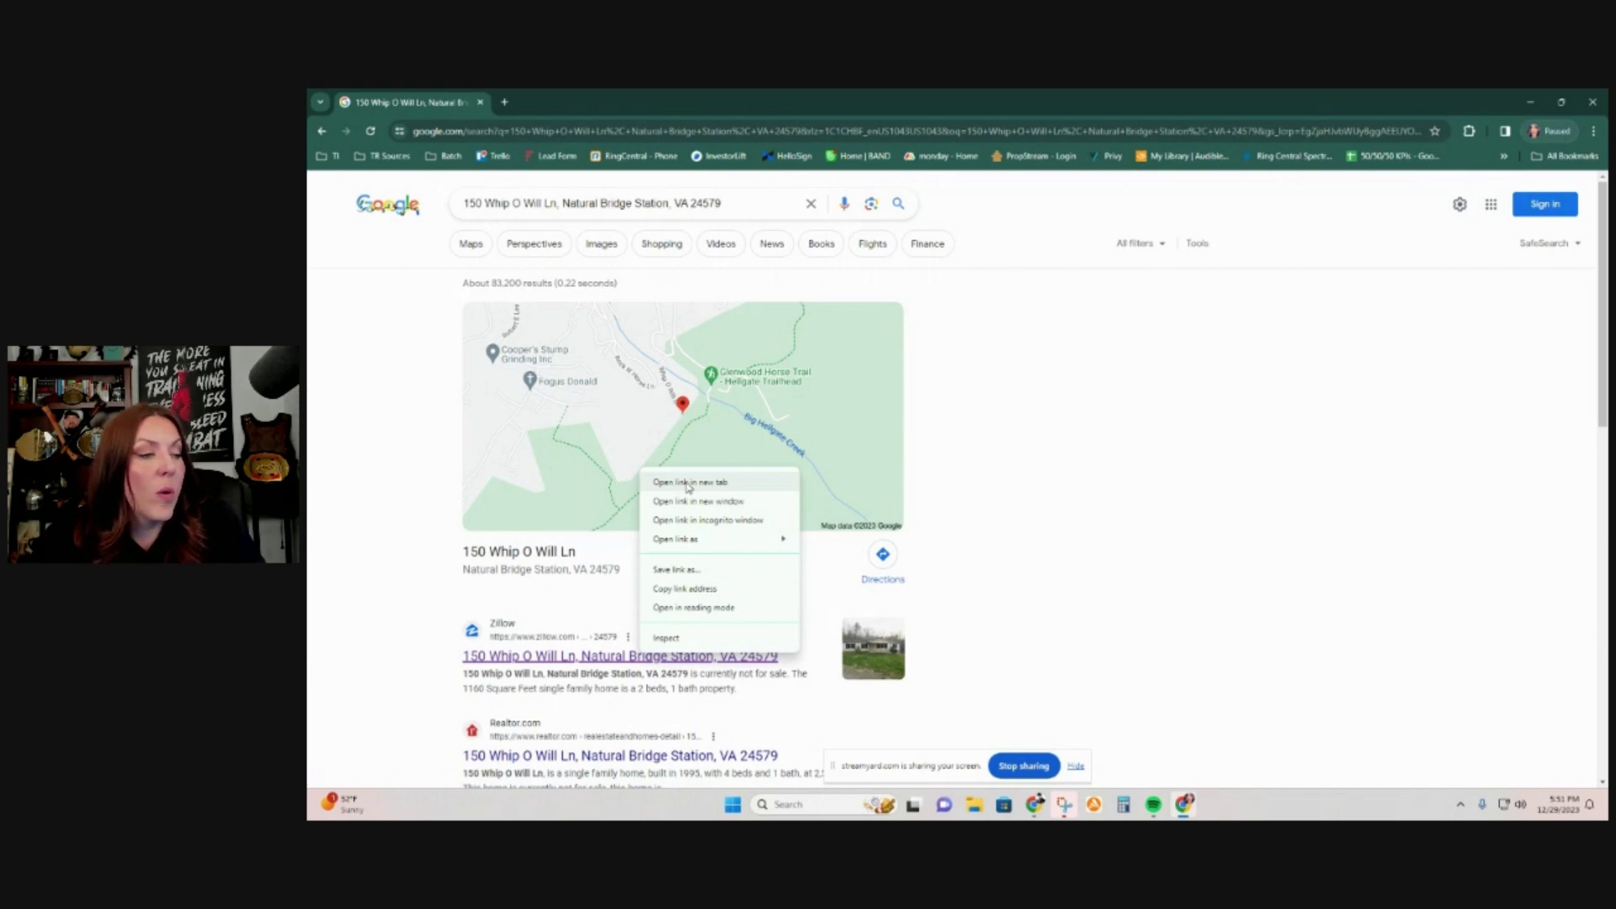
left_click(688, 483)
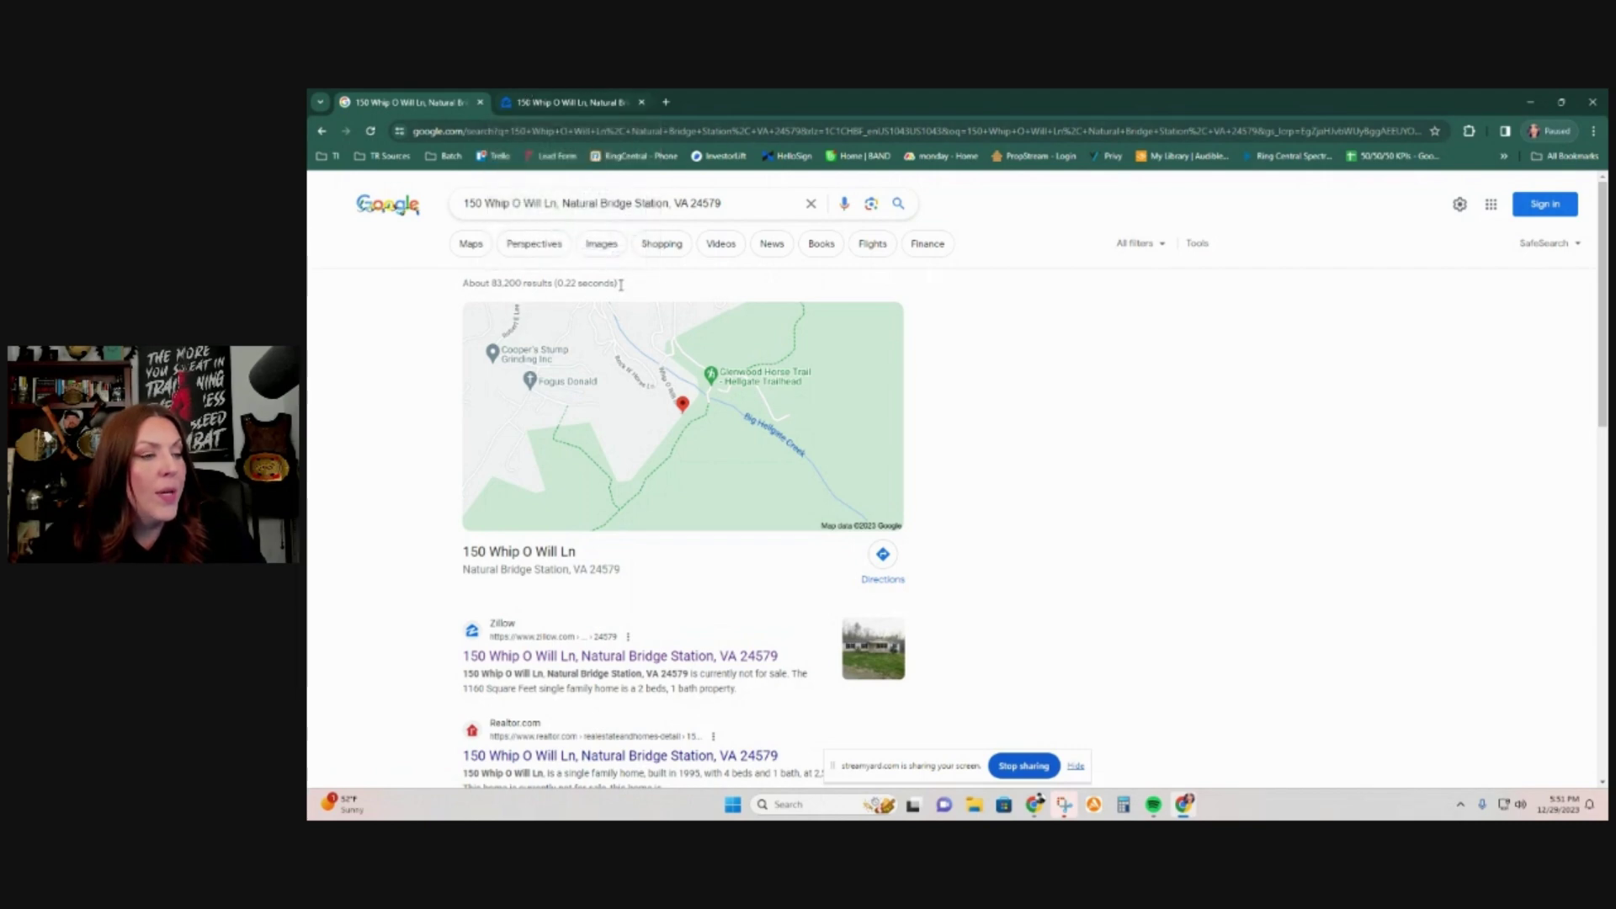
left_click(678, 433)
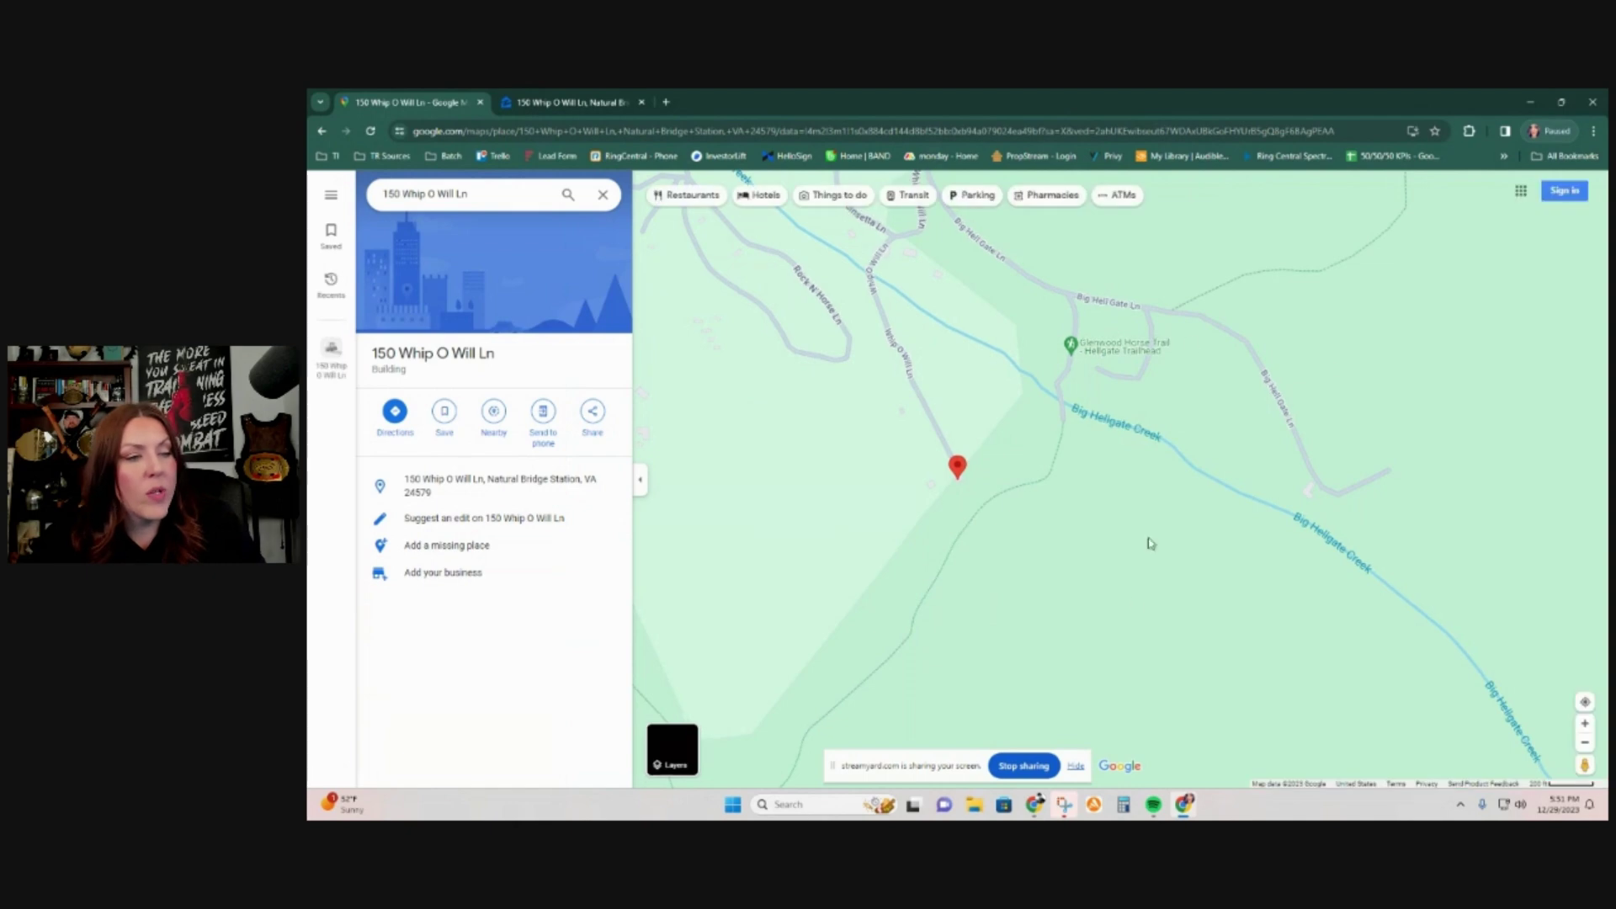
scroll(855, 527, "down", 5)
scroll(876, 520, "down", 6)
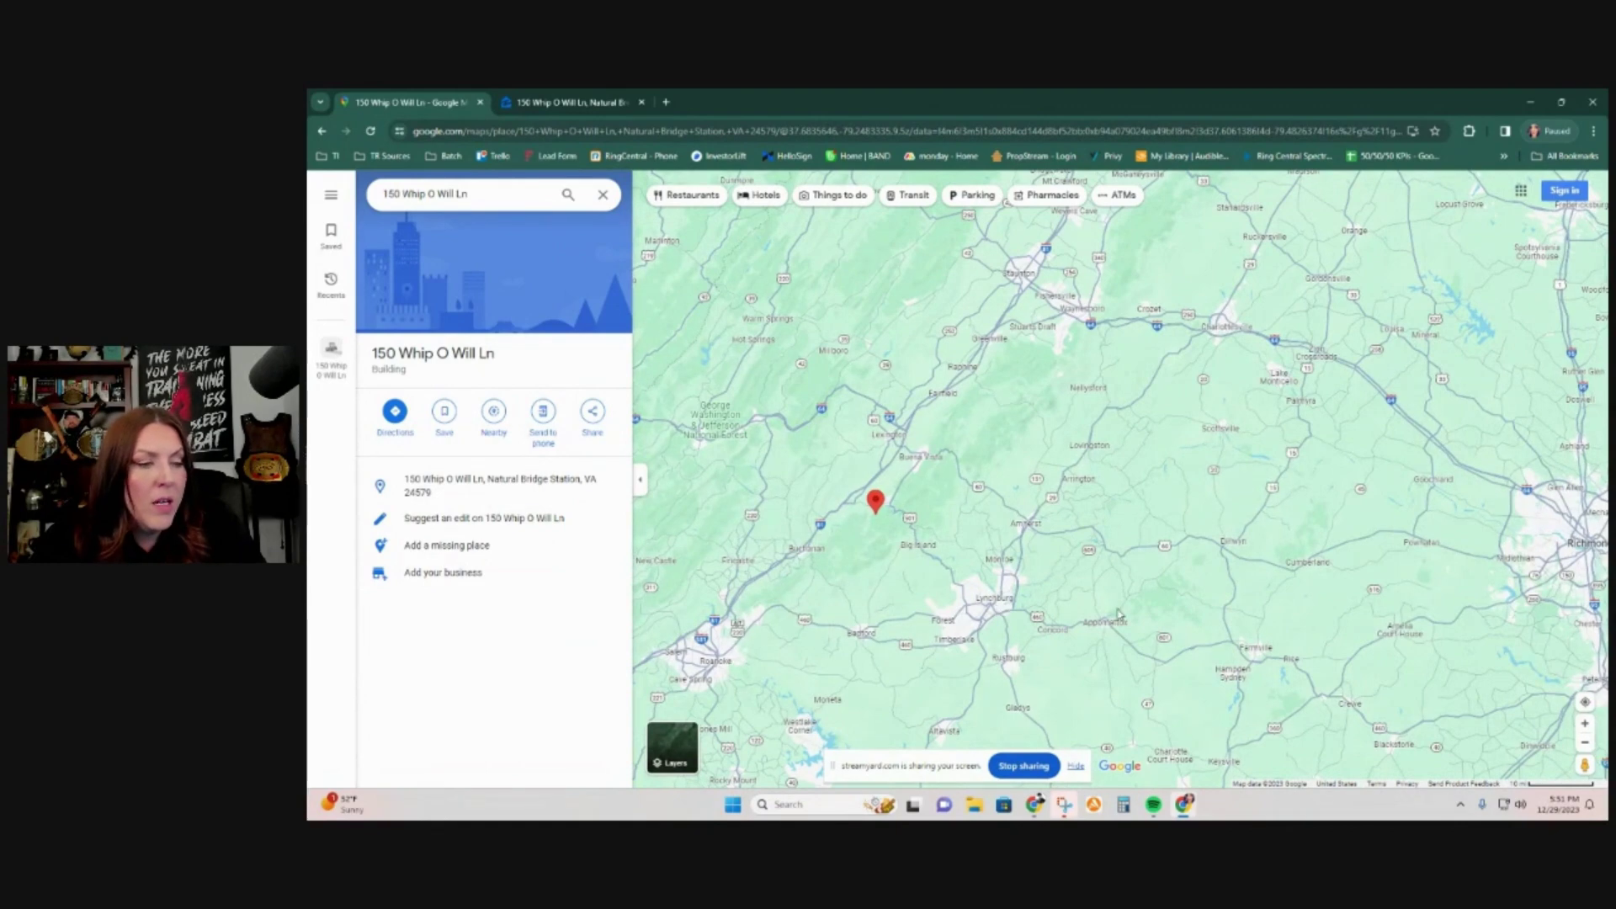
scroll(876, 541, "up", 5)
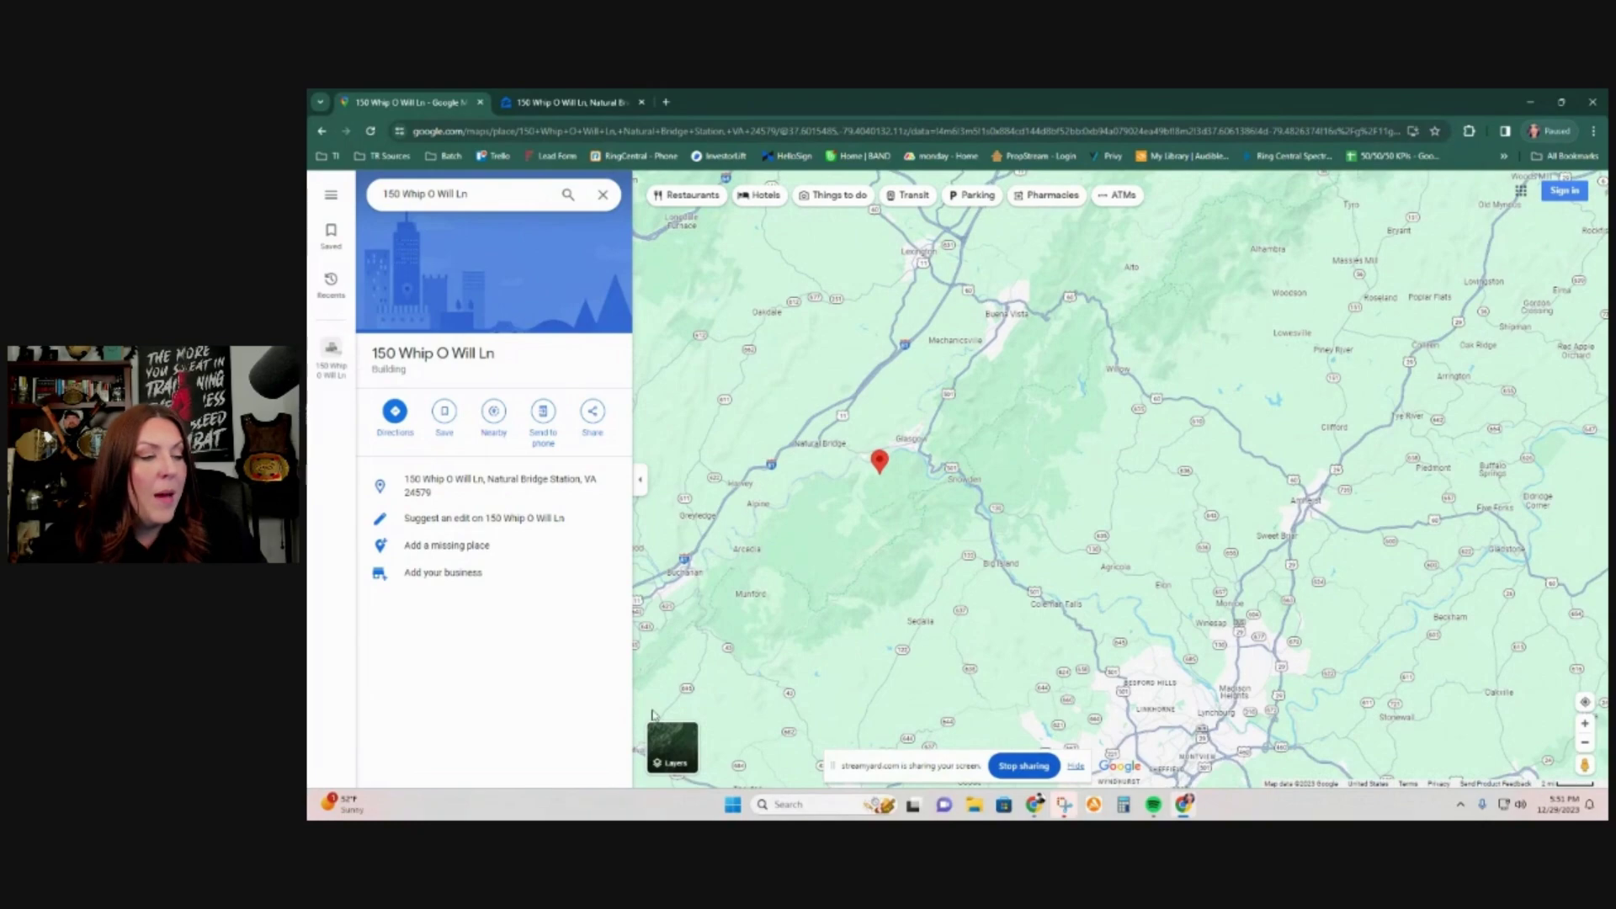
Step: Switch the map to satellite imagery and zoom around the property's surrounding land
left_click(673, 745)
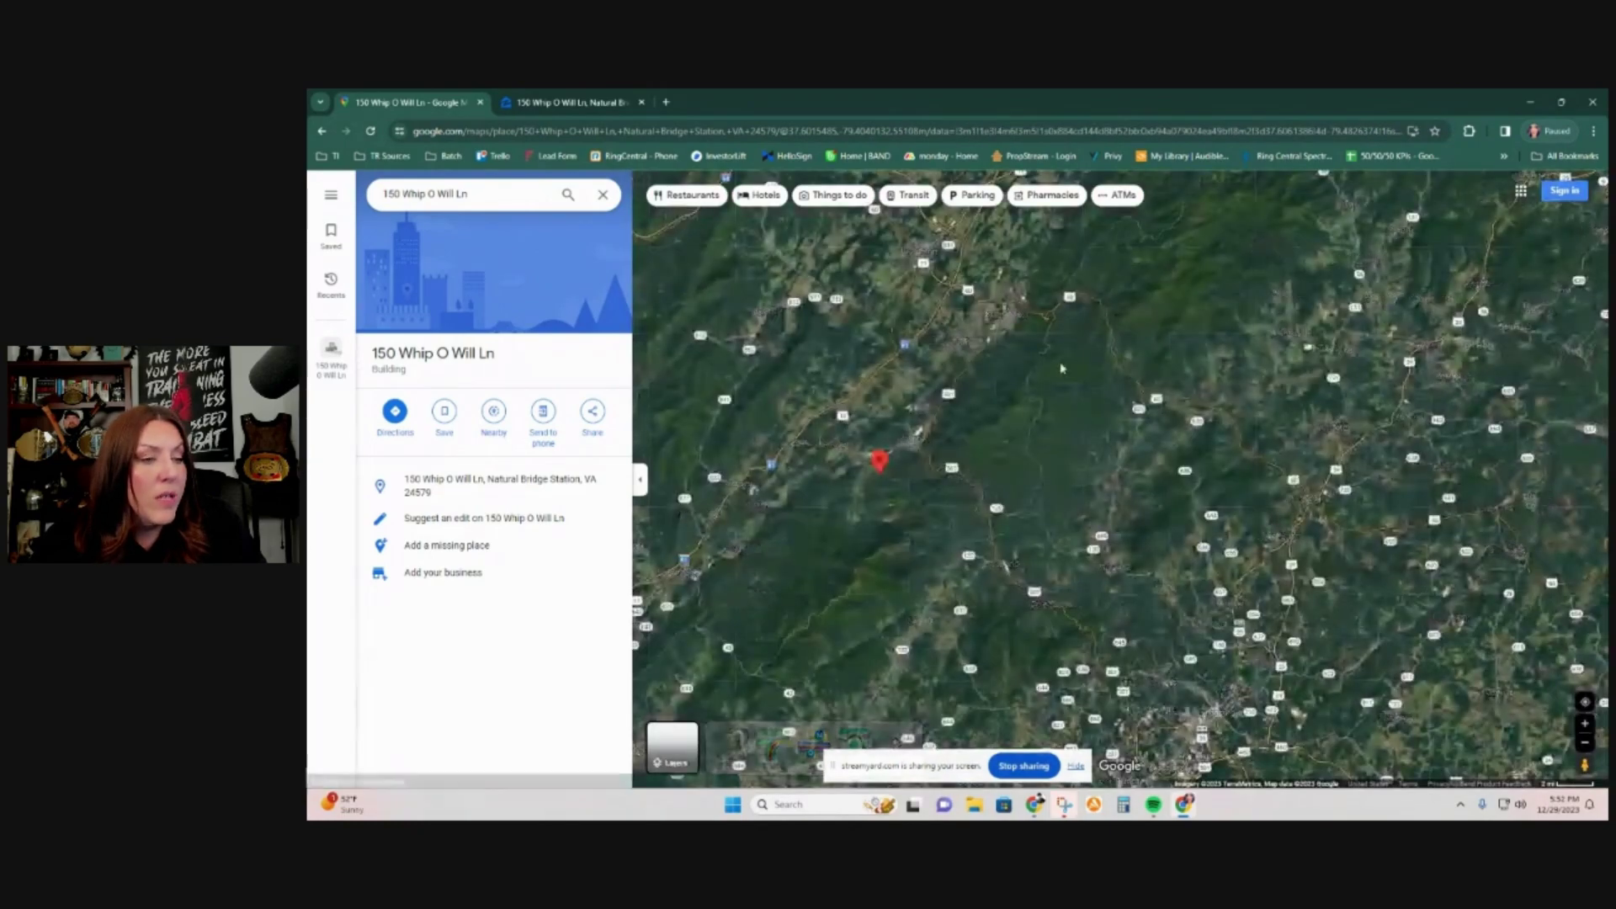
scroll(864, 477, "up", 3)
scroll(864, 476, "up", 5)
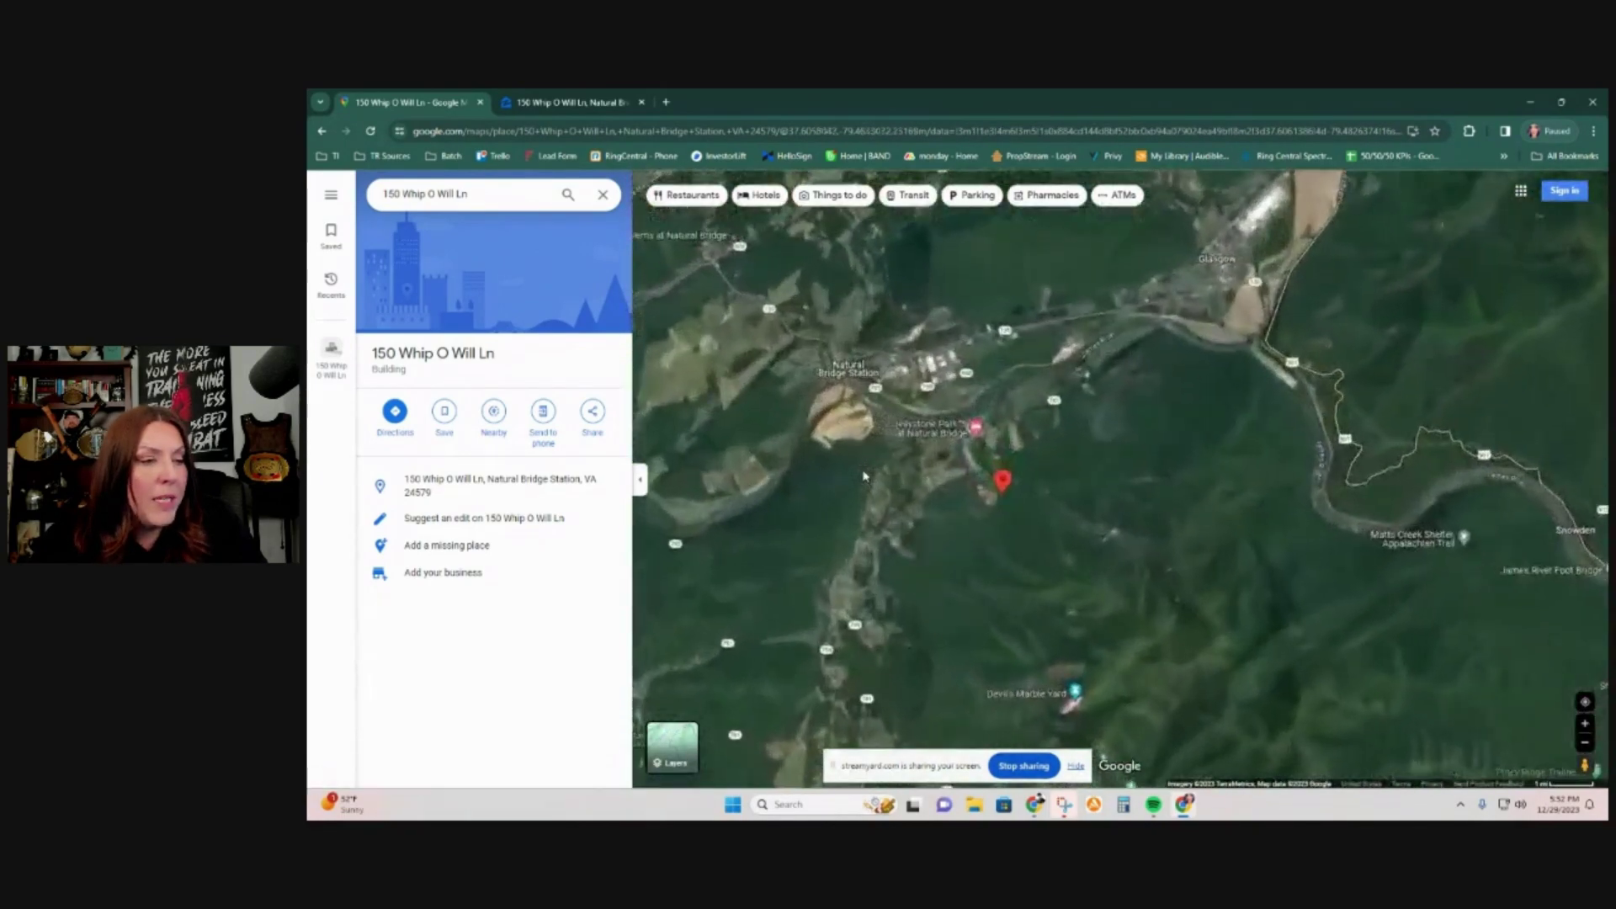
scroll(1011, 459, "up", 4)
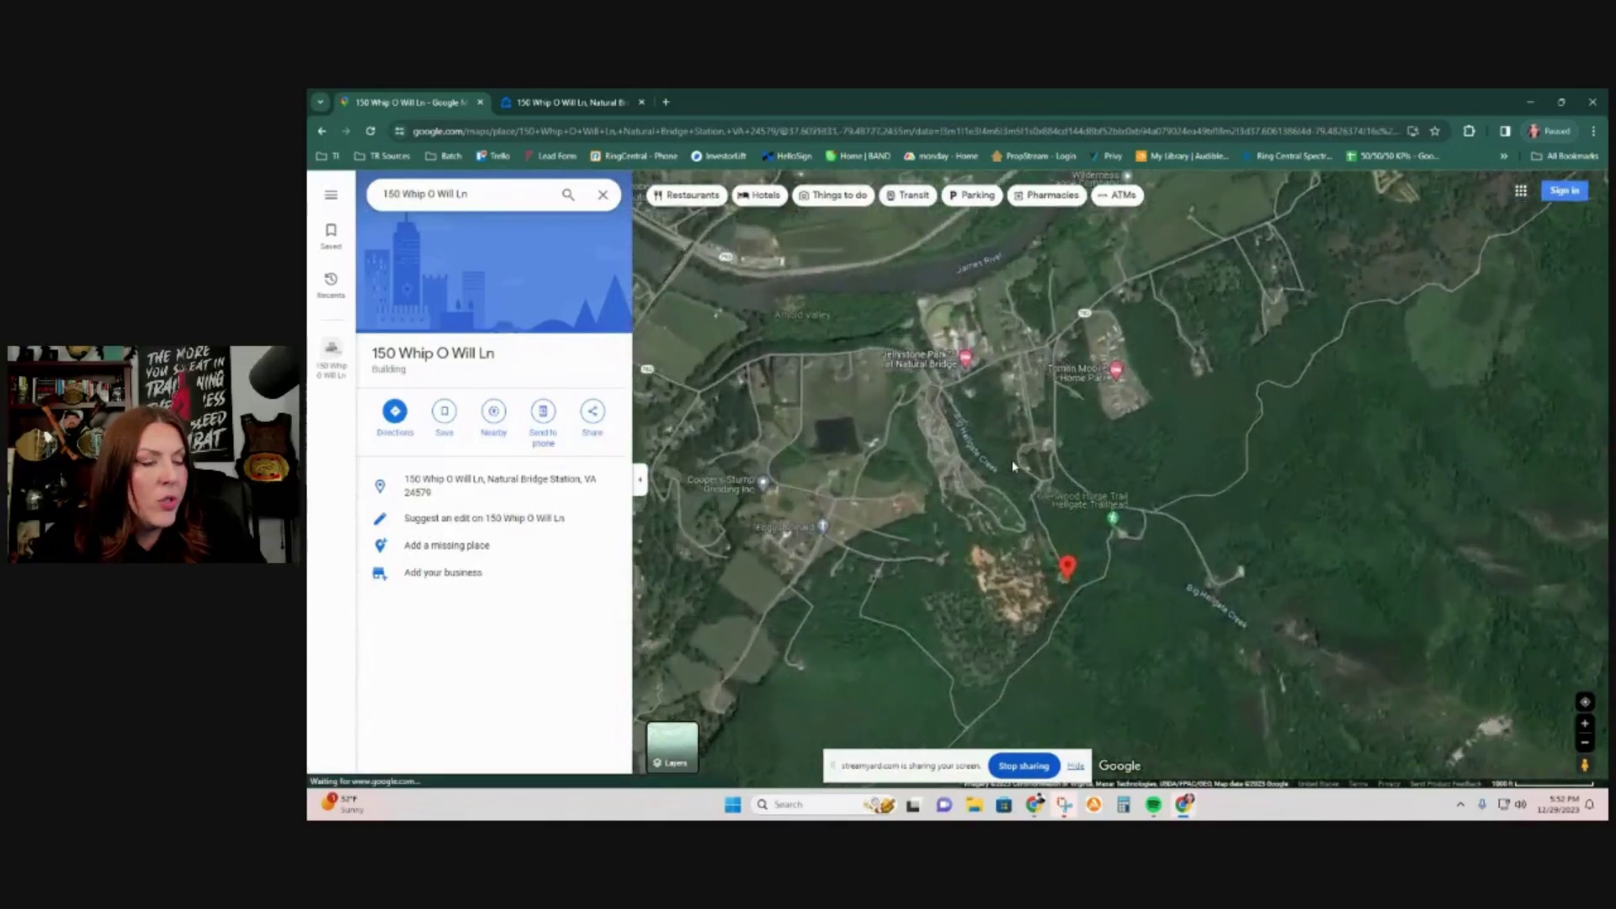
scroll(1011, 460, "down", 2)
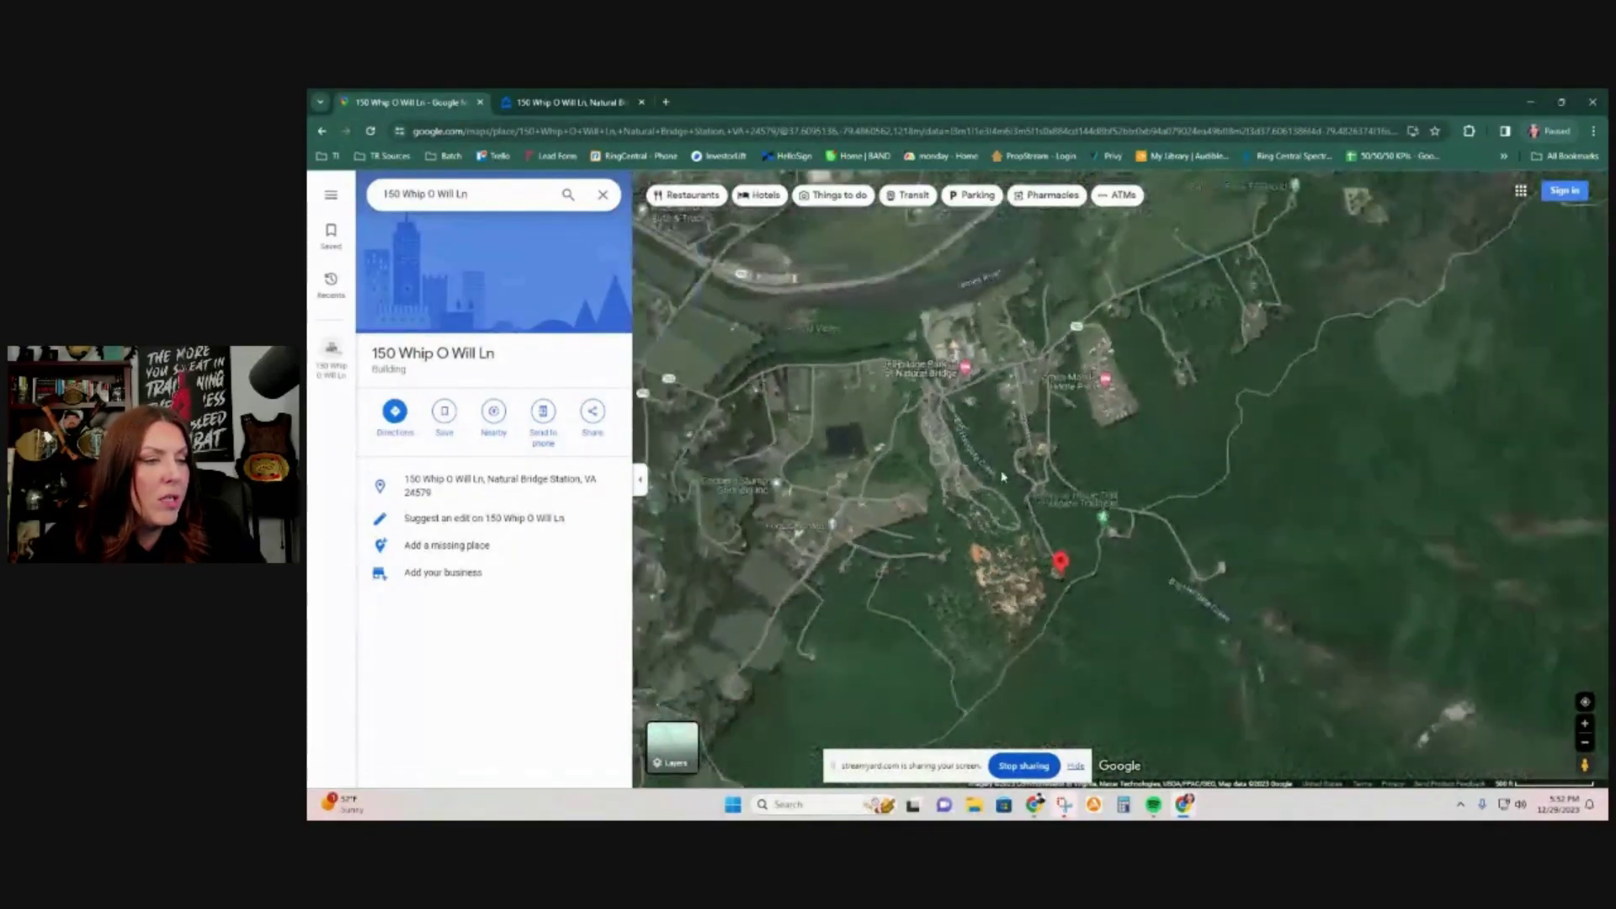
left_click(548, 102)
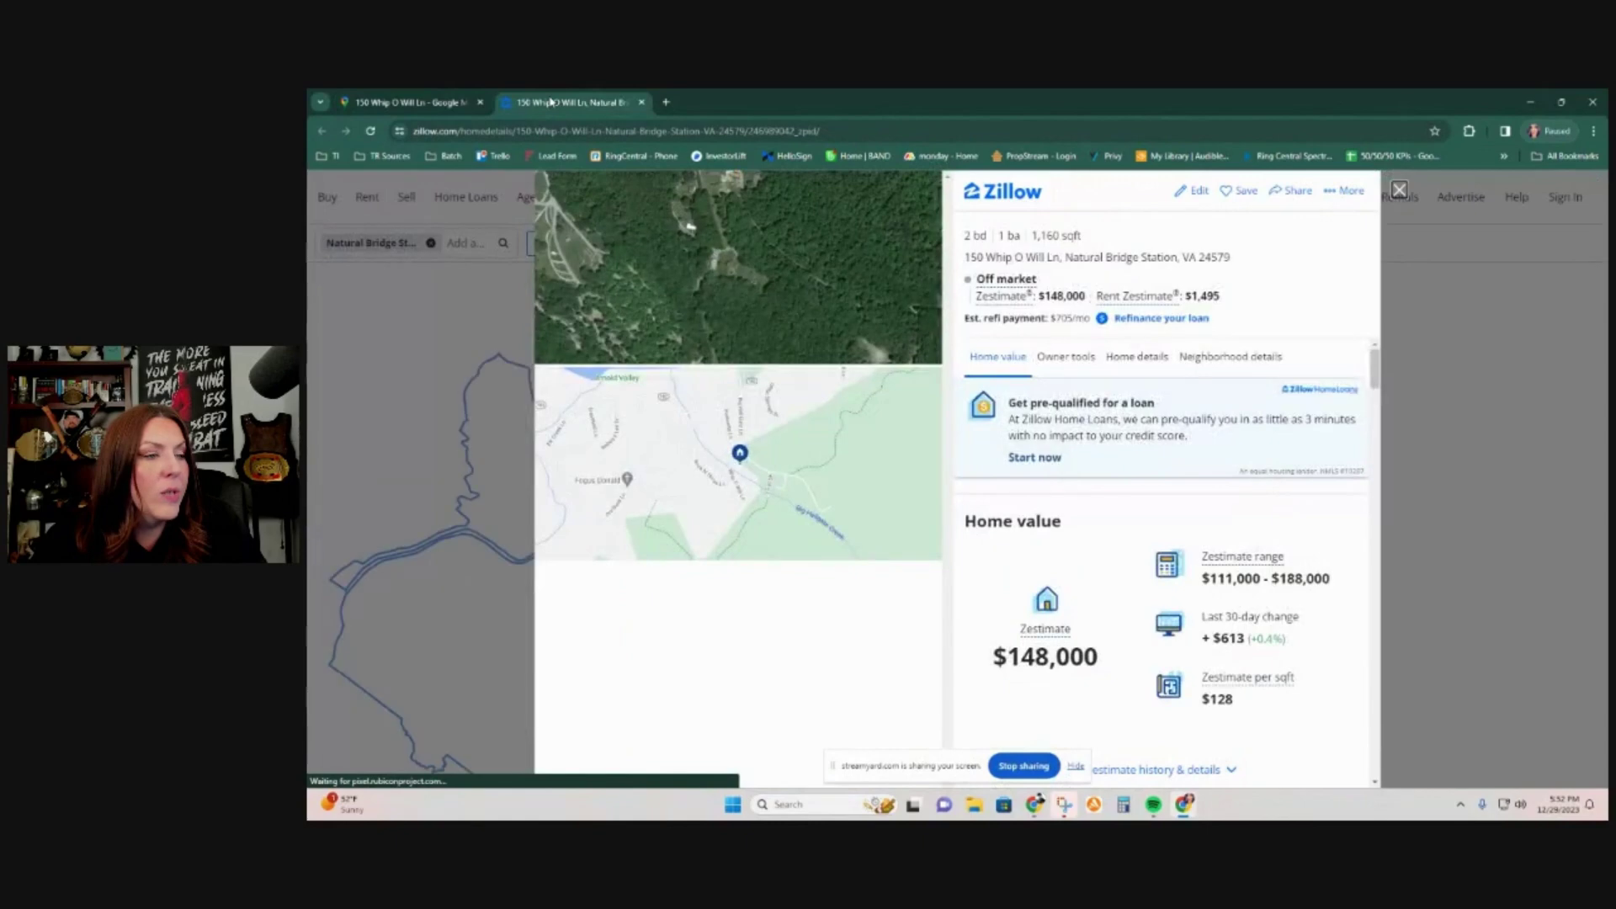
triple_click(1043, 257)
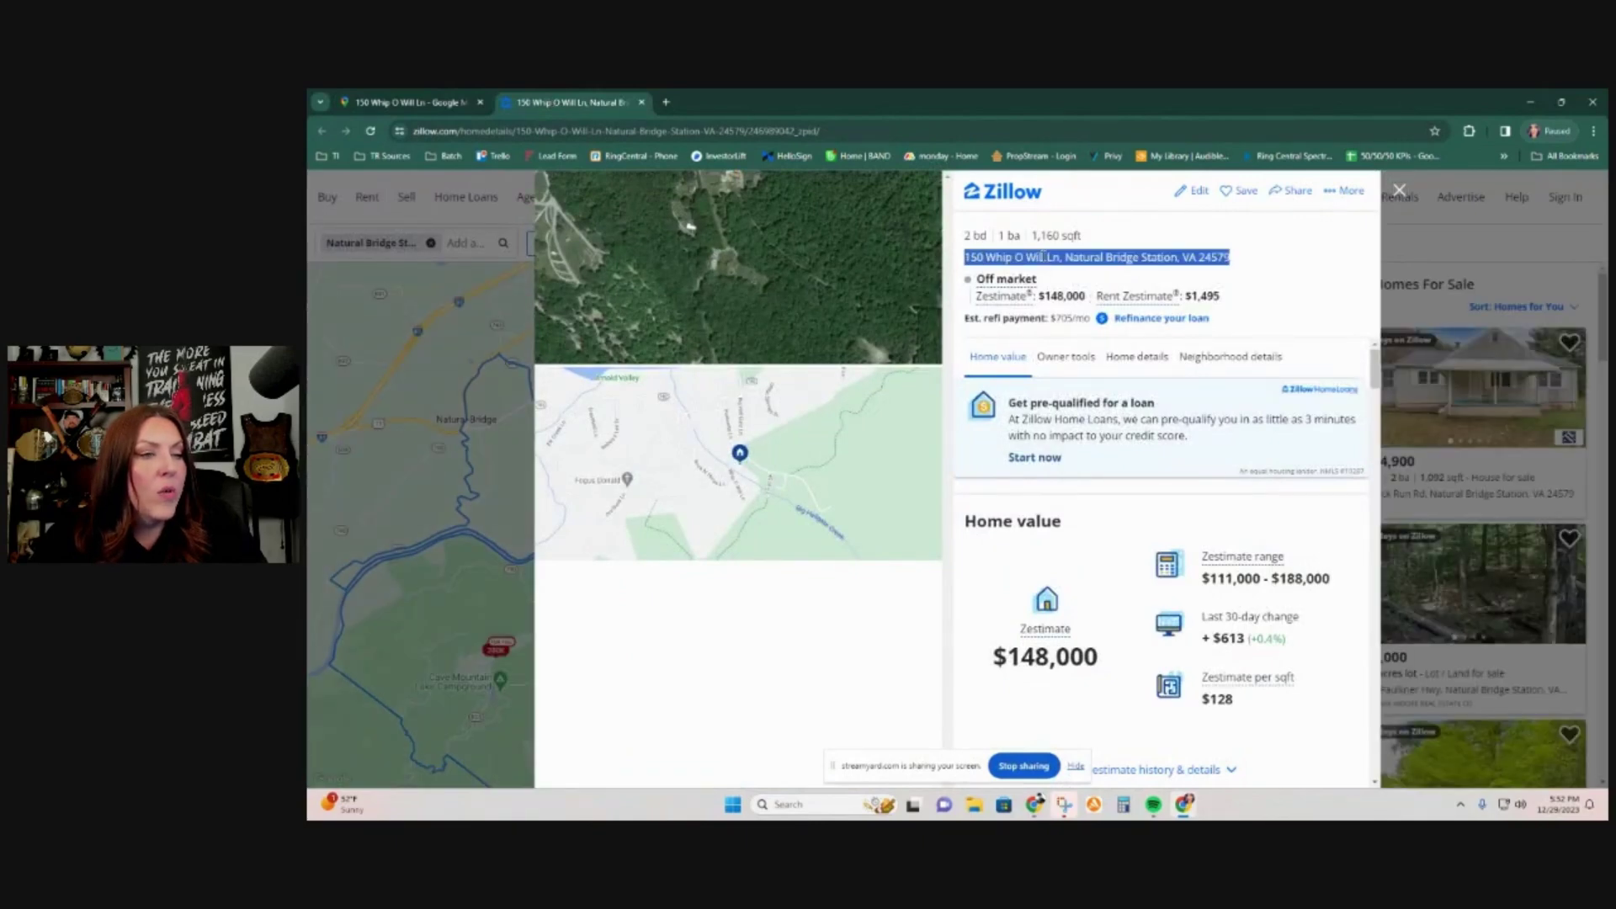
right_click(1044, 257)
left_click(1066, 276)
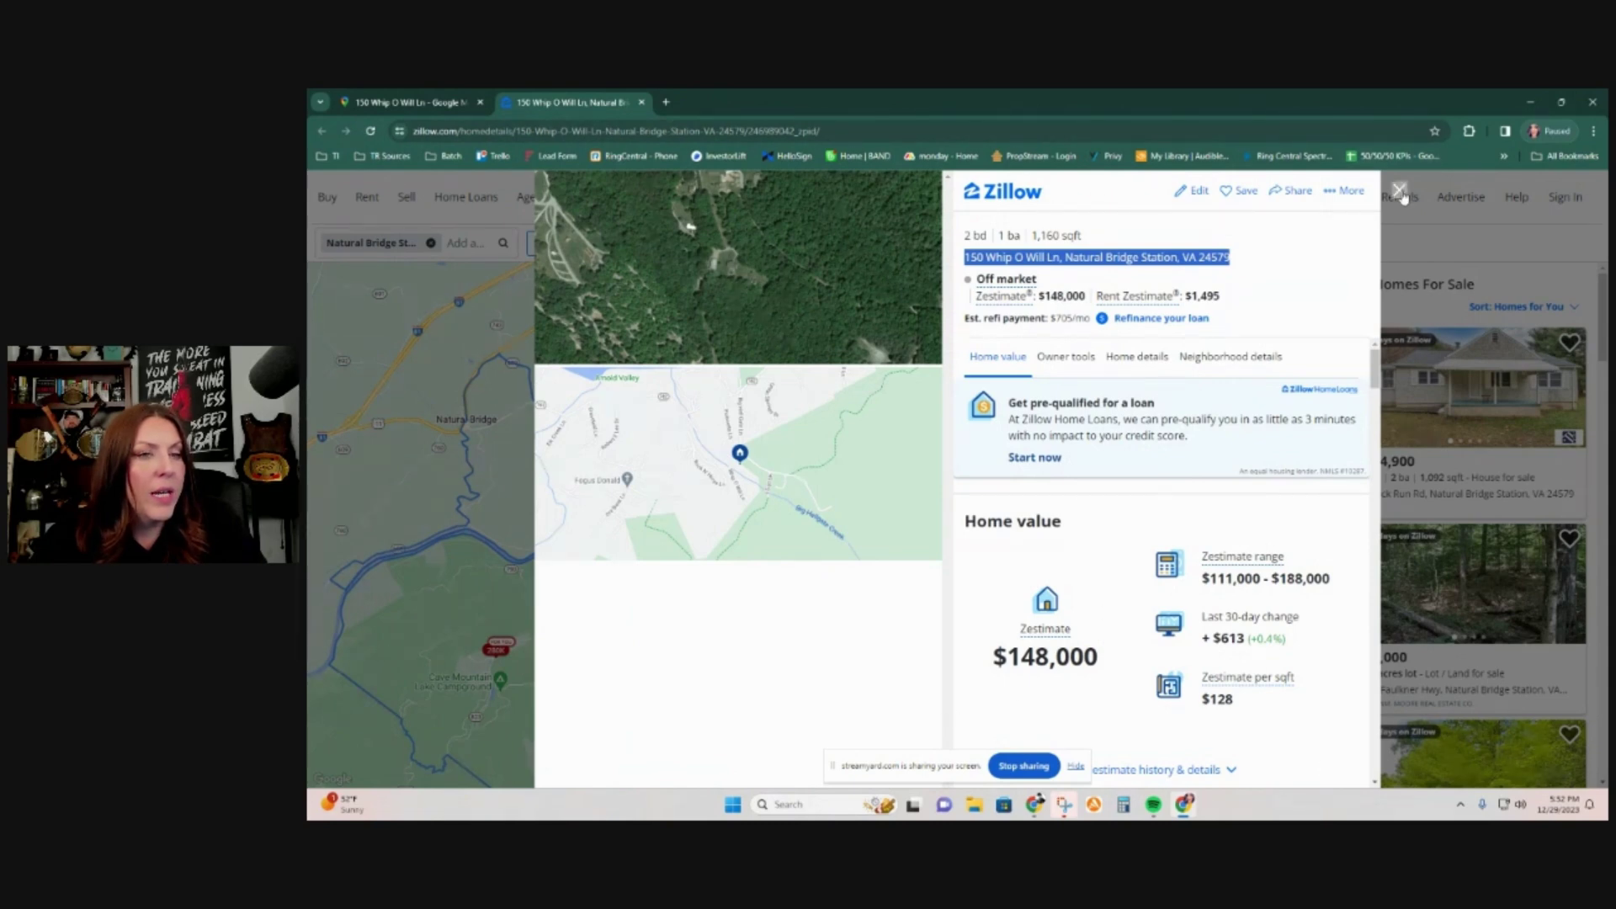
left_click(665, 102)
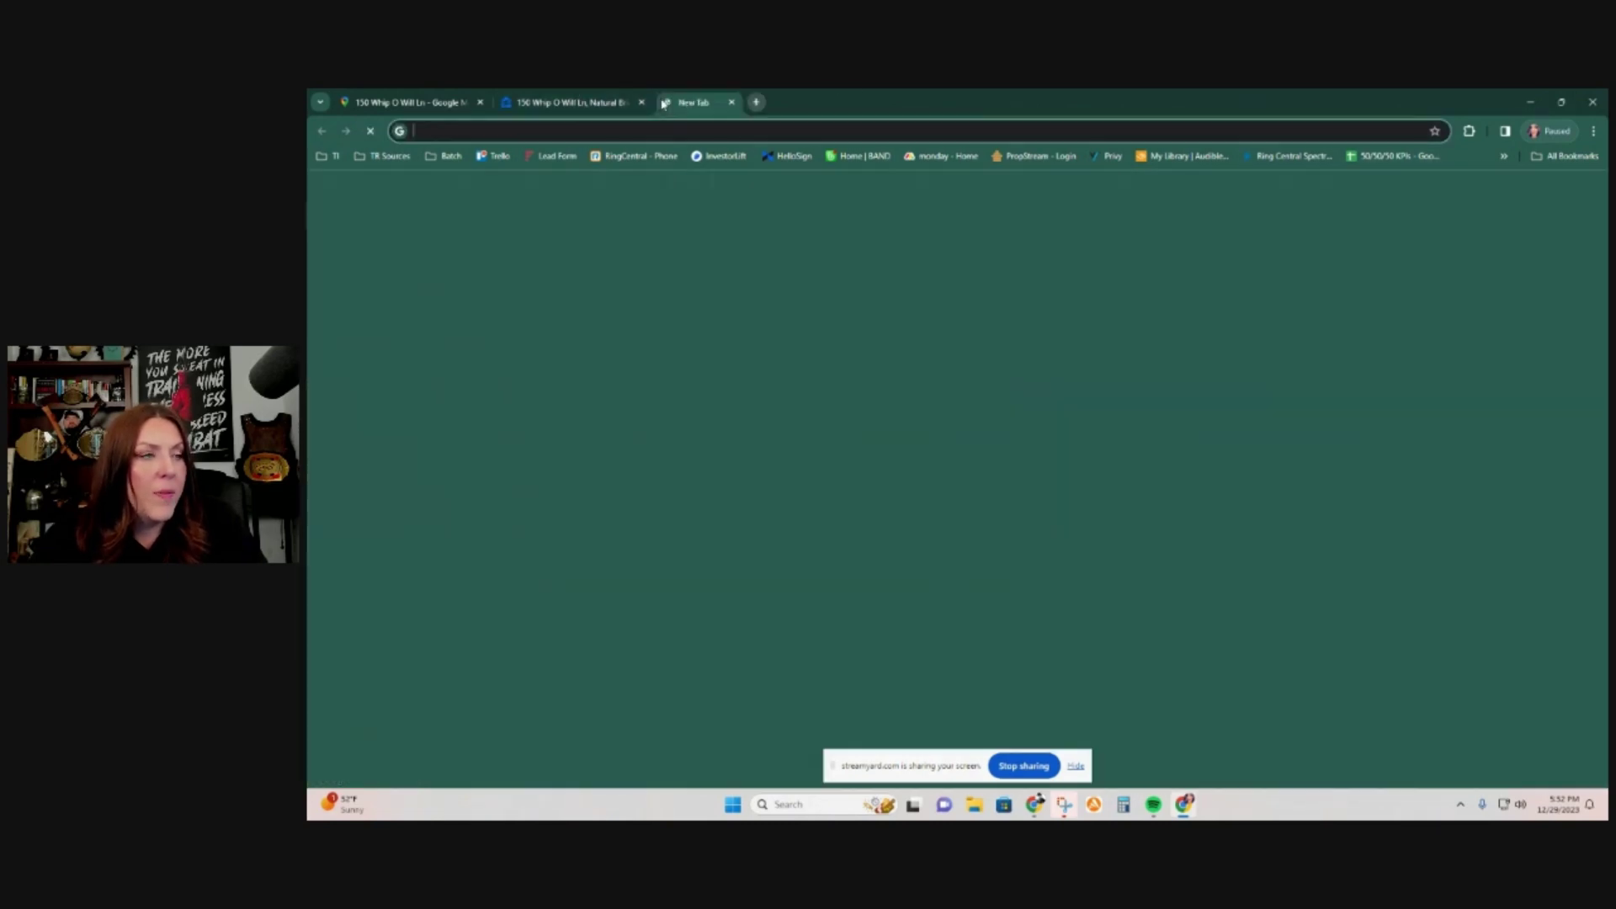
left_click(822, 432)
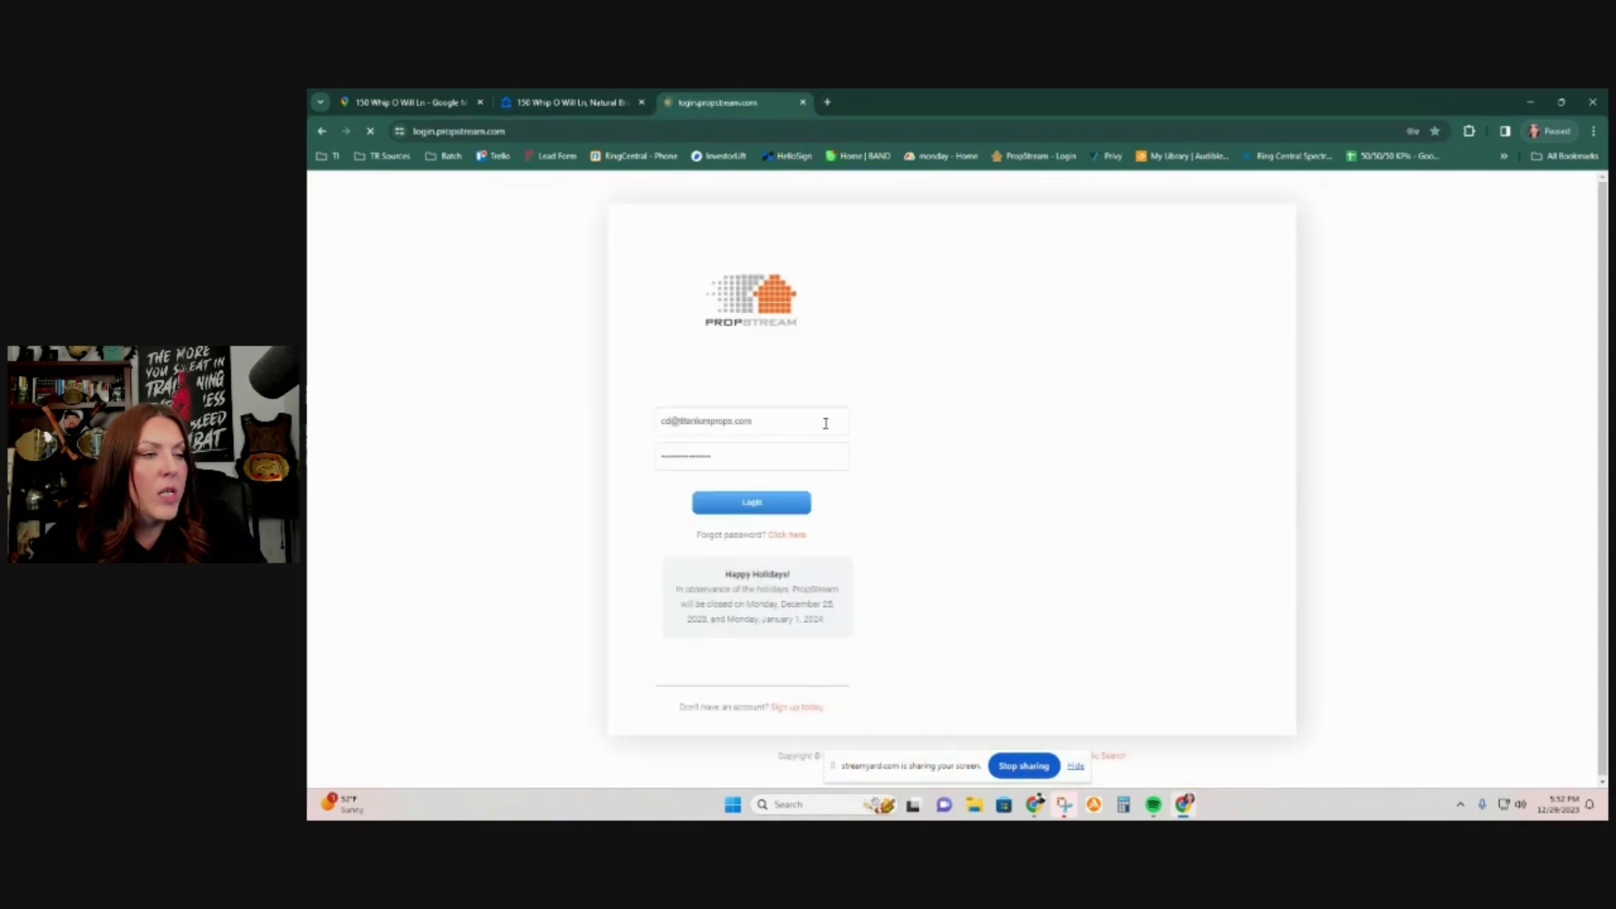
left_click(771, 503)
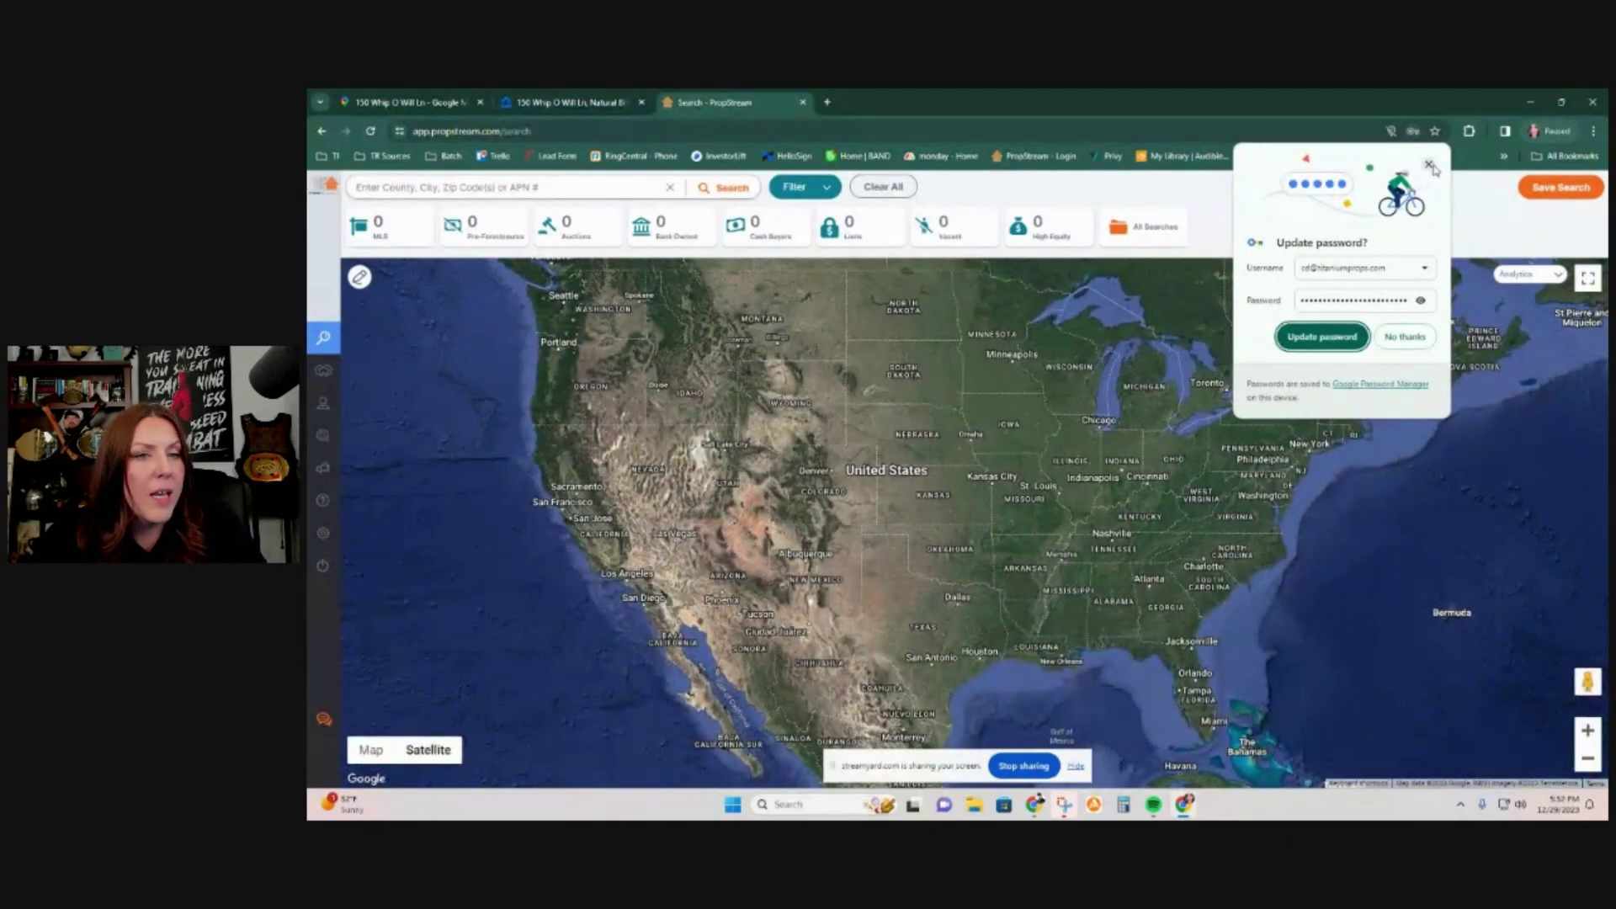
left_click(1429, 165)
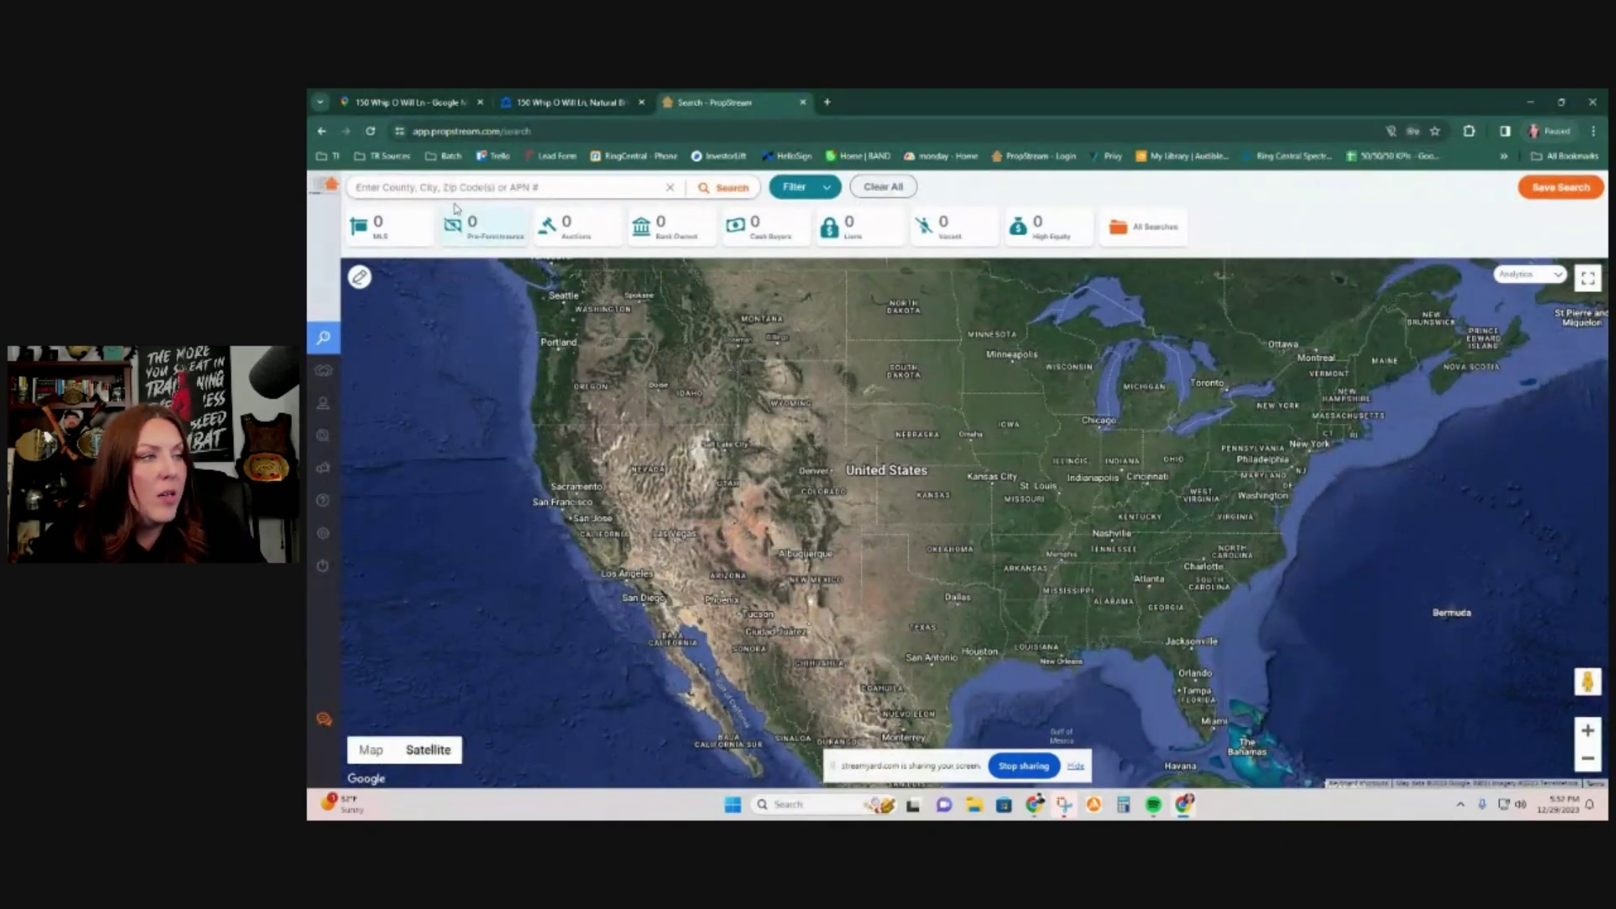
right_click(469, 194)
left_click(534, 325)
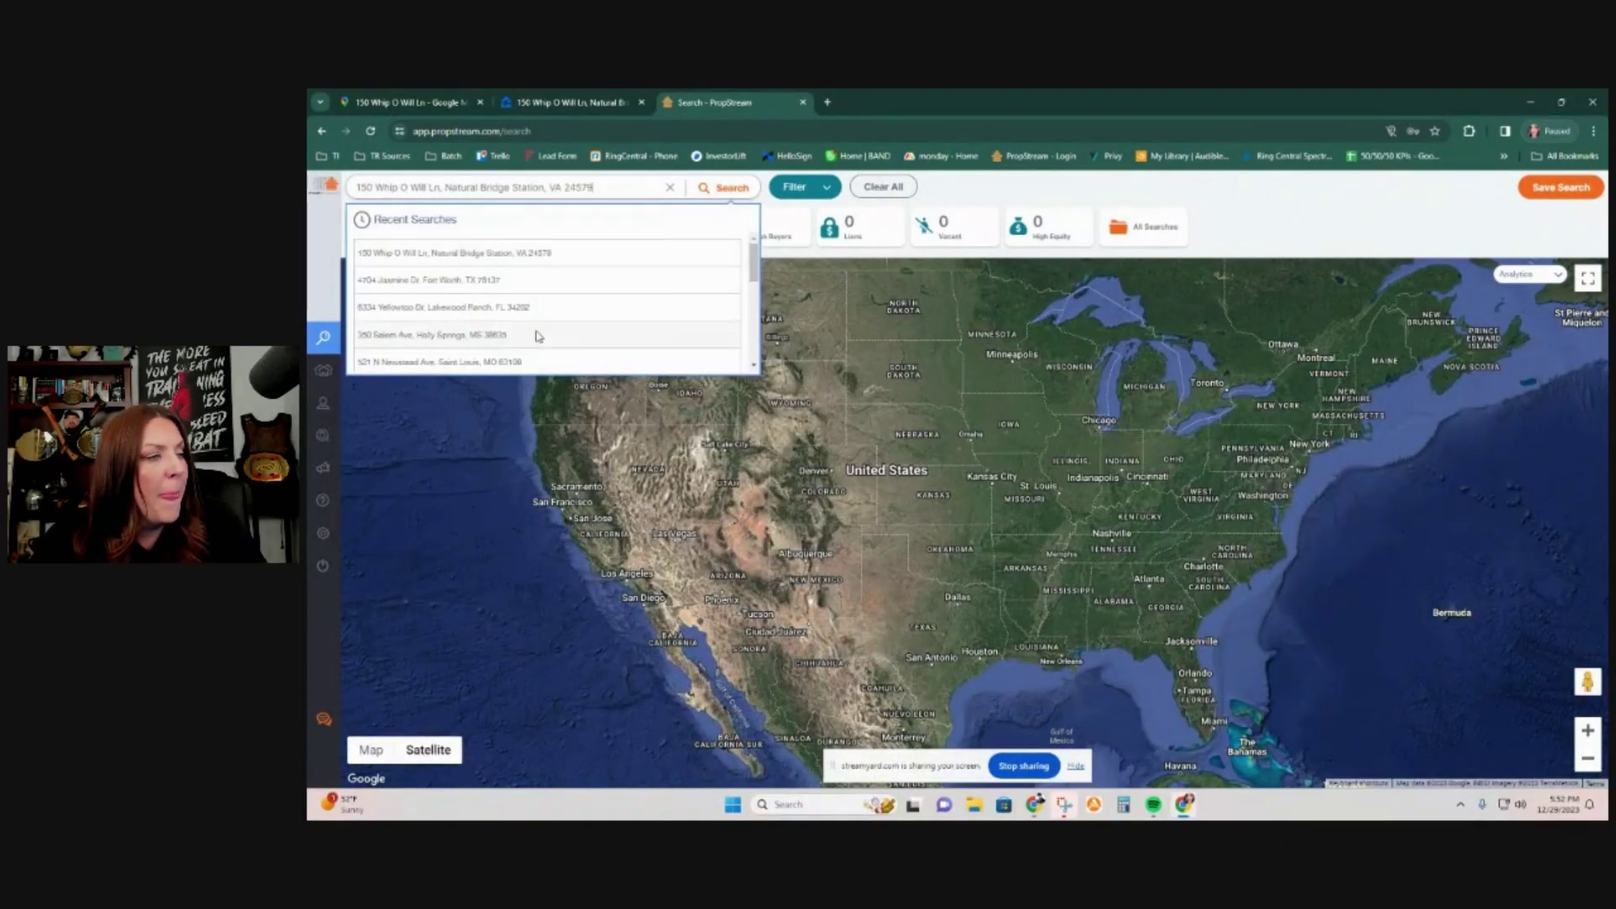
key("Return")
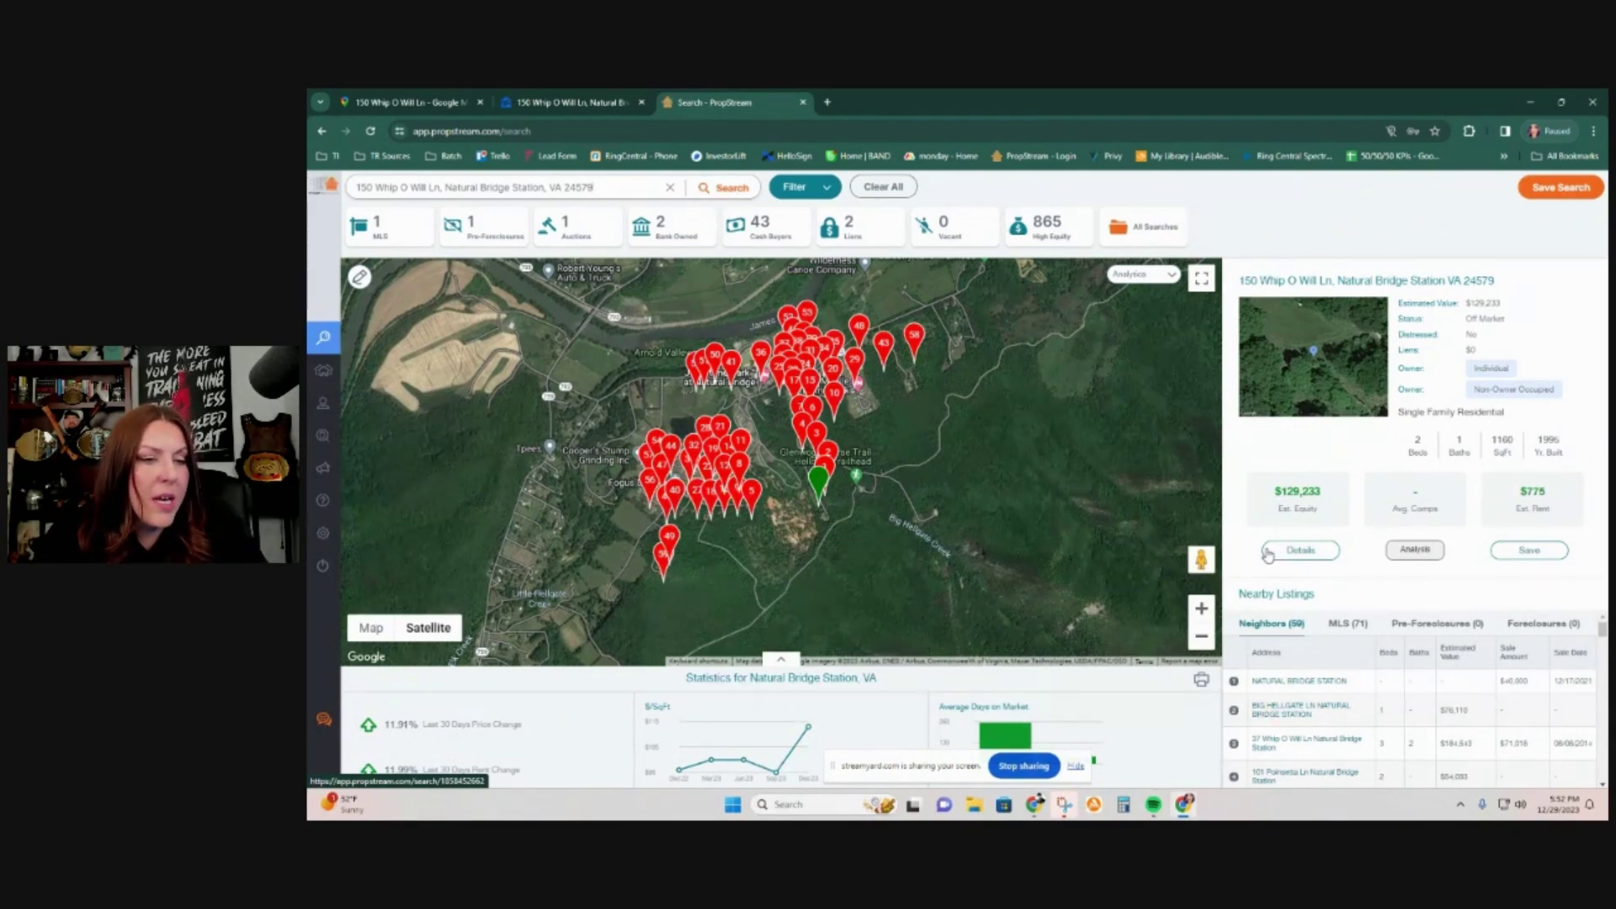
Step: Open the property's full record, compare it with Zillow, and show comparables and nearby listings
left_click(1269, 551)
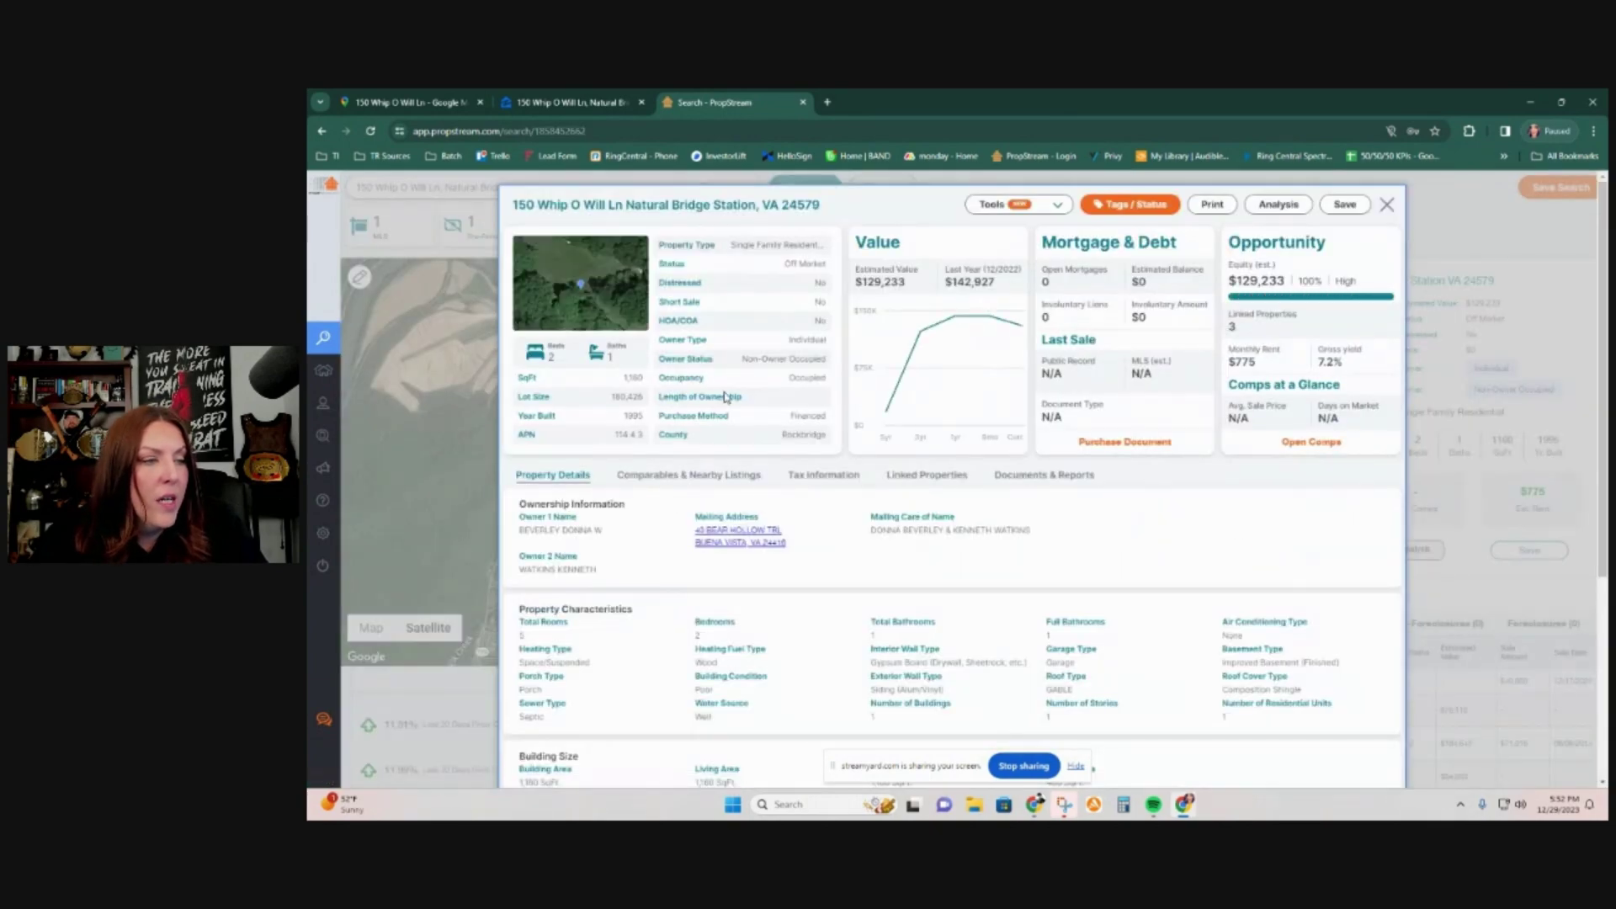
left_click(569, 102)
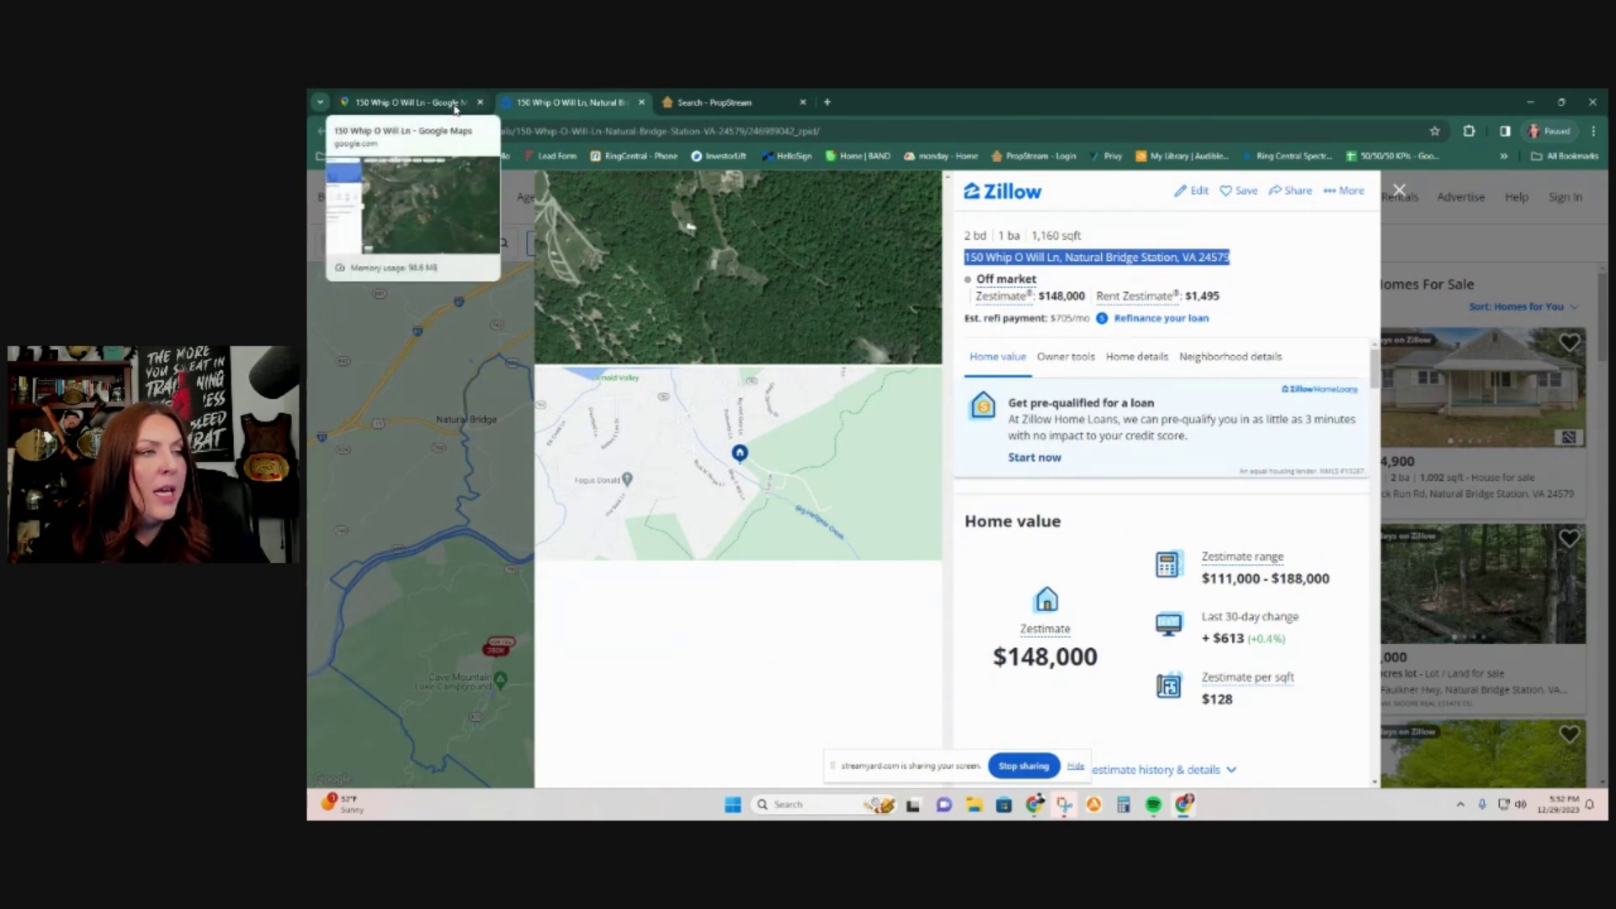
left_click(716, 101)
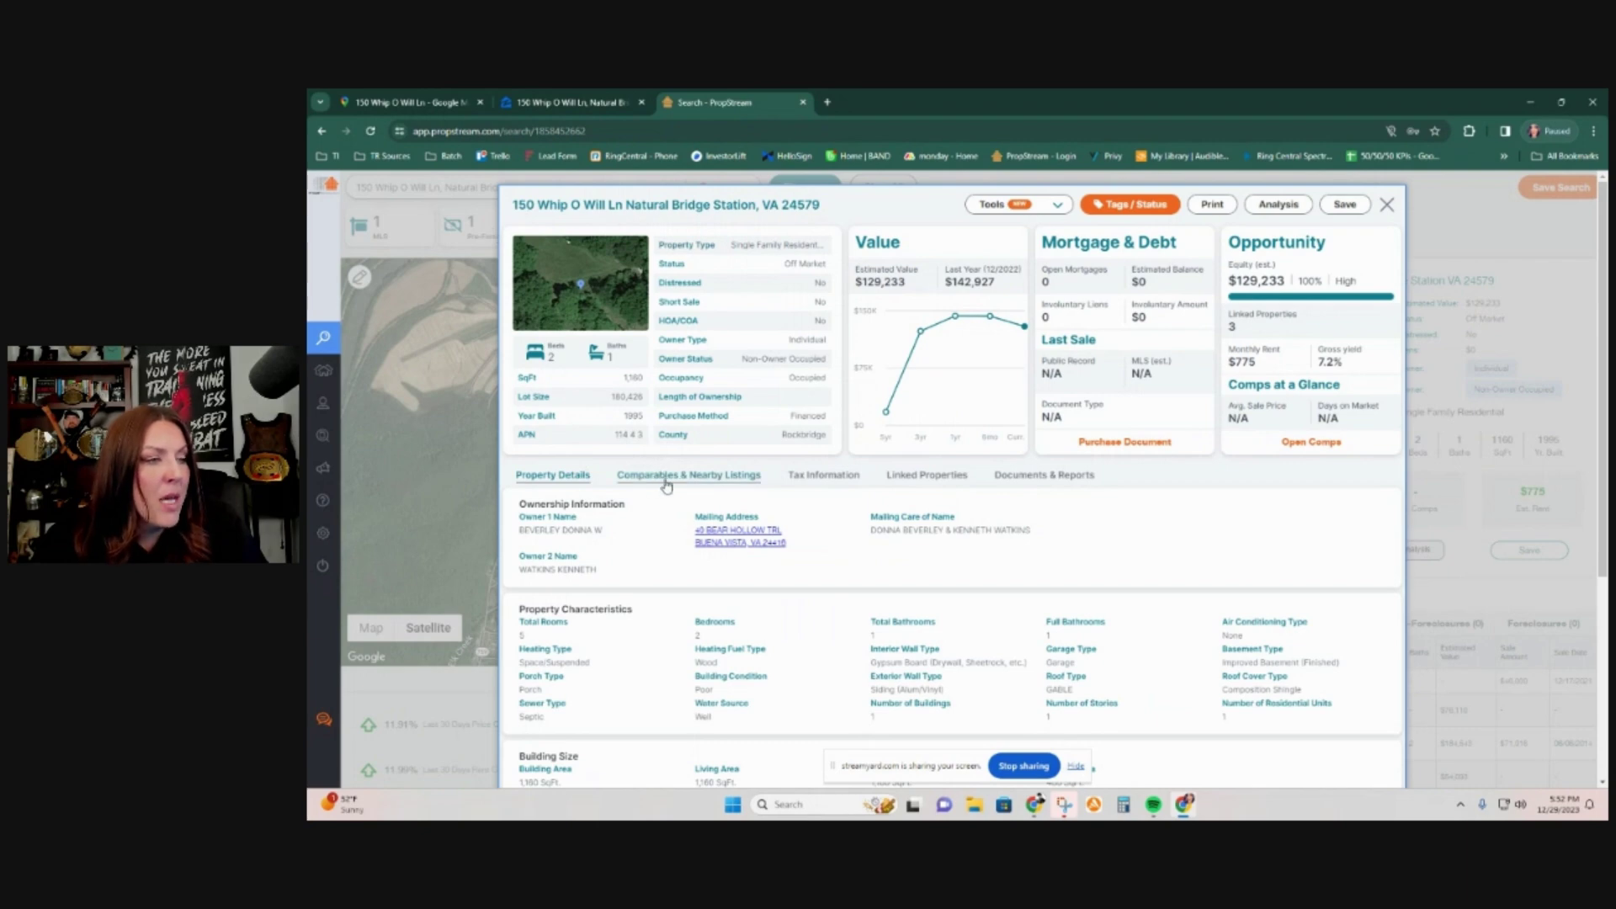
left_click(666, 485)
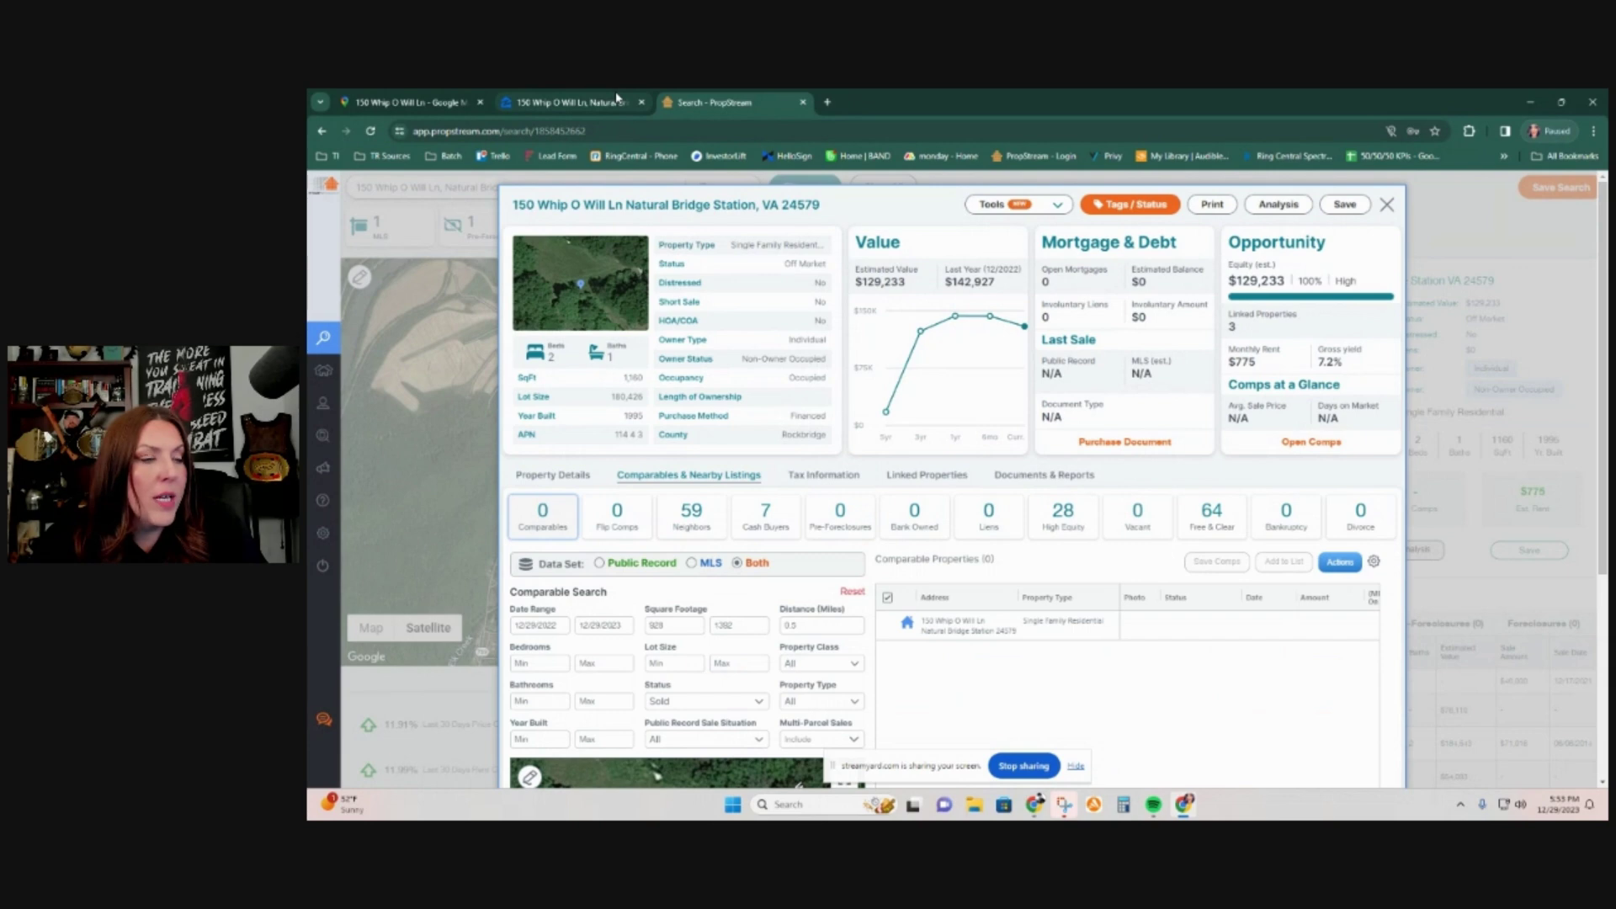
Step: Limit the comparable search's square footage to a 0–1500 range
left_click_drag(675, 626, 625, 622)
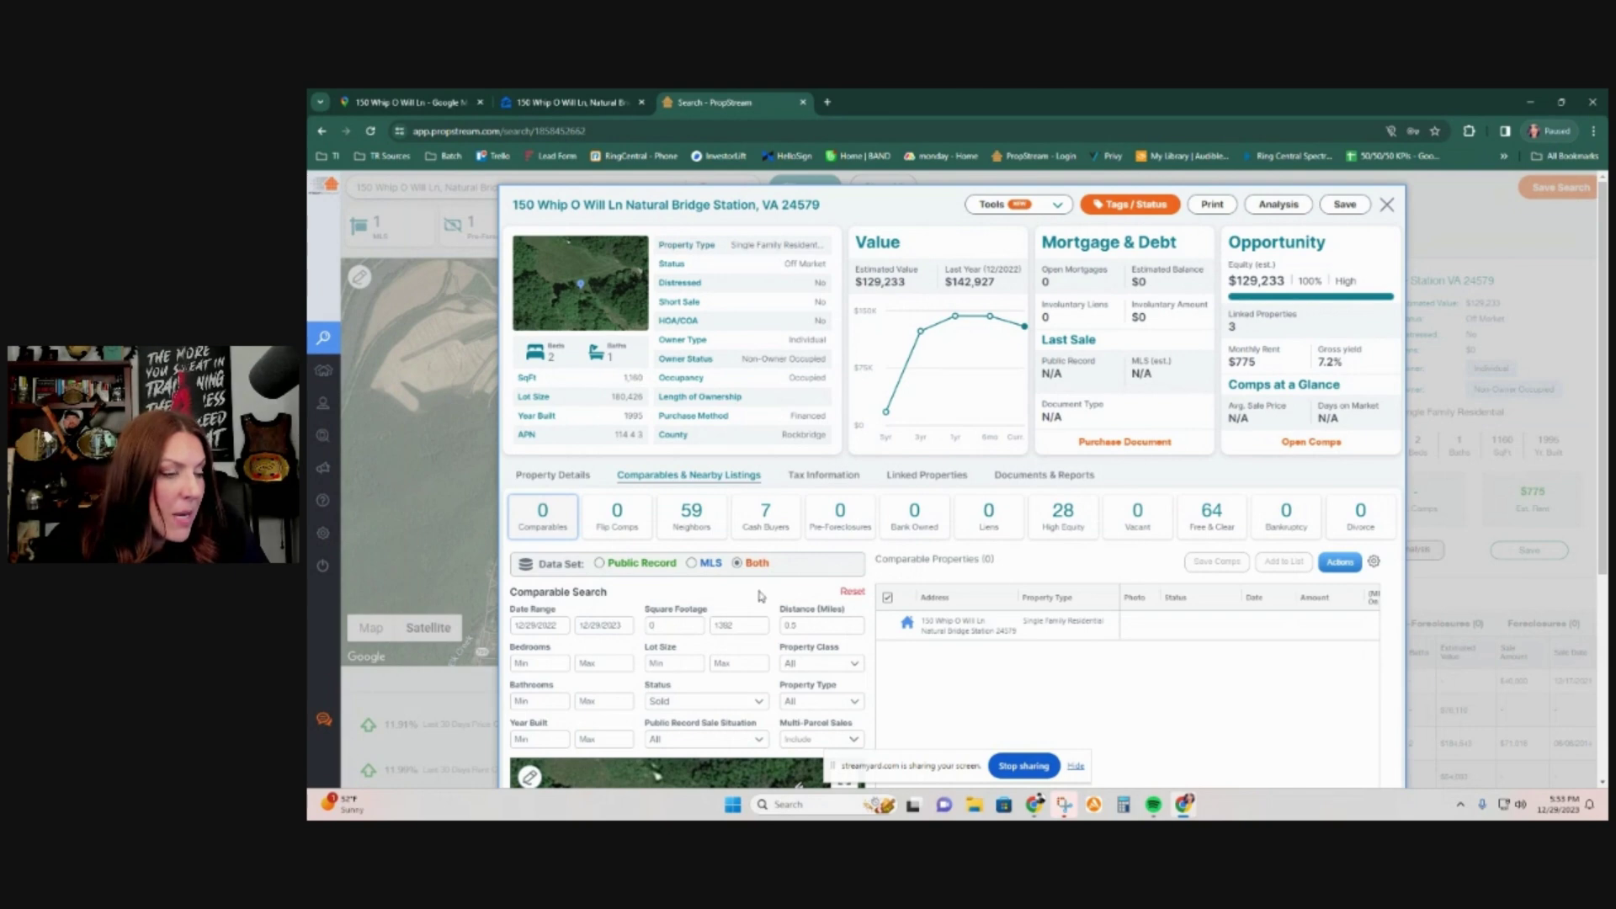
left_click_drag(740, 627, 687, 628)
type("1500")
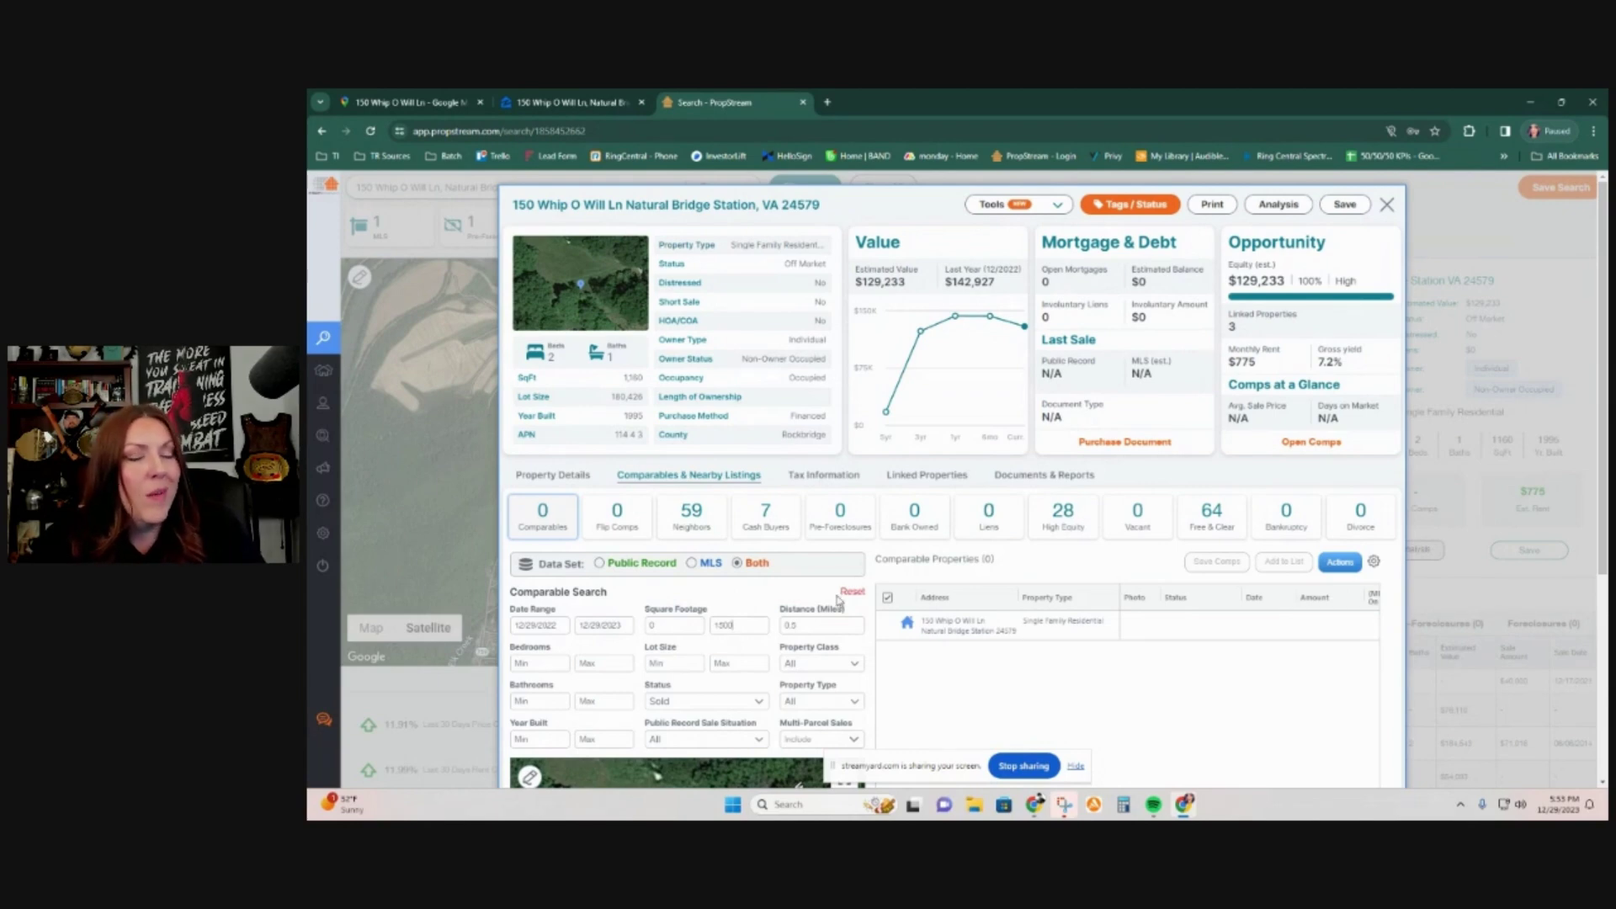
left_click_drag(758, 621, 705, 637)
type("3000")
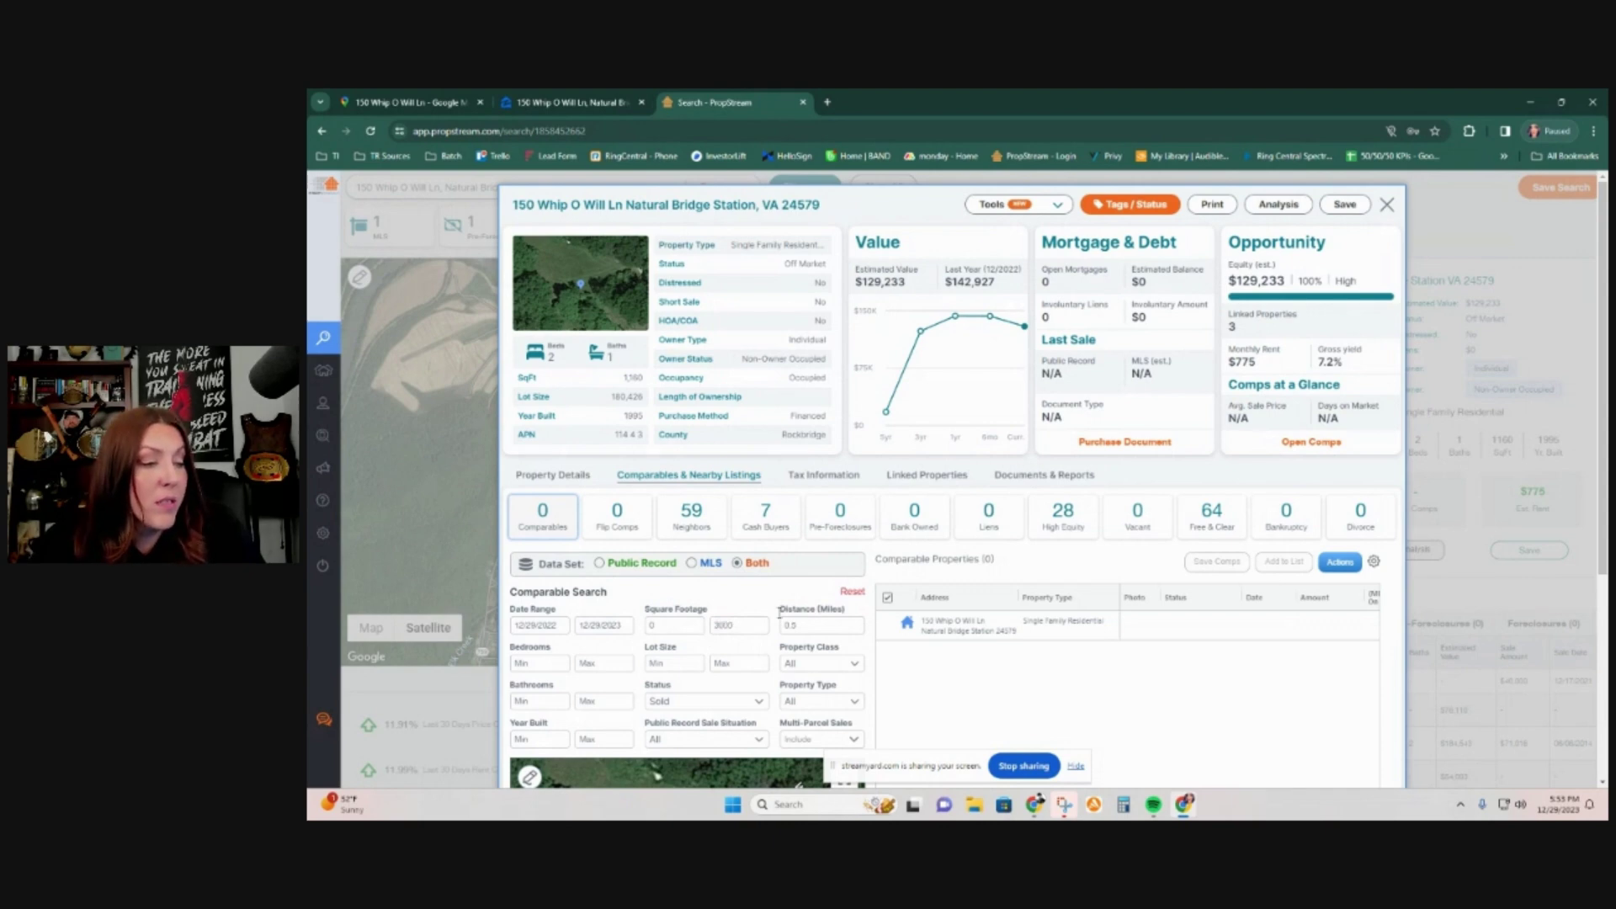
left_click_drag(749, 626, 679, 621)
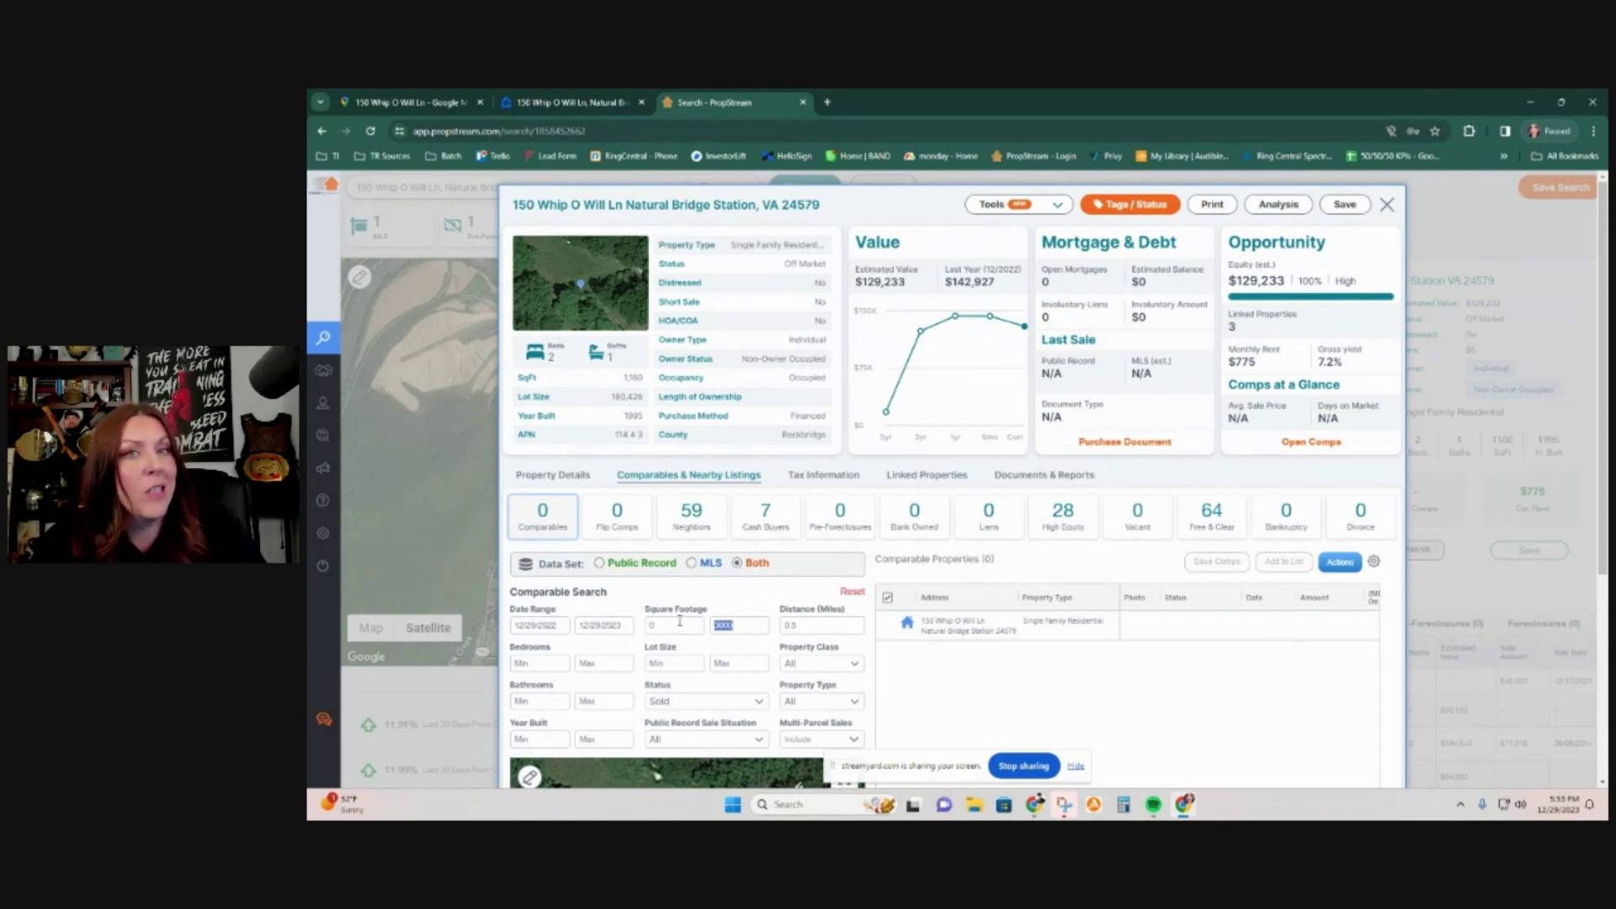
type("15")
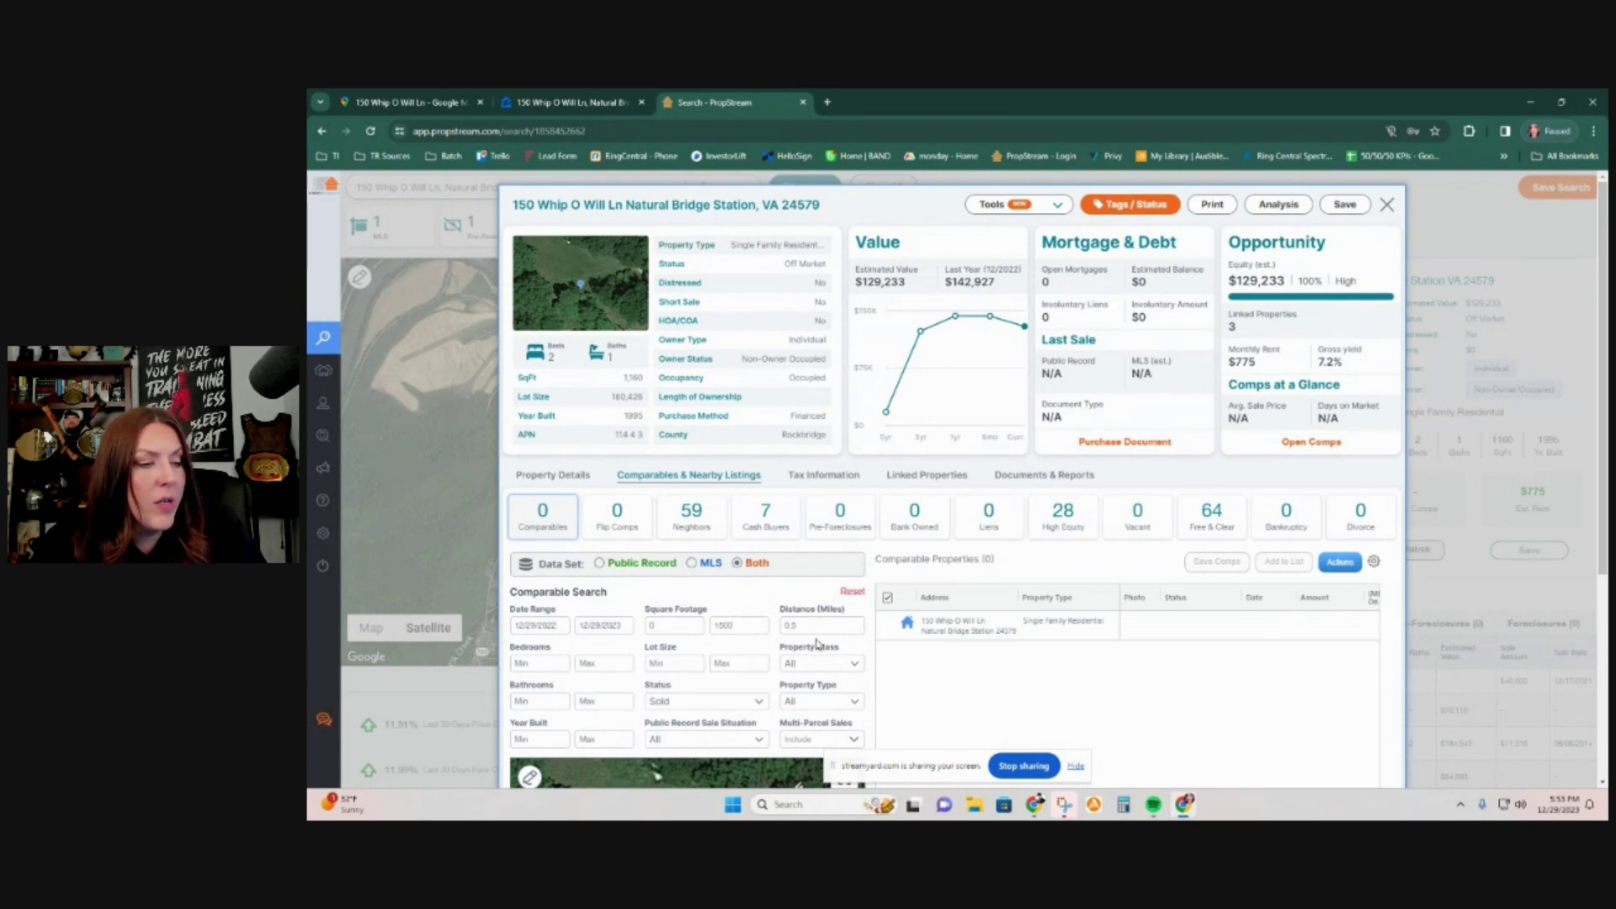
scroll(766, 612, "down", 3)
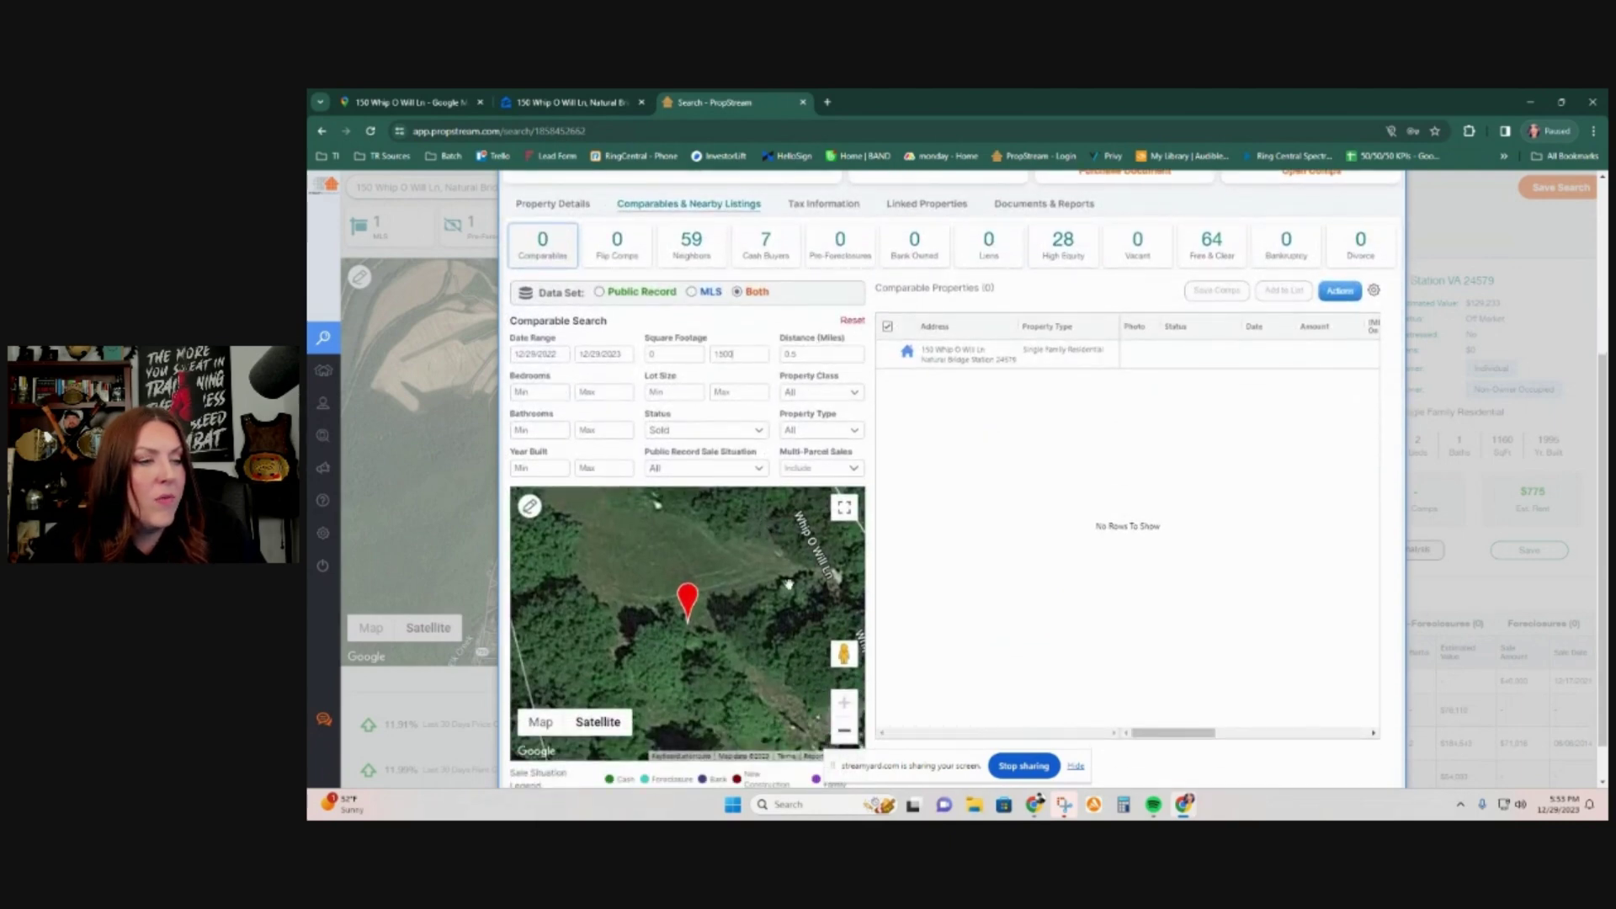
Step: Review the ownership and lot size details, then return to the comparables and nearby listings
scroll(923, 505, "up", 3)
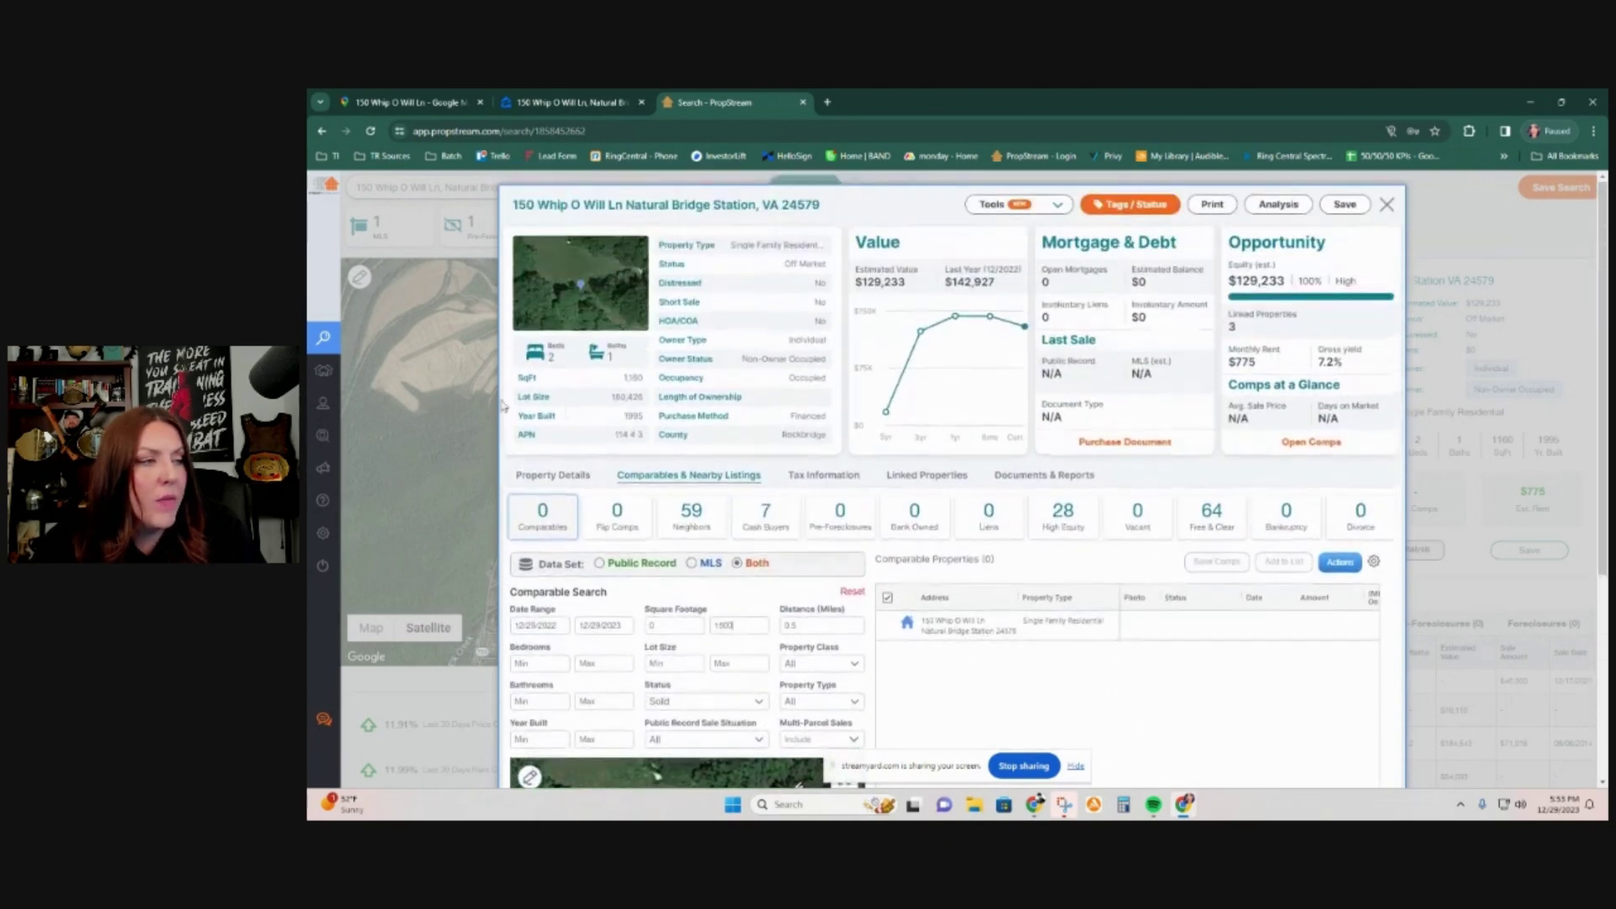
left_click(553, 477)
double_click(617, 397)
scroll(563, 548, "down", 3)
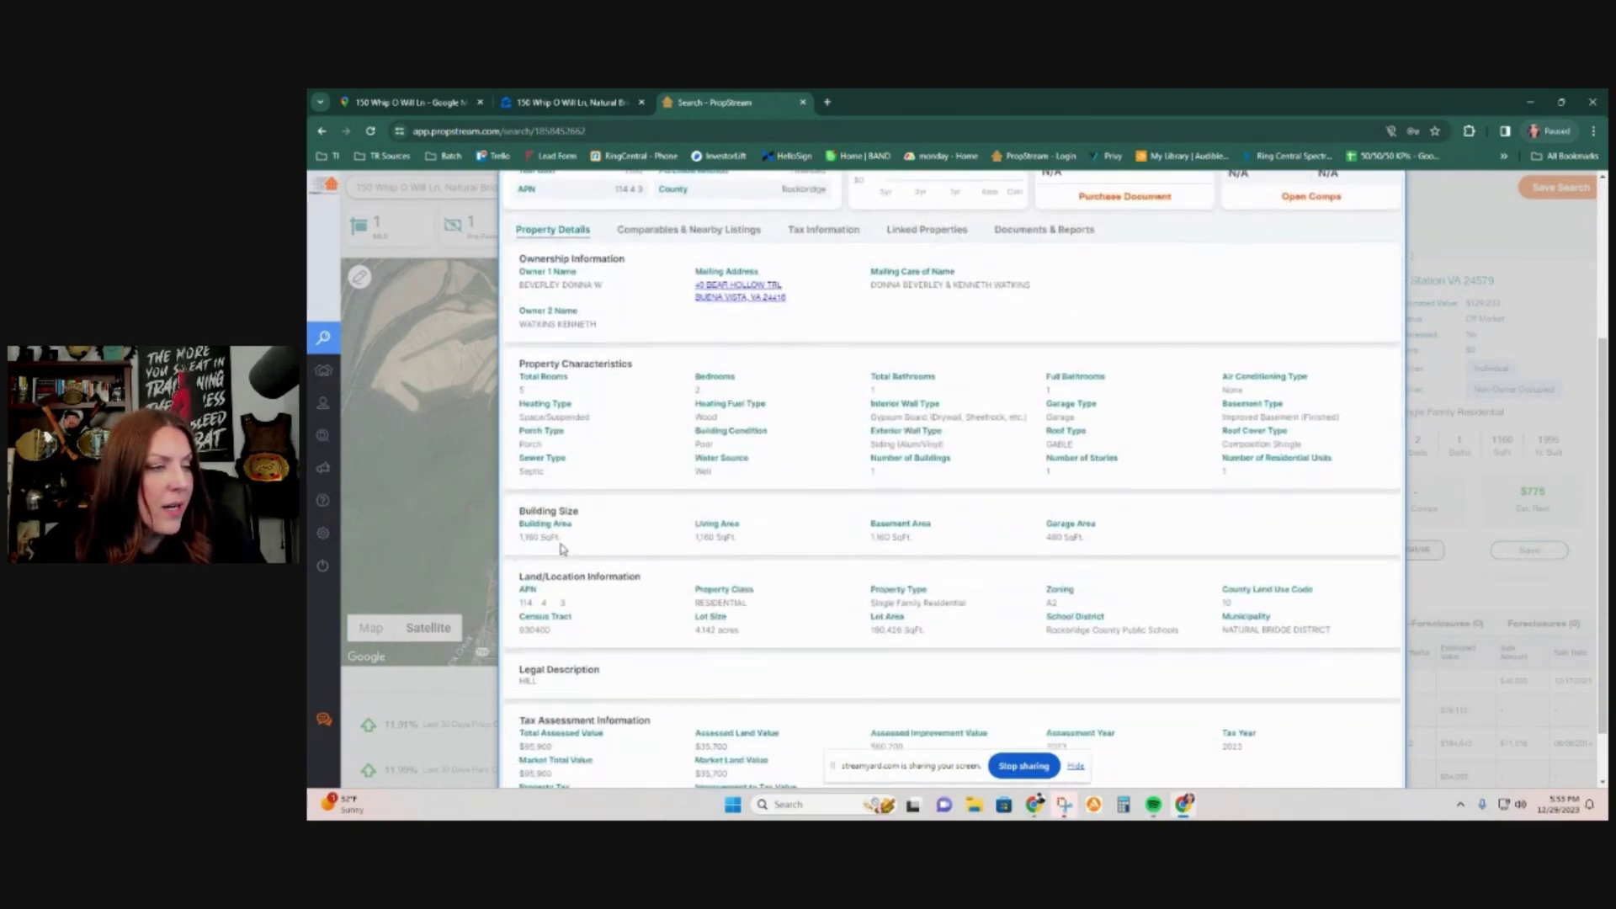
scroll(562, 548, "down", 1)
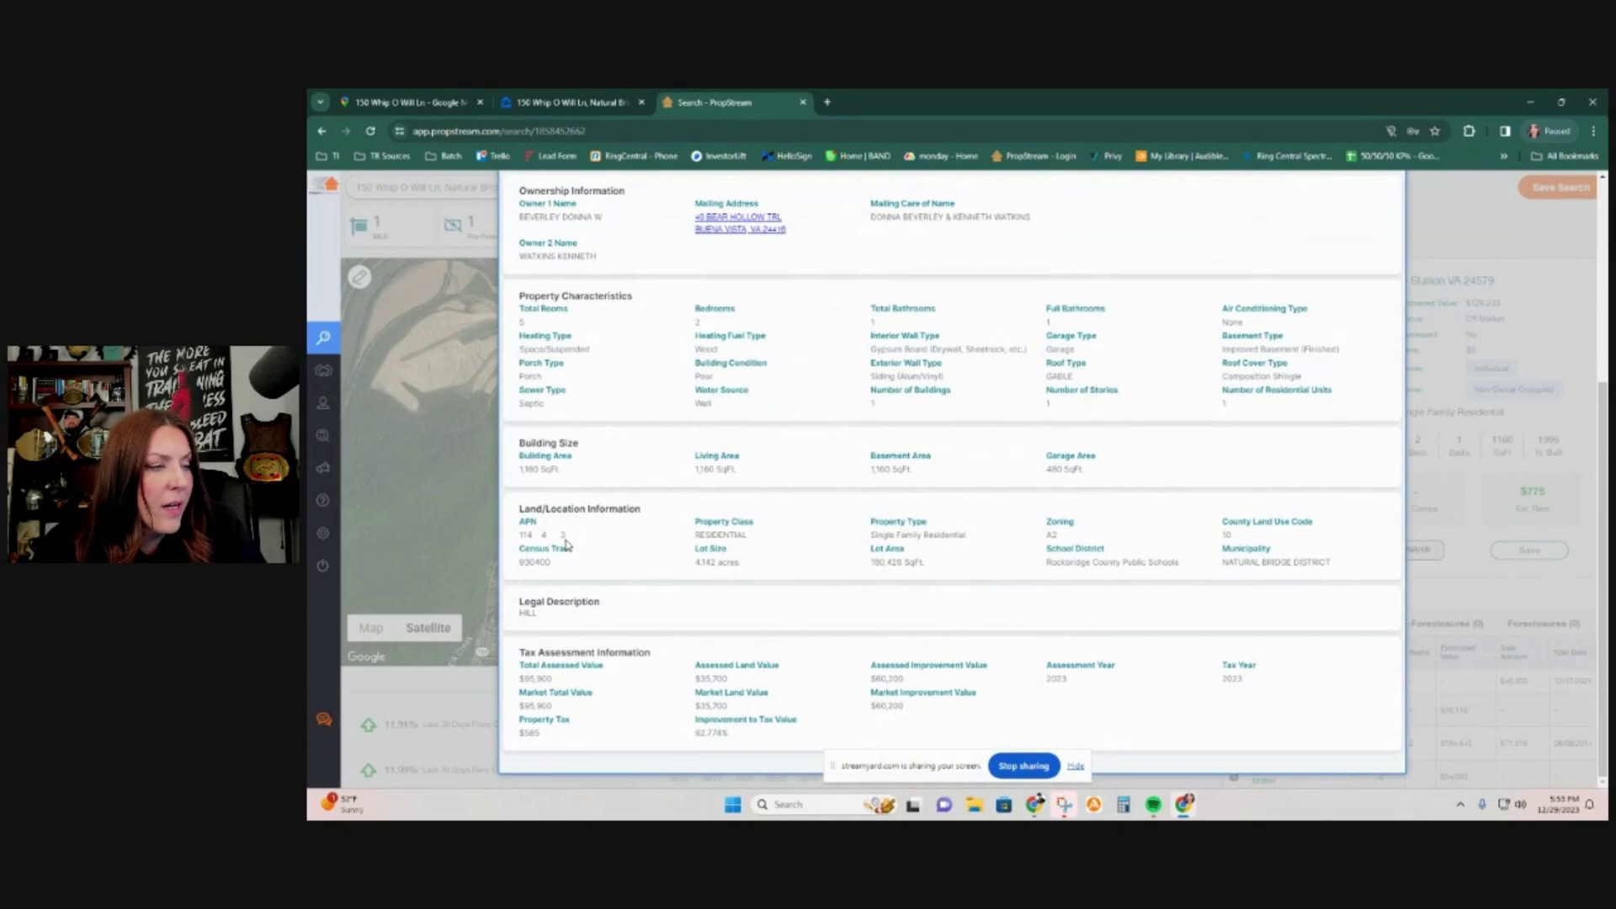
scroll(566, 545, "up", 4)
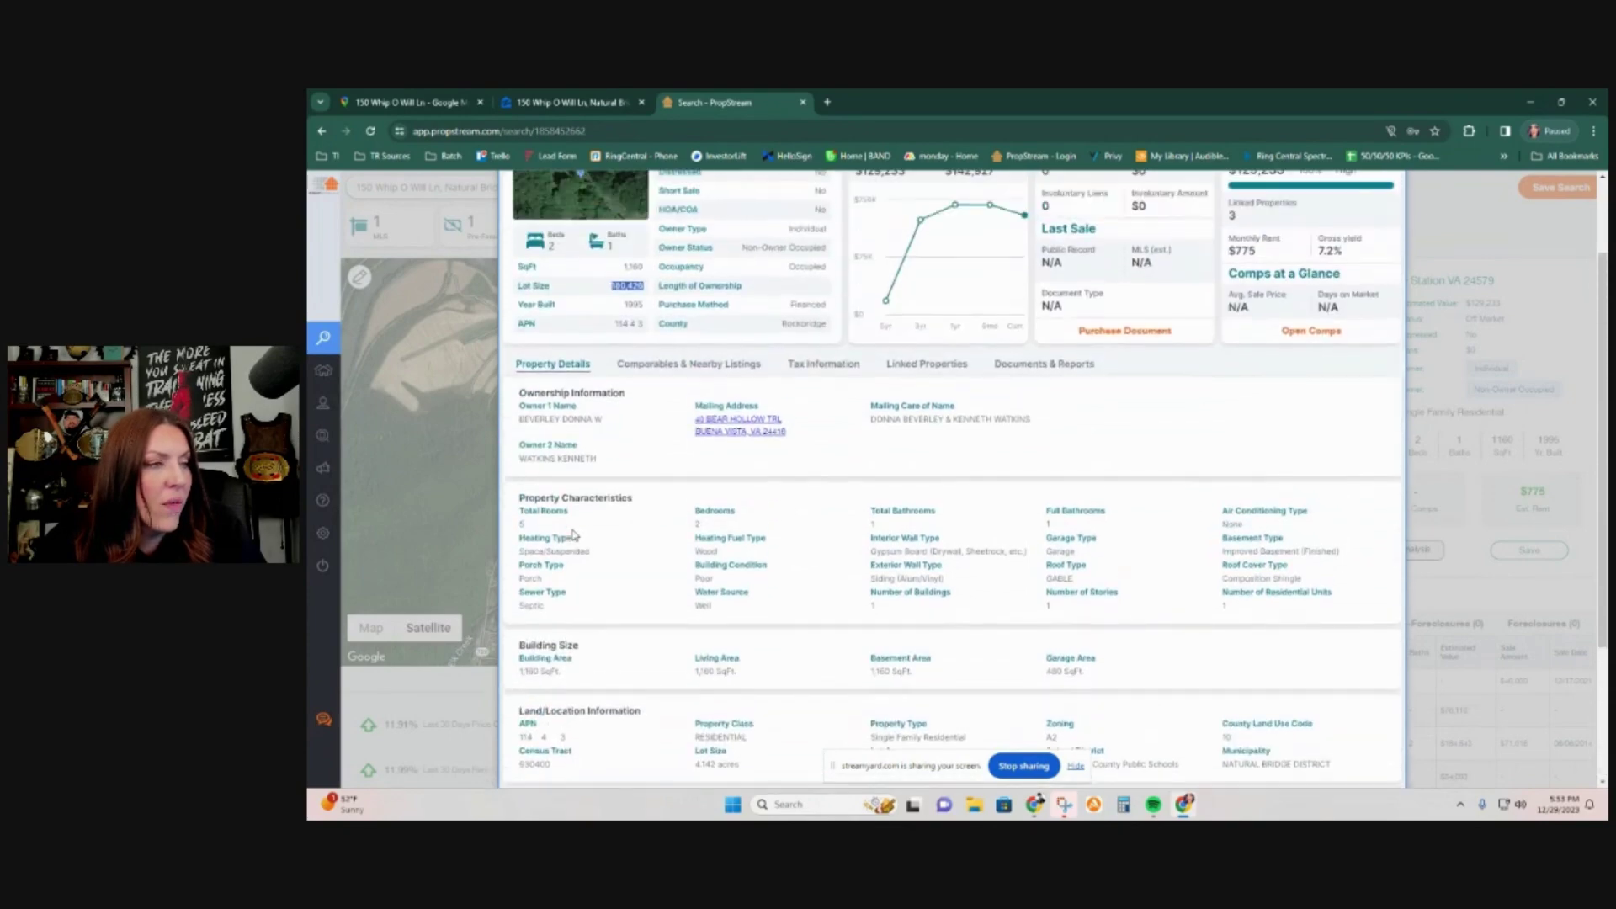
left_click(693, 480)
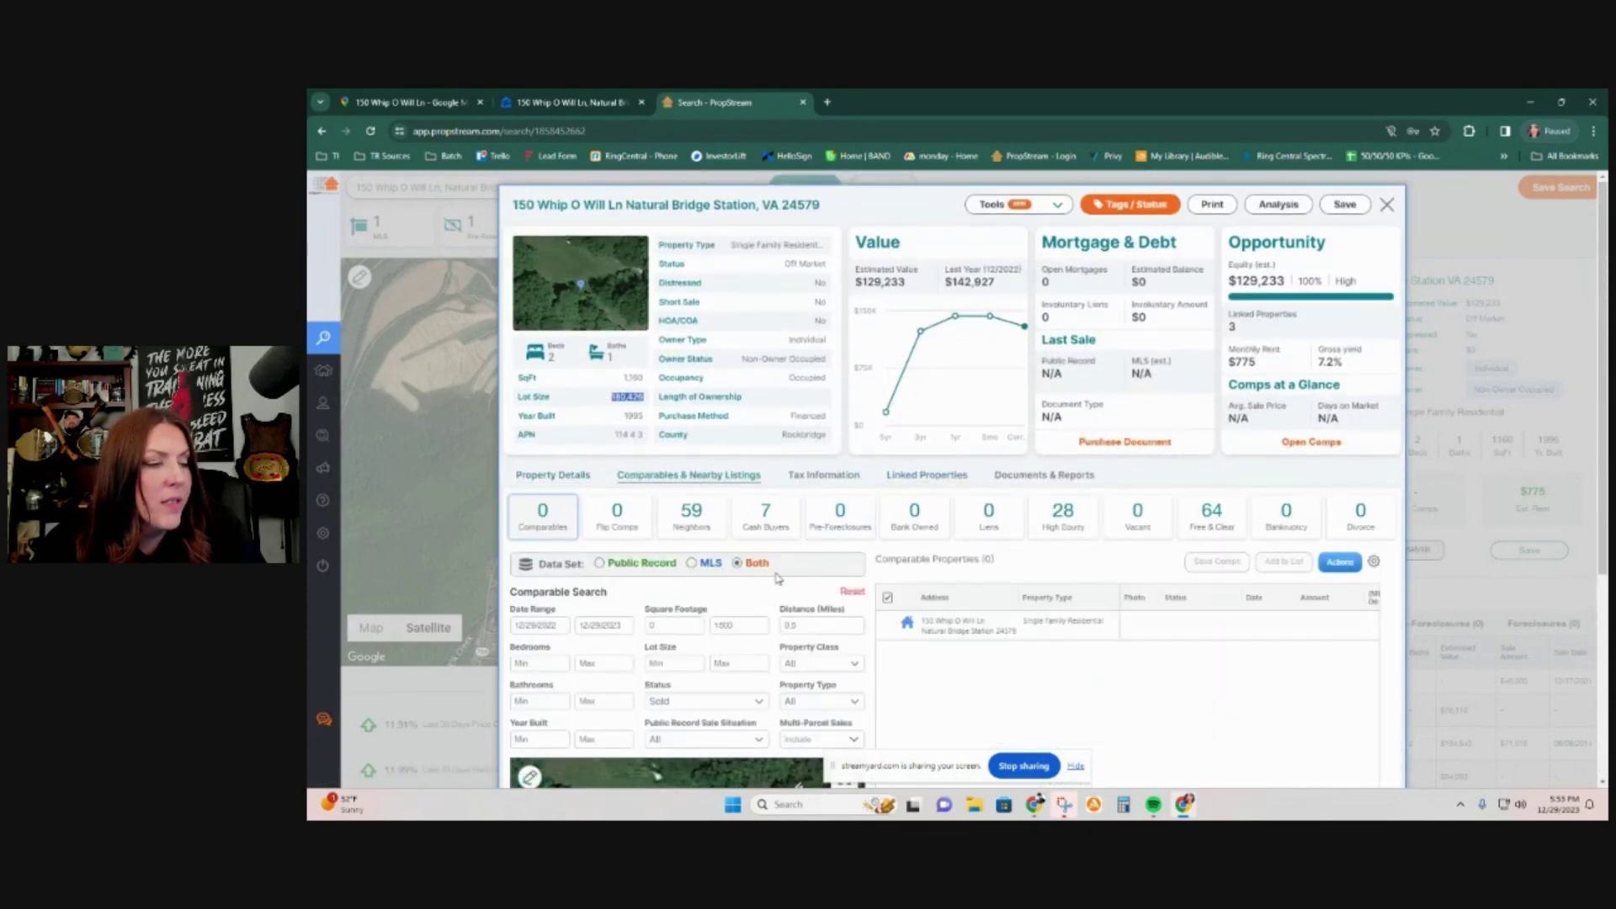
scroll(781, 601, "down", 2)
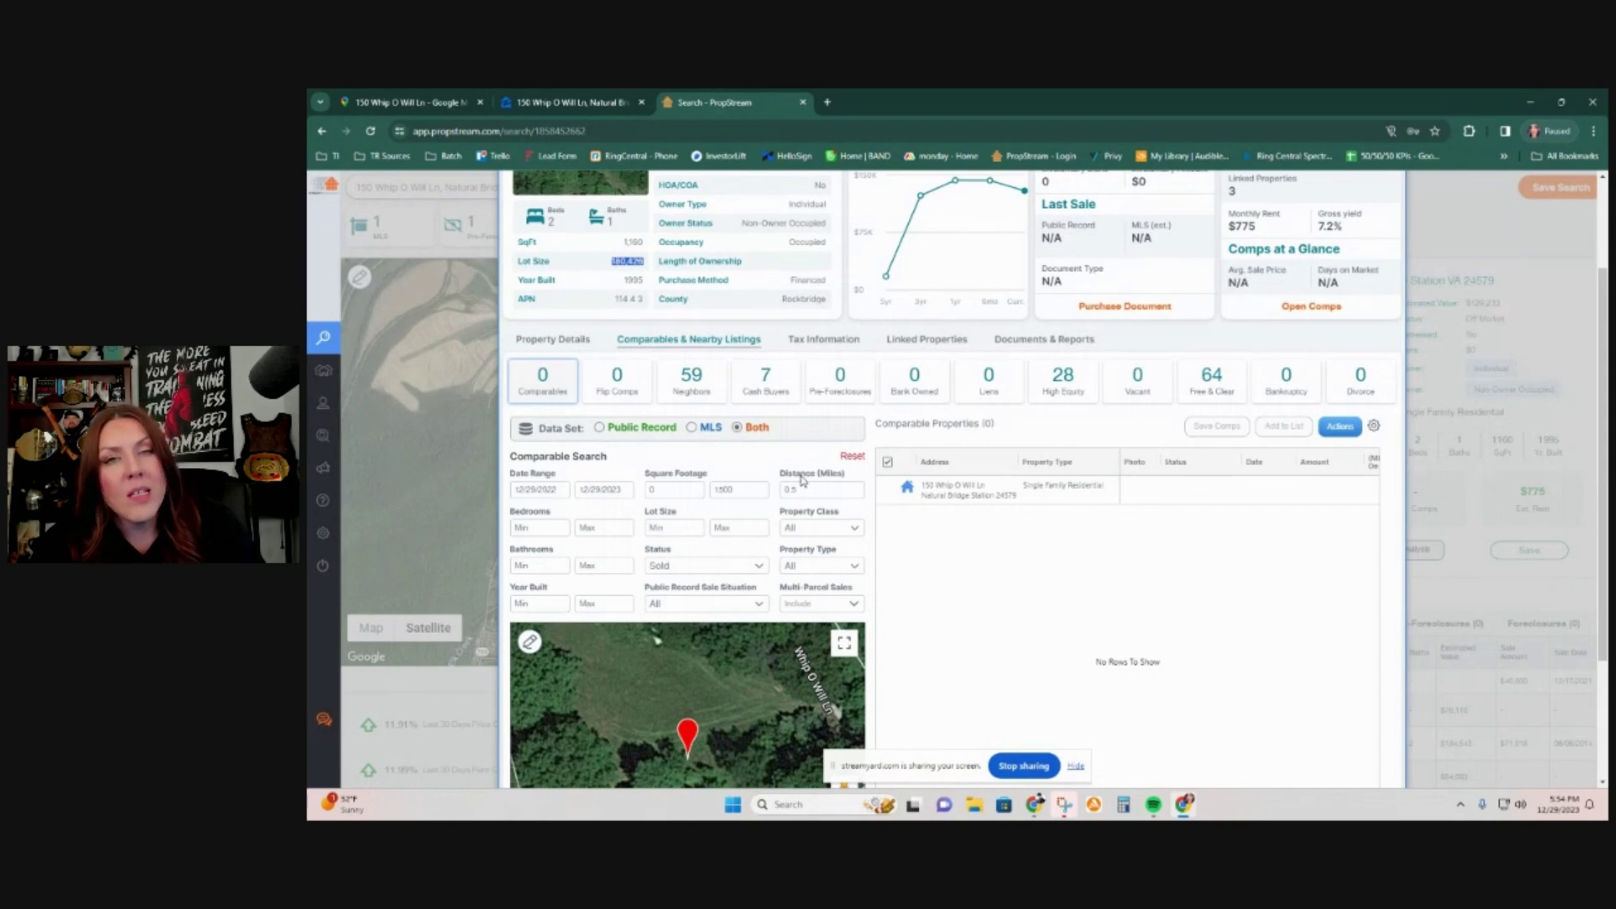
Step: Set the comp search radius to 1 mile and scroll through the comps table
left_click(798, 485)
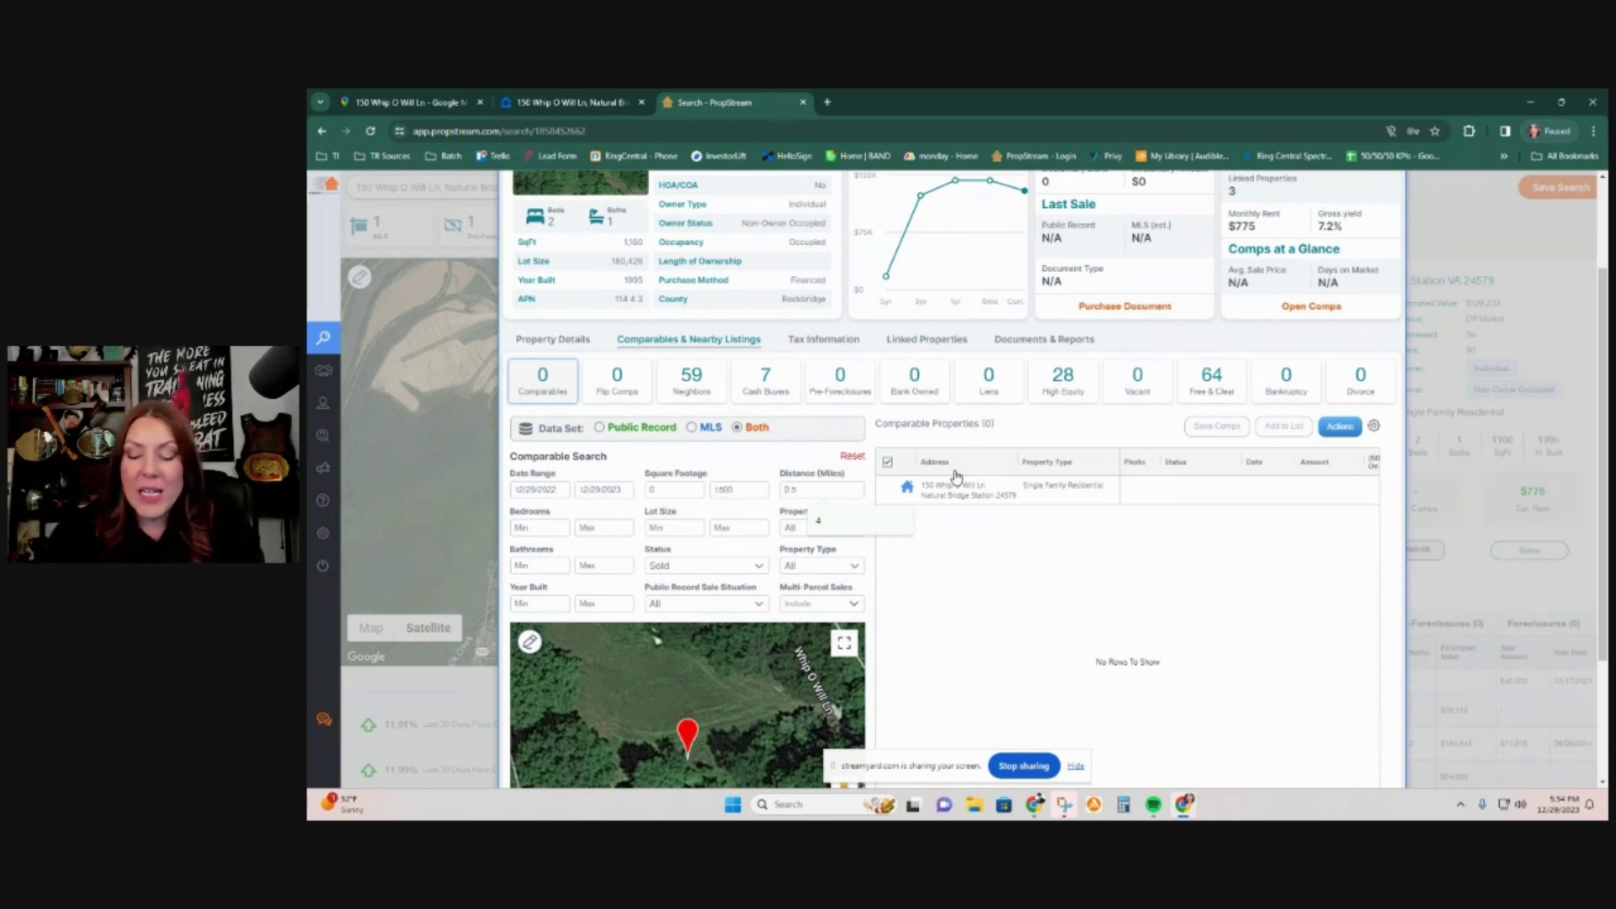
key("BackSpace")
key("BackSpace")
key("BackSpace")
type("1")
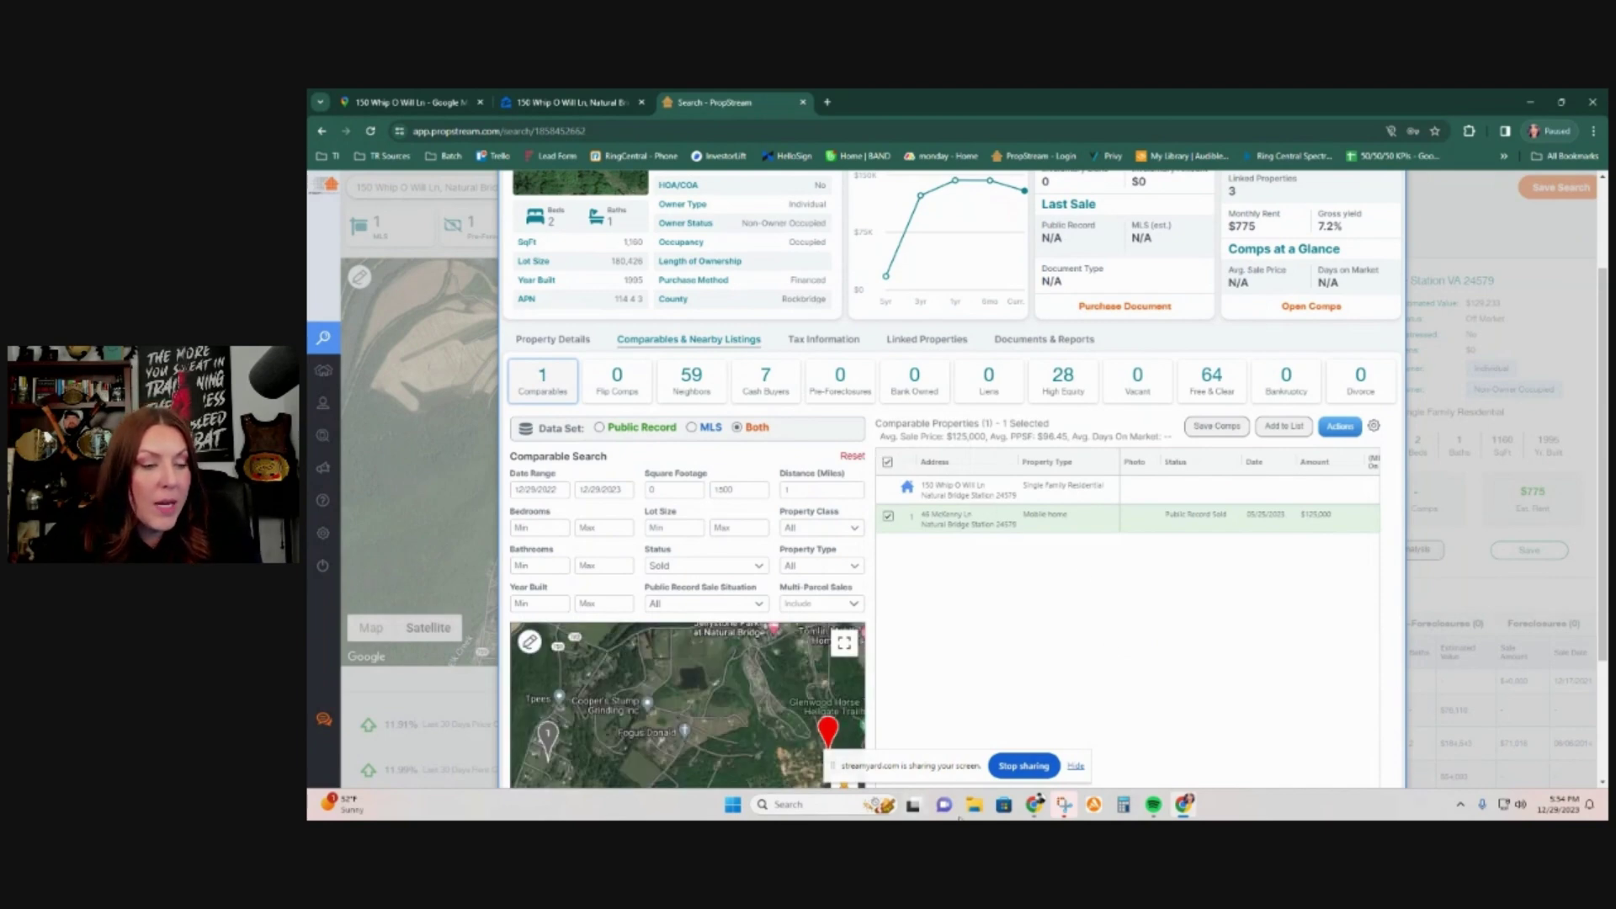
scroll(1277, 690, "down", 1)
scroll(1277, 690, "down", 1)
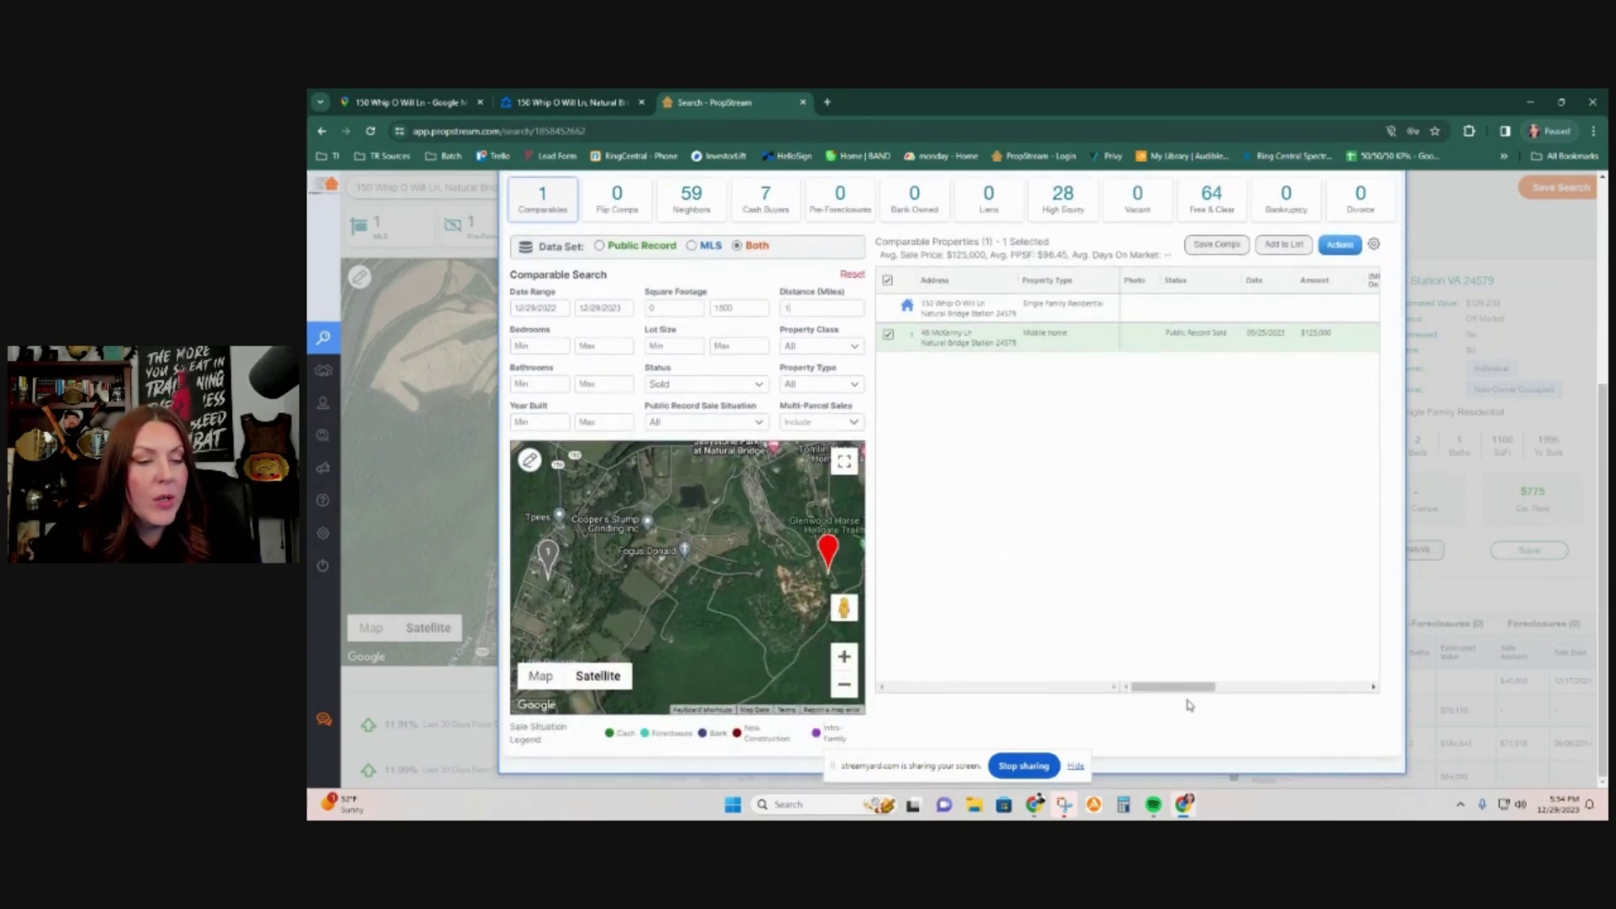
left_click_drag(1195, 688, 1269, 703)
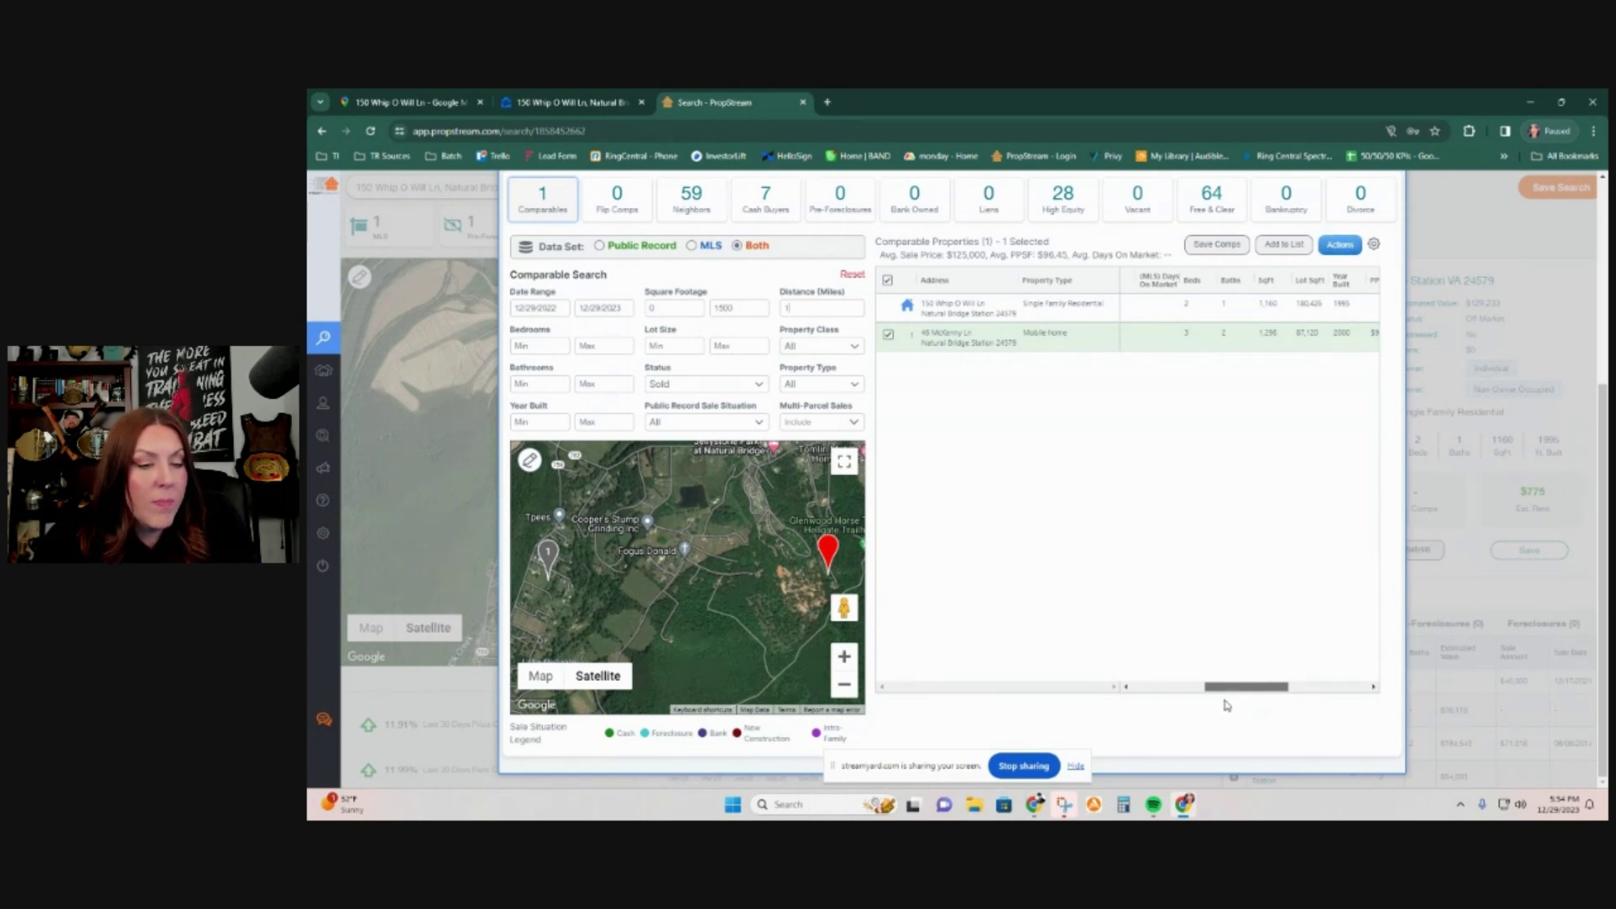
left_click_drag(1229, 692, 1158, 690)
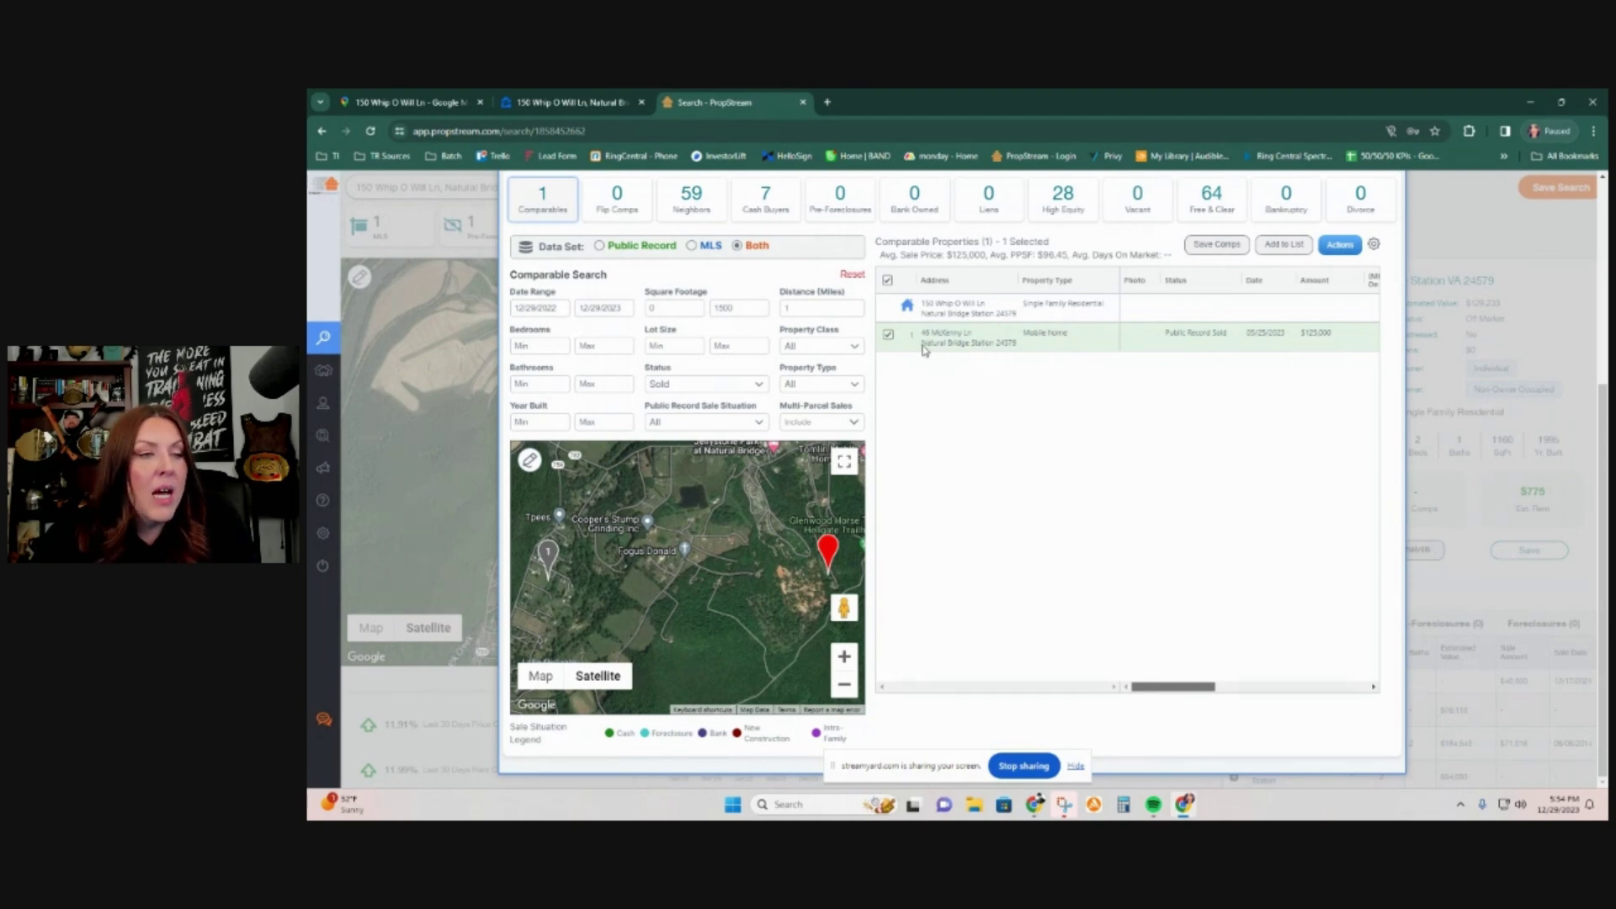
Step: Raise the square footage maximum to 1800 and review the 3 resulting comparable sales
double_click(732, 309)
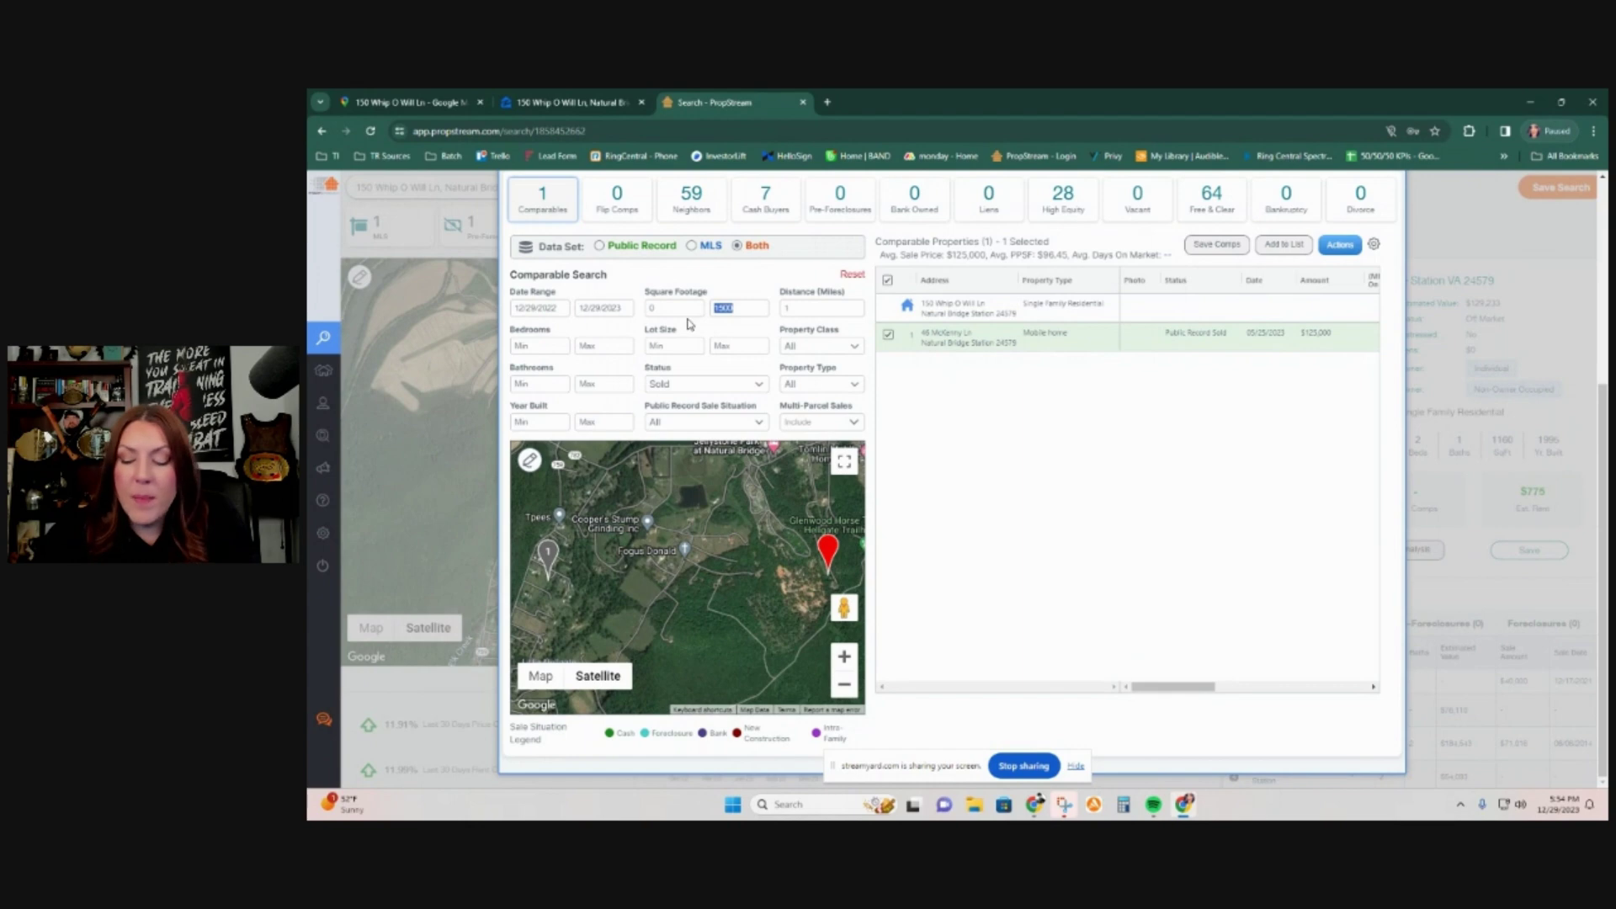
type("18")
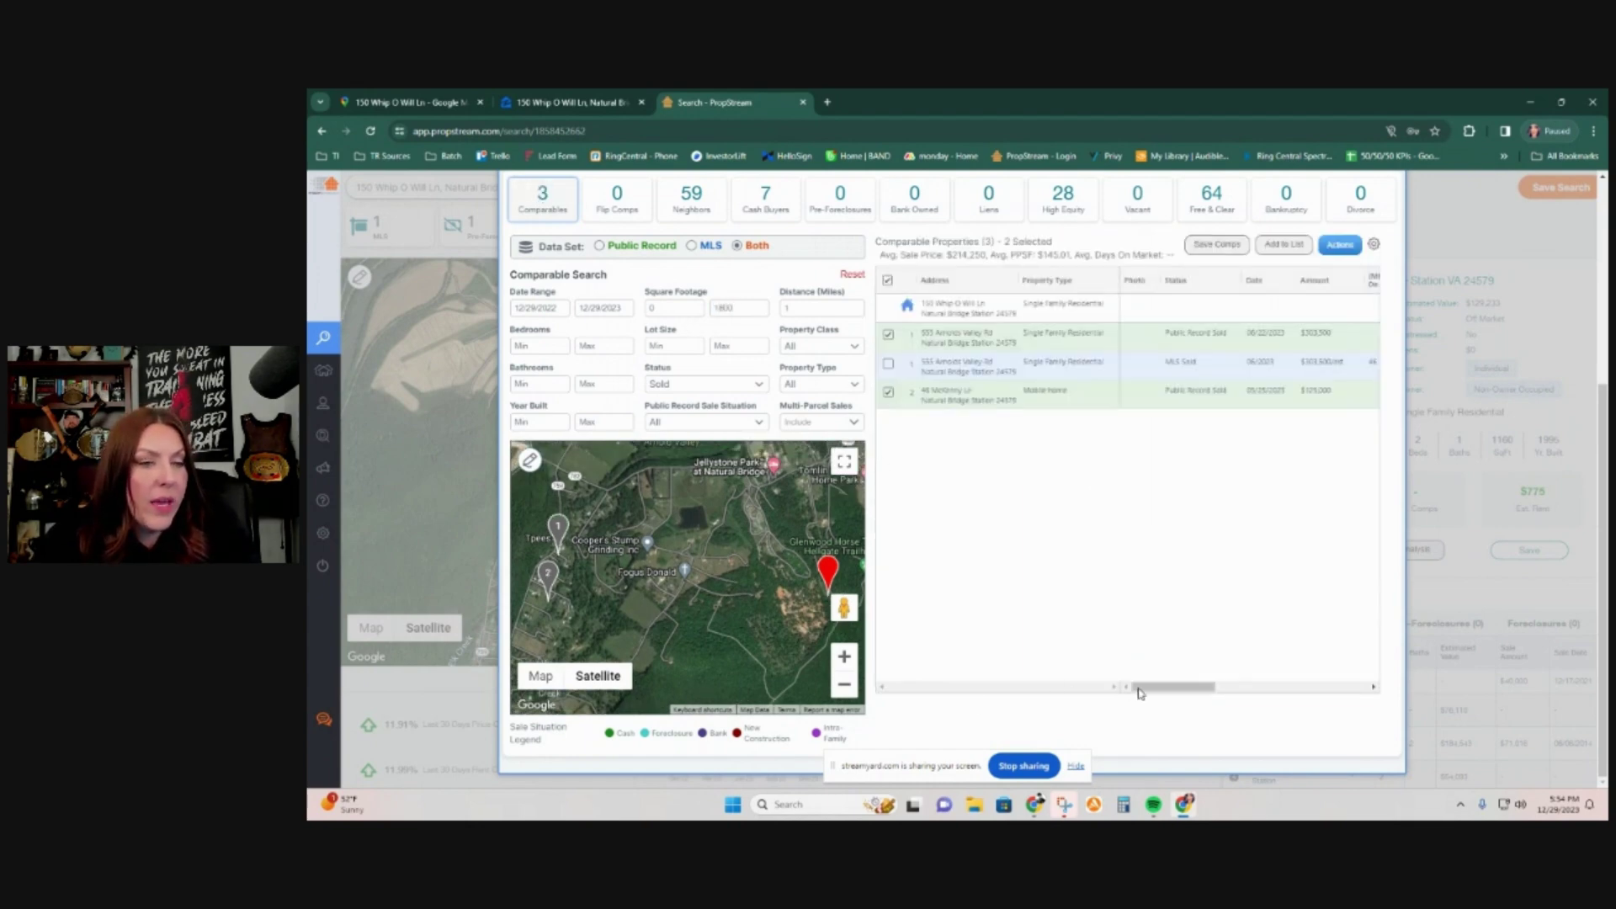
scroll(798, 616, "down", 3)
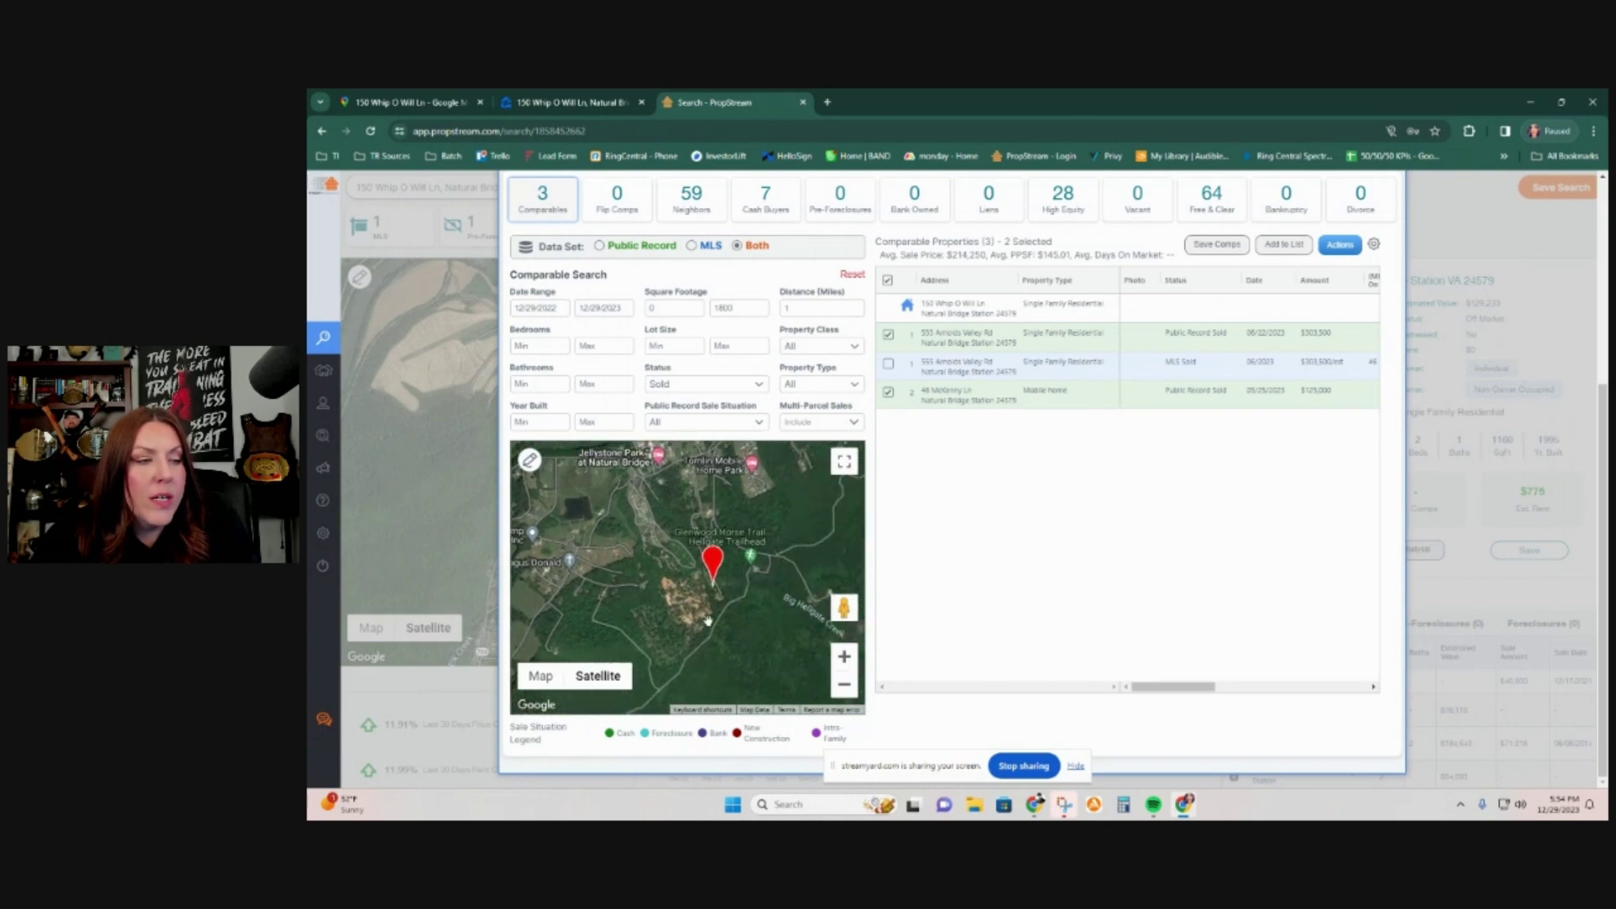
scroll(770, 565, "down", 2)
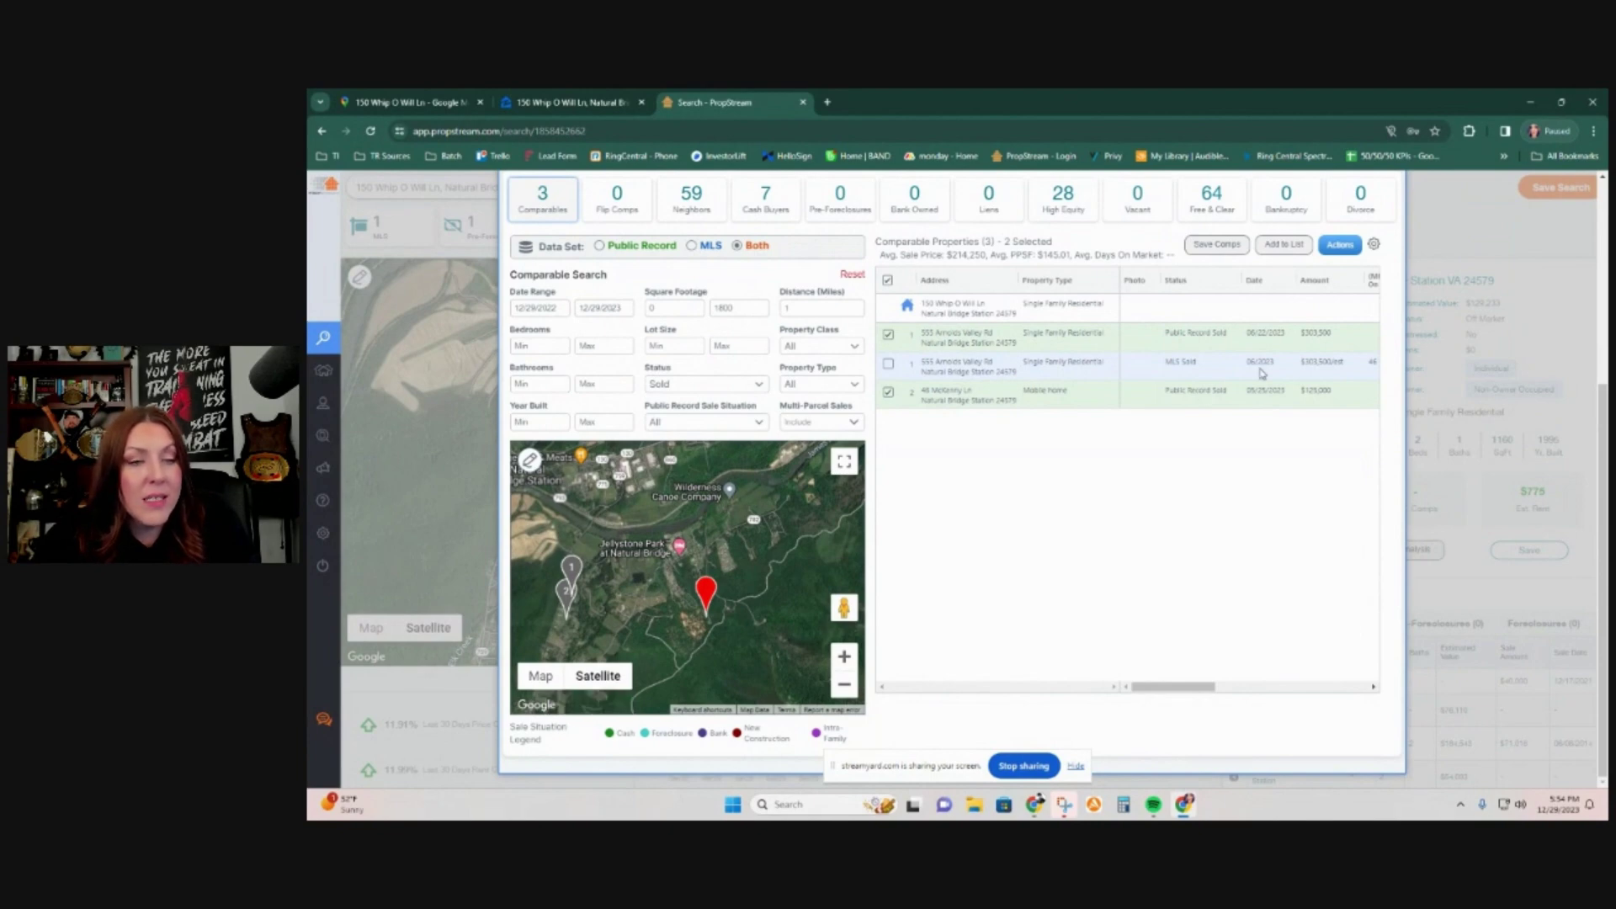
left_click_drag(1175, 693, 1252, 695)
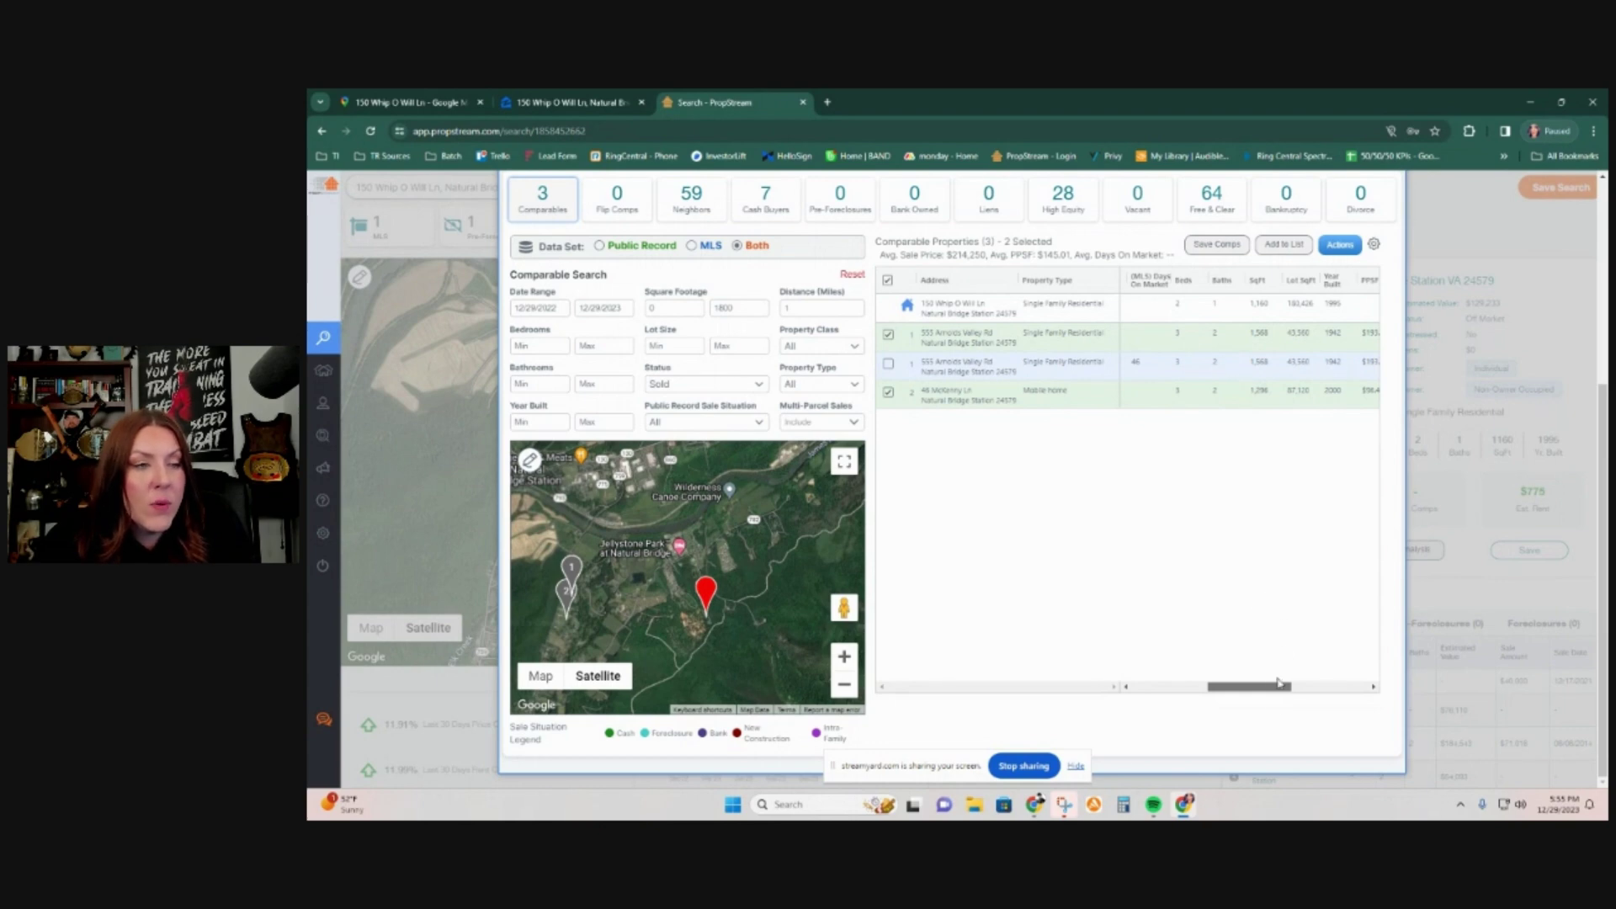
left_click_drag(1278, 686, 1131, 683)
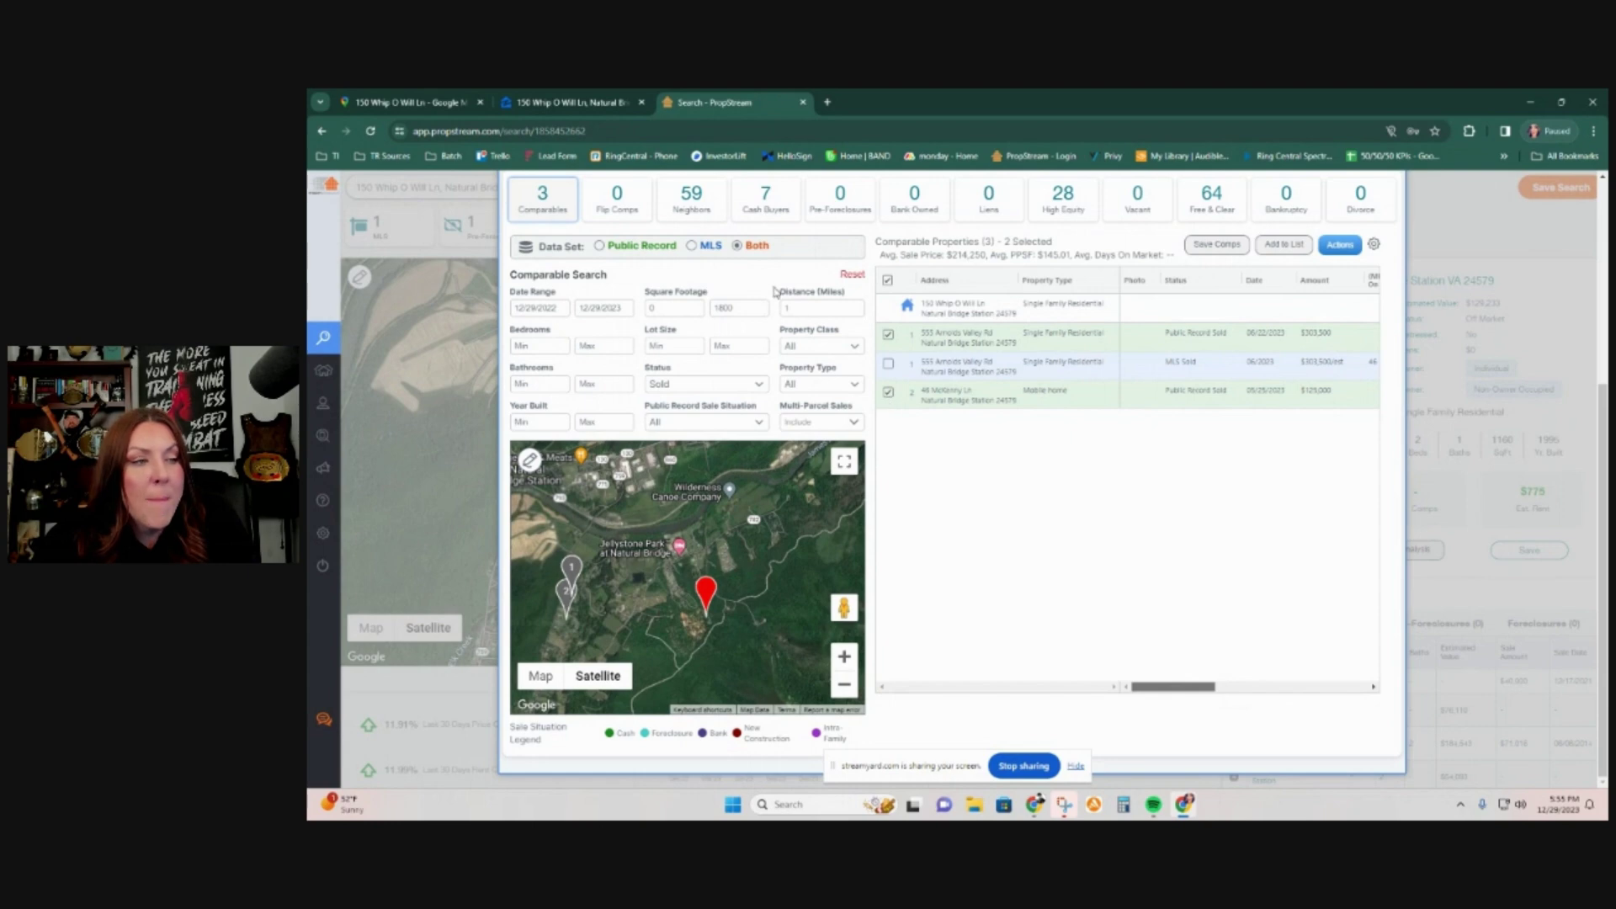
Step: Extend the comp radius to 1.5 miles and review the 13 comparables' days on market and beds
double_click(804, 305)
type("1")
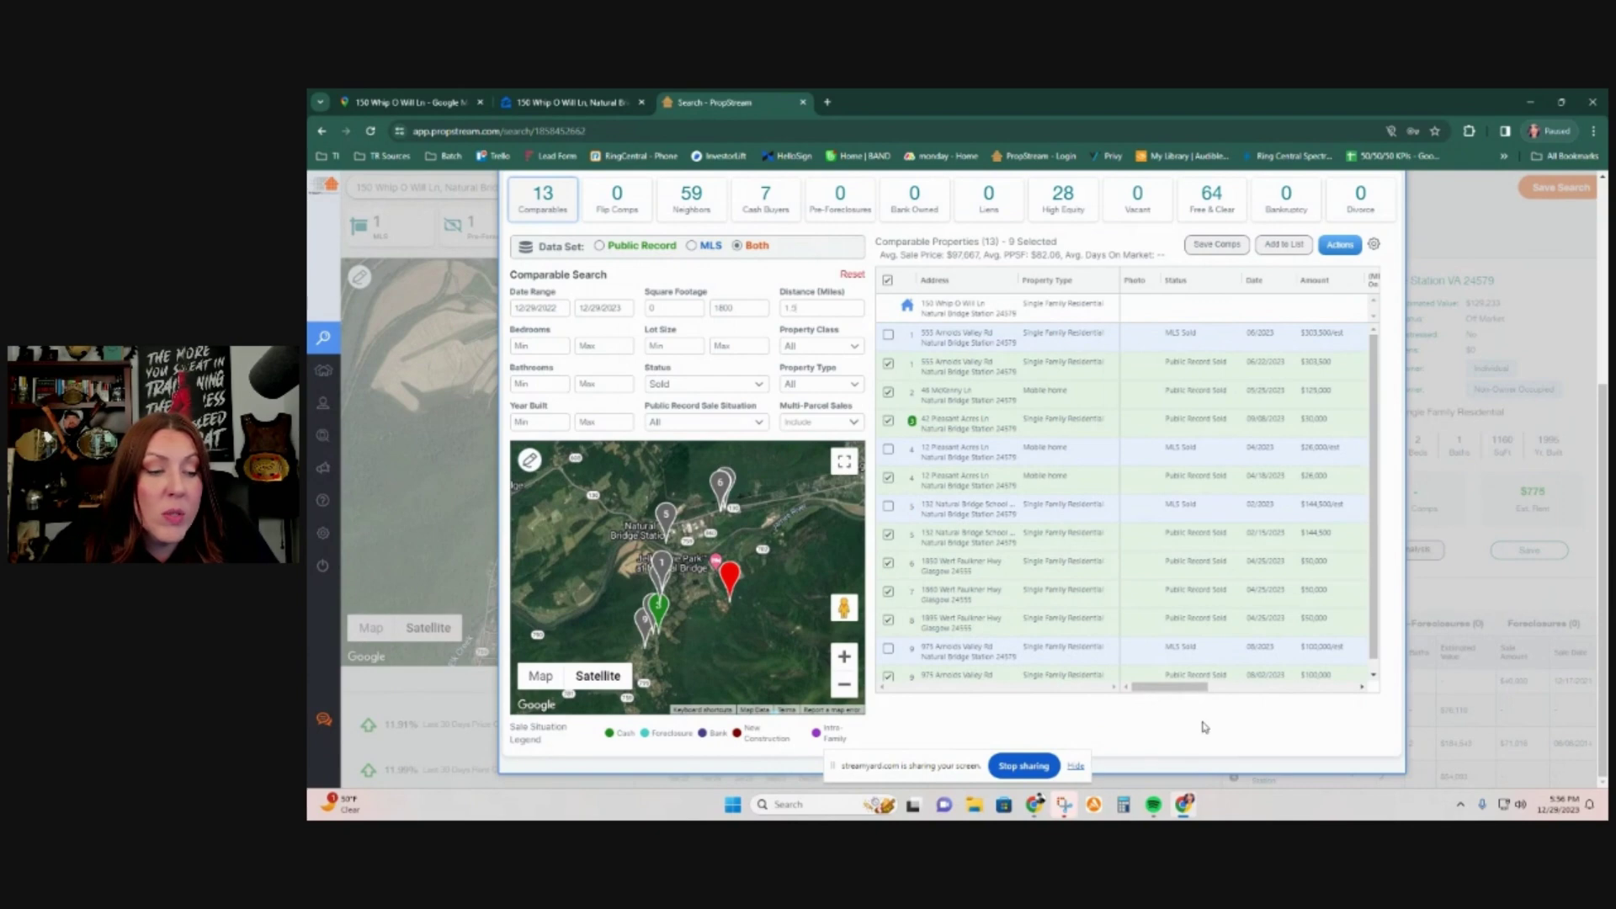
left_click_drag(1174, 693, 1203, 701)
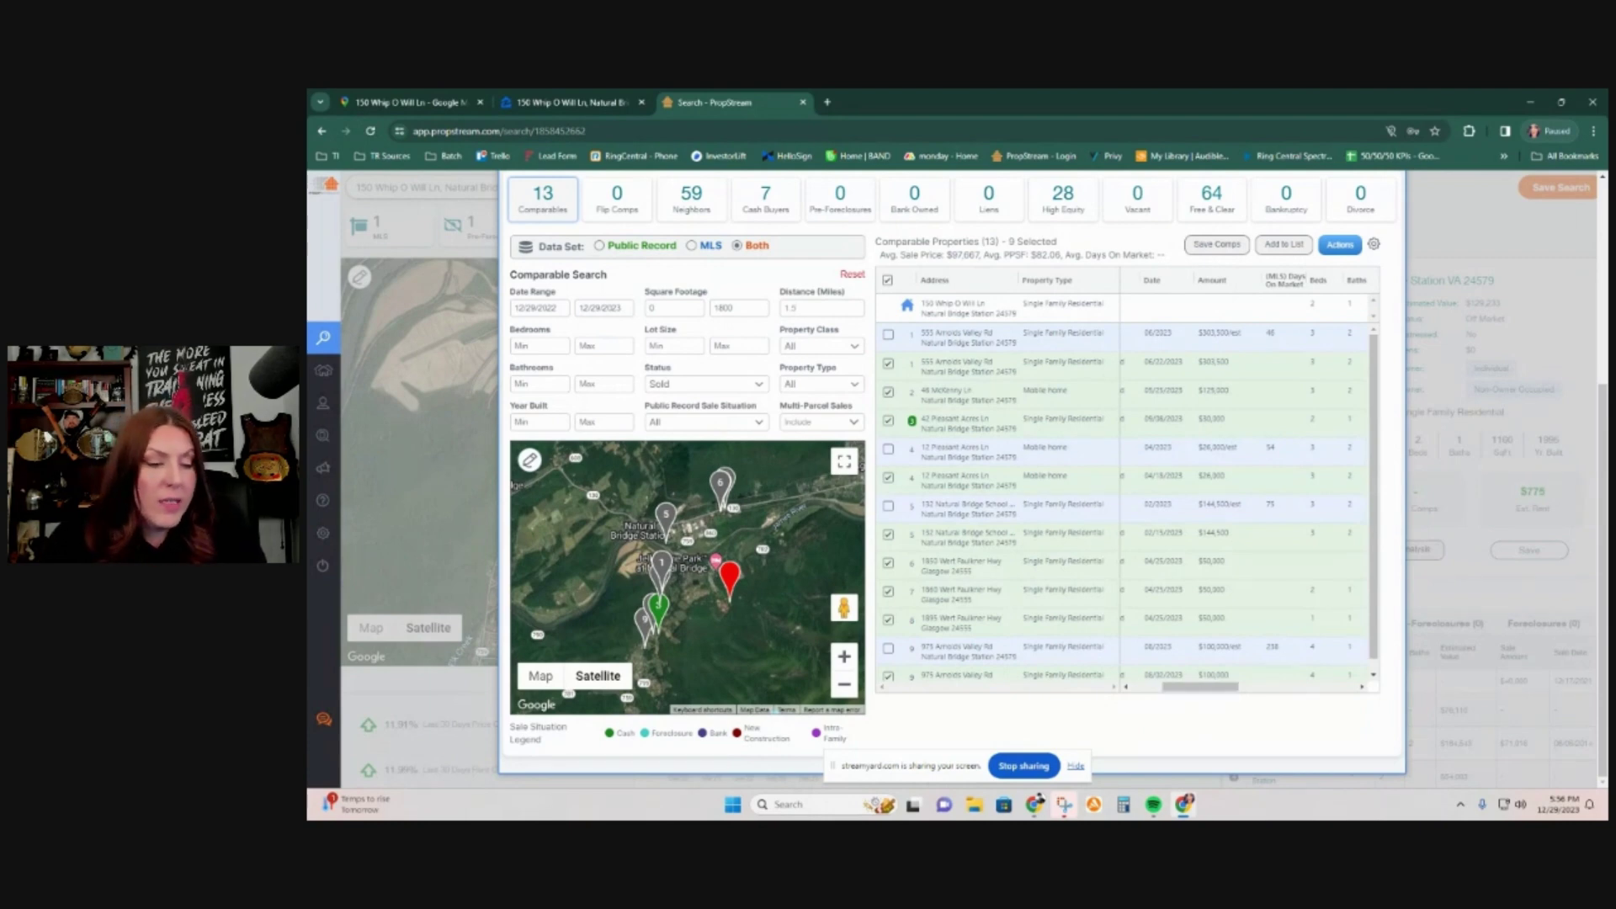
left_click(1123, 803)
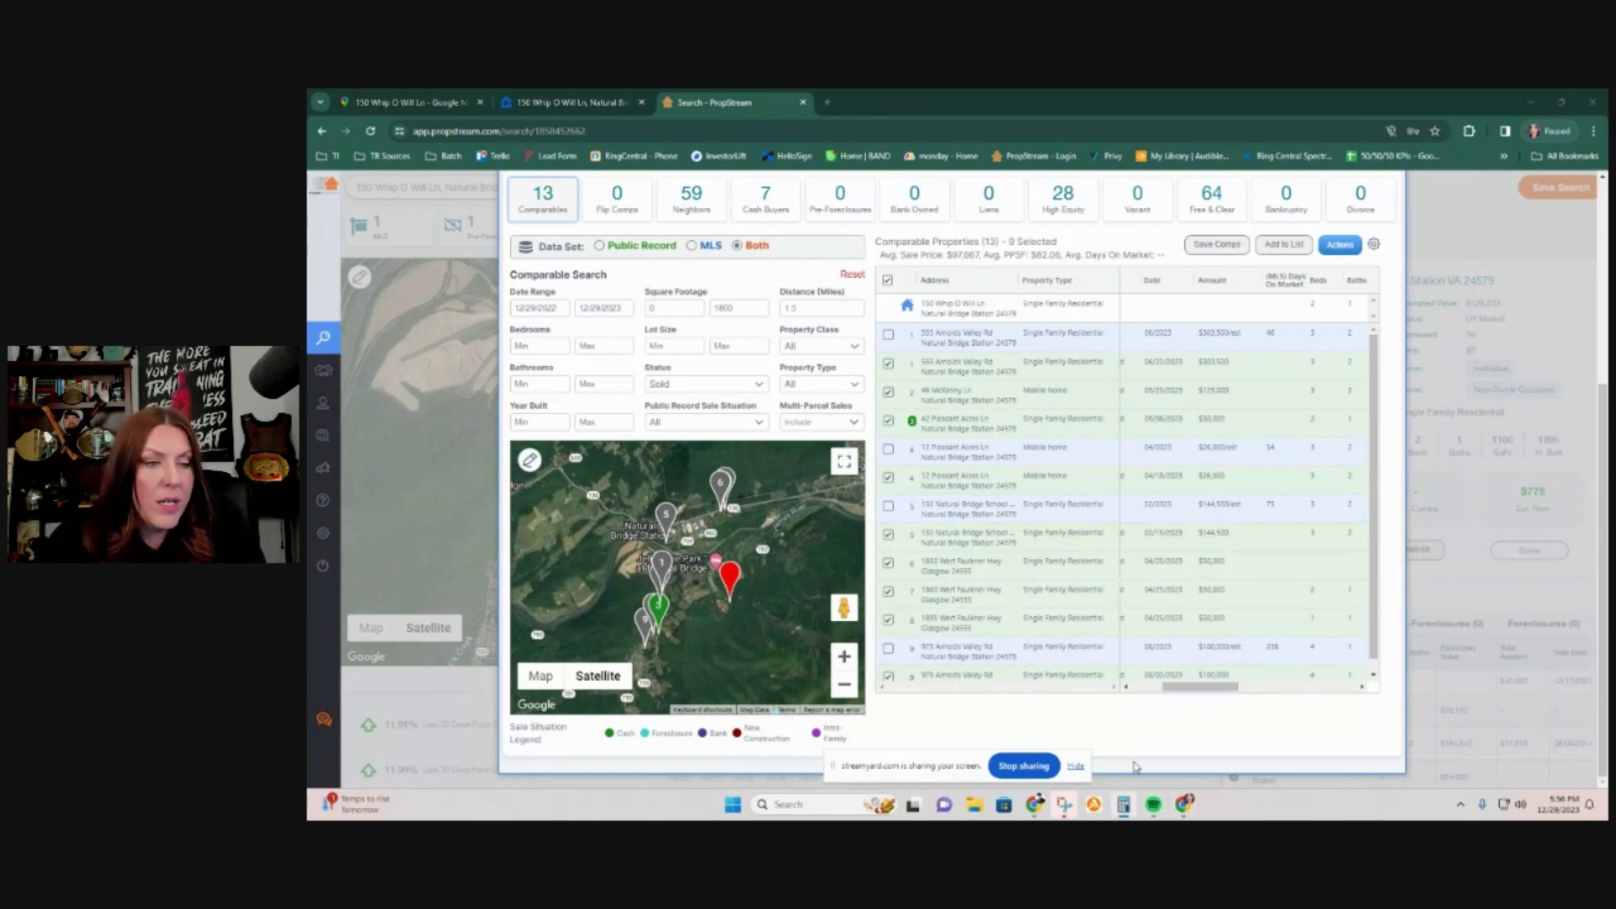
Step: Calculate 180000 divided by 47000 (about 3.83) in Calculator, then minimize it
type("180")
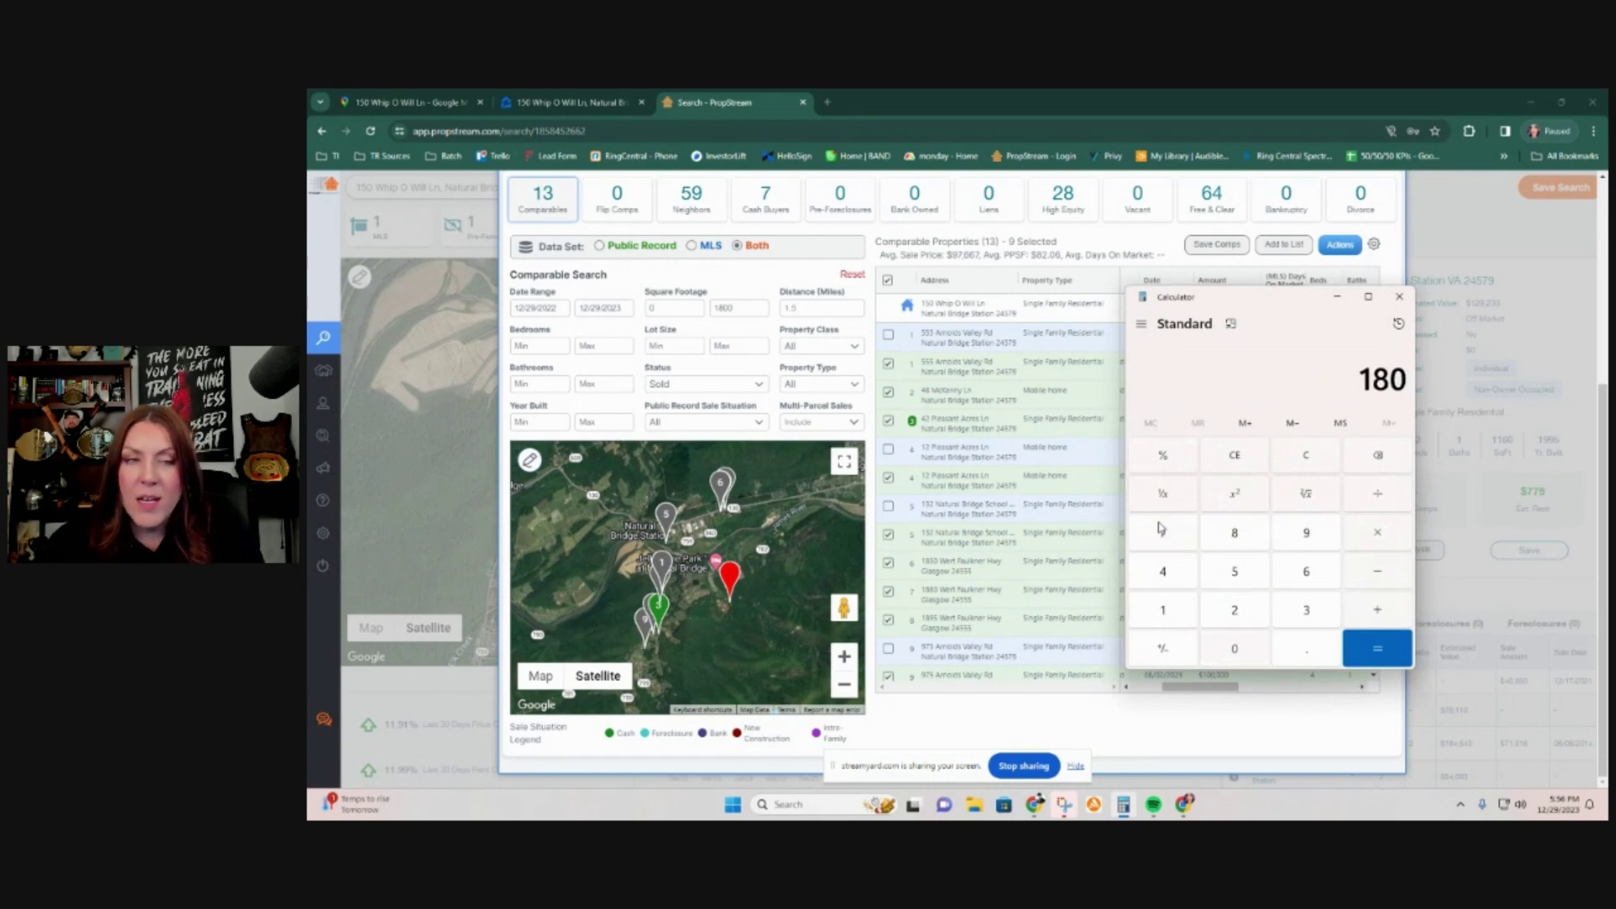
type("000+4700")
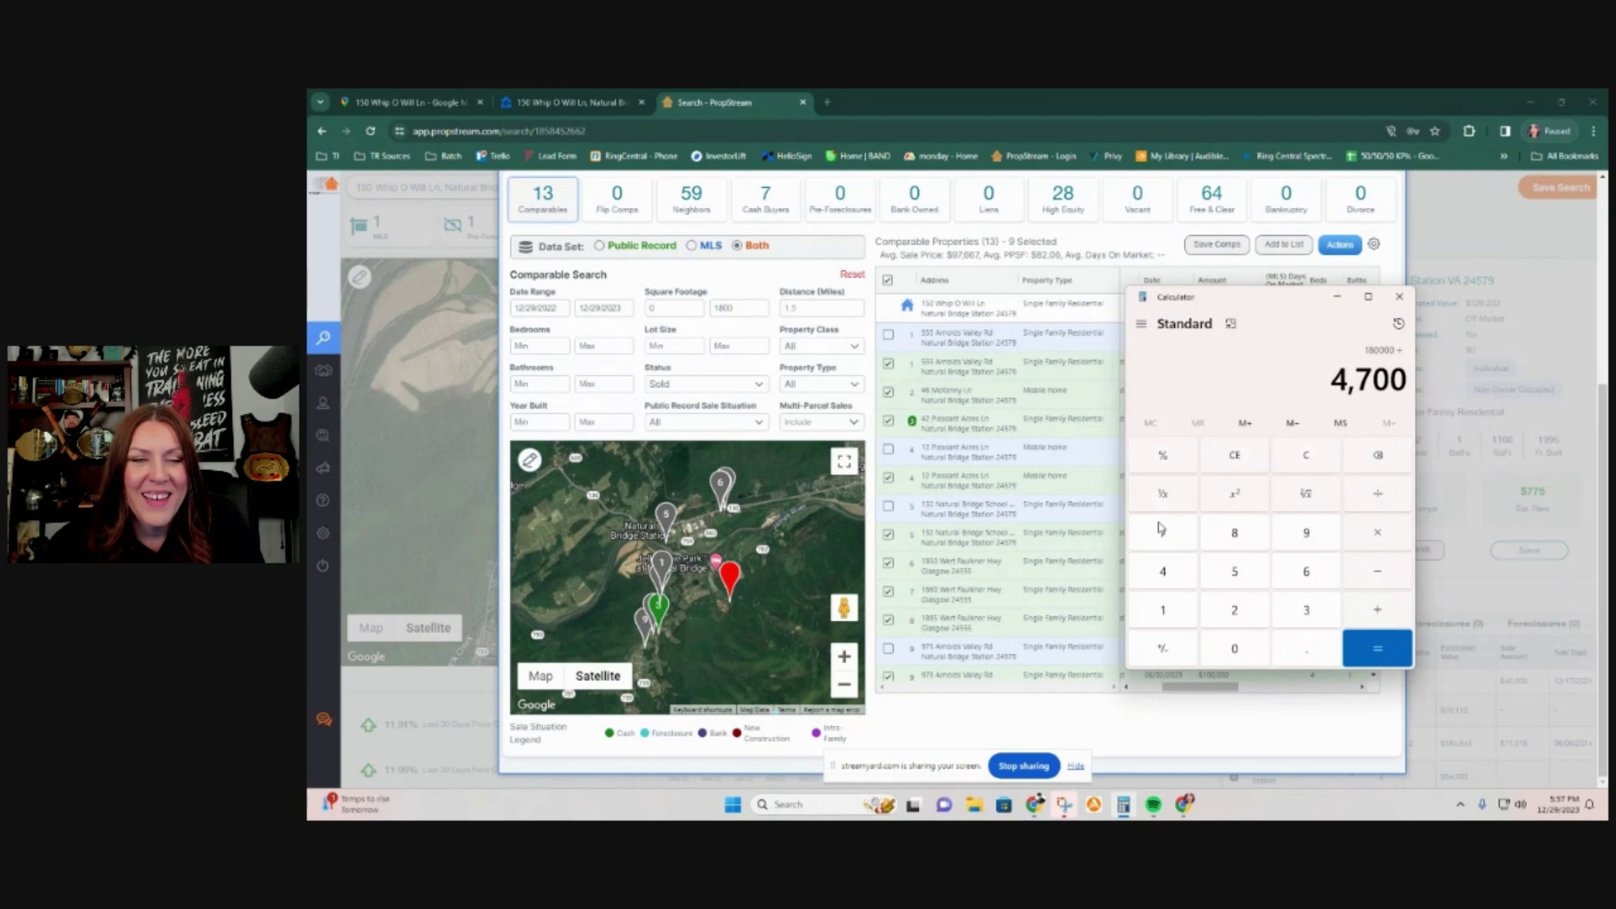
type("0")
key("Return")
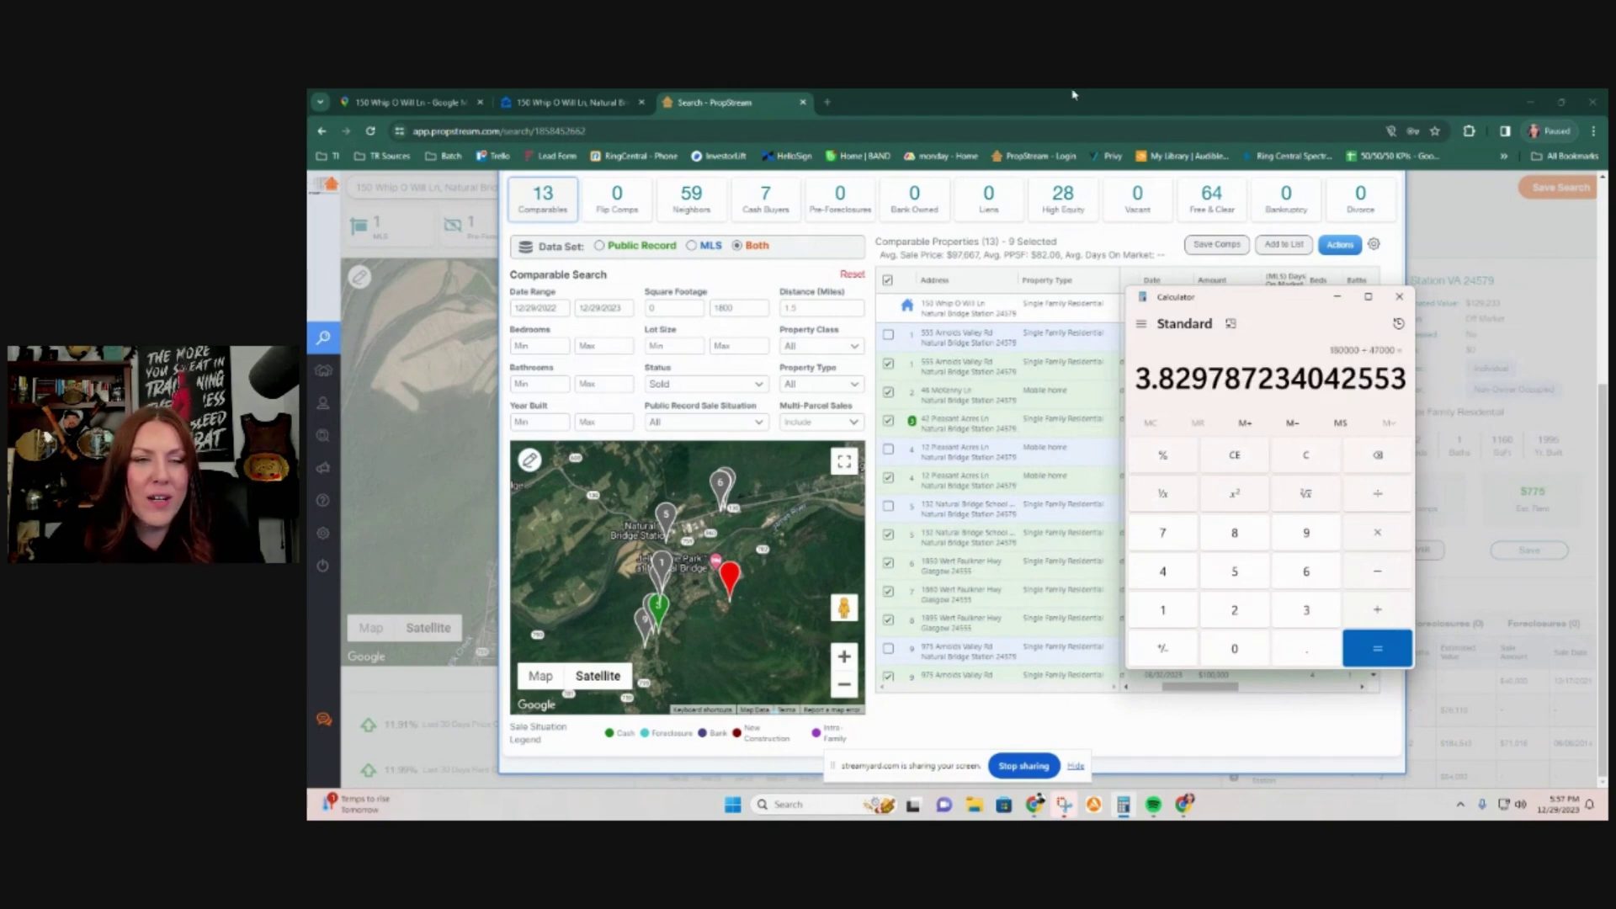
left_click(1336, 299)
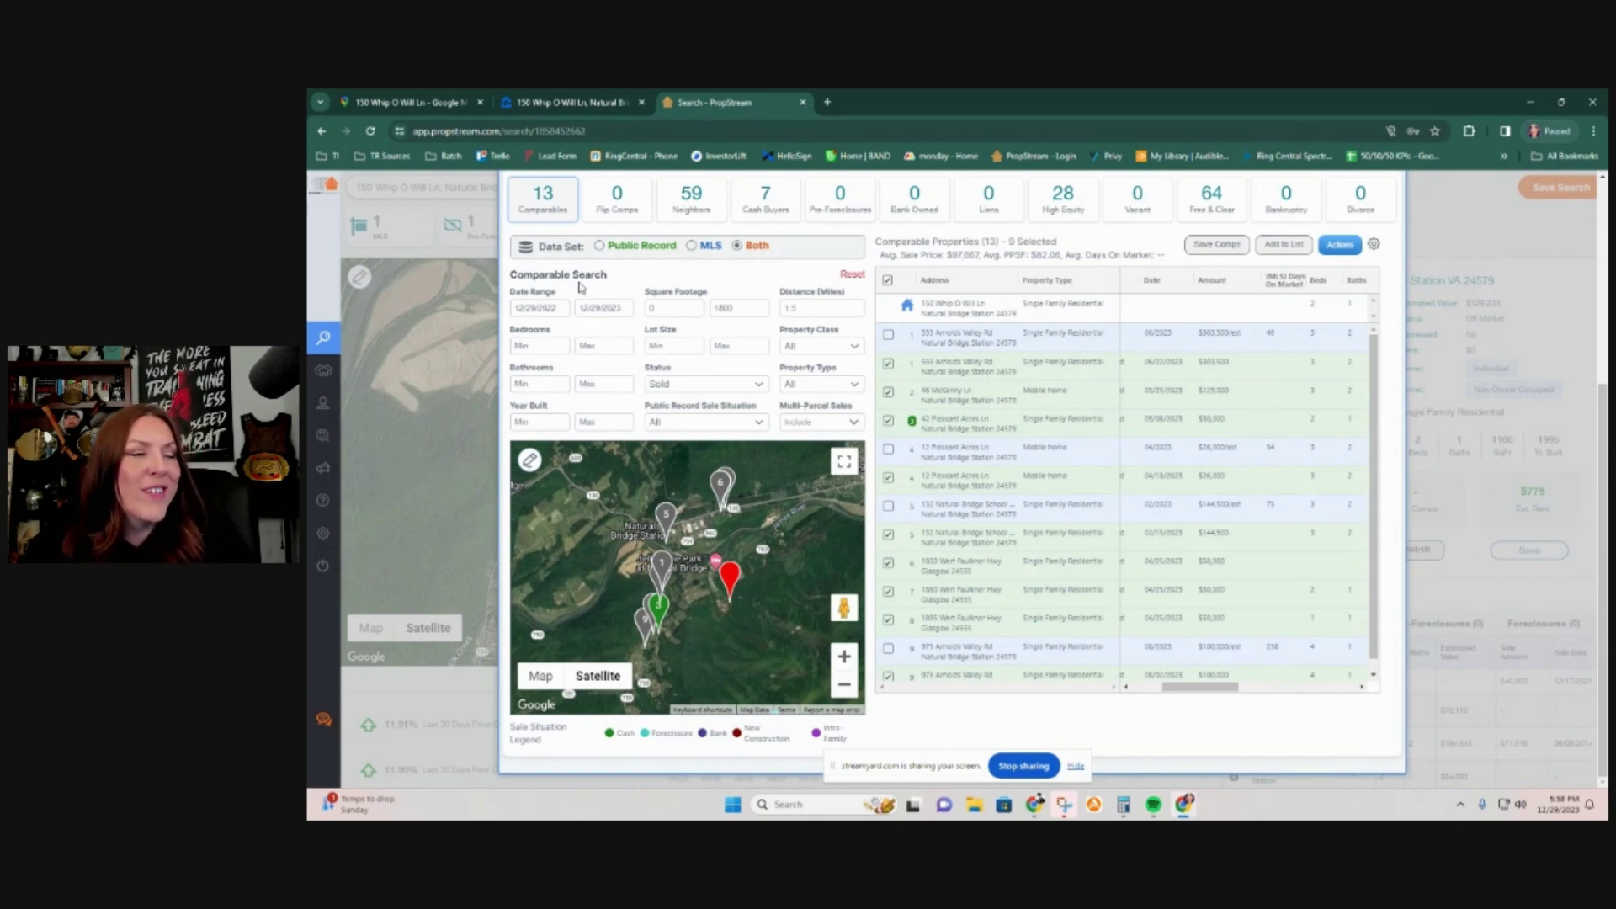
Step: Move the sale start date back to July 2022 and pan the map to view comp pins
left_click(560, 308)
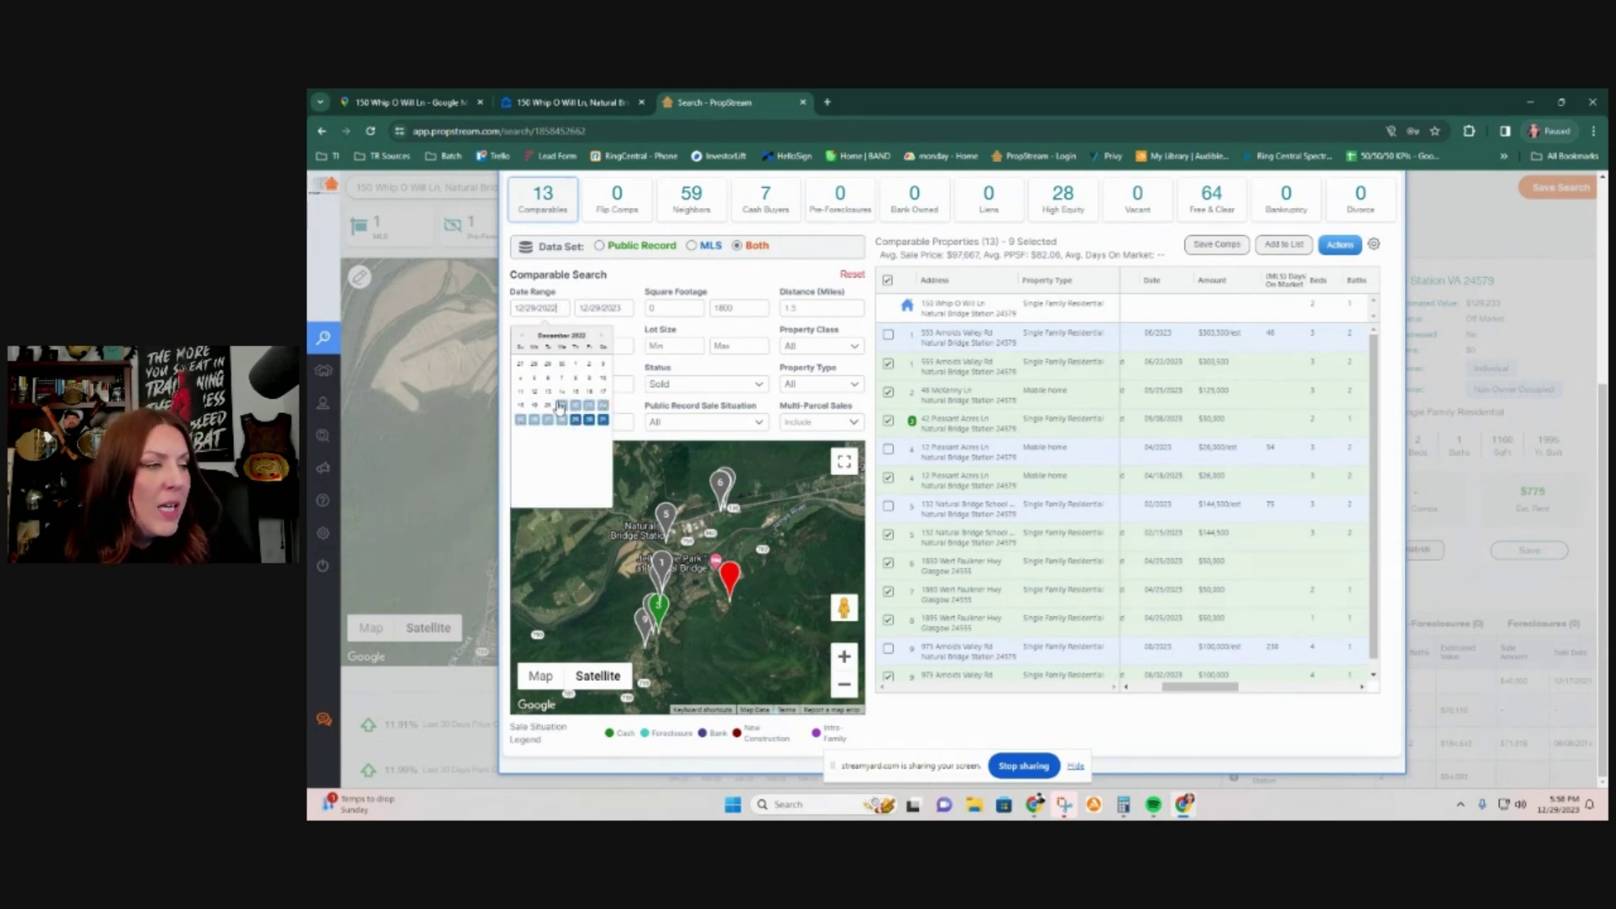
left_click(523, 338)
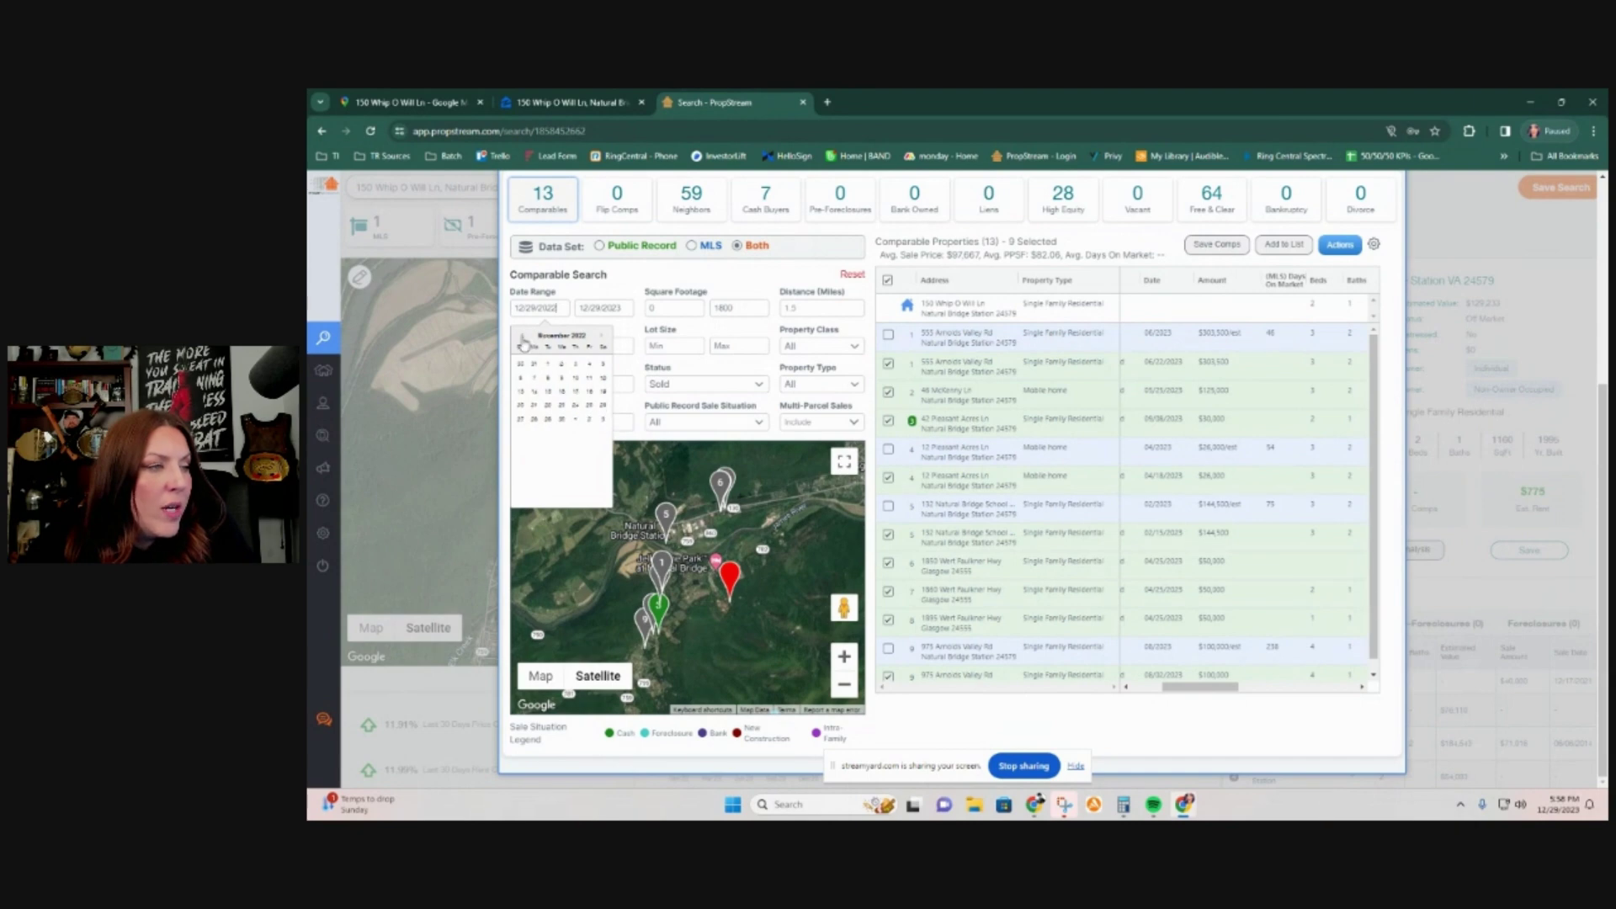
left_click(523, 339)
left_click(522, 339)
left_click(523, 338)
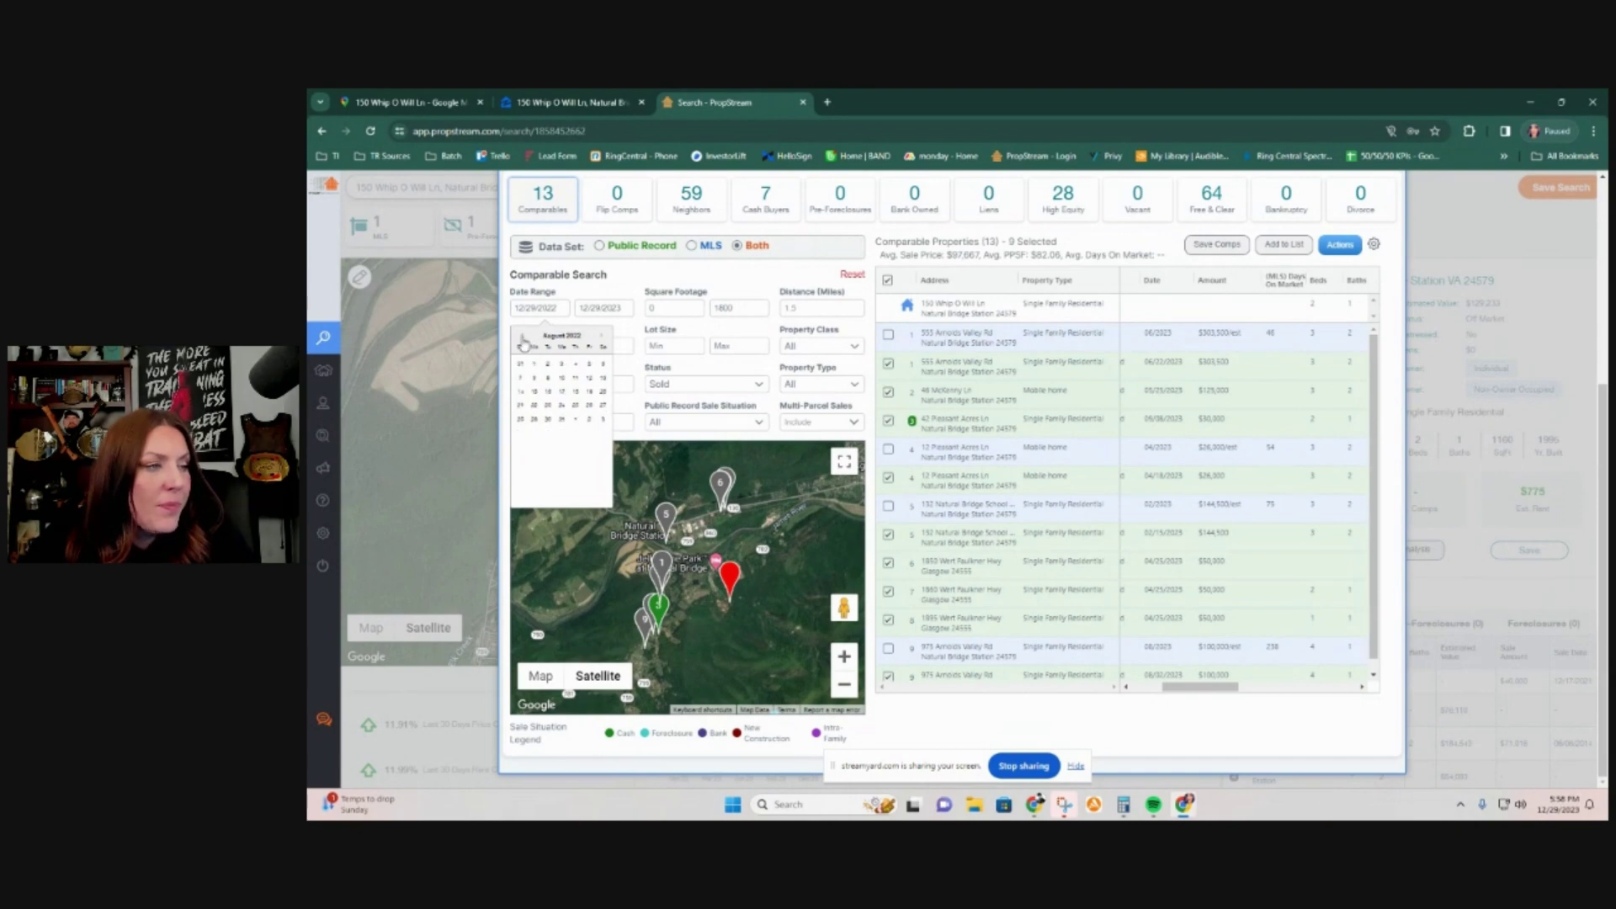
left_click(523, 338)
left_click(563, 380)
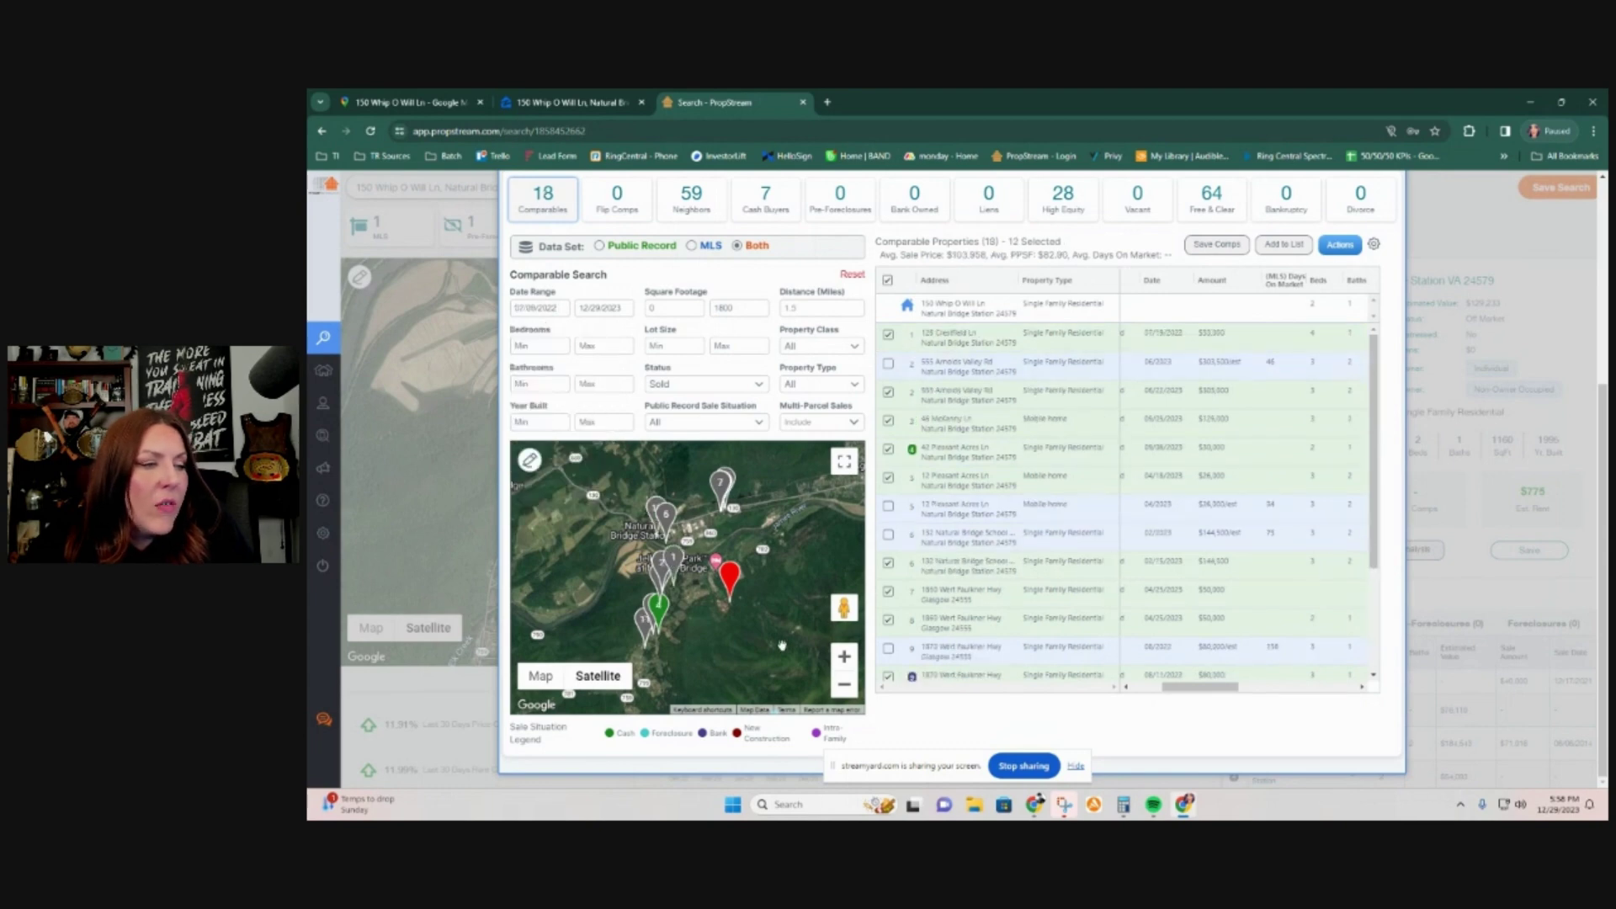
scroll(744, 630, "up", 2)
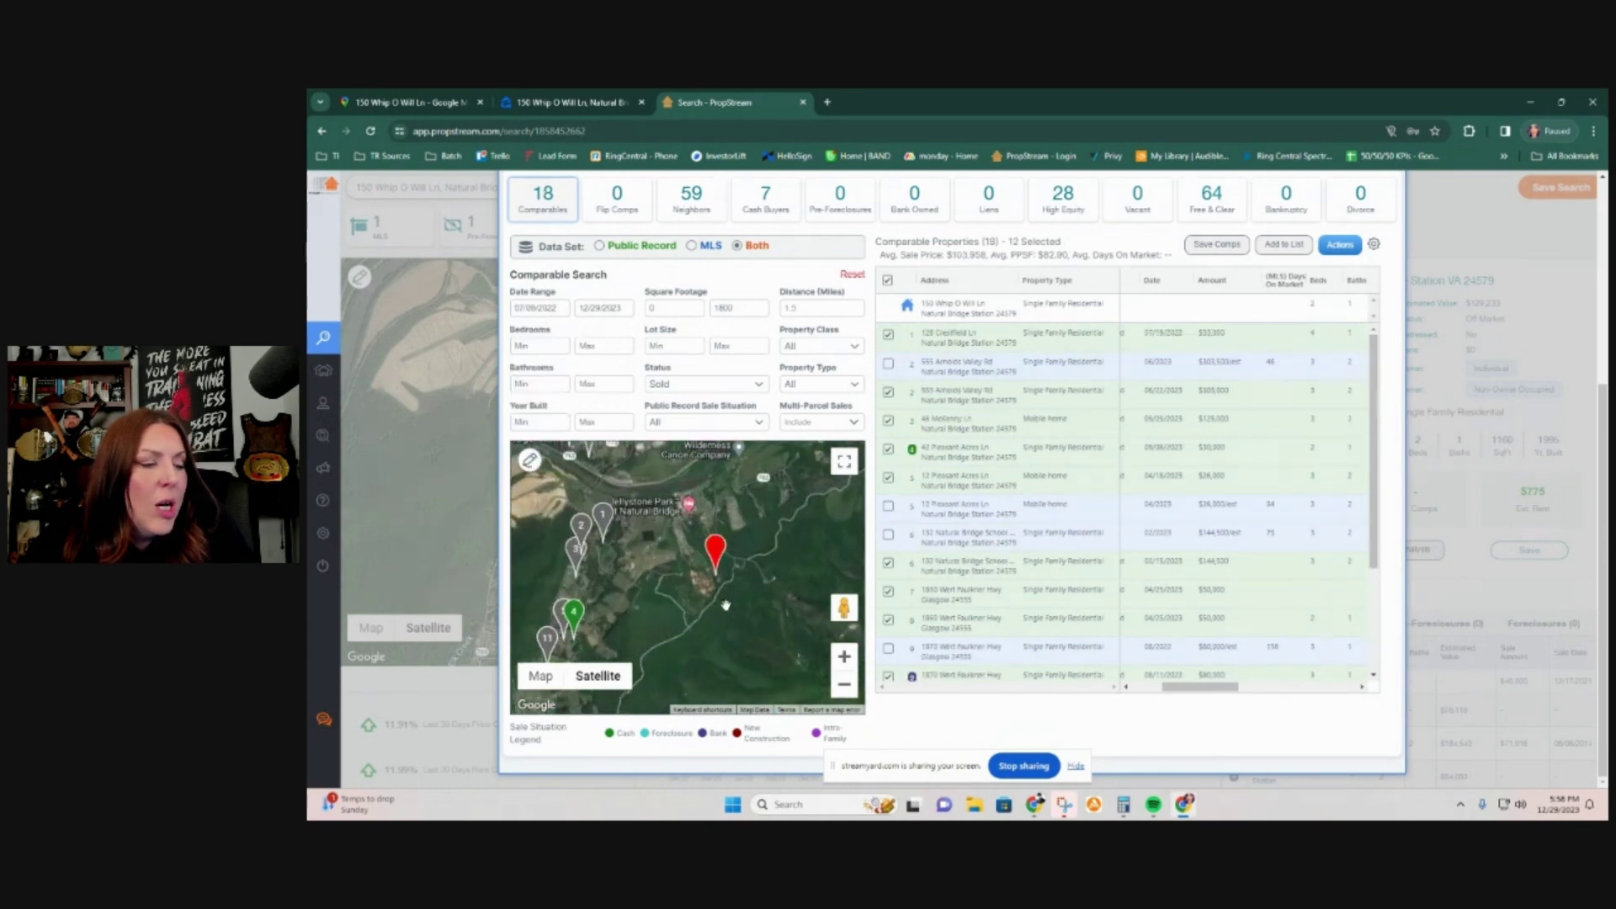
left_click_drag(690, 599, 706, 616)
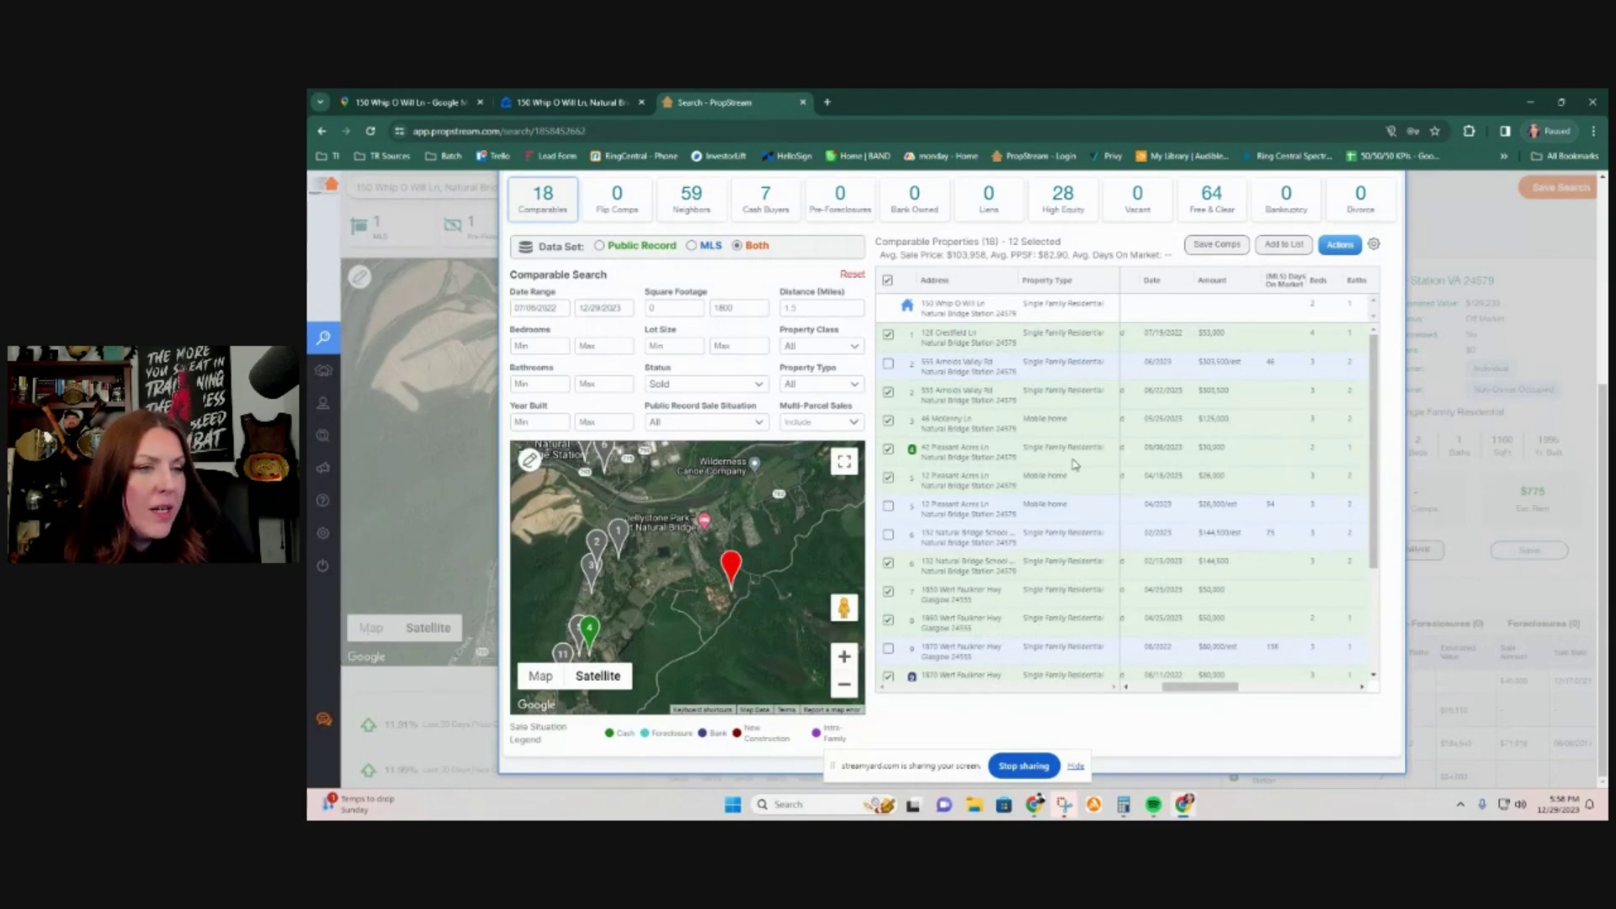
scroll(1204, 512, "up", 3)
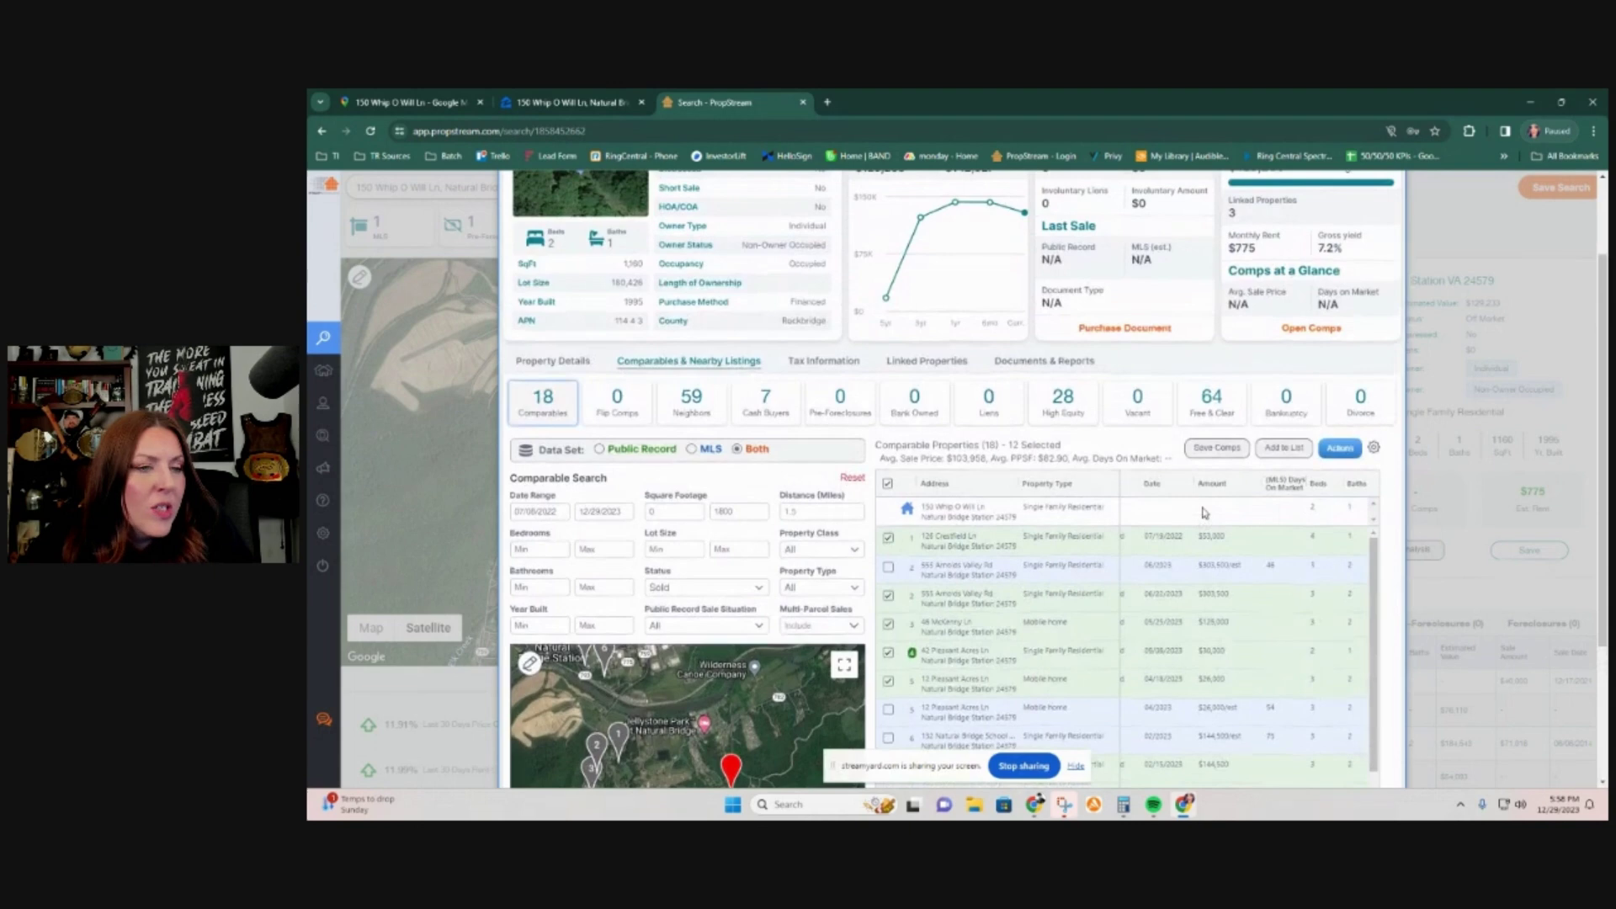
scroll(1189, 510, "down", 1)
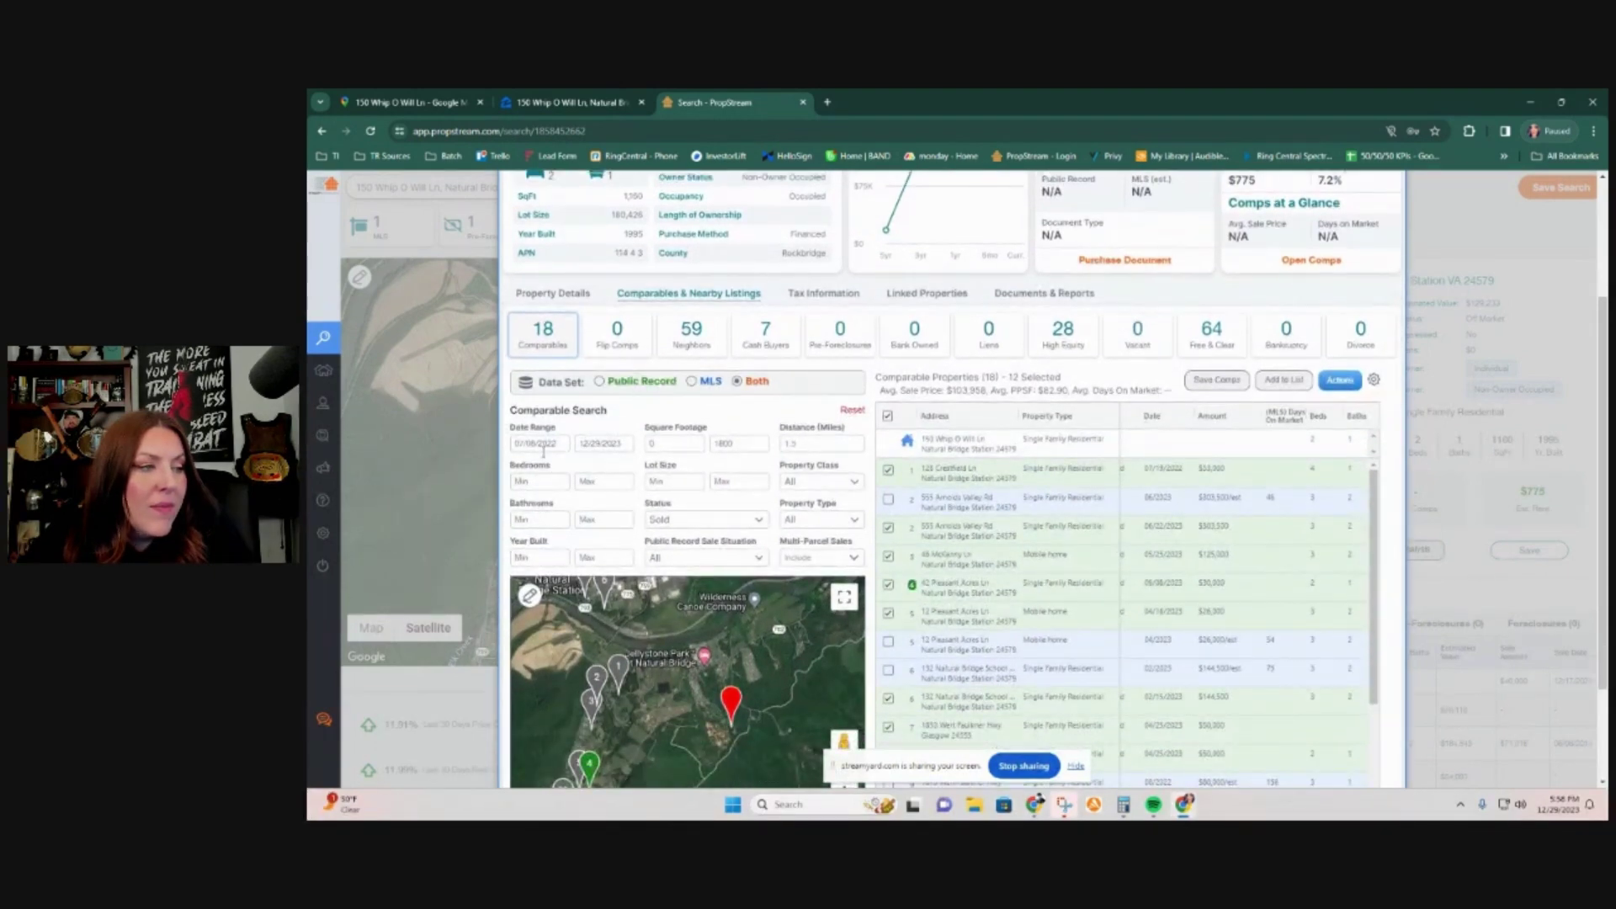
Step: Reset the sale start date to 12/27/2022, keeping 13 comparables with 9 selected
left_click(538, 444)
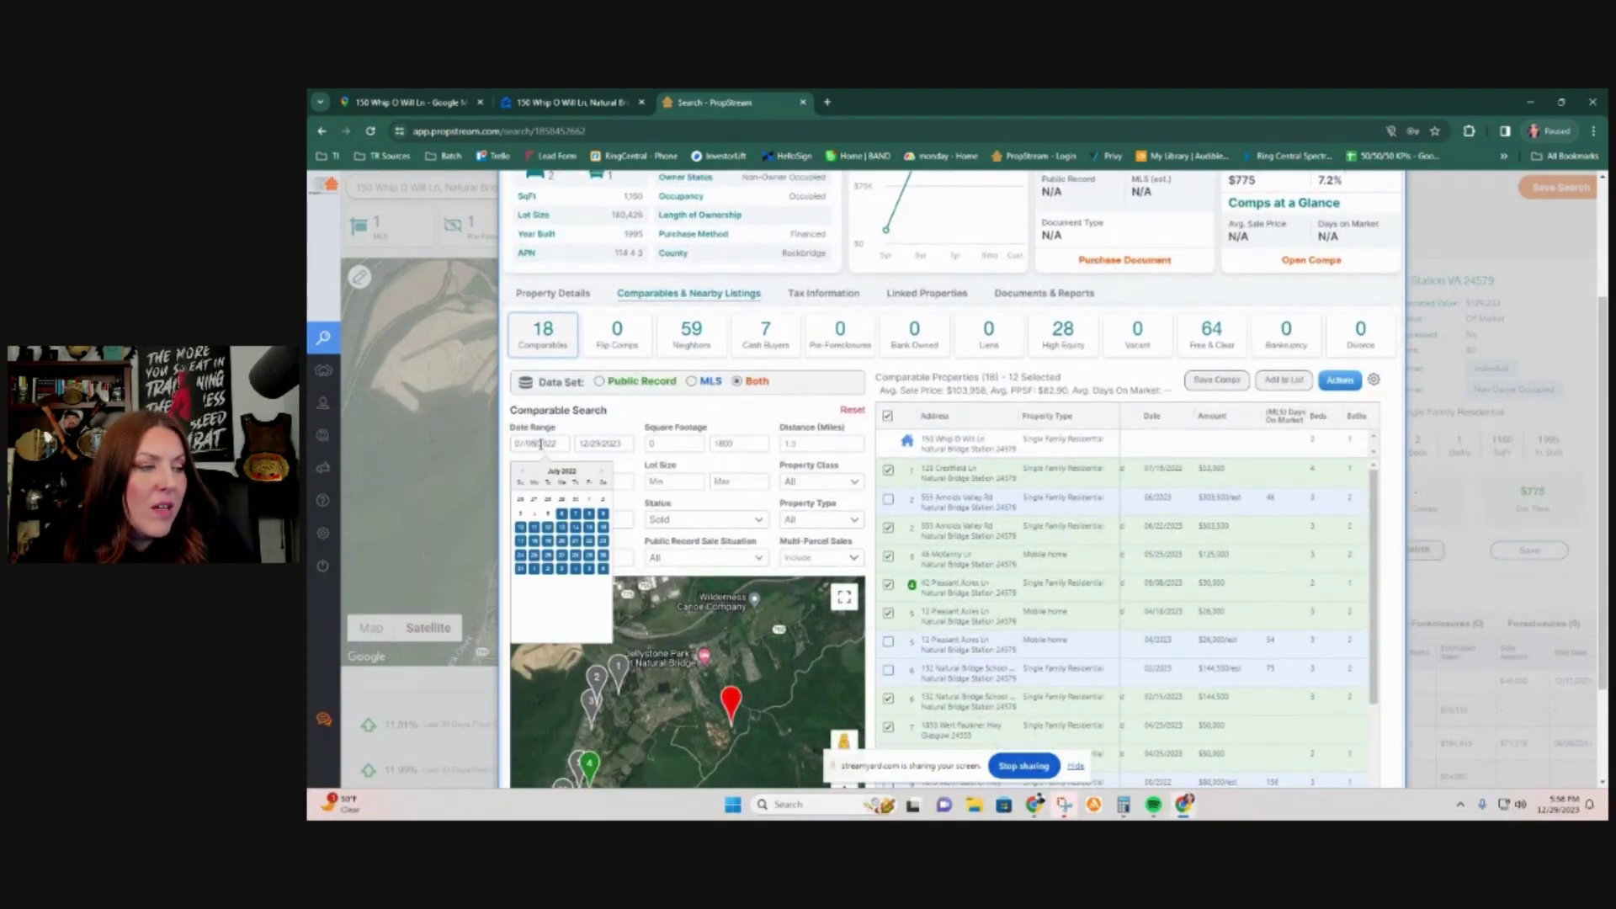
left_click(601, 472)
left_click(601, 473)
left_click(601, 473)
left_click(600, 472)
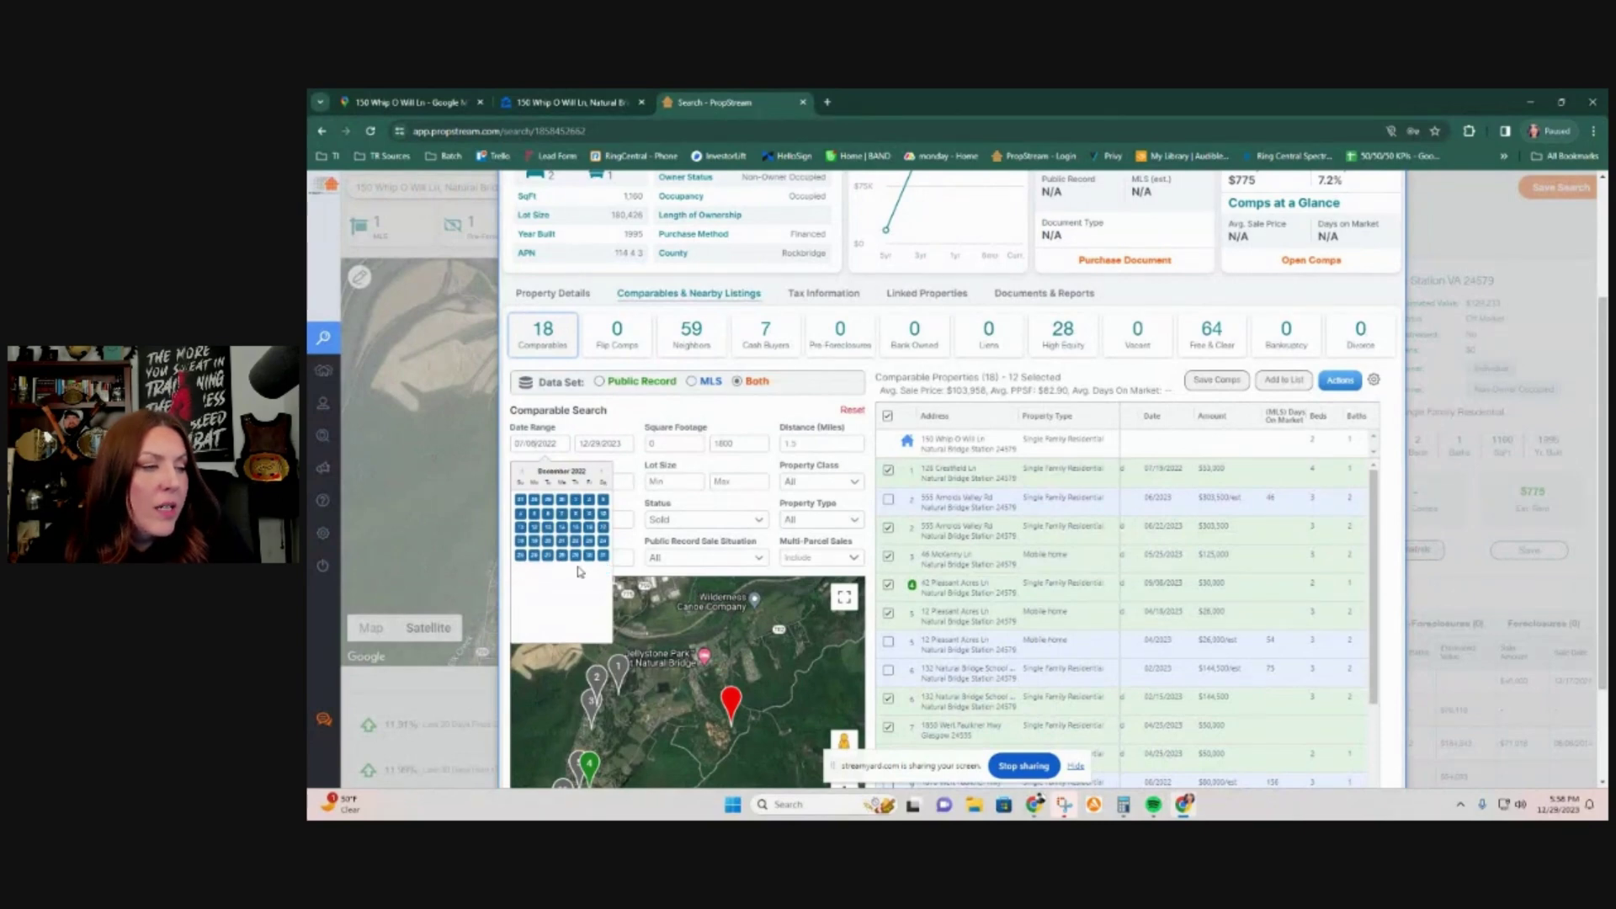
left_click(548, 555)
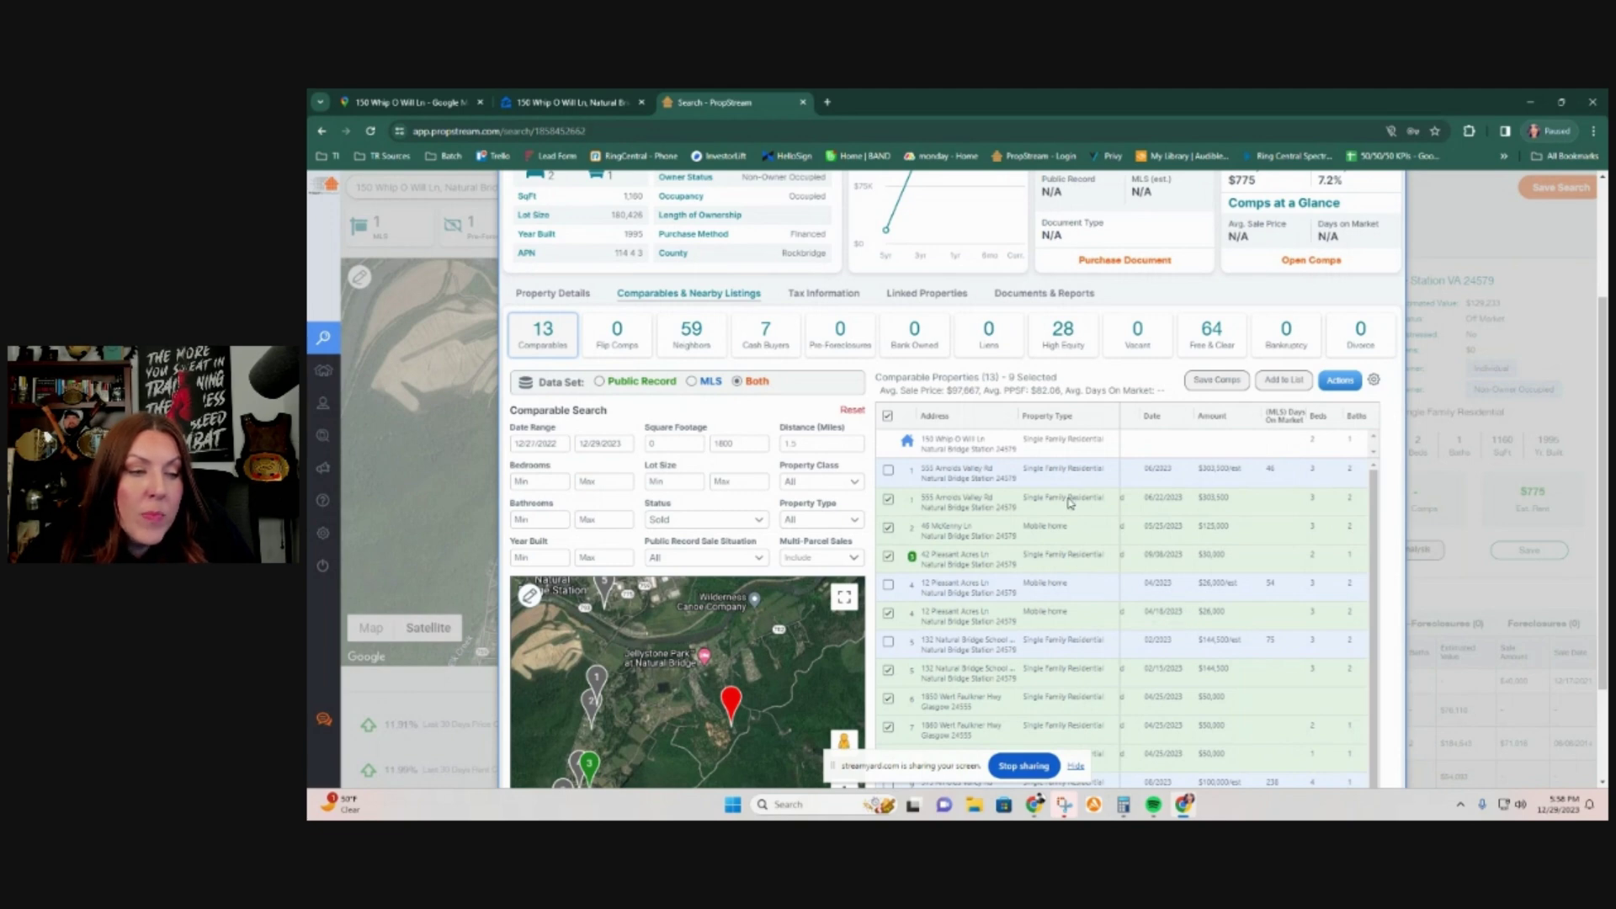
scroll(1095, 690, "down", 1)
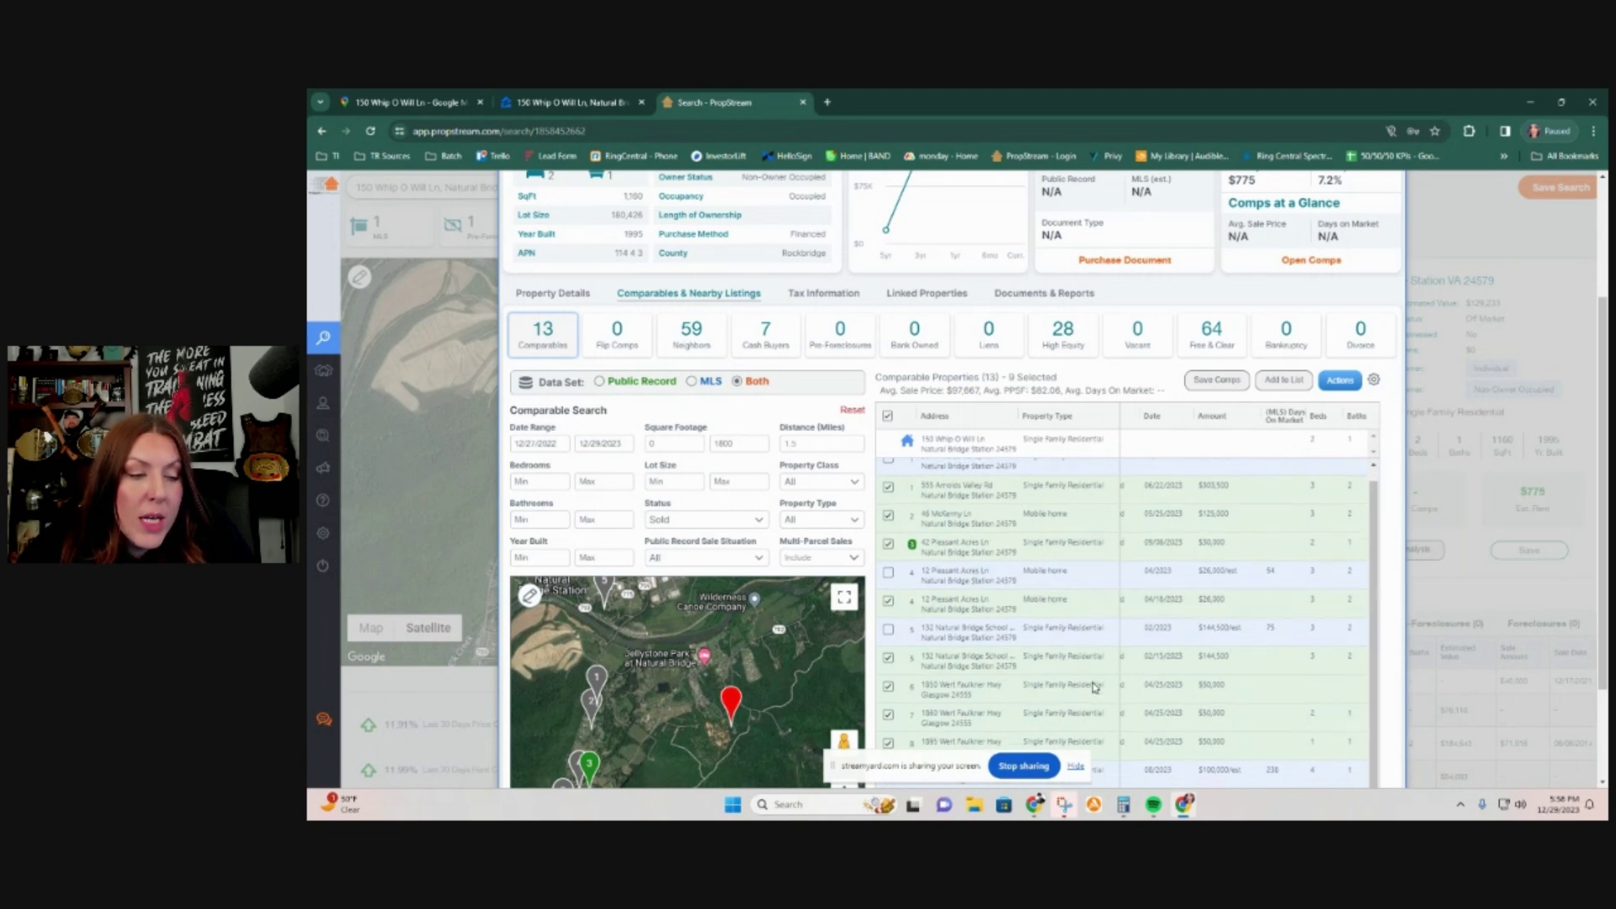
scroll(1124, 719, "up", 3)
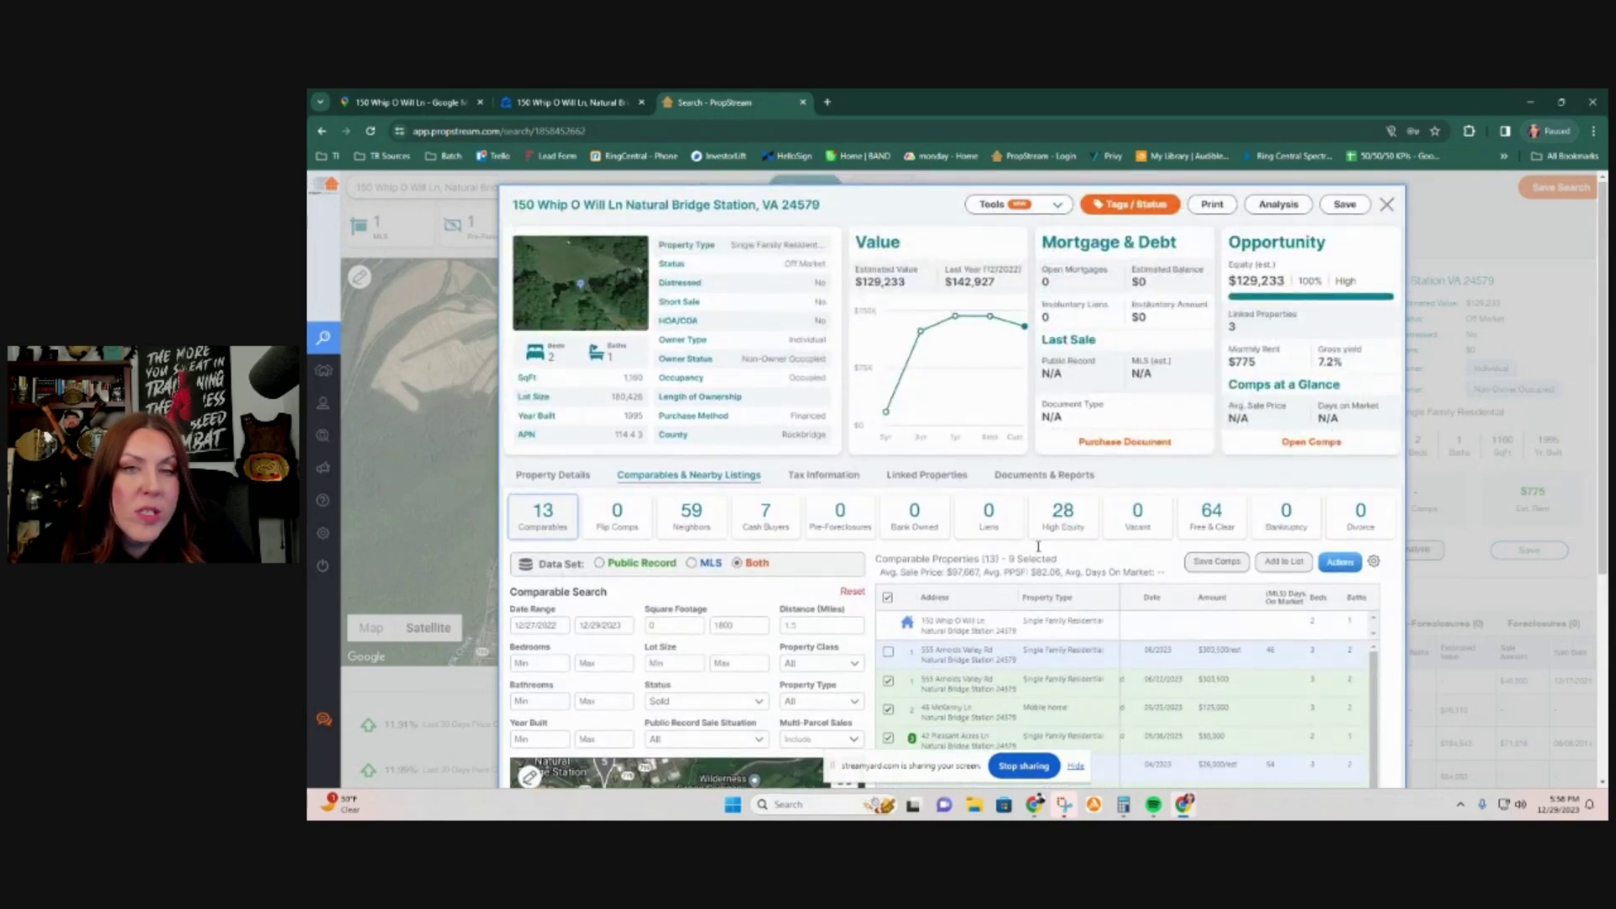
scroll(848, 511, "down", 4)
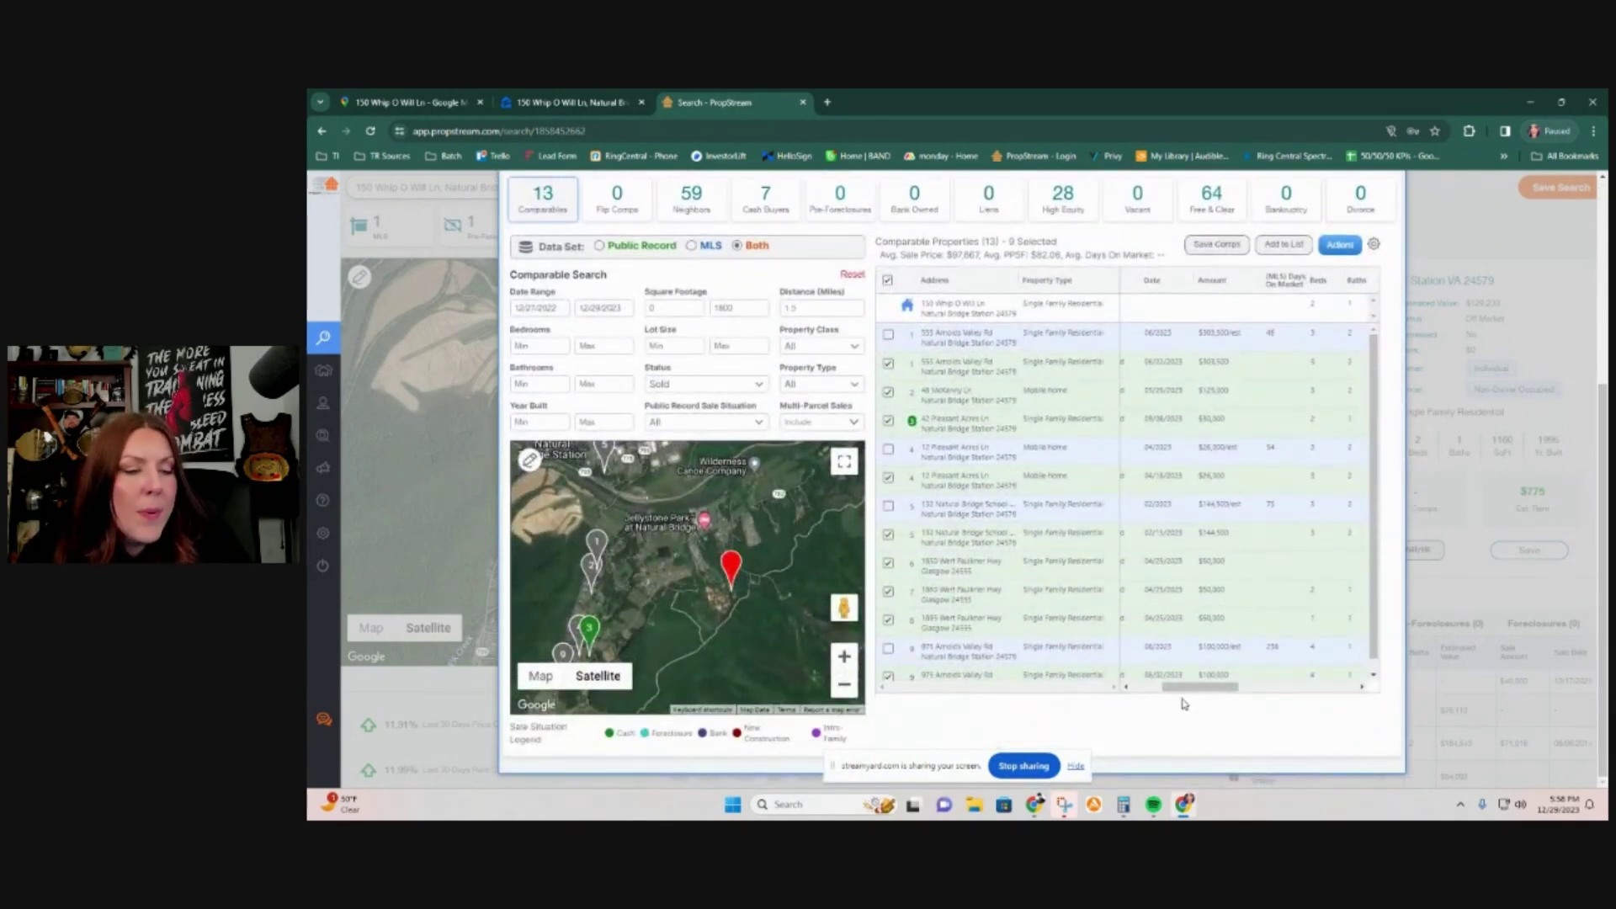
left_click_drag(1200, 693, 1121, 690)
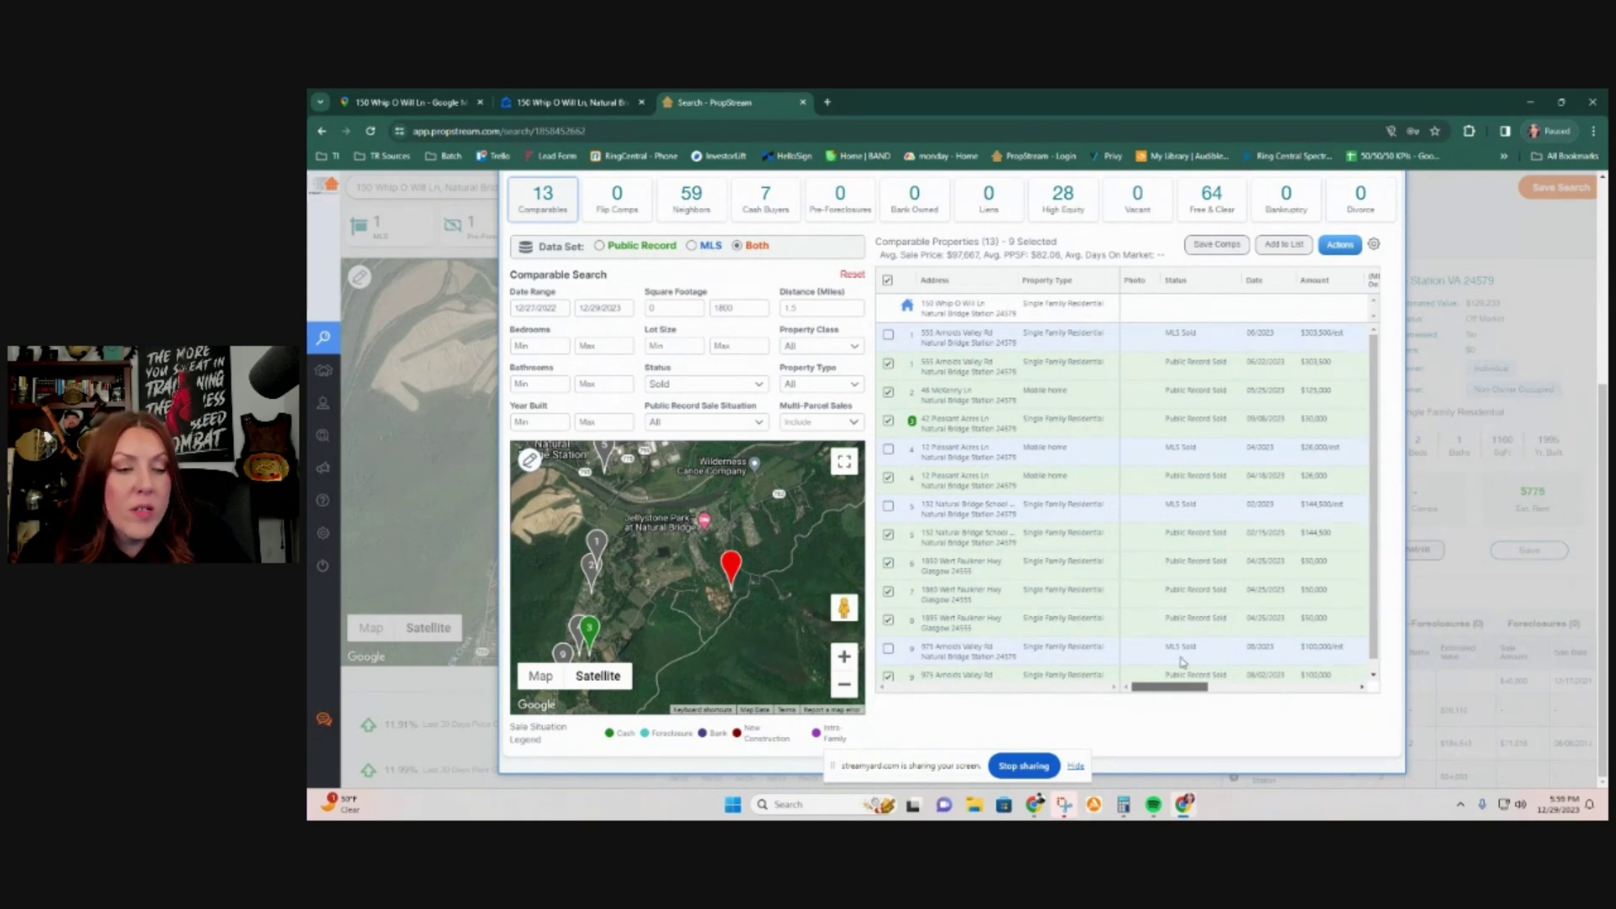
left_click_drag(1170, 685, 1242, 699)
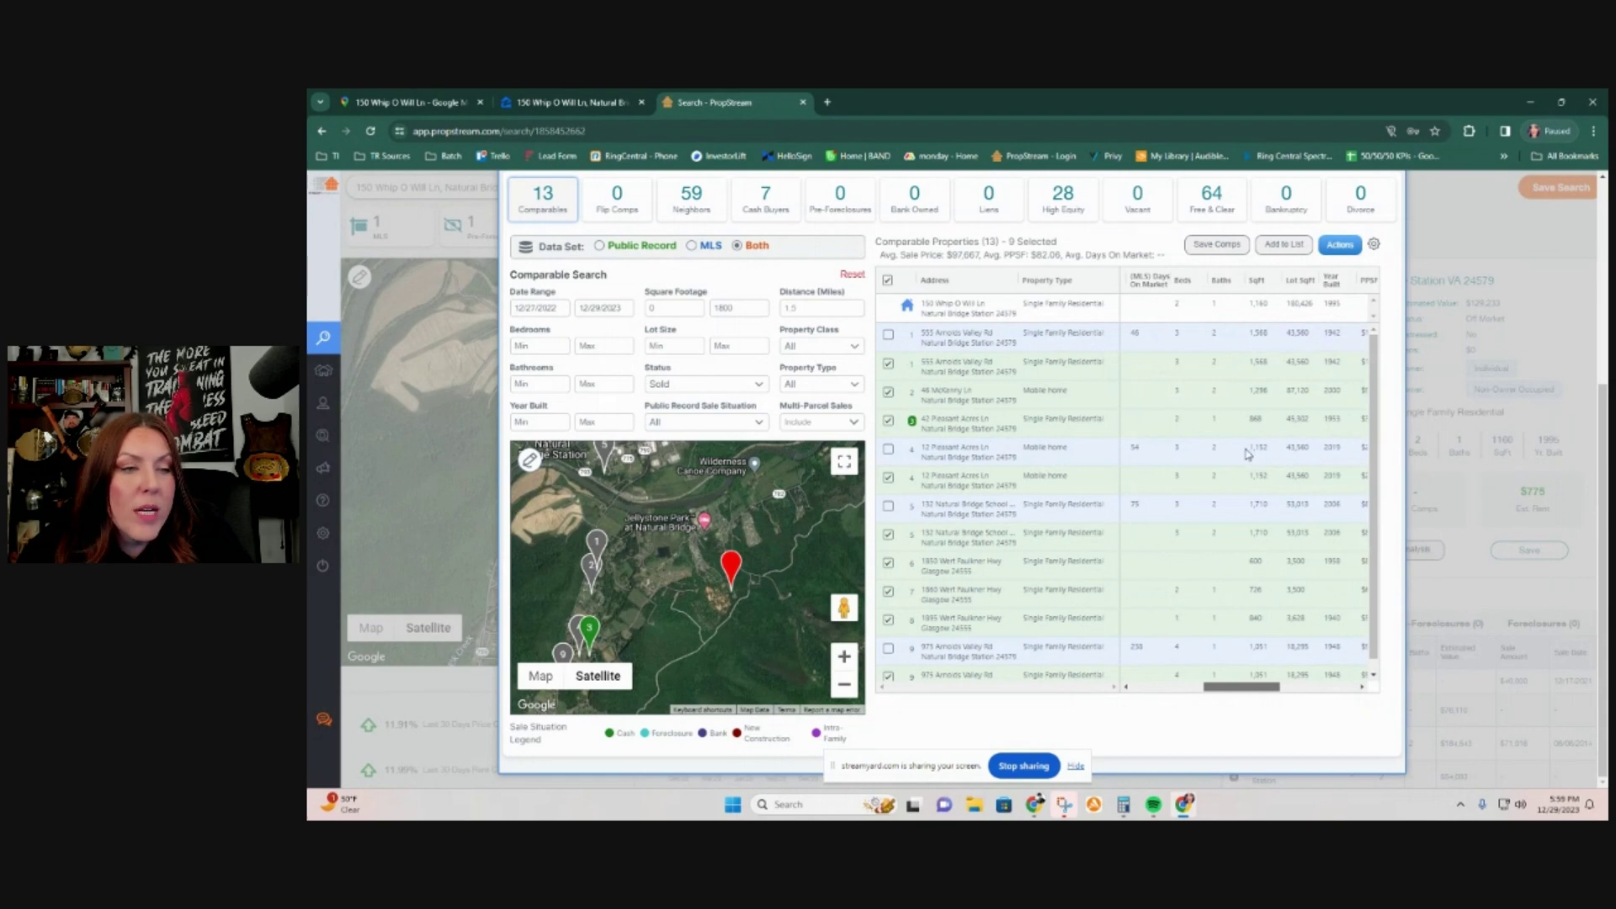
scroll(1034, 437, "up", 1)
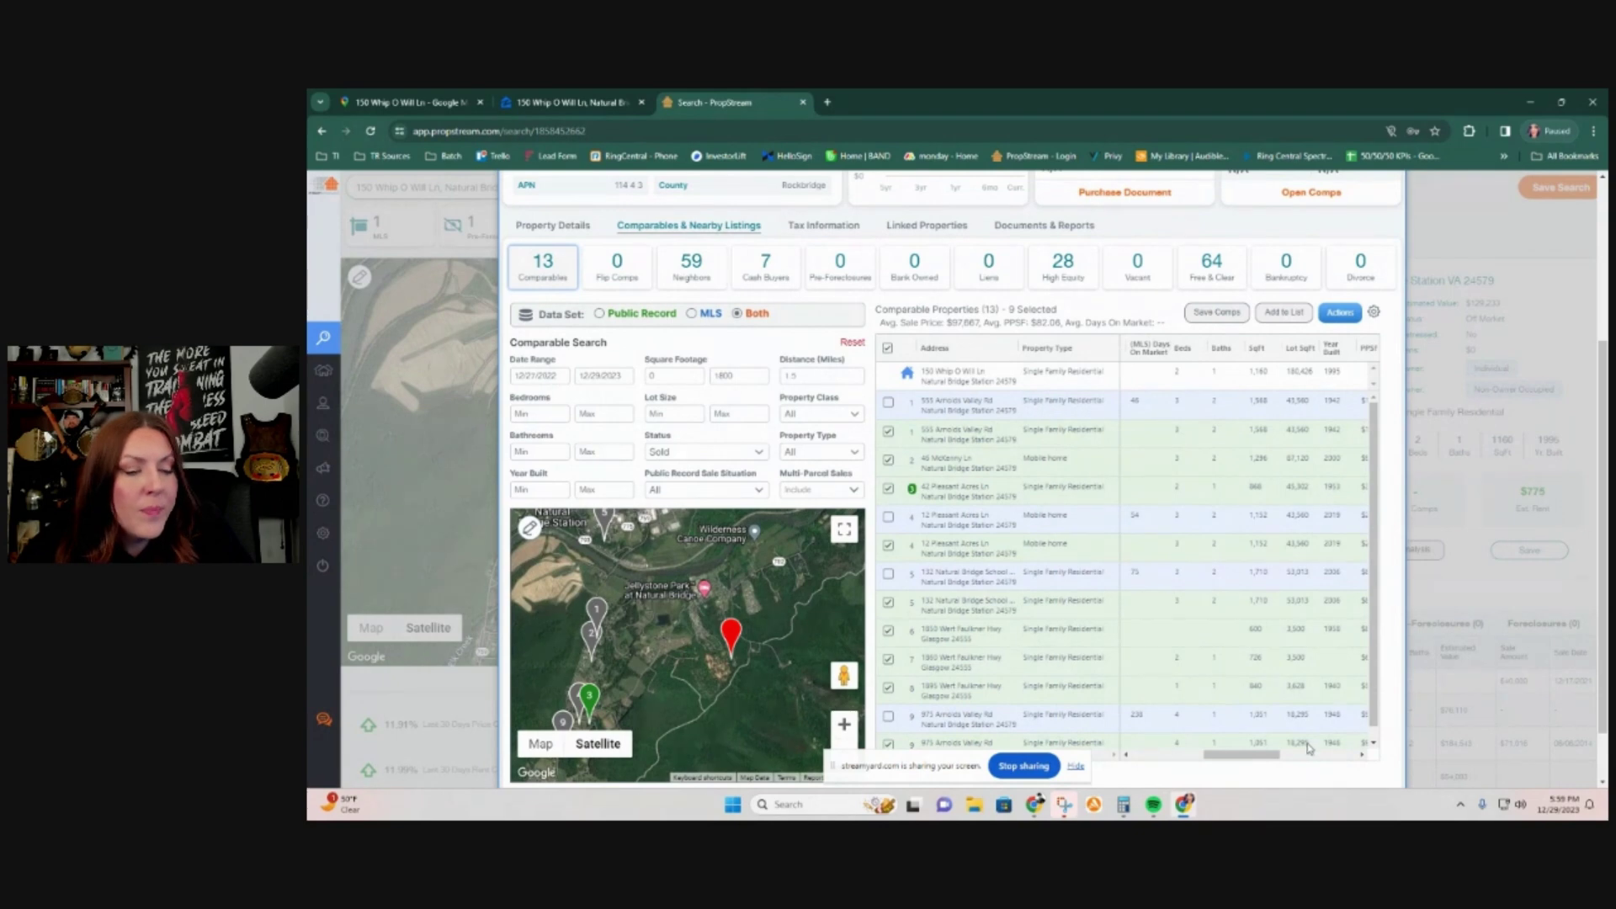
left_click_drag(1274, 757, 1113, 747)
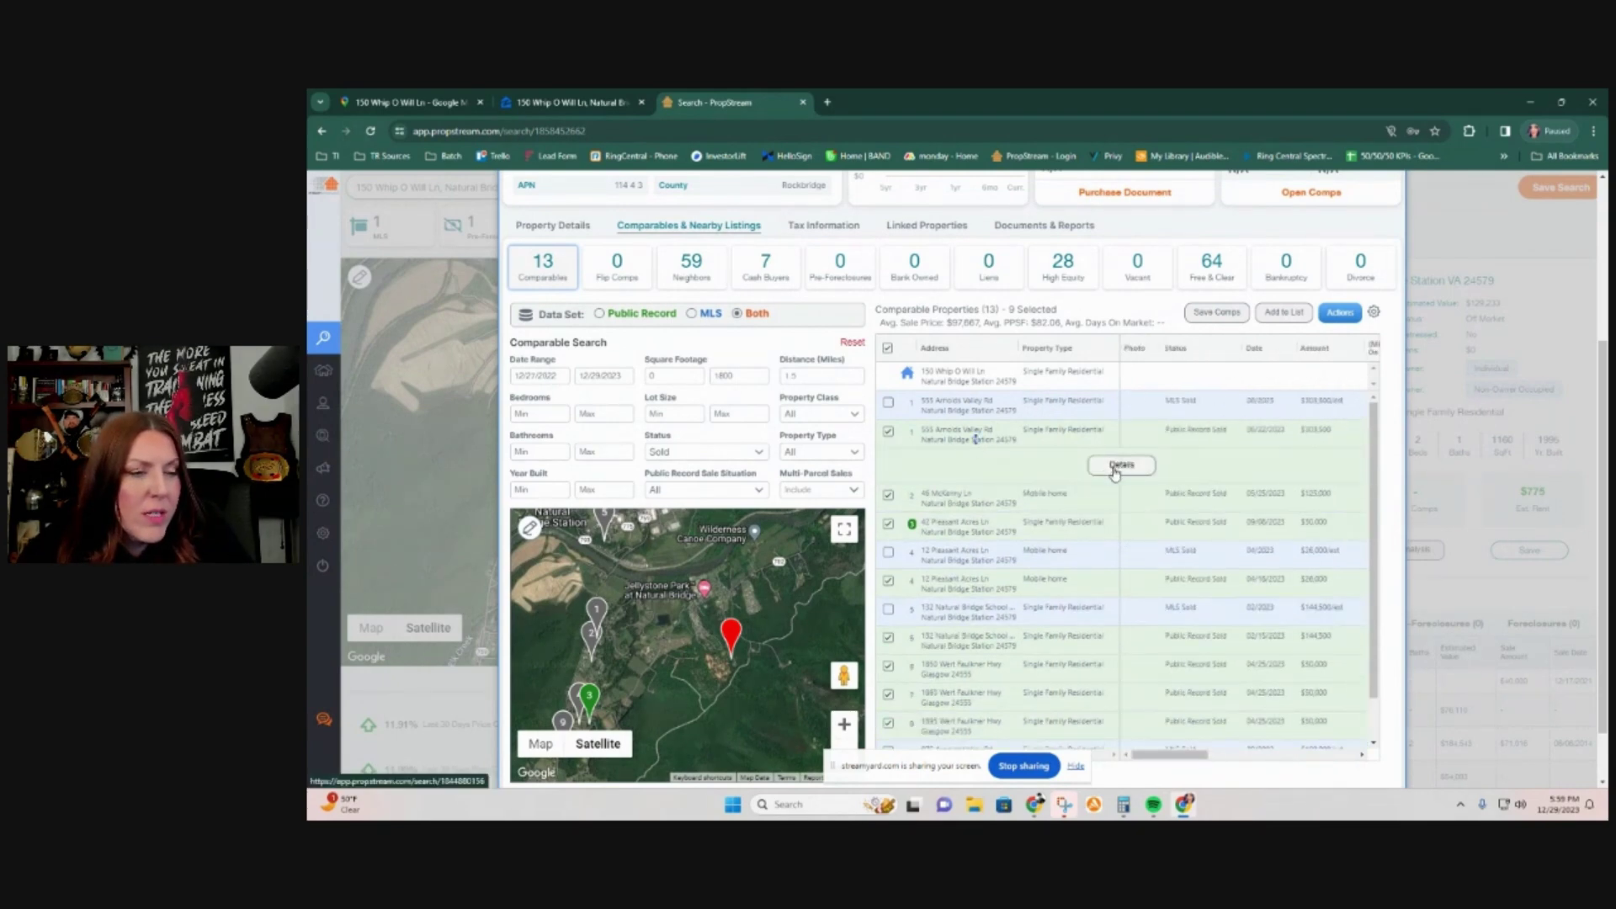
left_click(1123, 461)
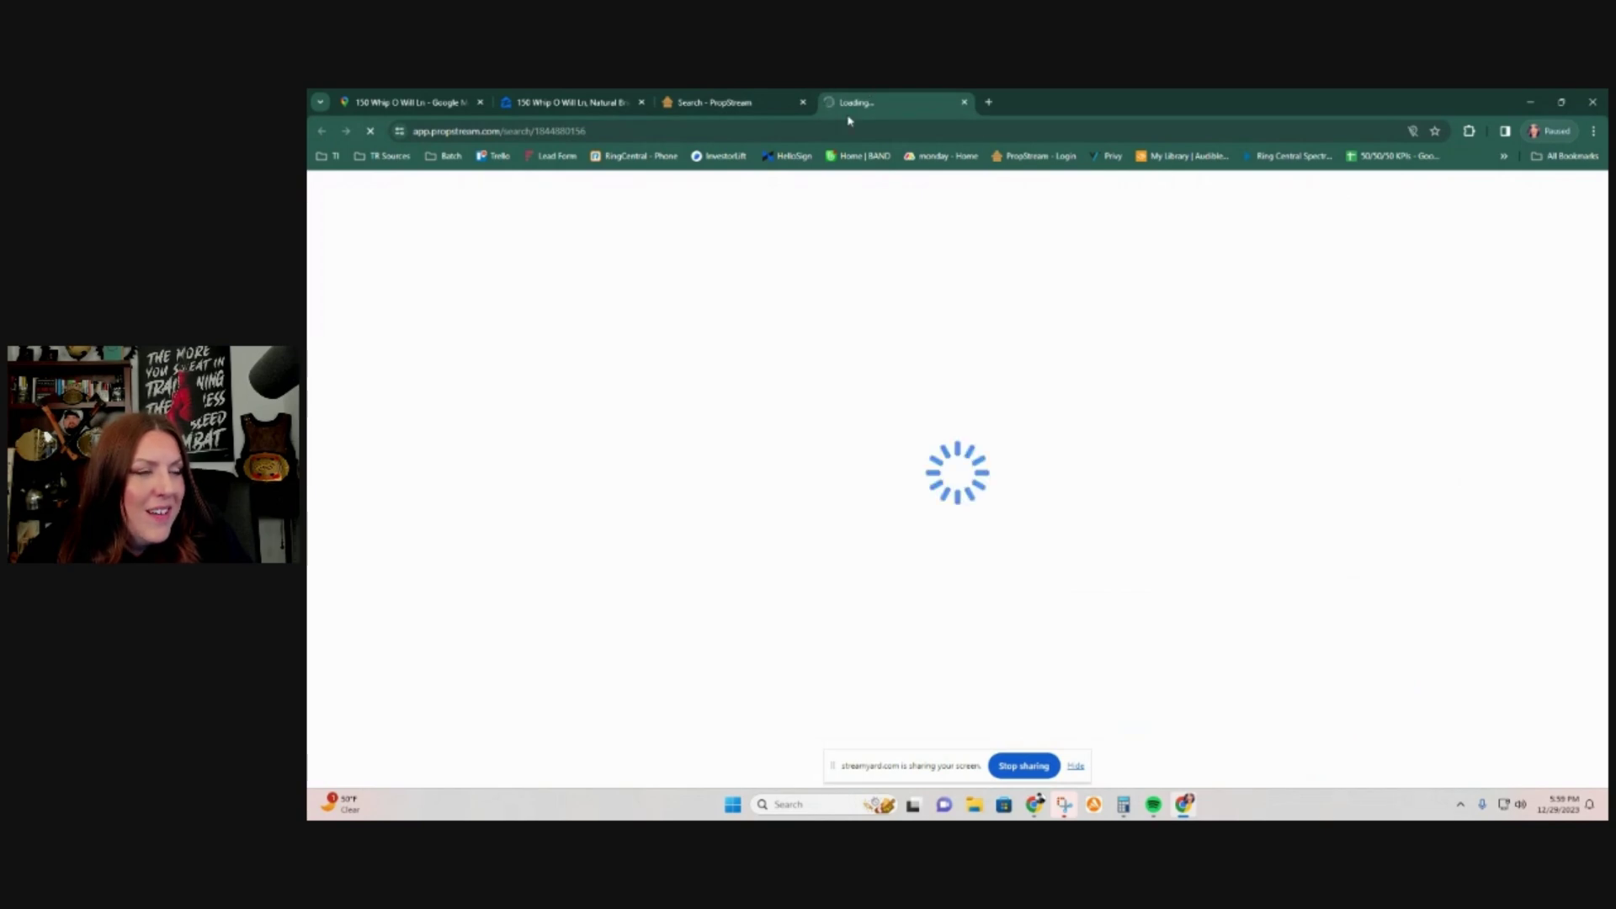
scroll(680, 611, "down", 2)
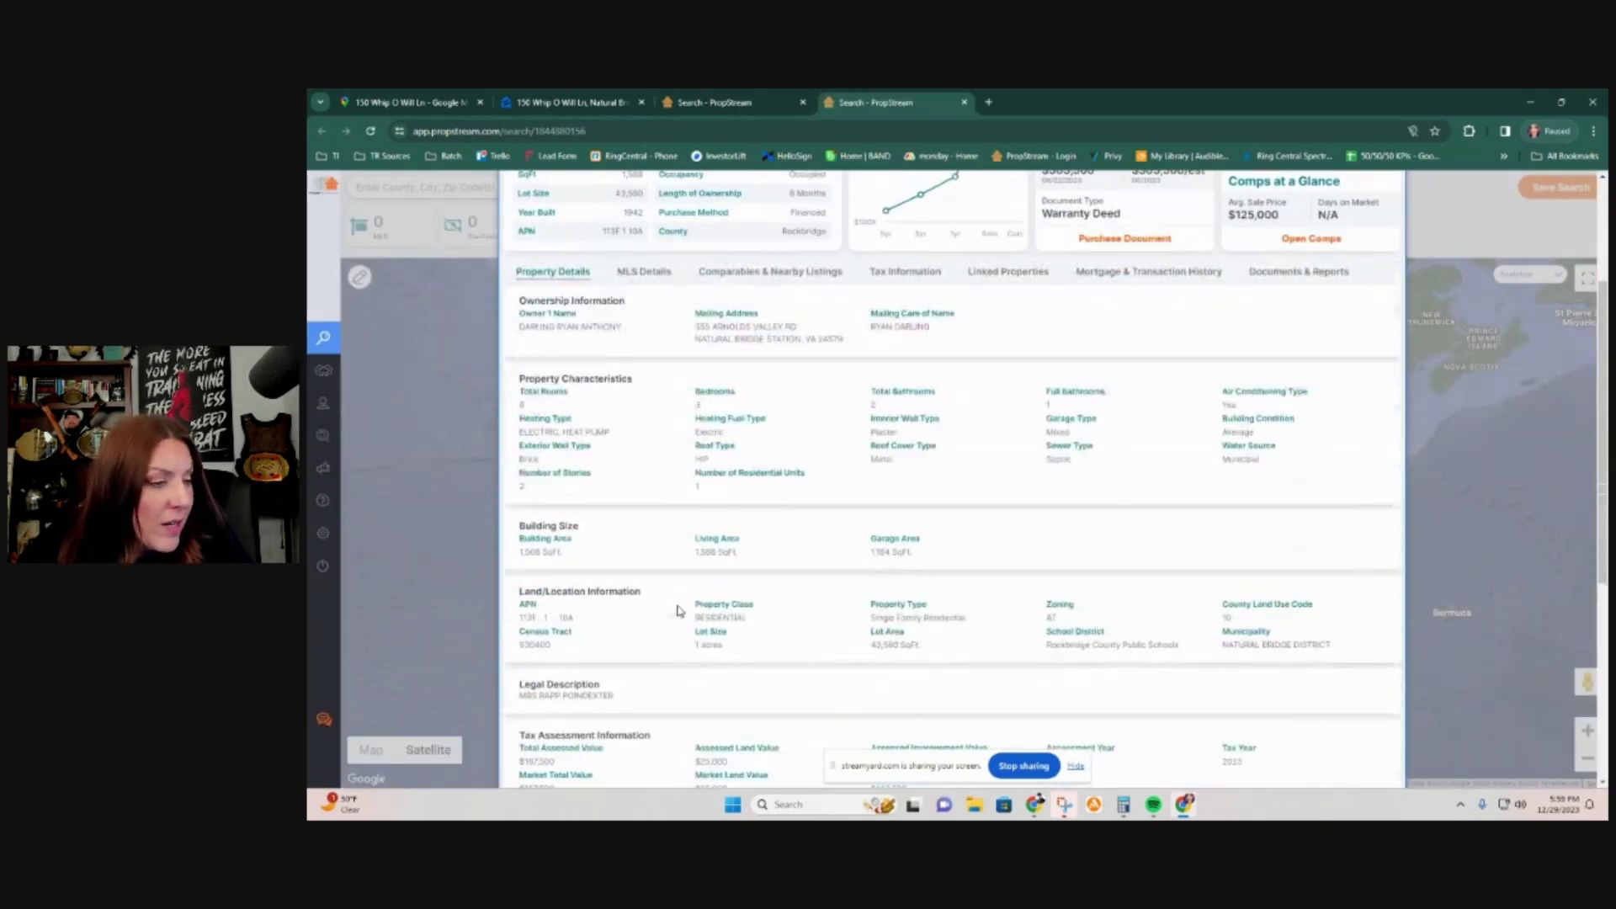
scroll(680, 611, "down", 2)
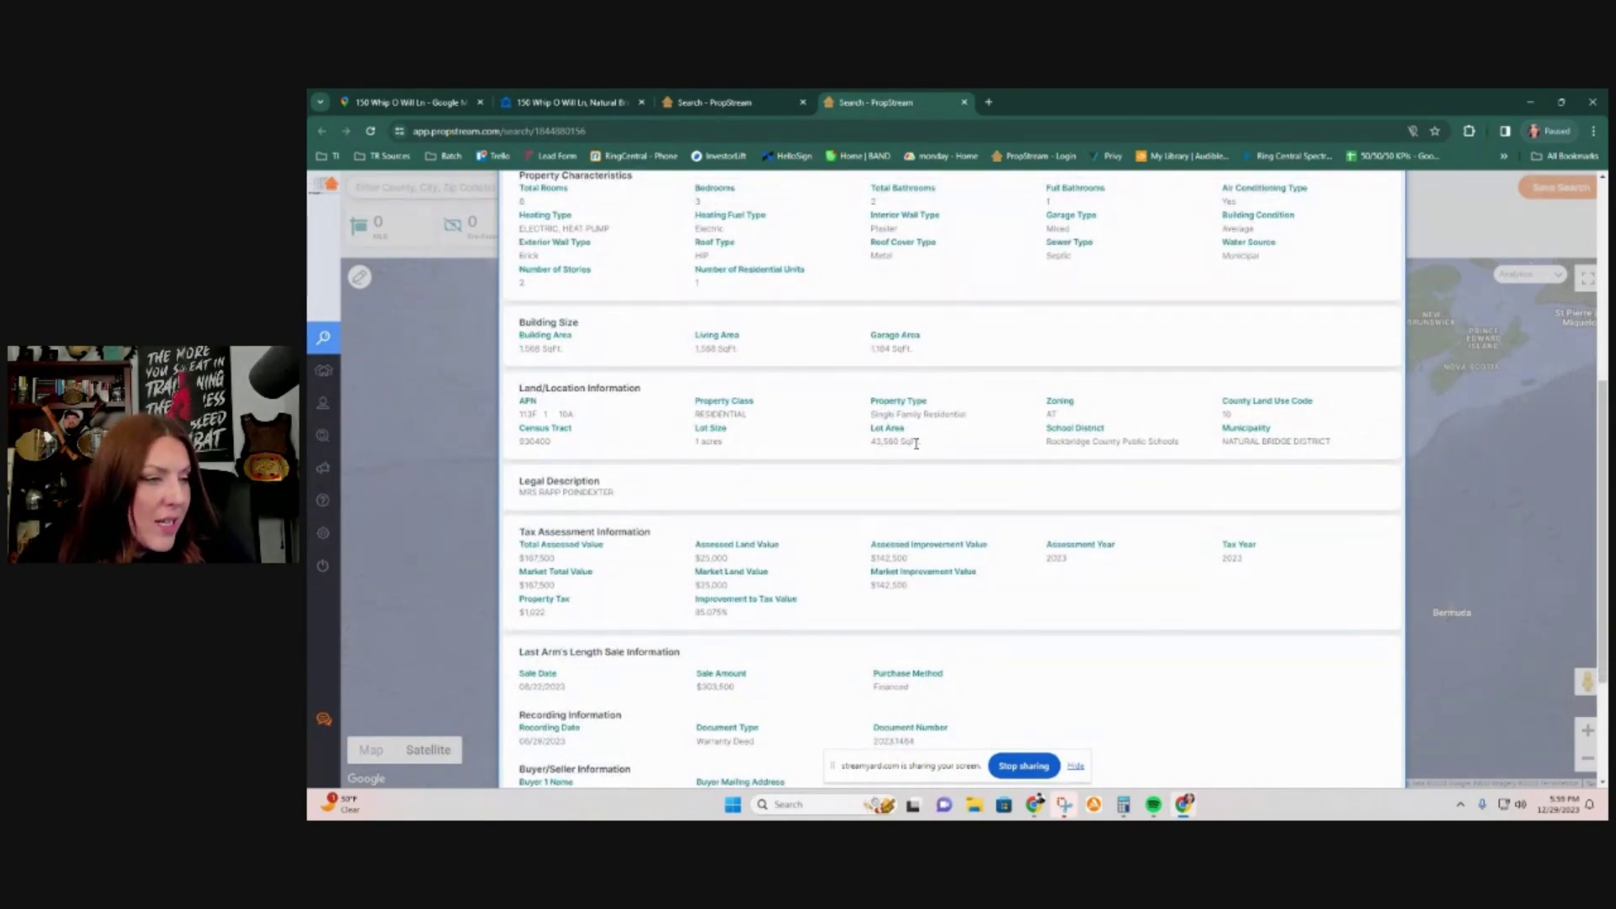
left_click_drag(871, 441, 925, 443)
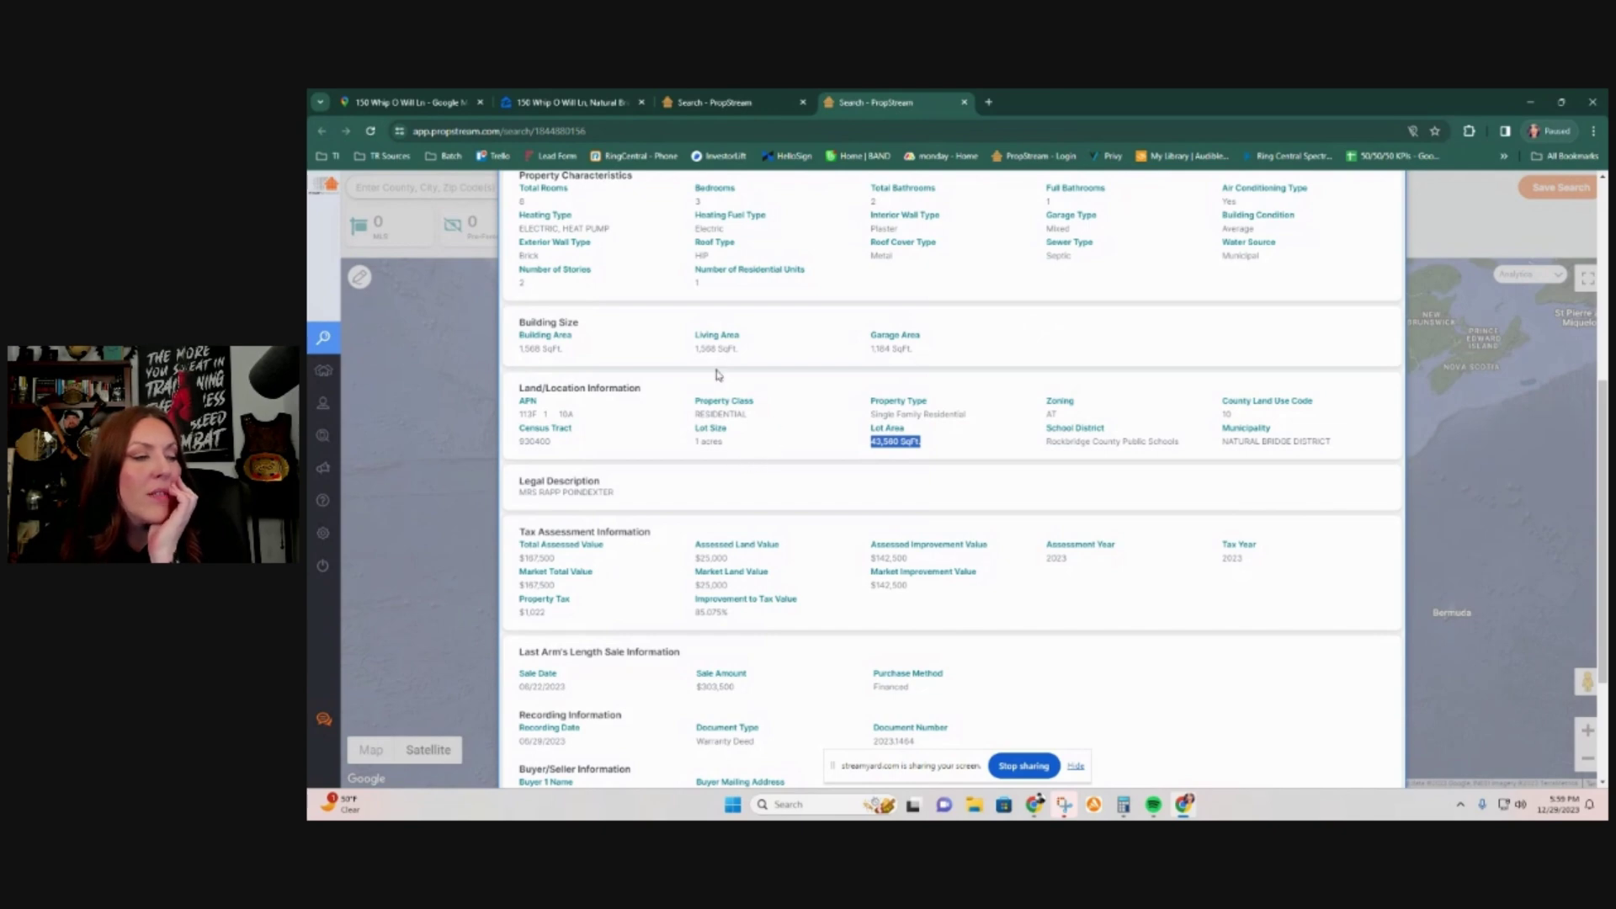
scroll(764, 458, "up", 5)
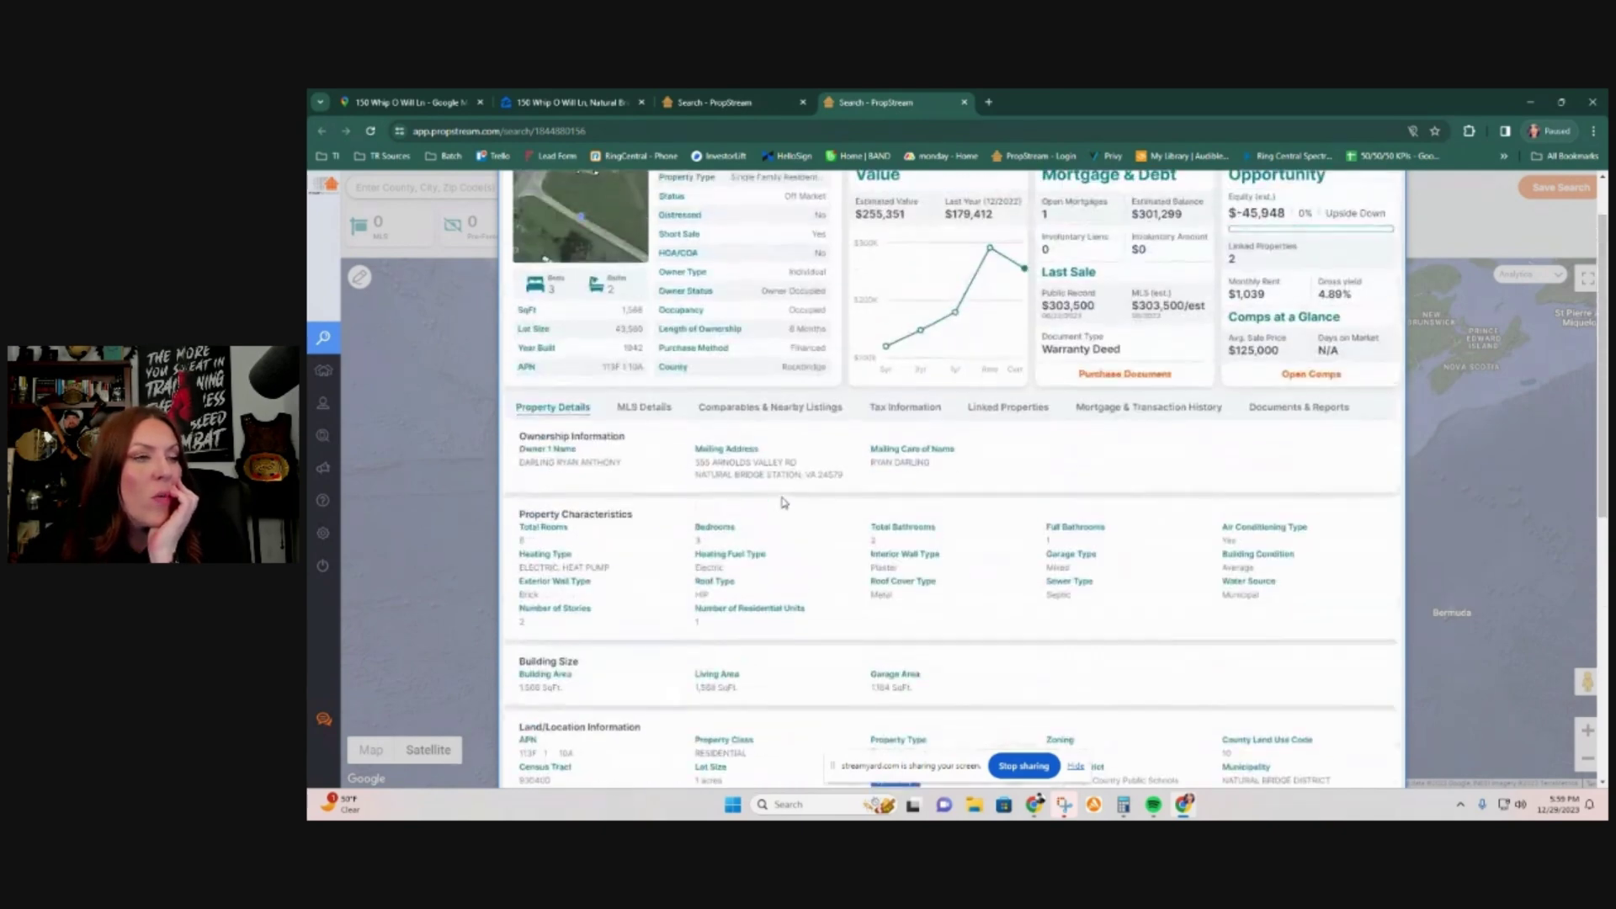
left_click(966, 103)
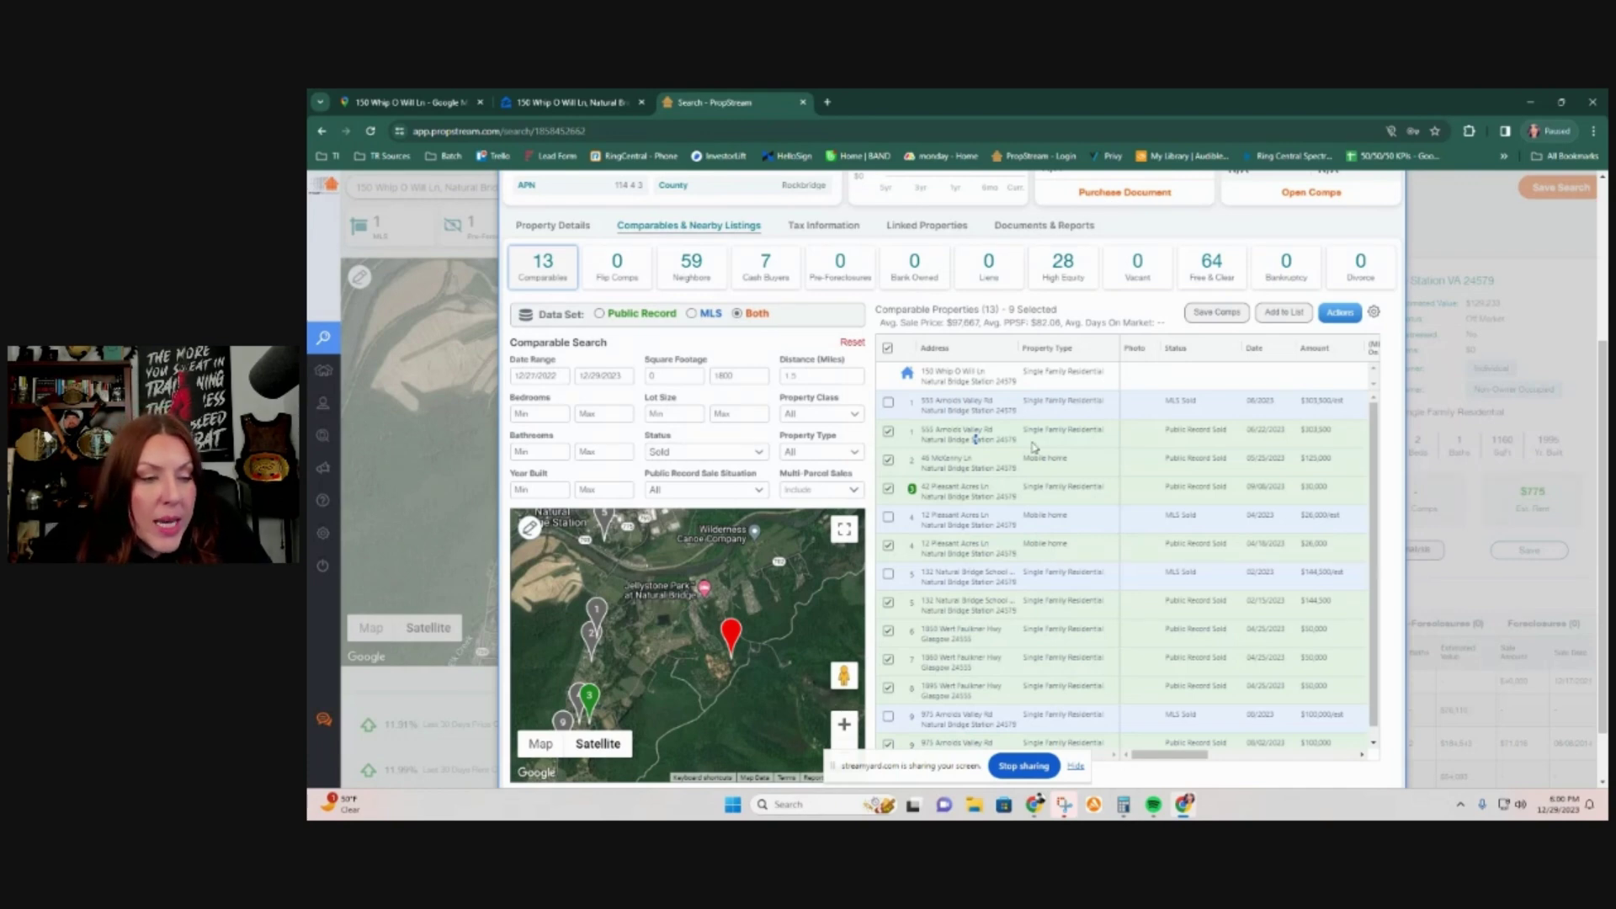
Step: Clear all comps and select only the two mobile-home sales, averaging $75,500 and $59.51/sq ft
left_click(888, 349)
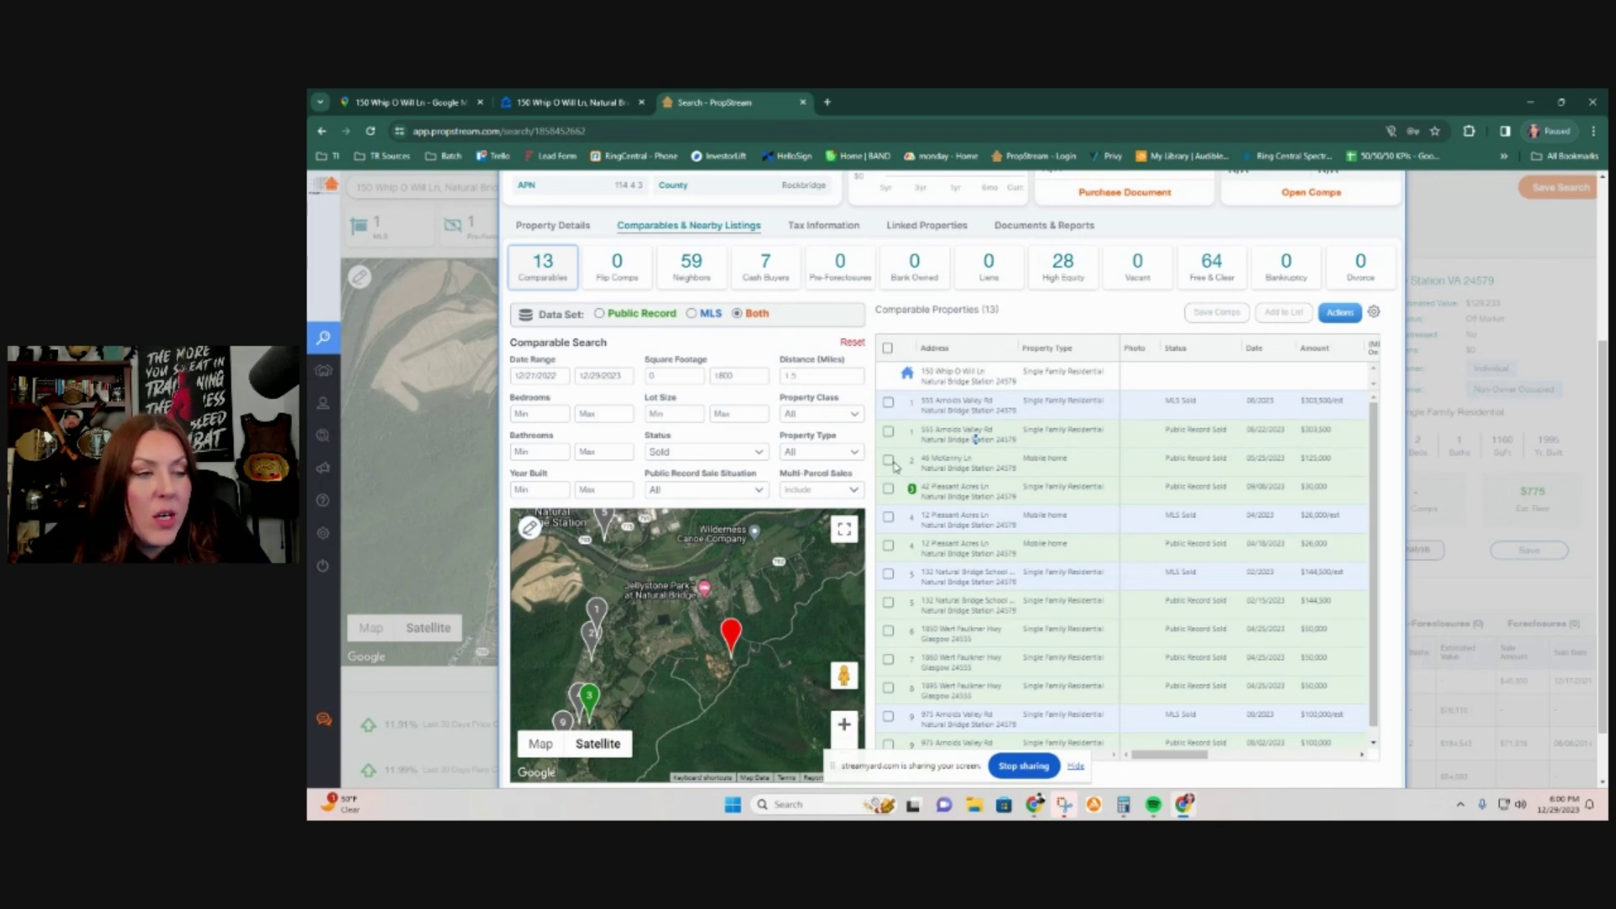
left_click(890, 462)
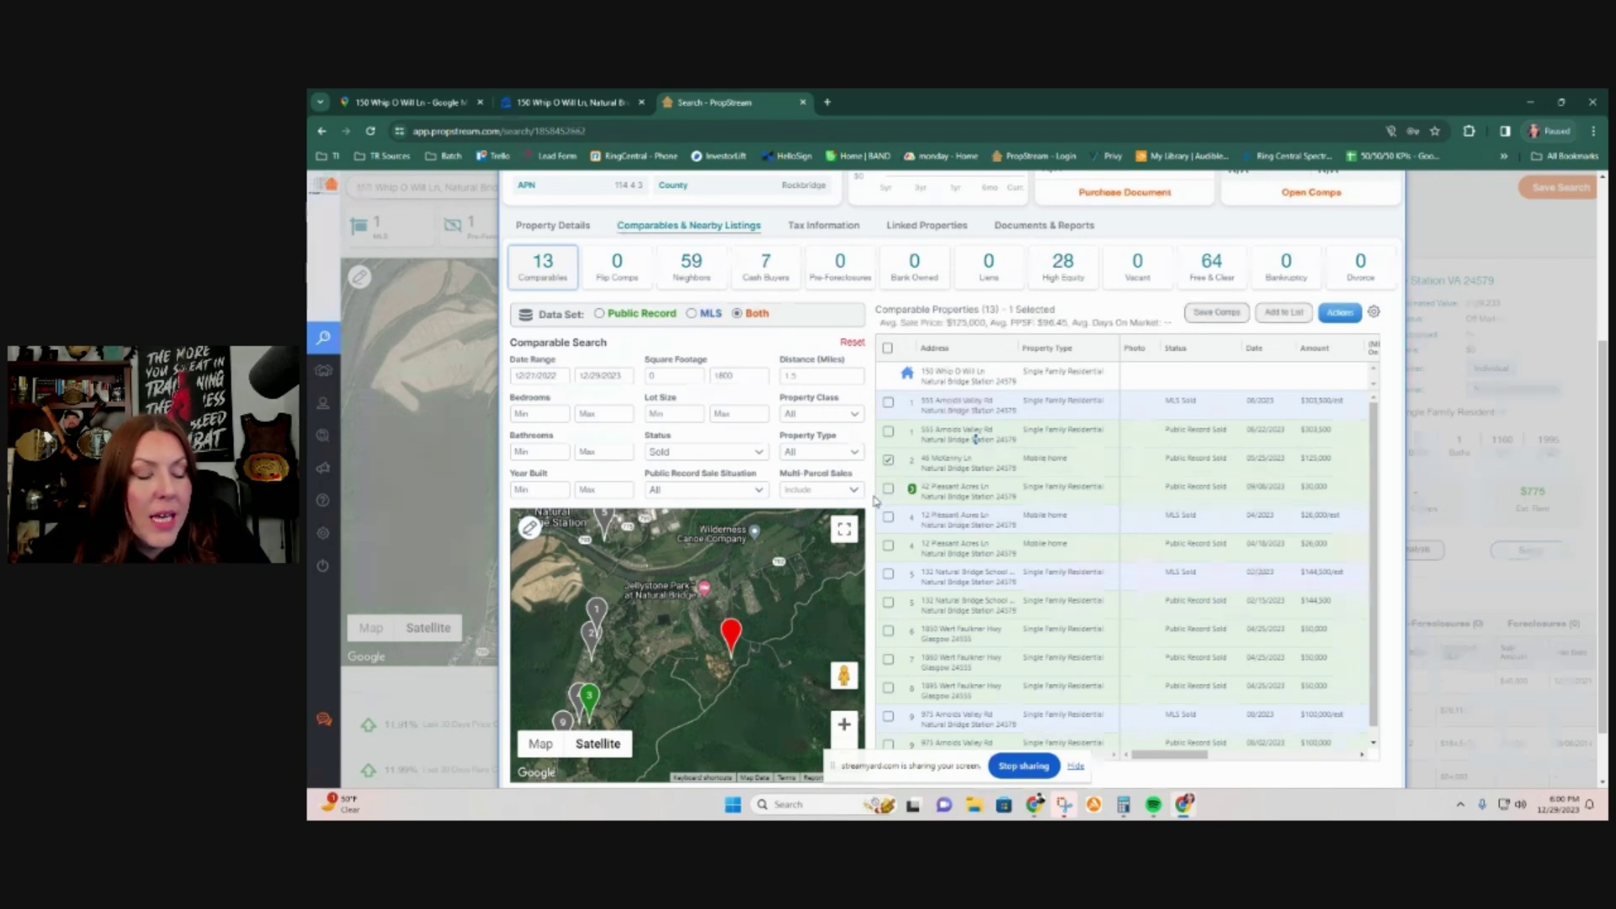
left_click(889, 519)
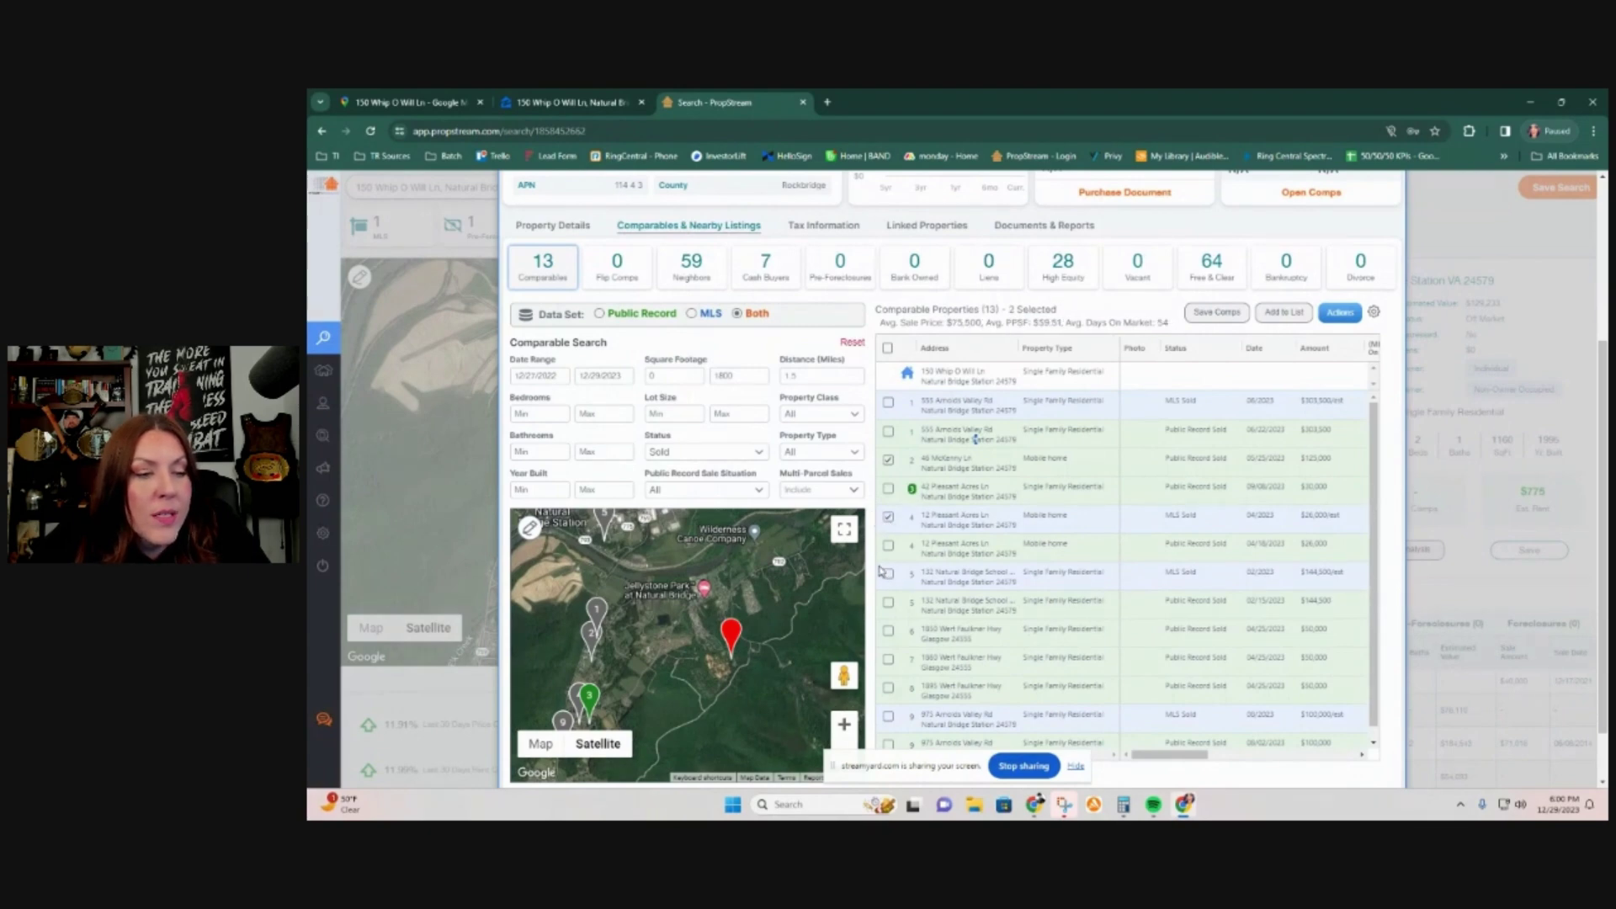
scroll(890, 554, "down", 3)
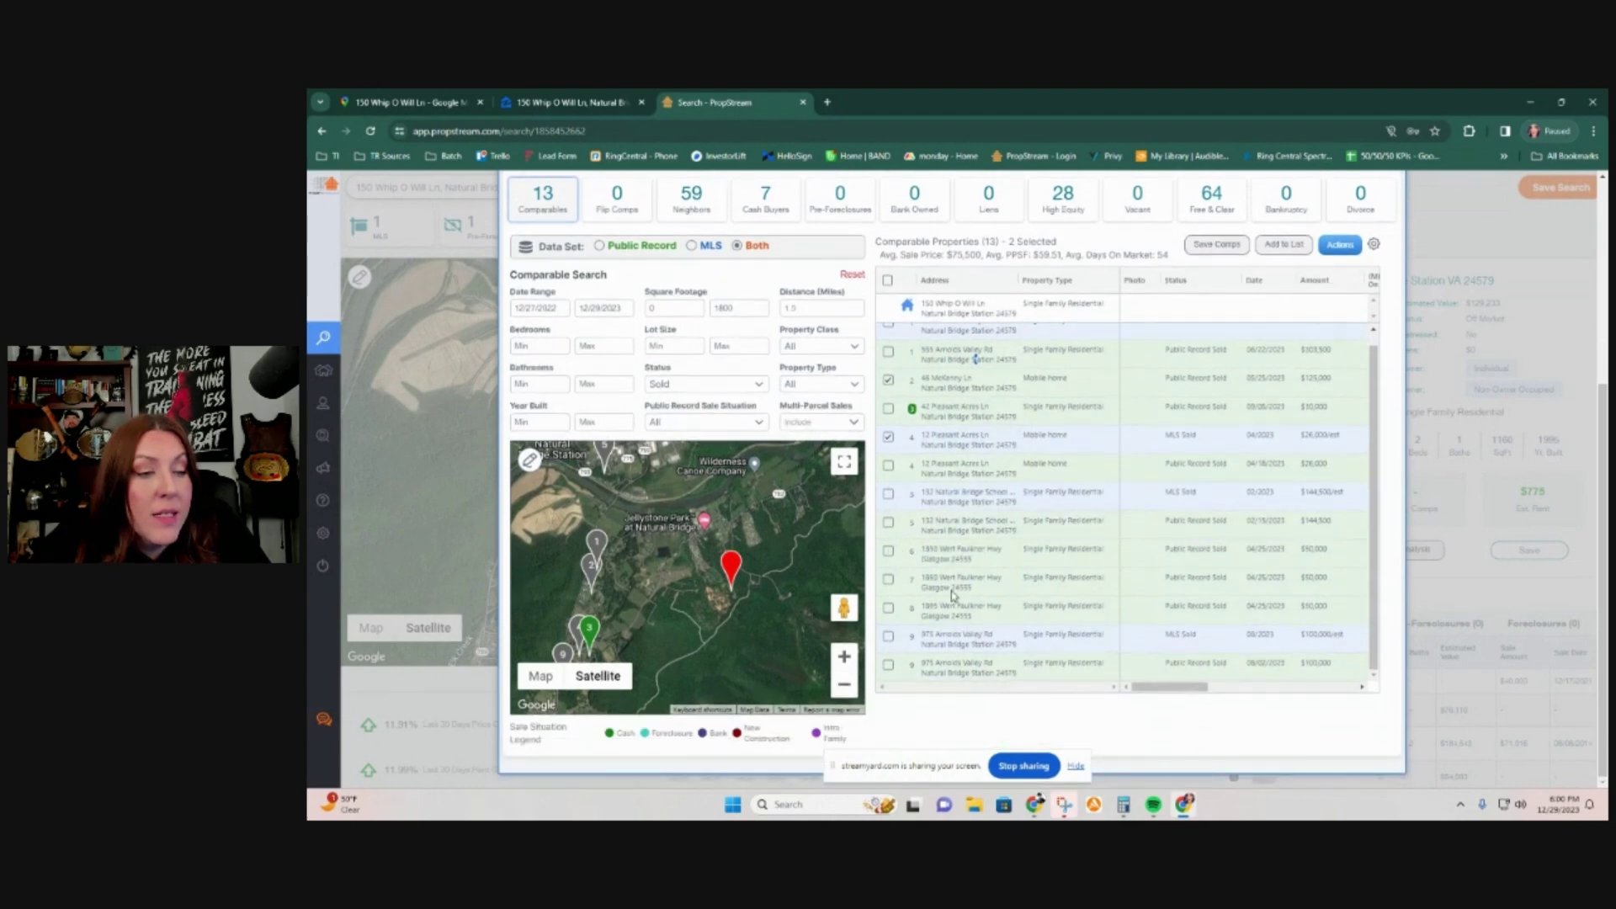
scroll(974, 533, "up", 1)
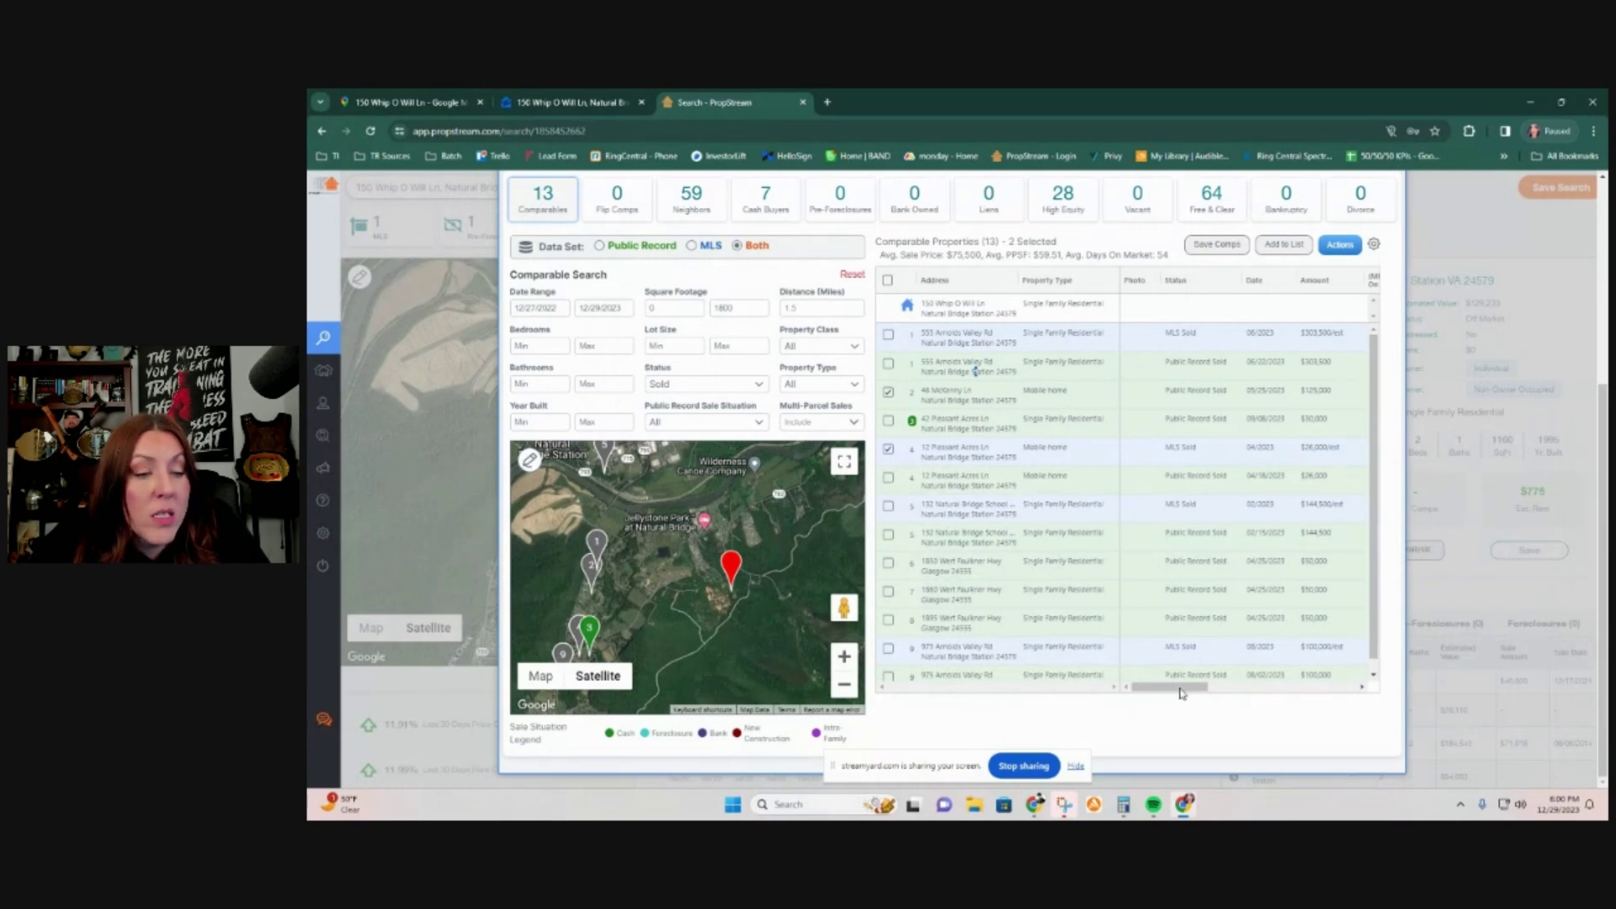
left_click_drag(1180, 690, 1271, 705)
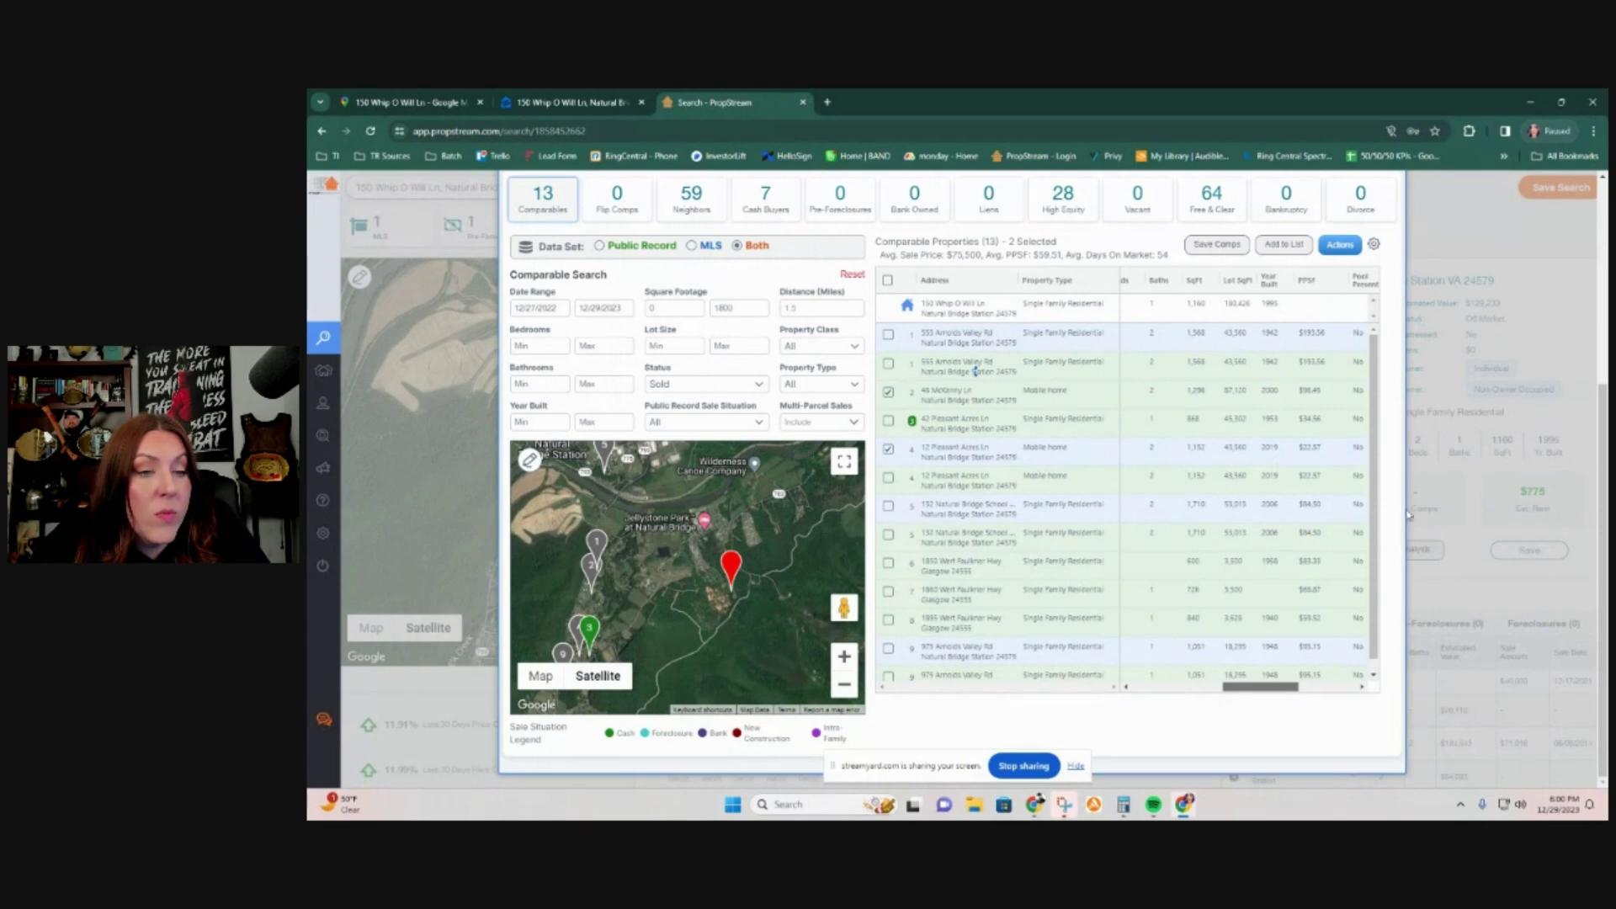
left_click_drag(1275, 697, 1150, 665)
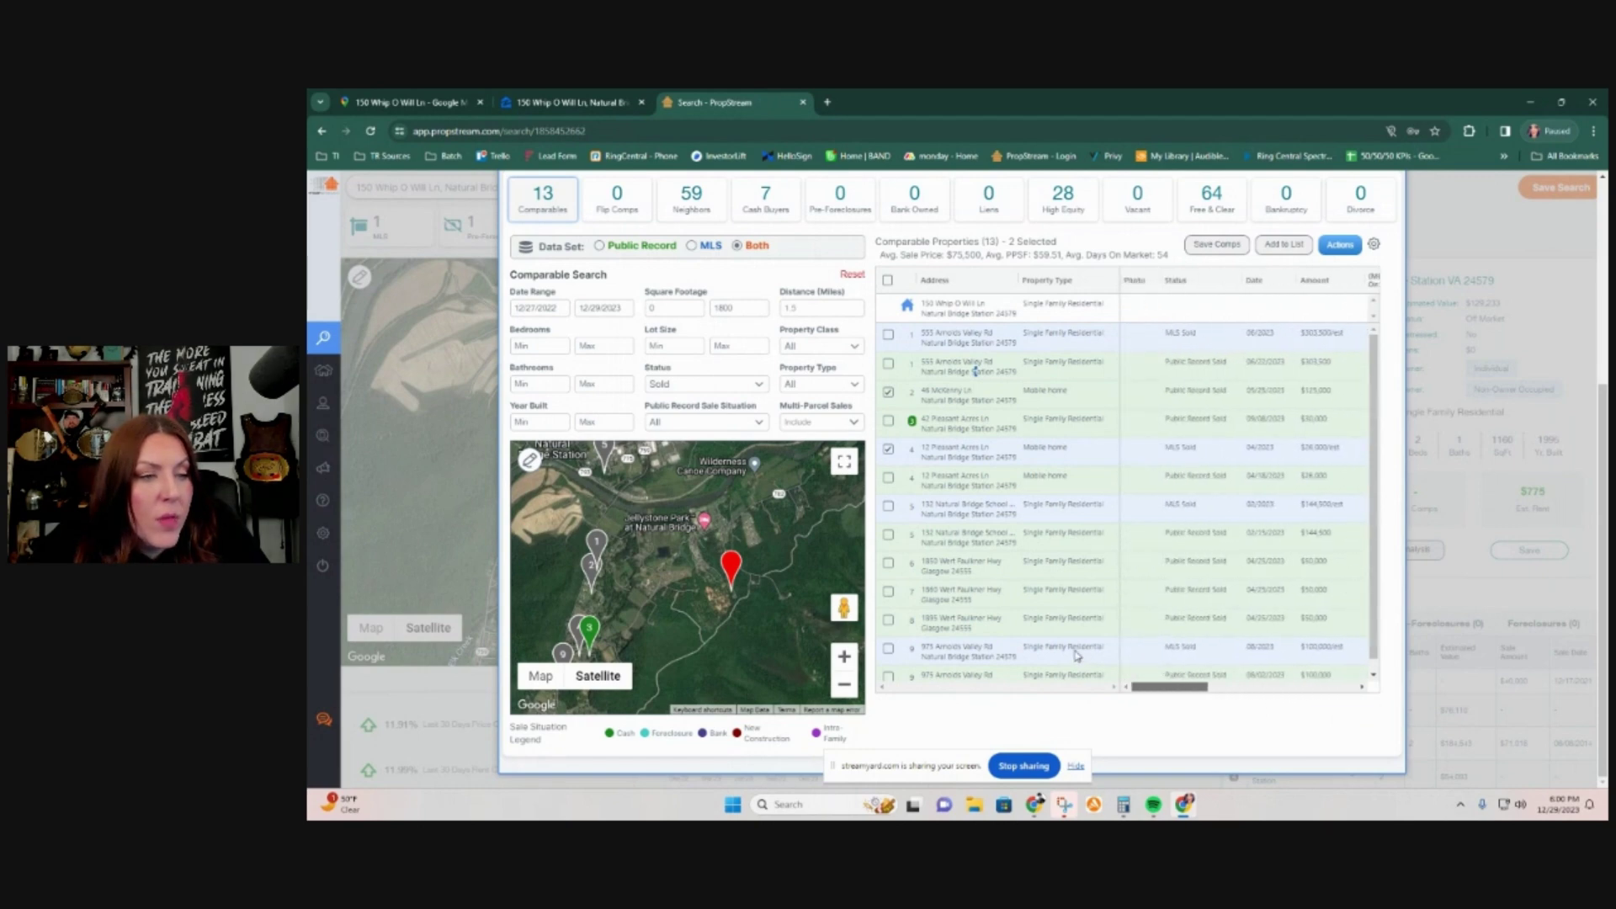
left_click(887, 392)
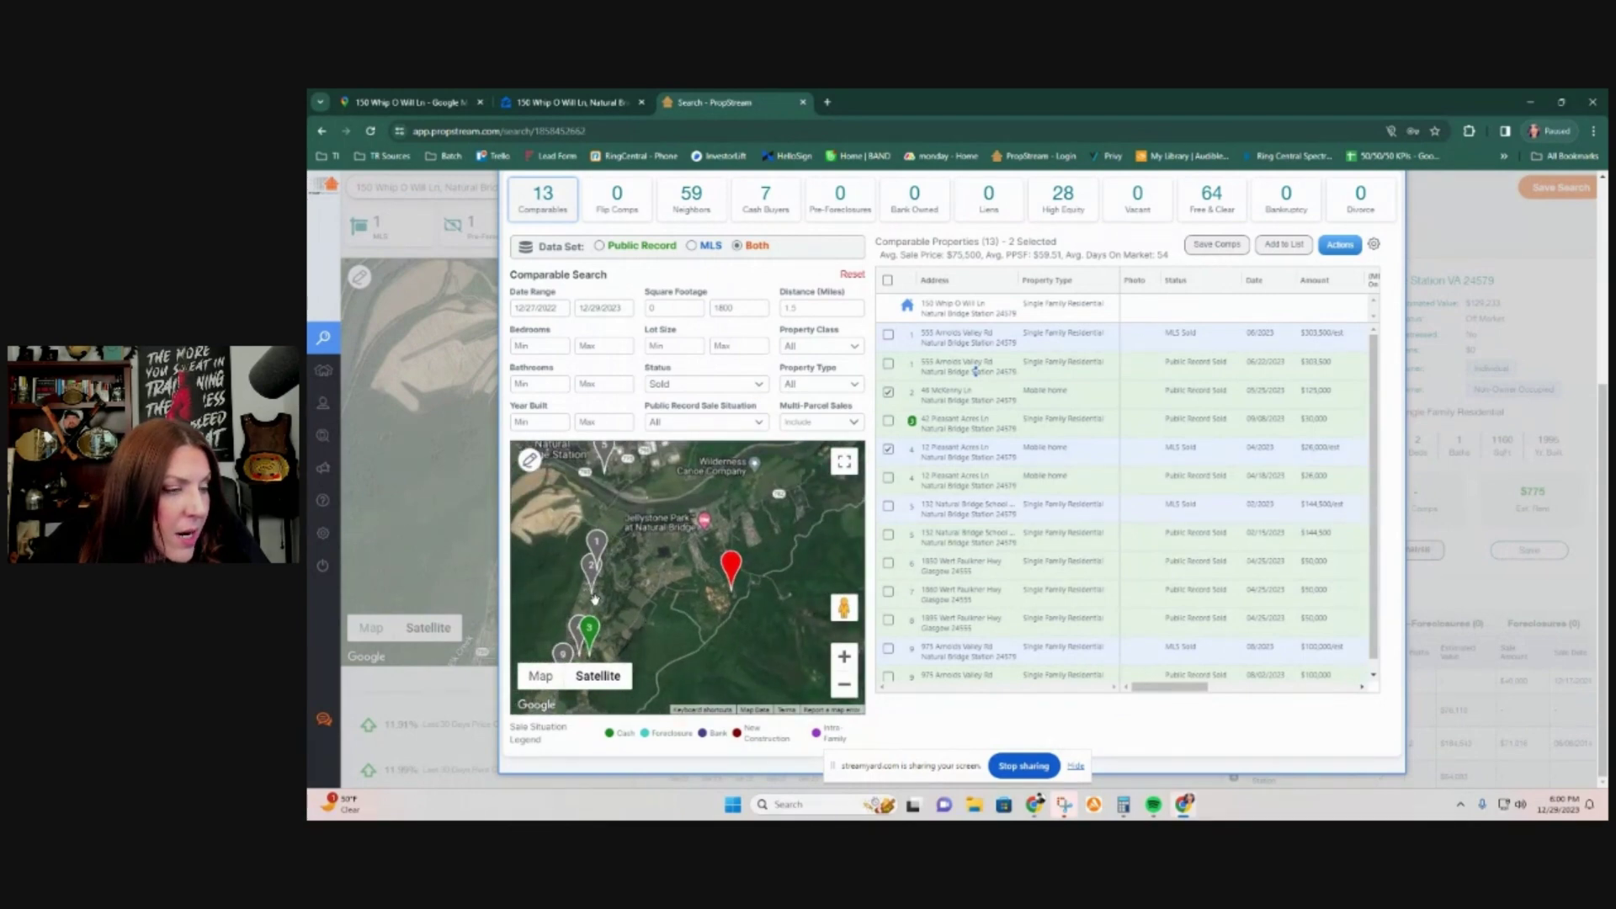
left_click_drag(596, 641, 650, 603)
scroll(648, 604, "up", 3)
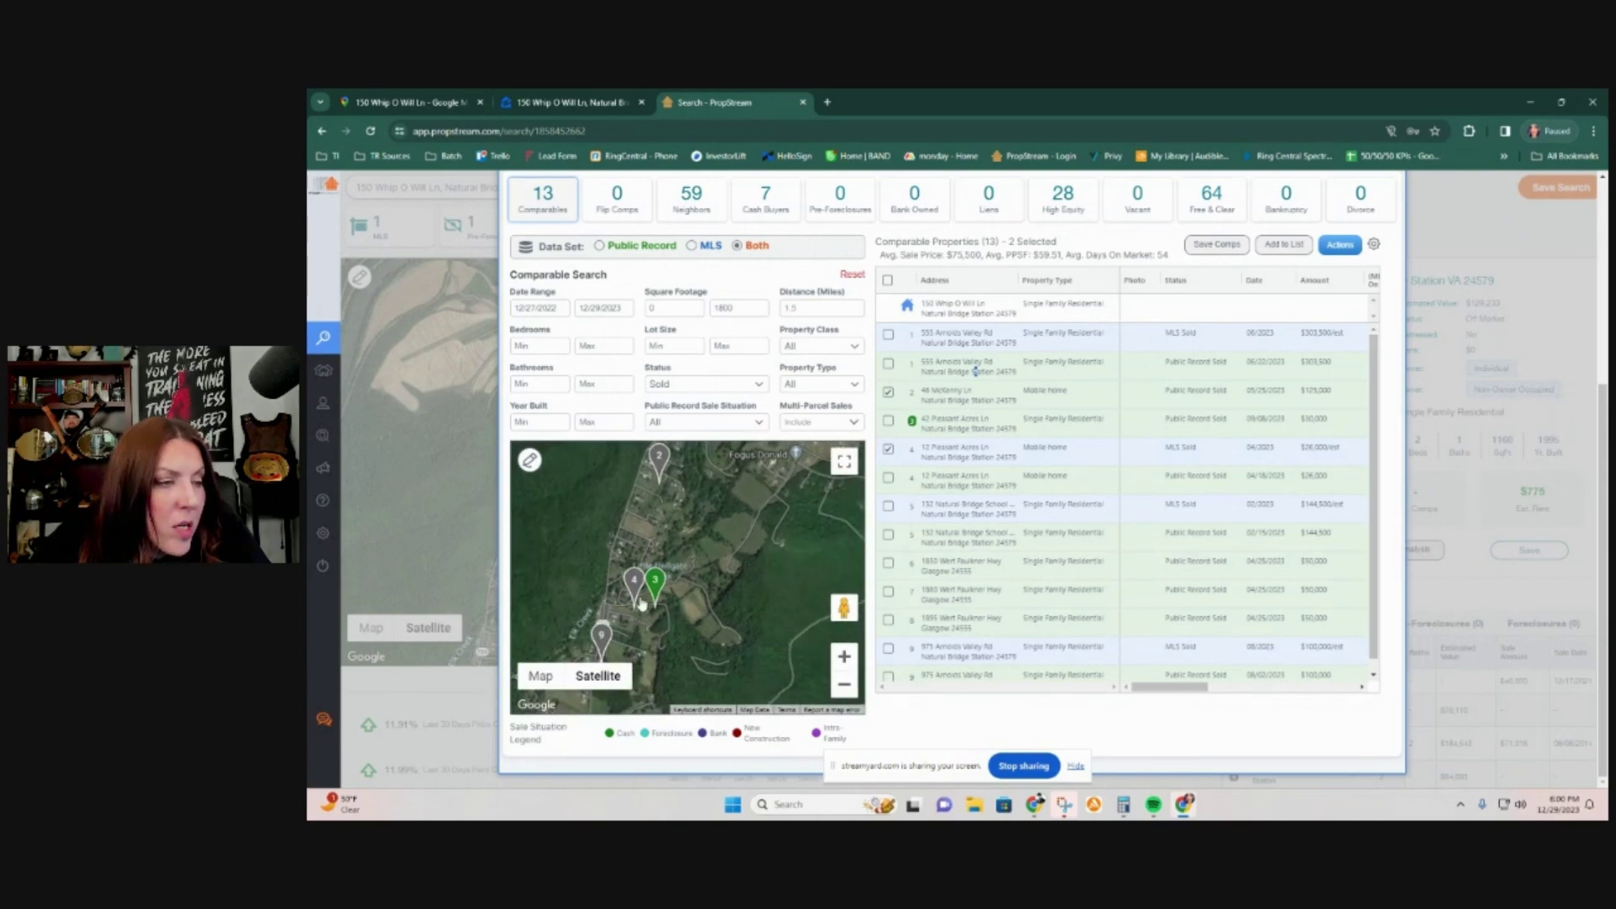
scroll(633, 581, "up", 4)
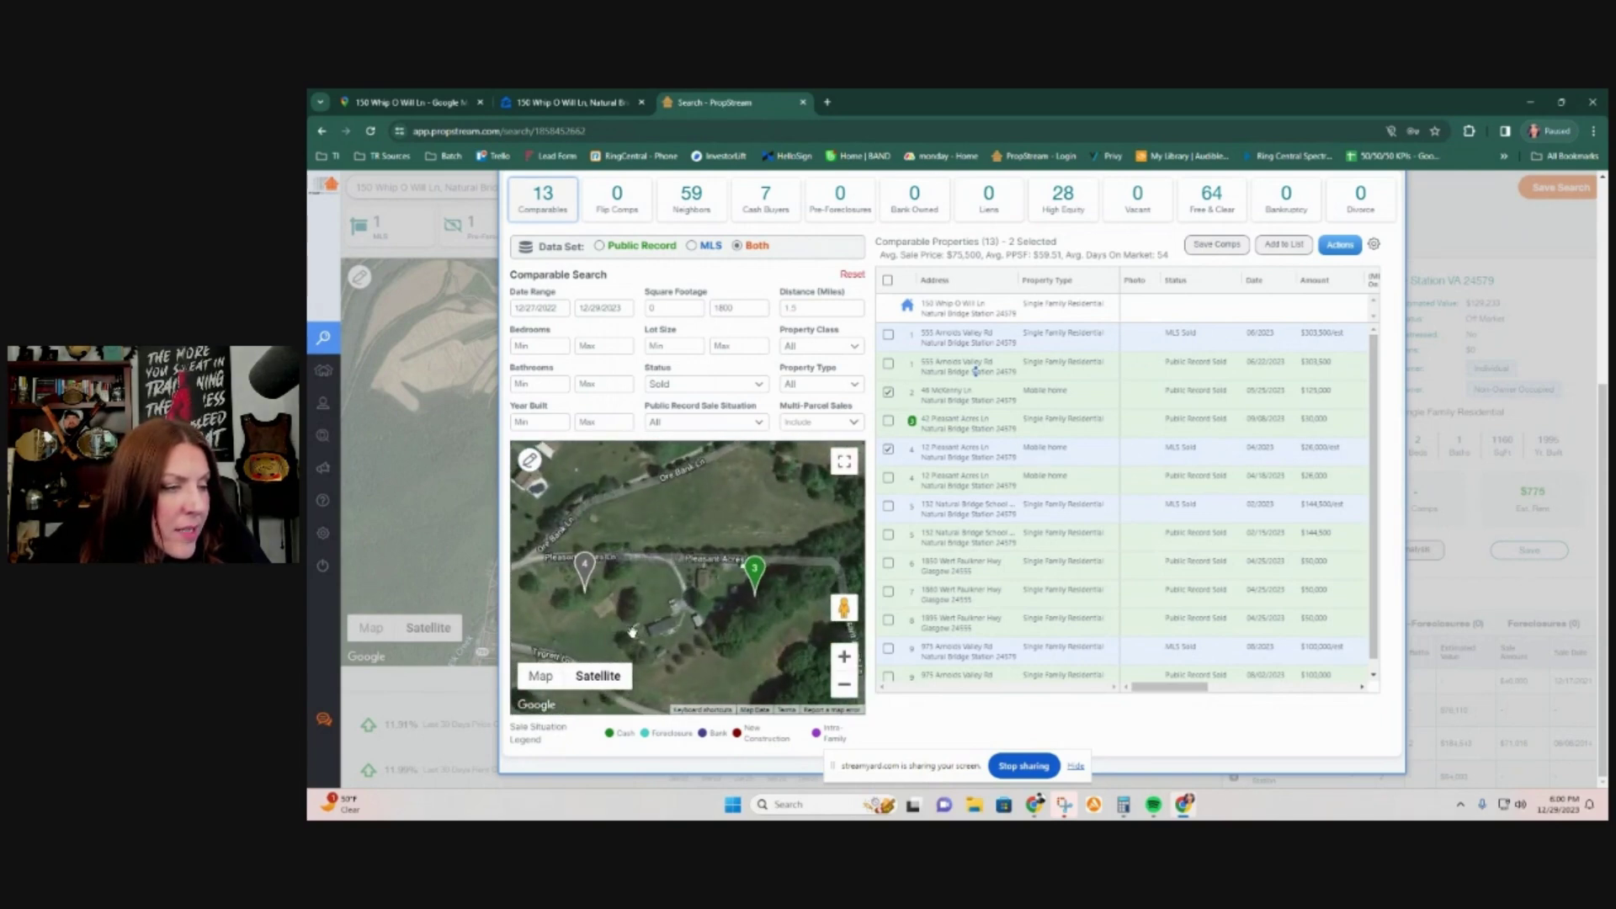
scroll(633, 630, "up", 2)
scroll(633, 631, "down", 3)
left_click_drag(715, 505, 725, 598)
scroll(725, 598, "down", 3)
left_click_drag(678, 527, 668, 571)
scroll(668, 571, "up", 2)
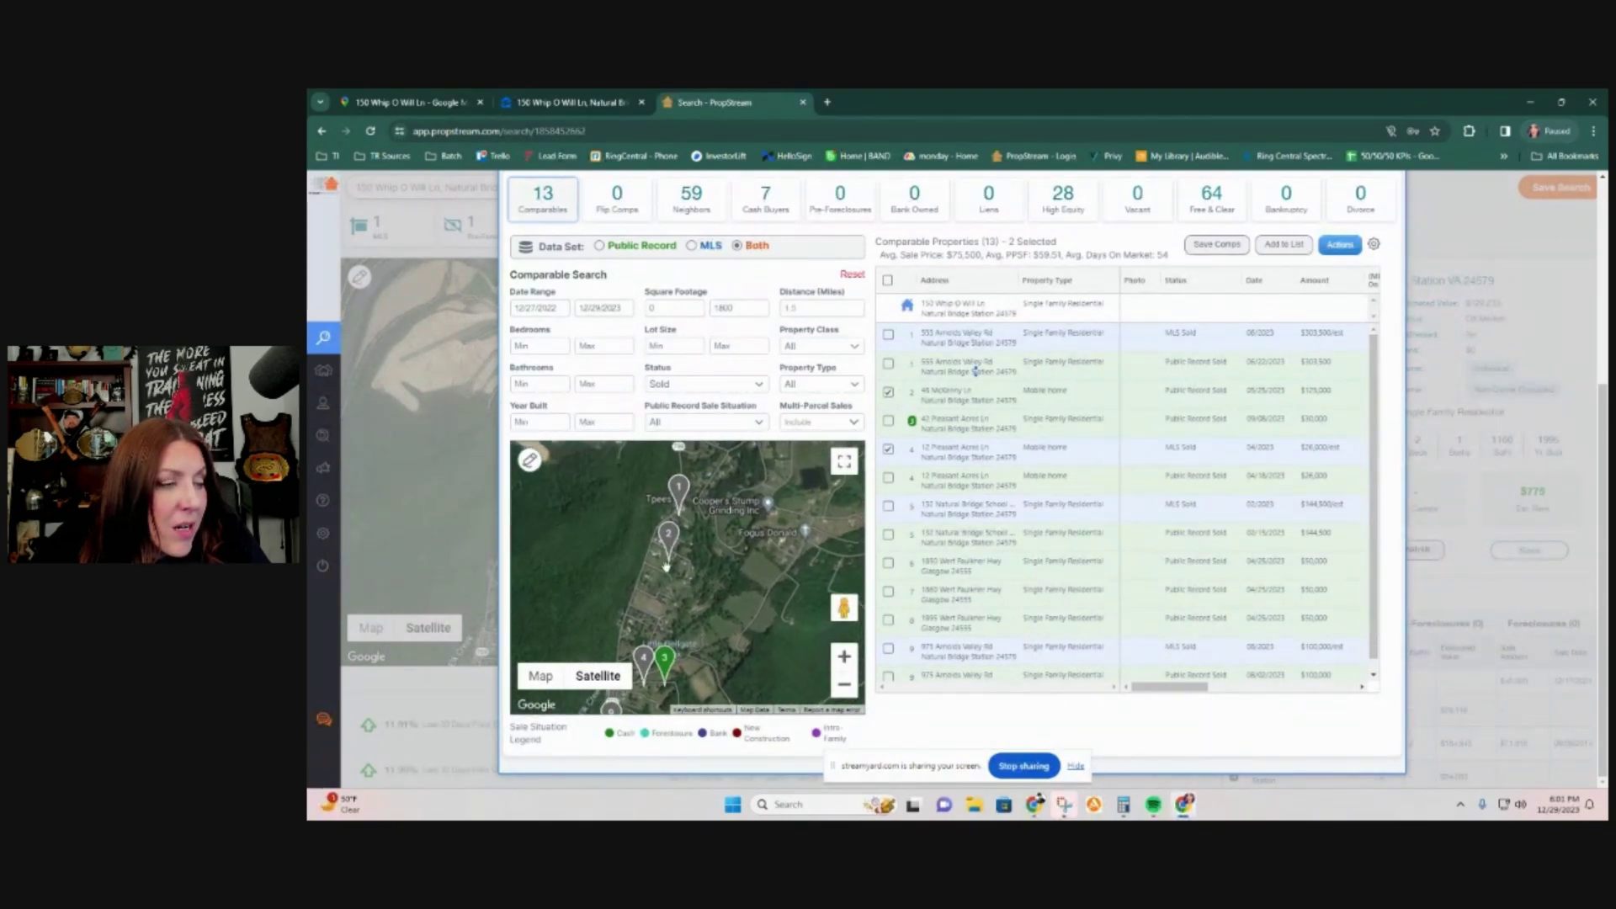
scroll(668, 571, "up", 3)
mouse_move(625, 692)
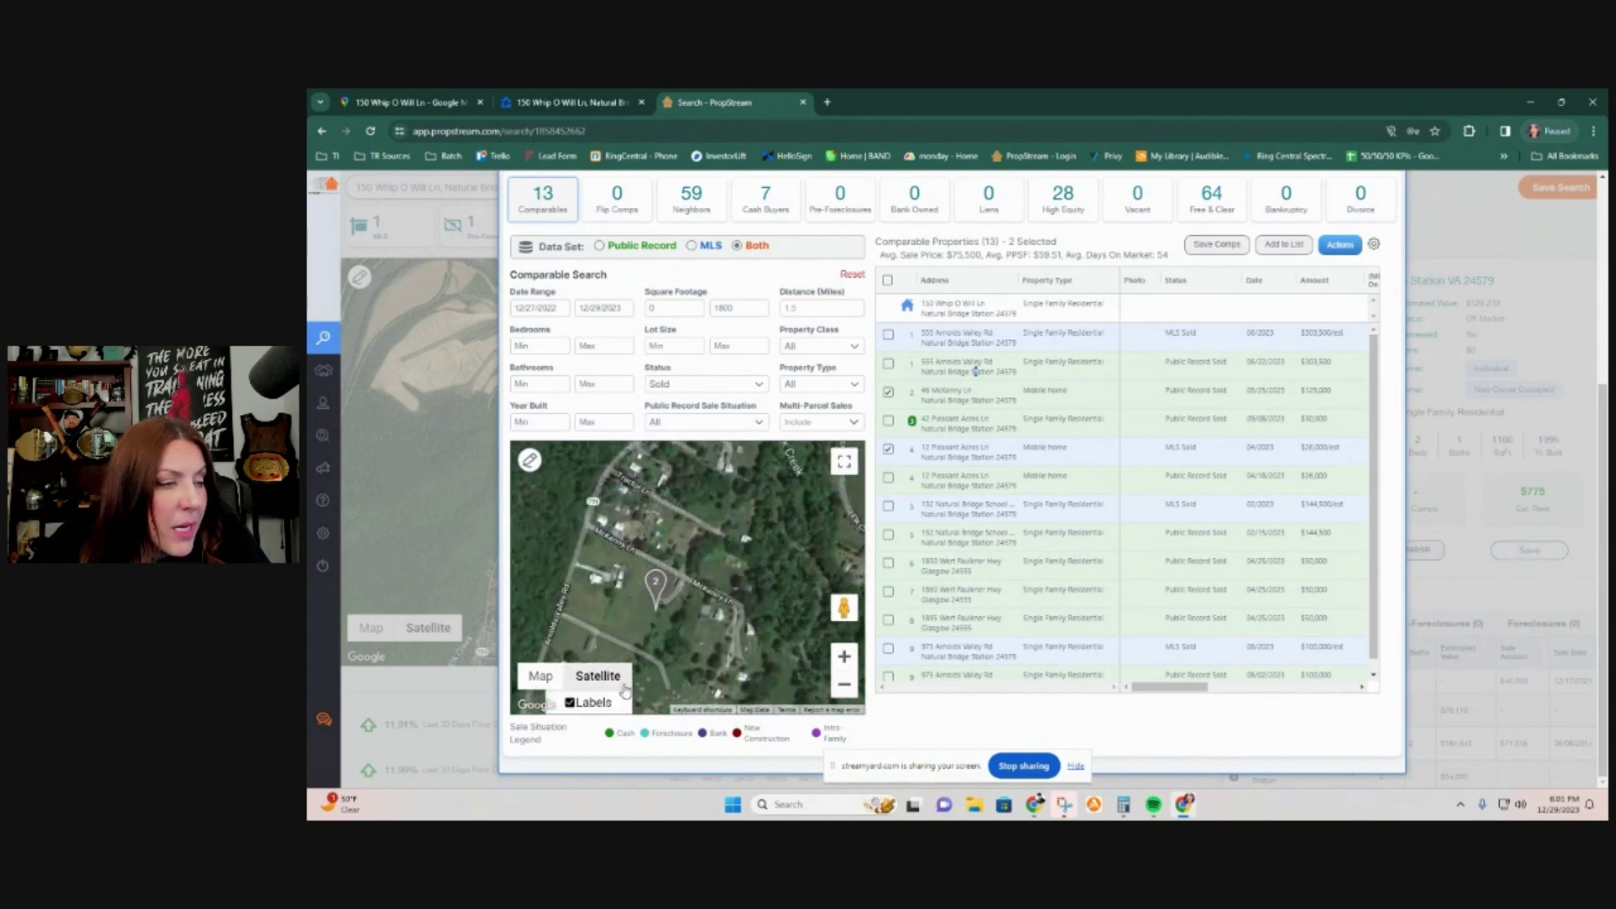
scroll(652, 610, "up", 3)
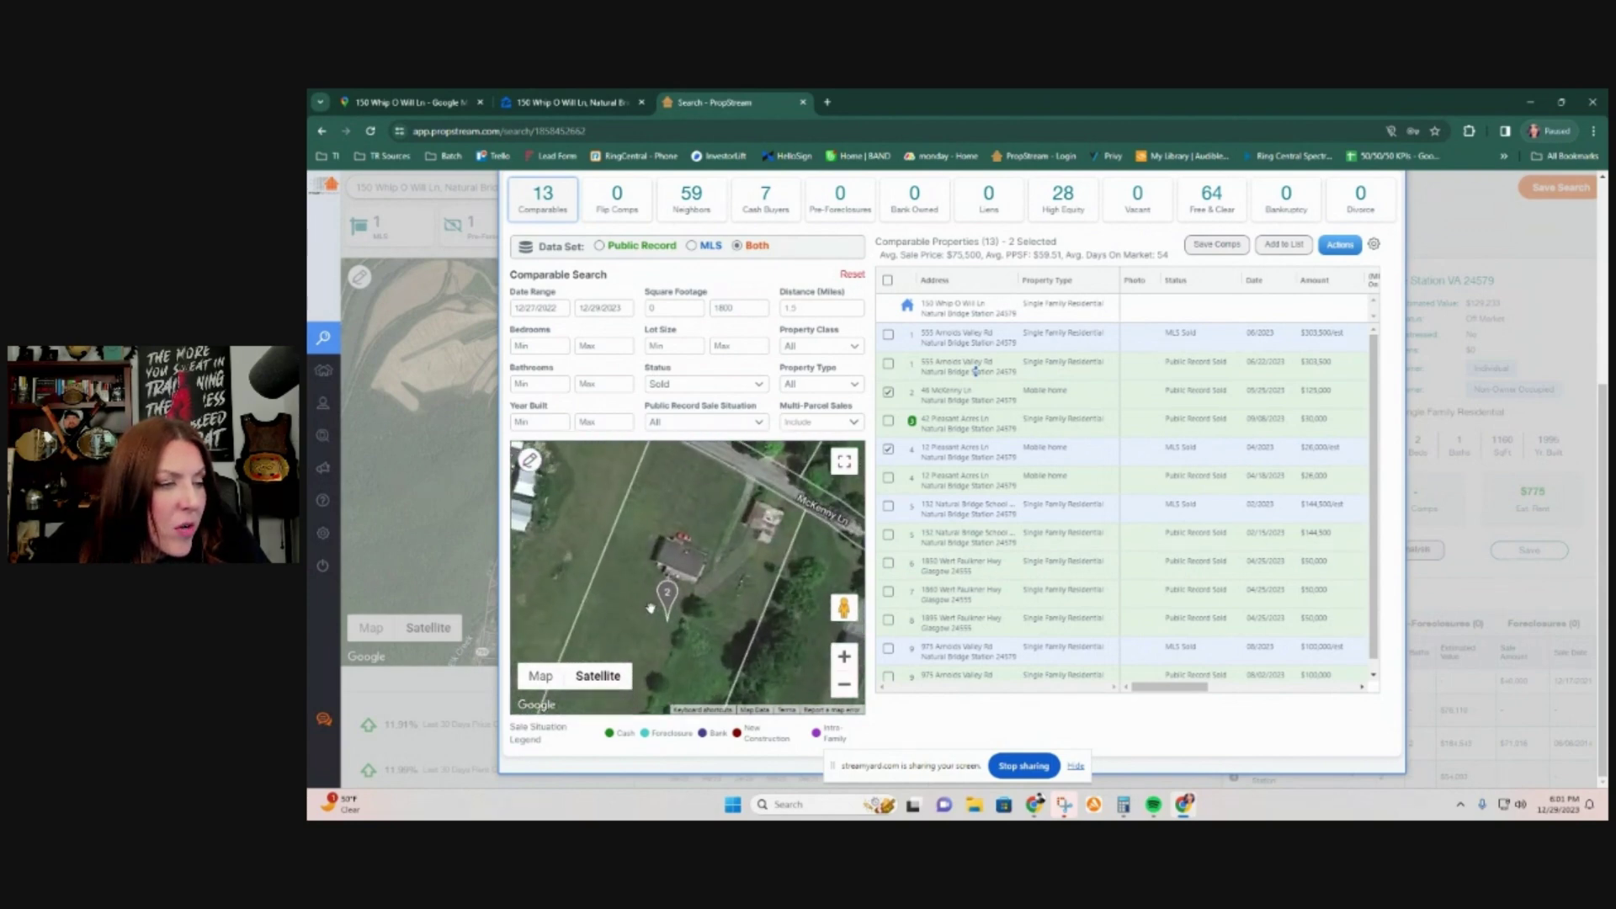
scroll(650, 608, "down", 4)
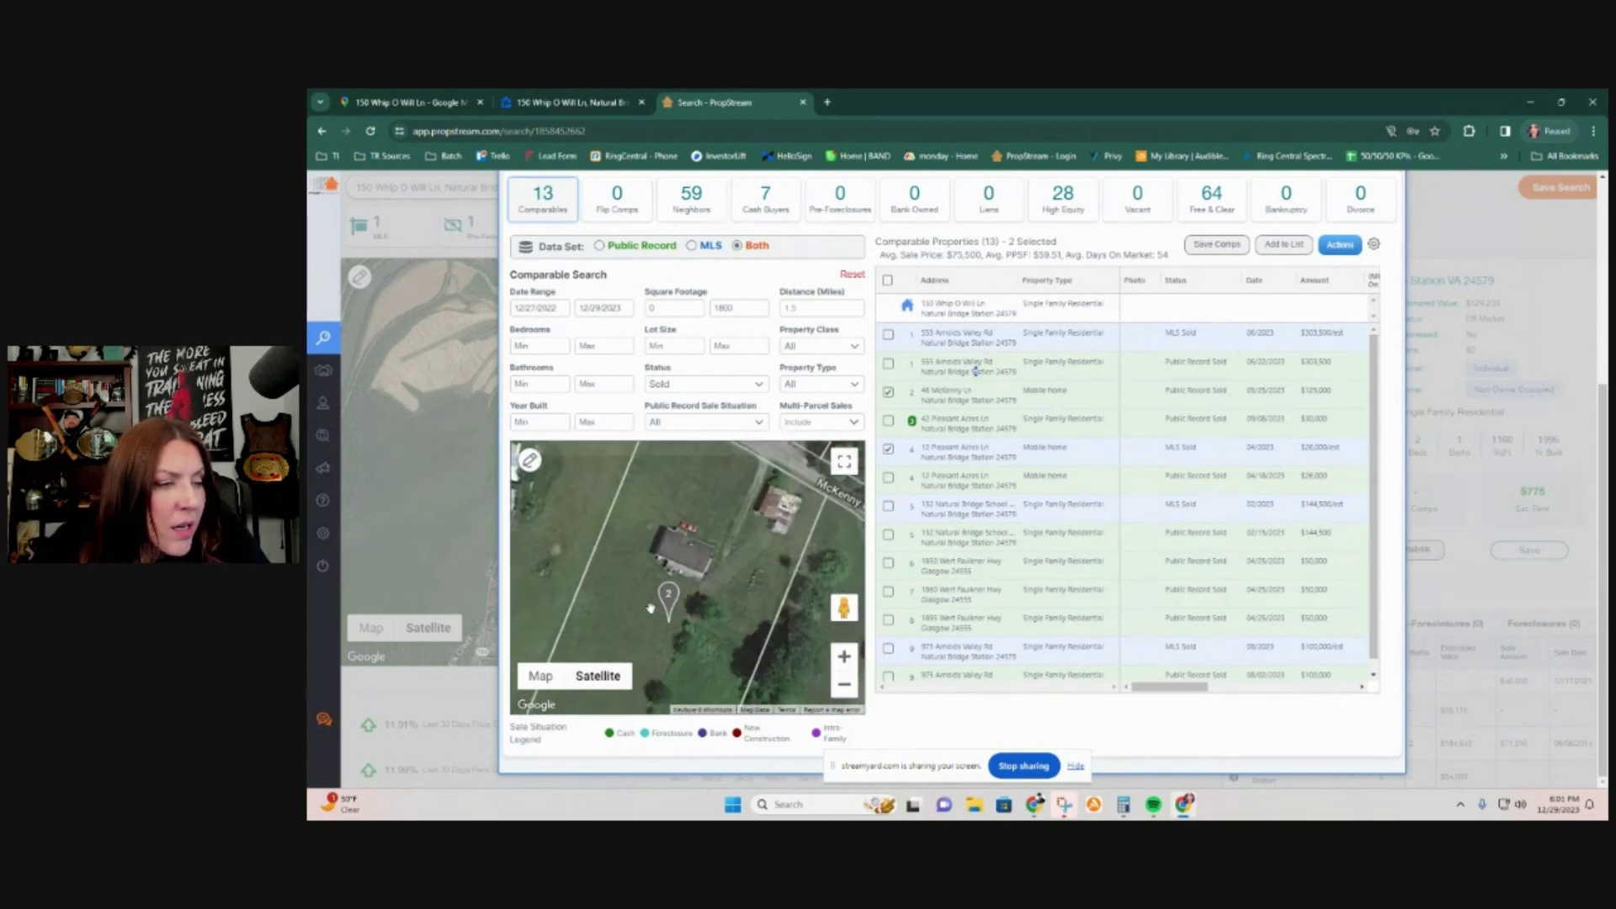
scroll(717, 594, "down", 4)
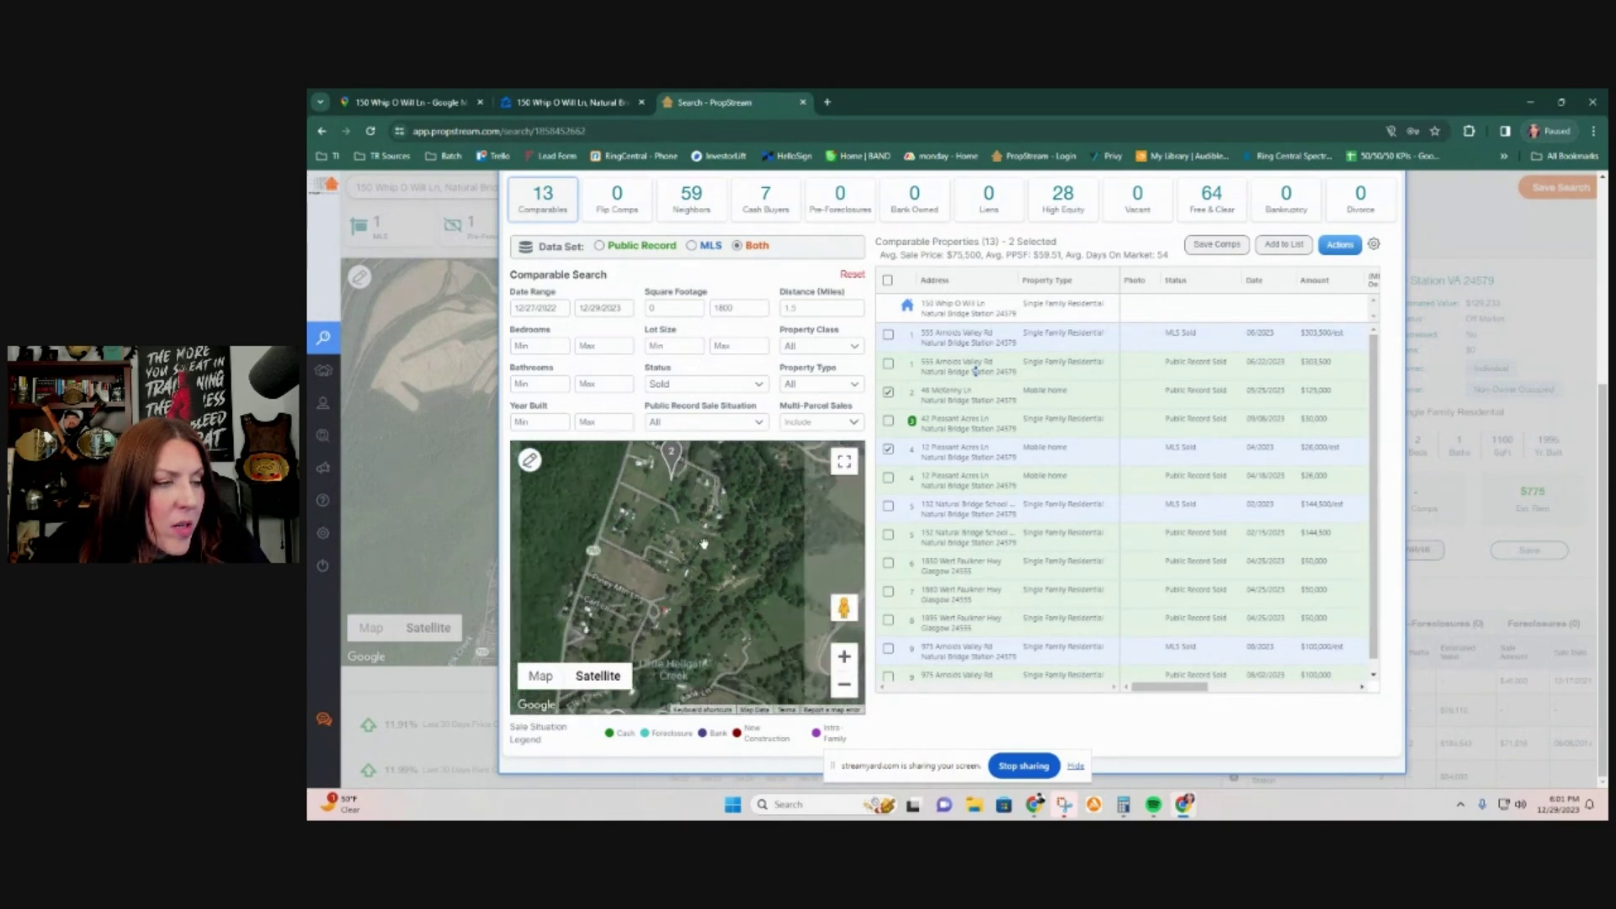
left_click_drag(706, 603, 699, 619)
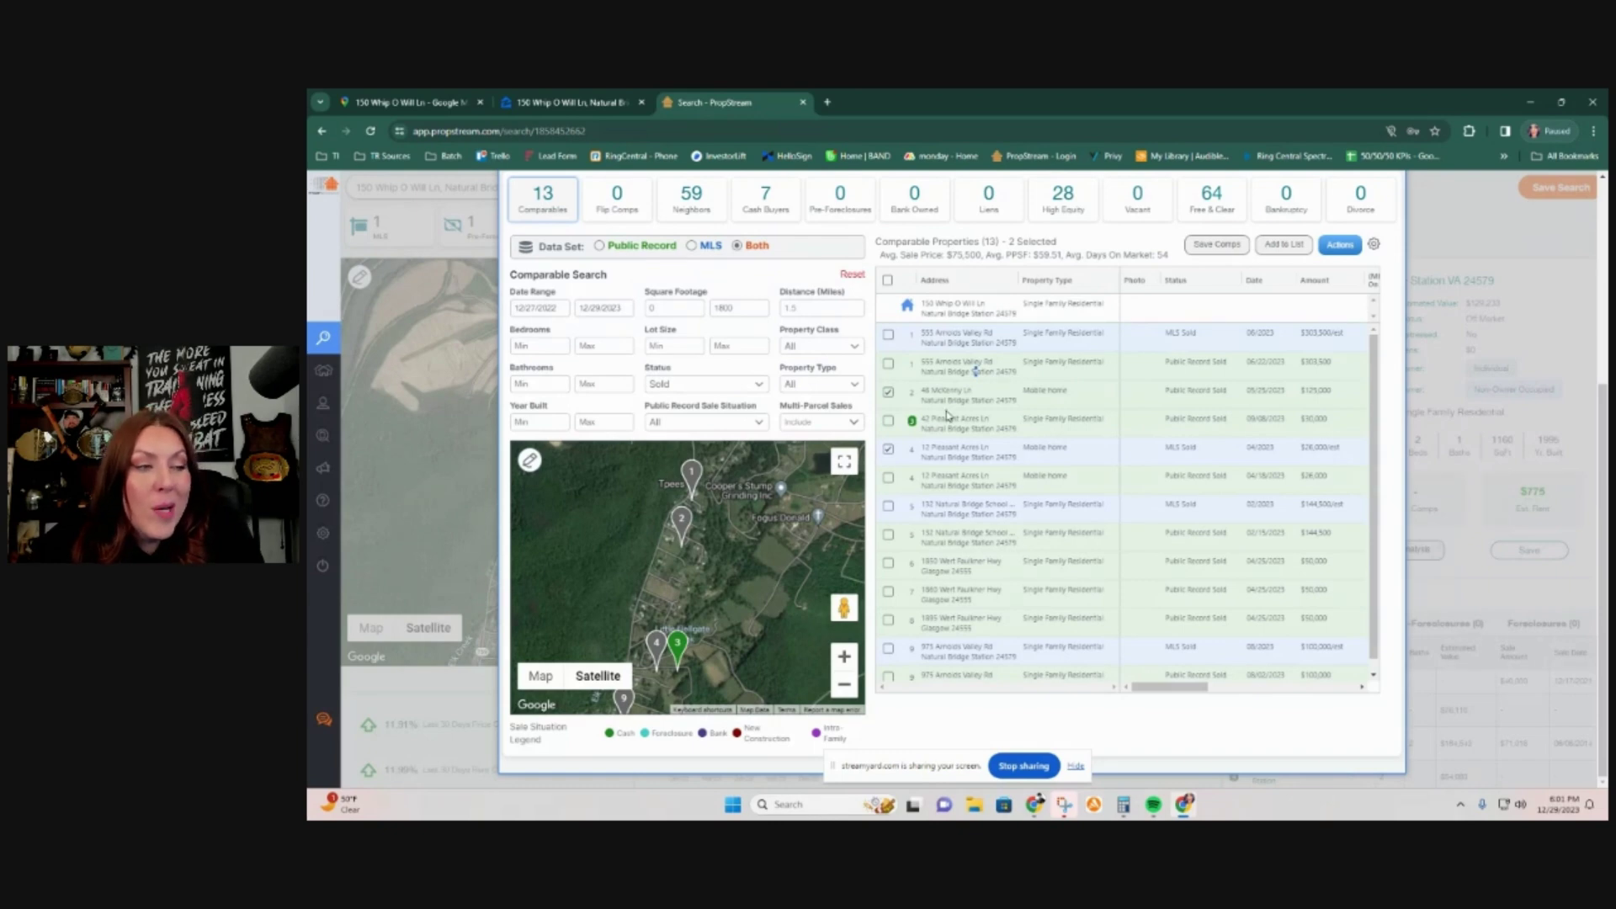
left_click(888, 280)
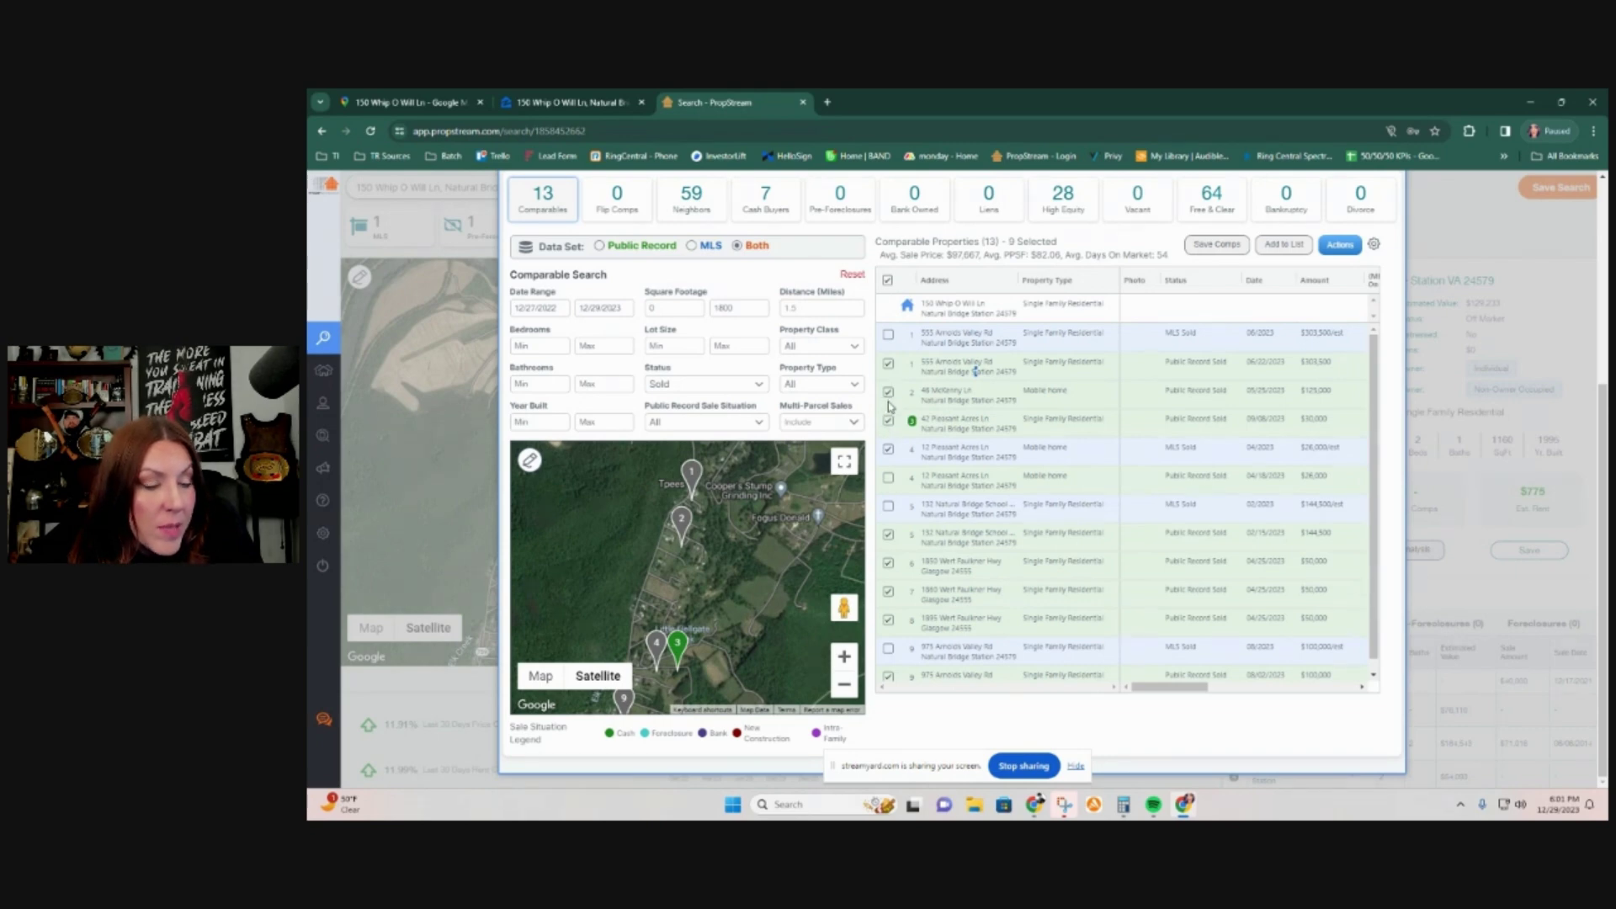
left_click(888, 394)
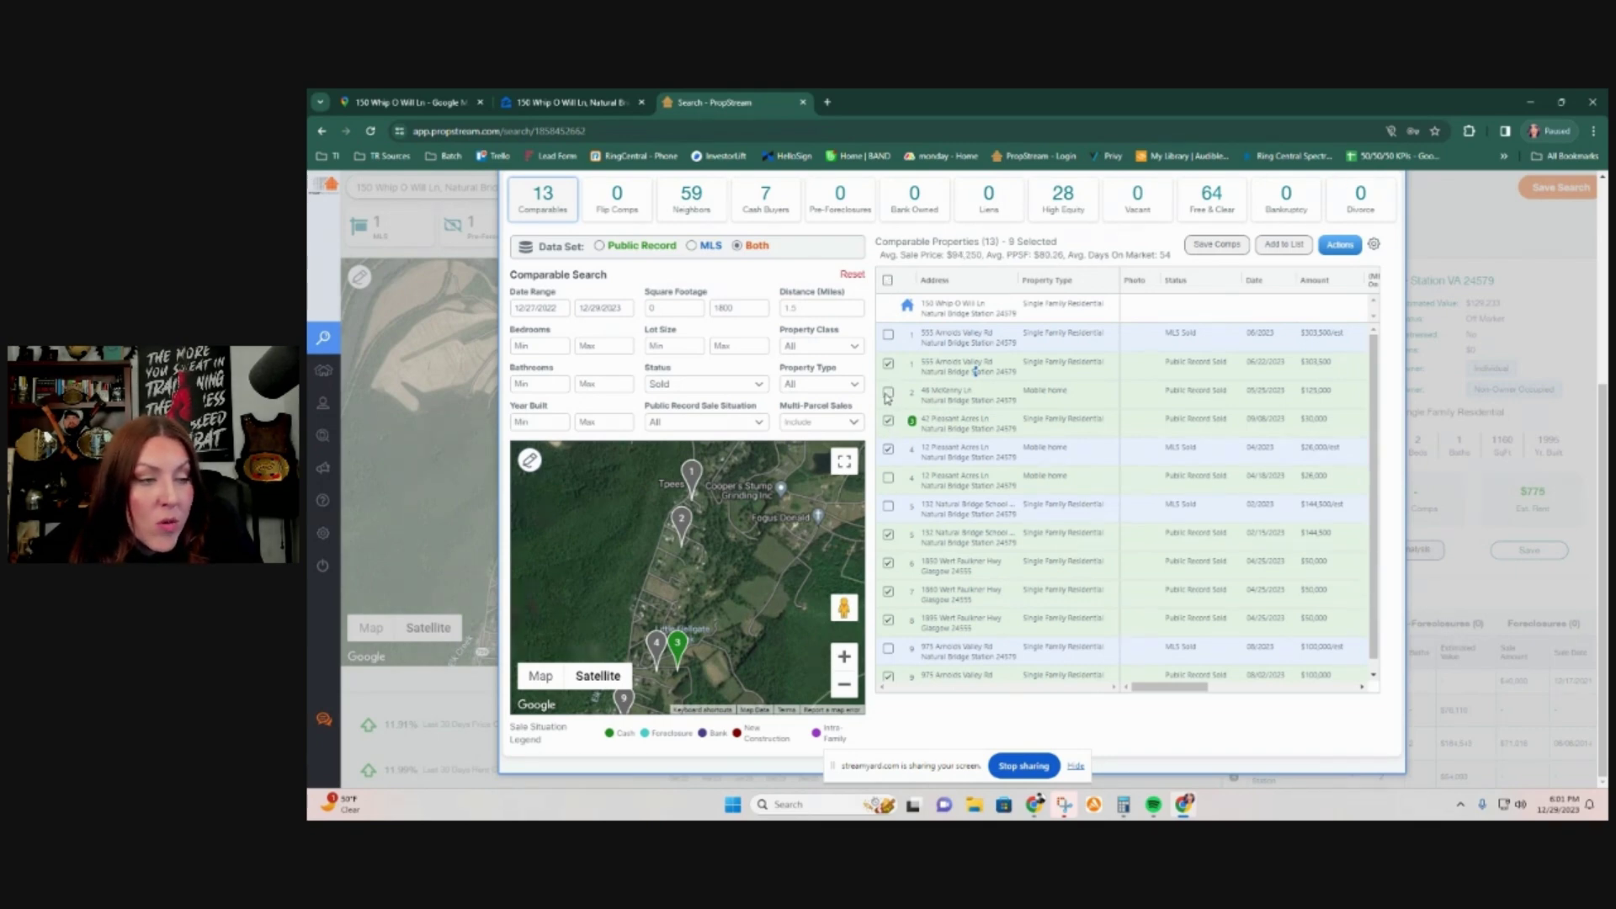
left_click(889, 452)
left_click(888, 452)
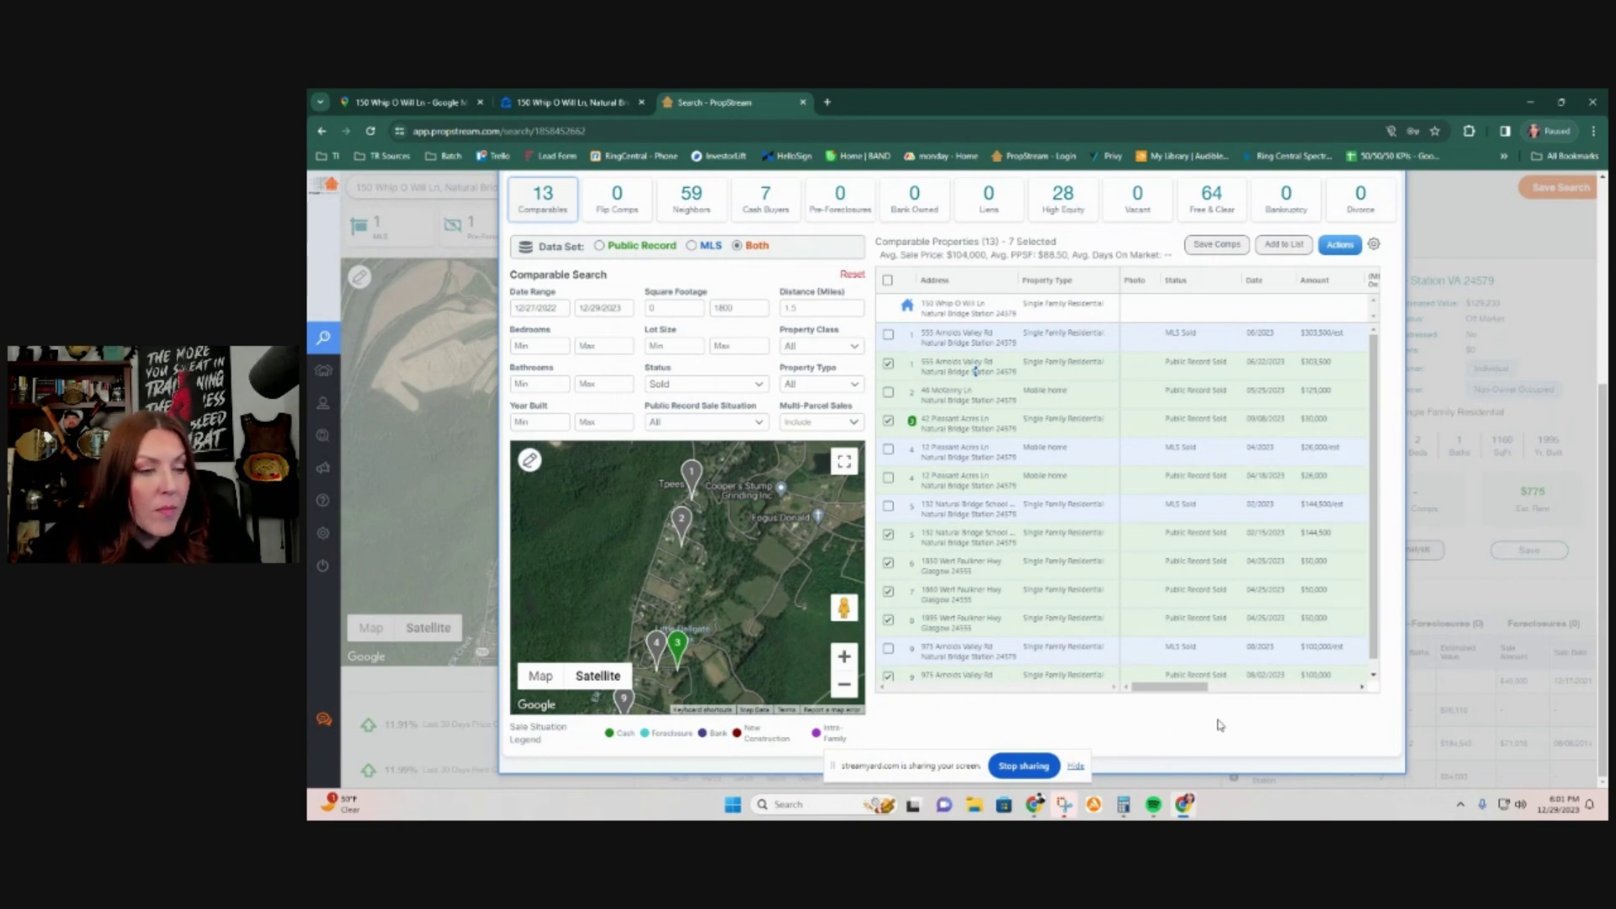
scroll(1397, 728, "up", 2)
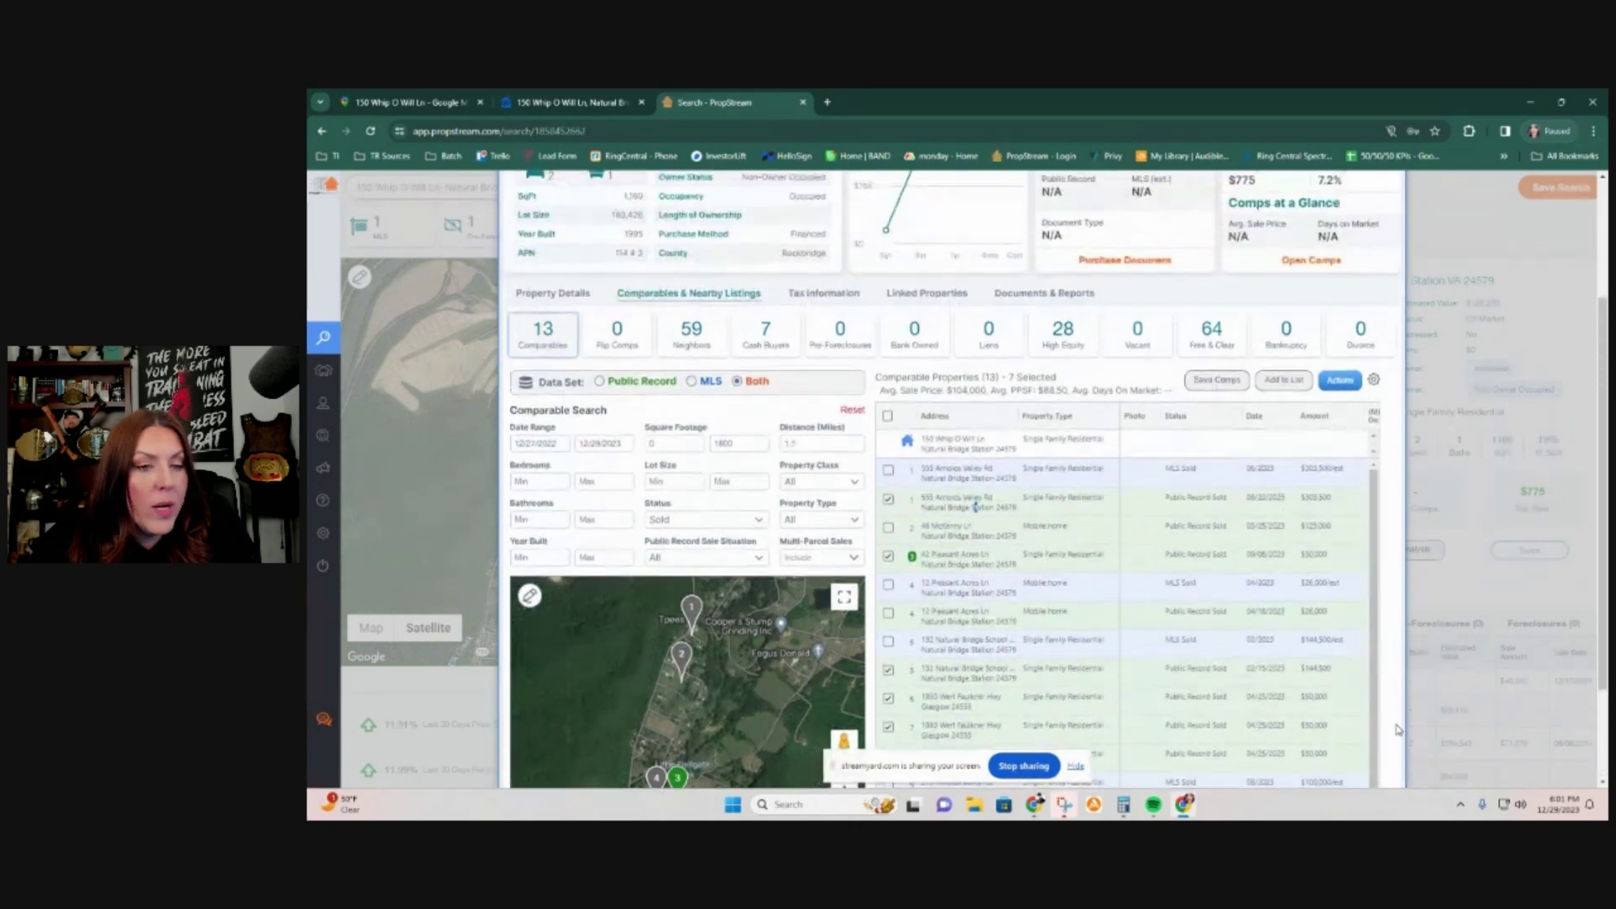
scroll(1397, 729, "down", 2)
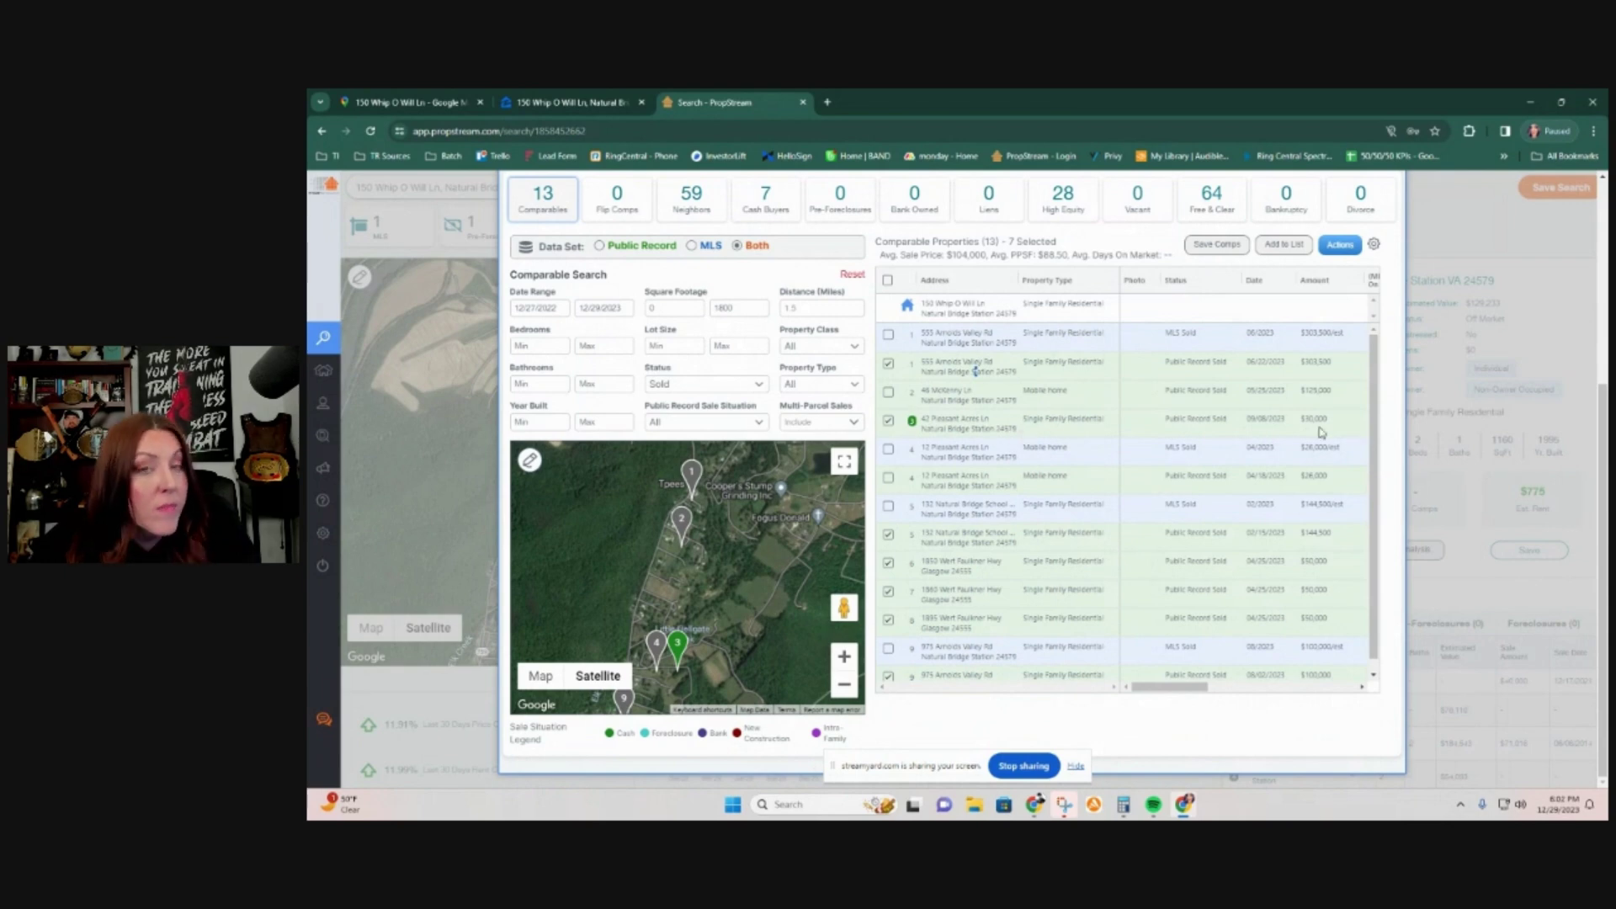
left_click_drag(1202, 691, 1277, 695)
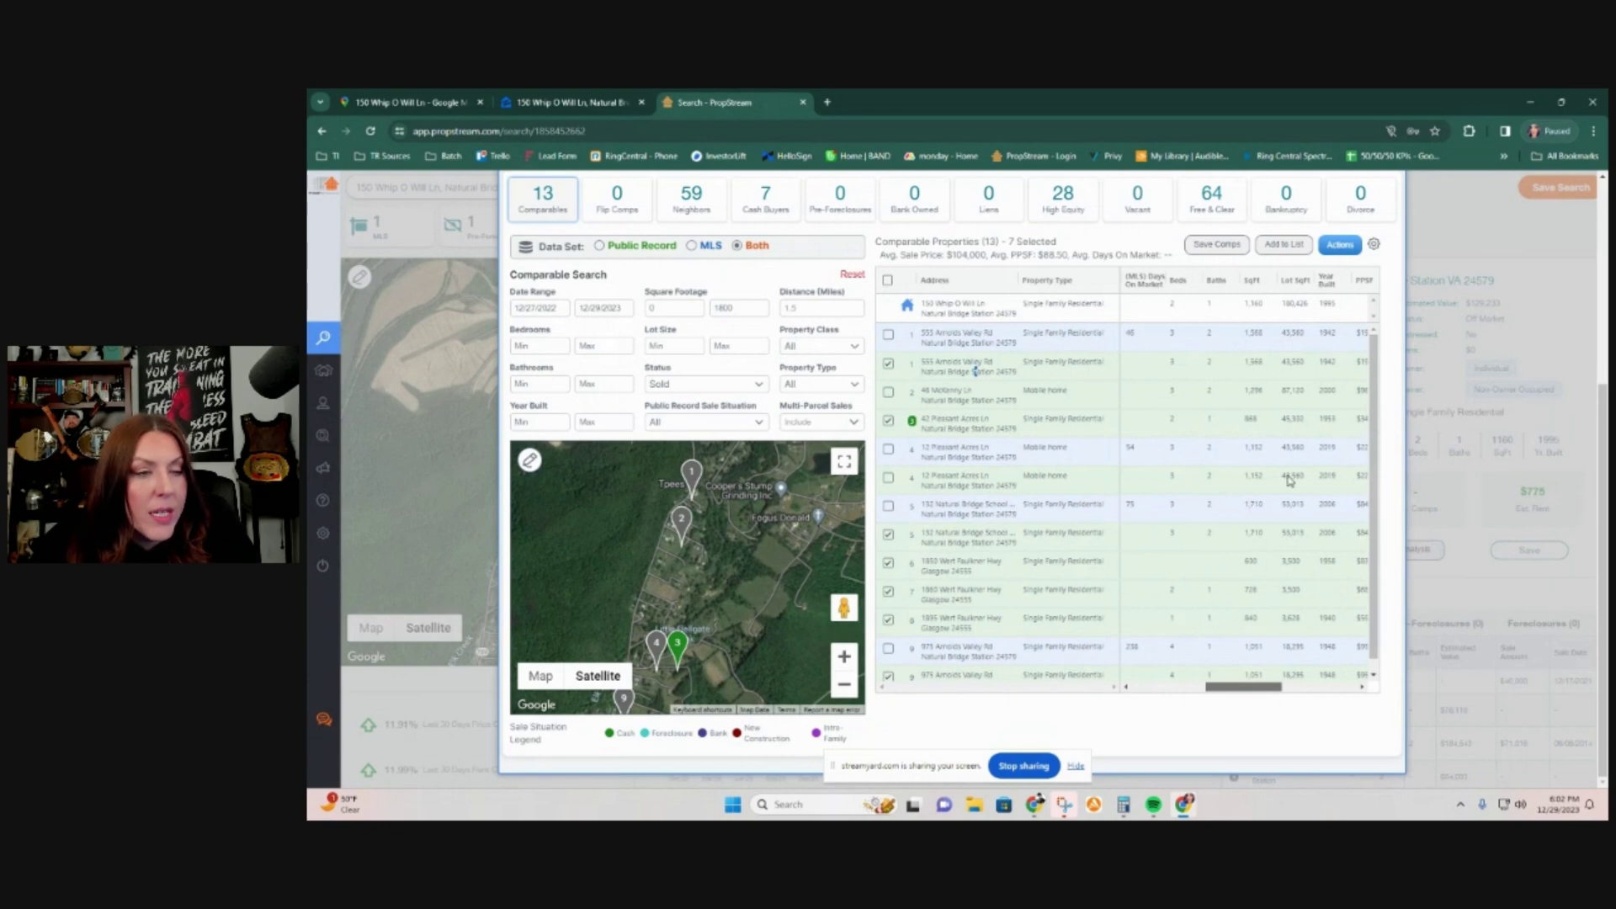
left_click(887, 421)
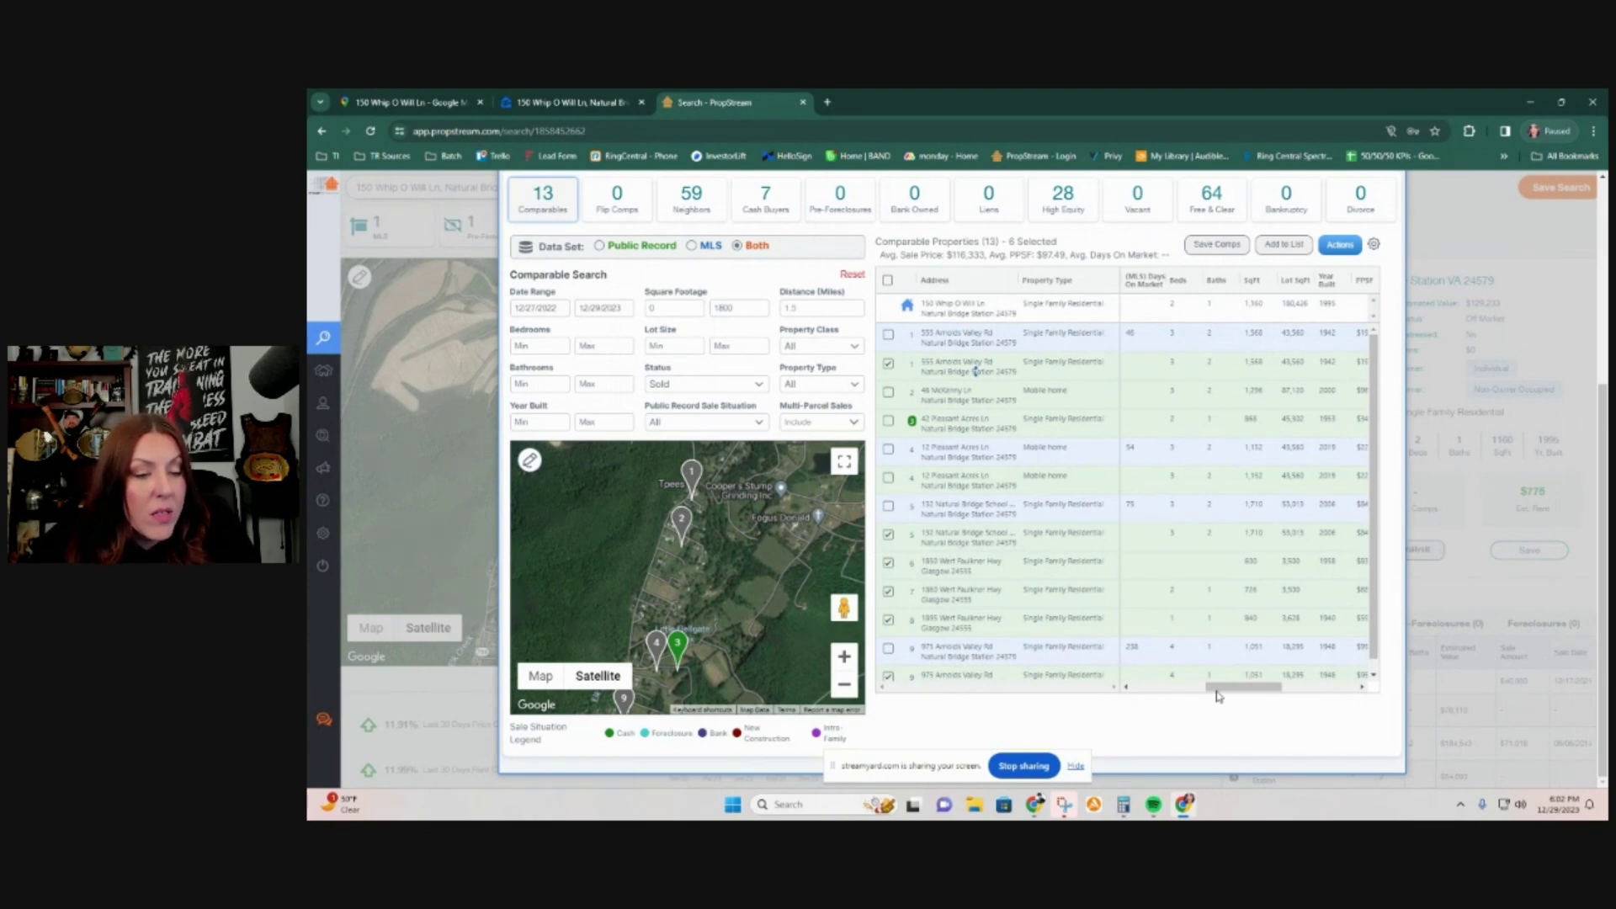
Step: Count the $144,500 sale's MLS record instead, leaving 6 comps averaging $116,333
left_click_drag(1216, 696, 1129, 698)
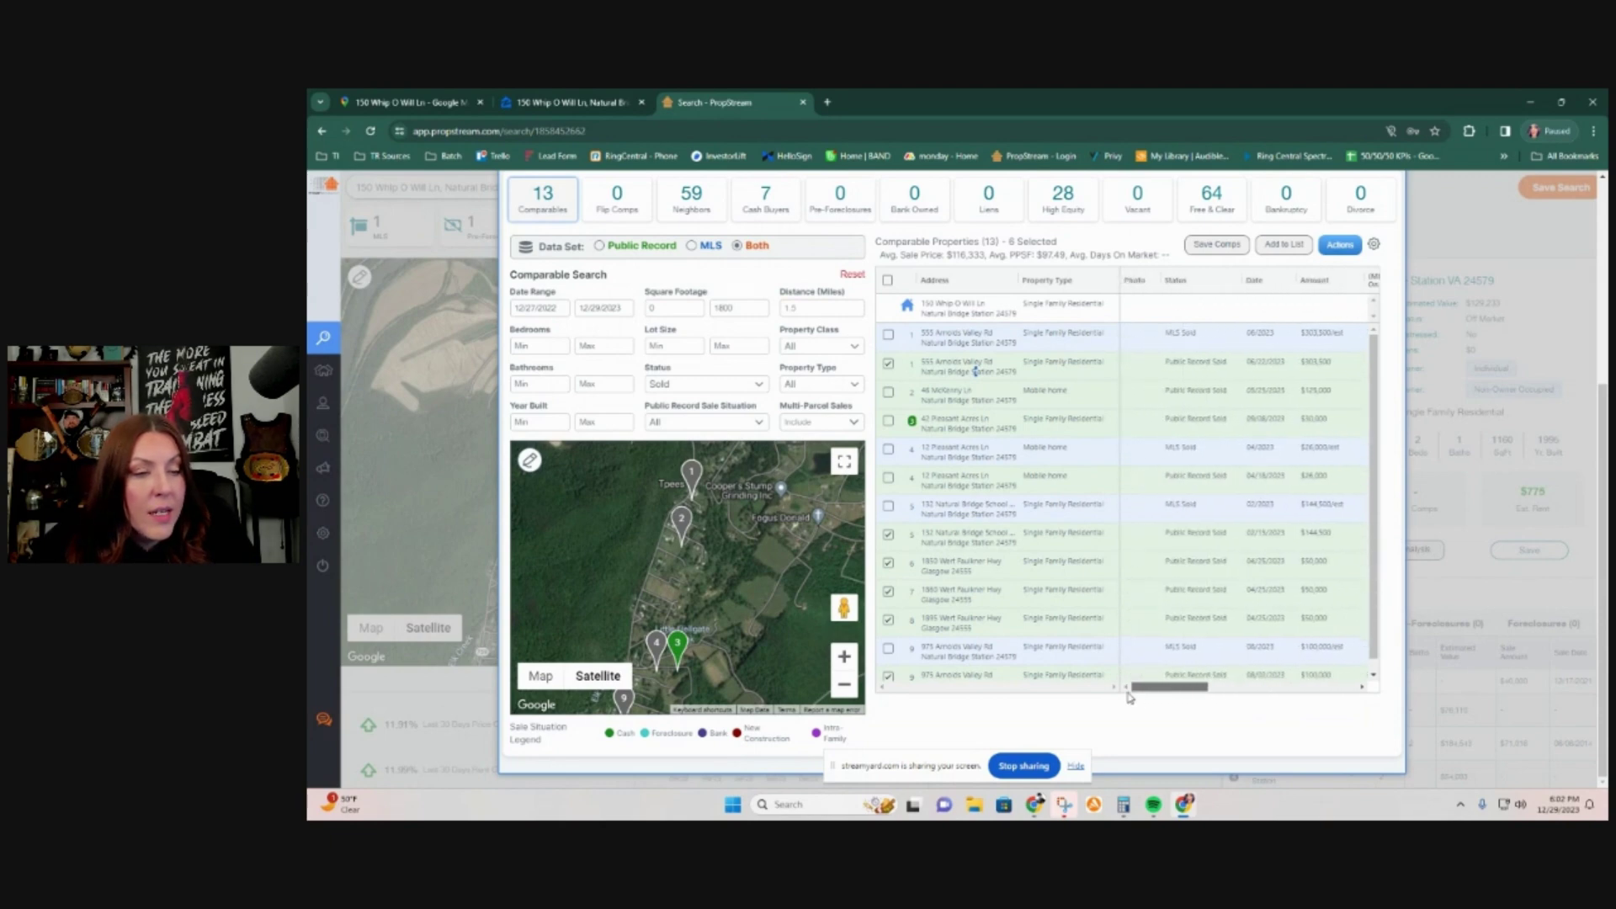
left_click_drag(1143, 696, 1192, 697)
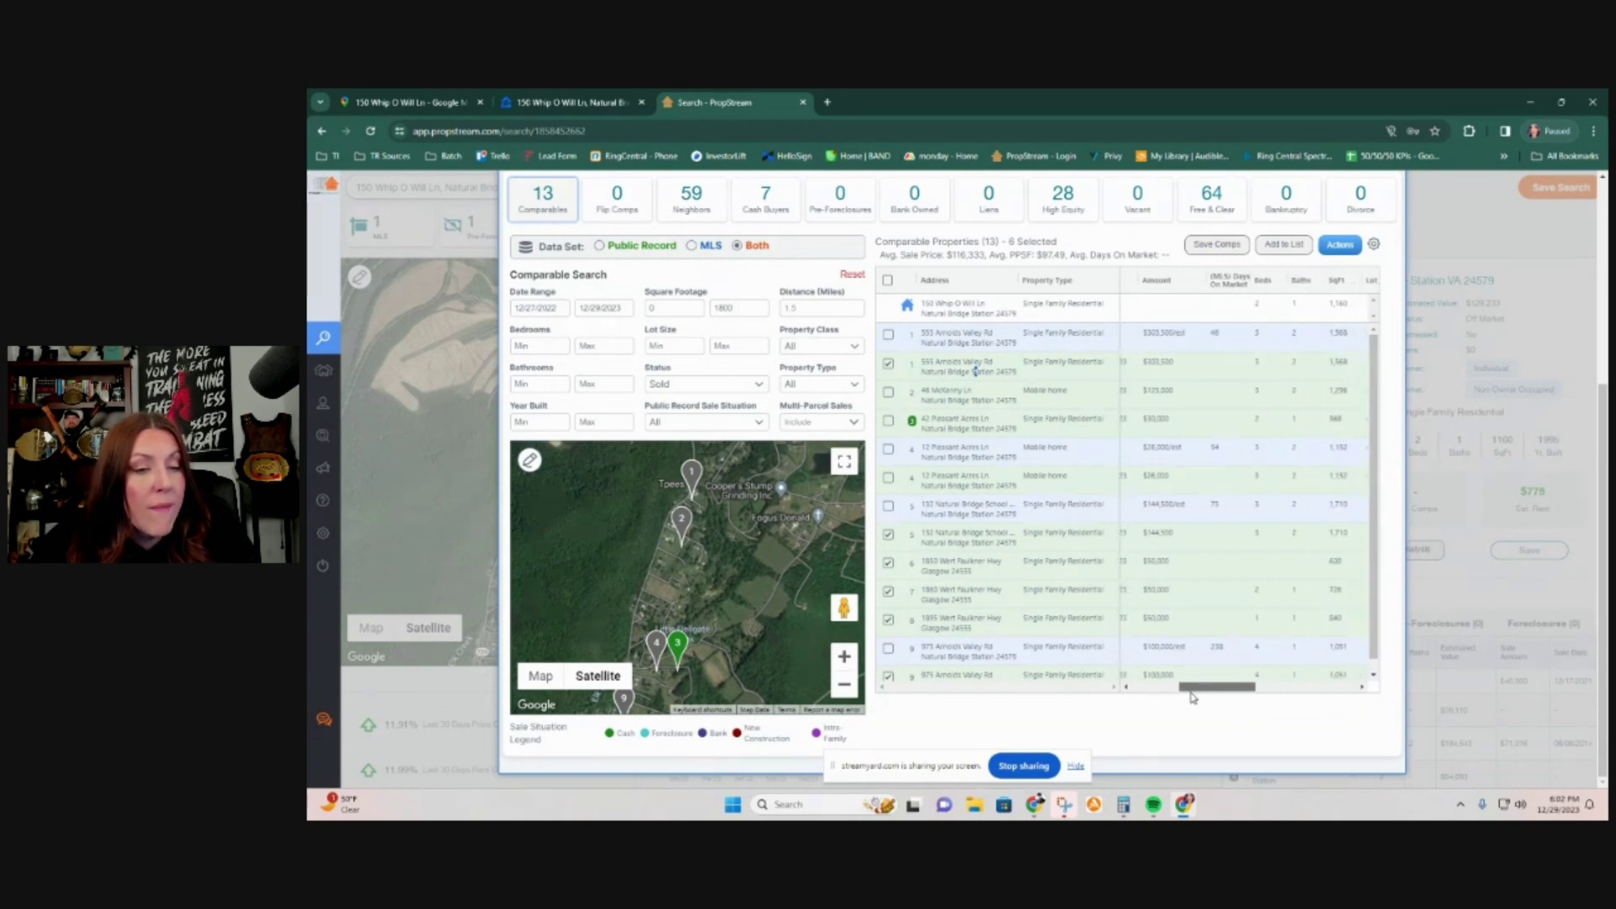
left_click(888, 508)
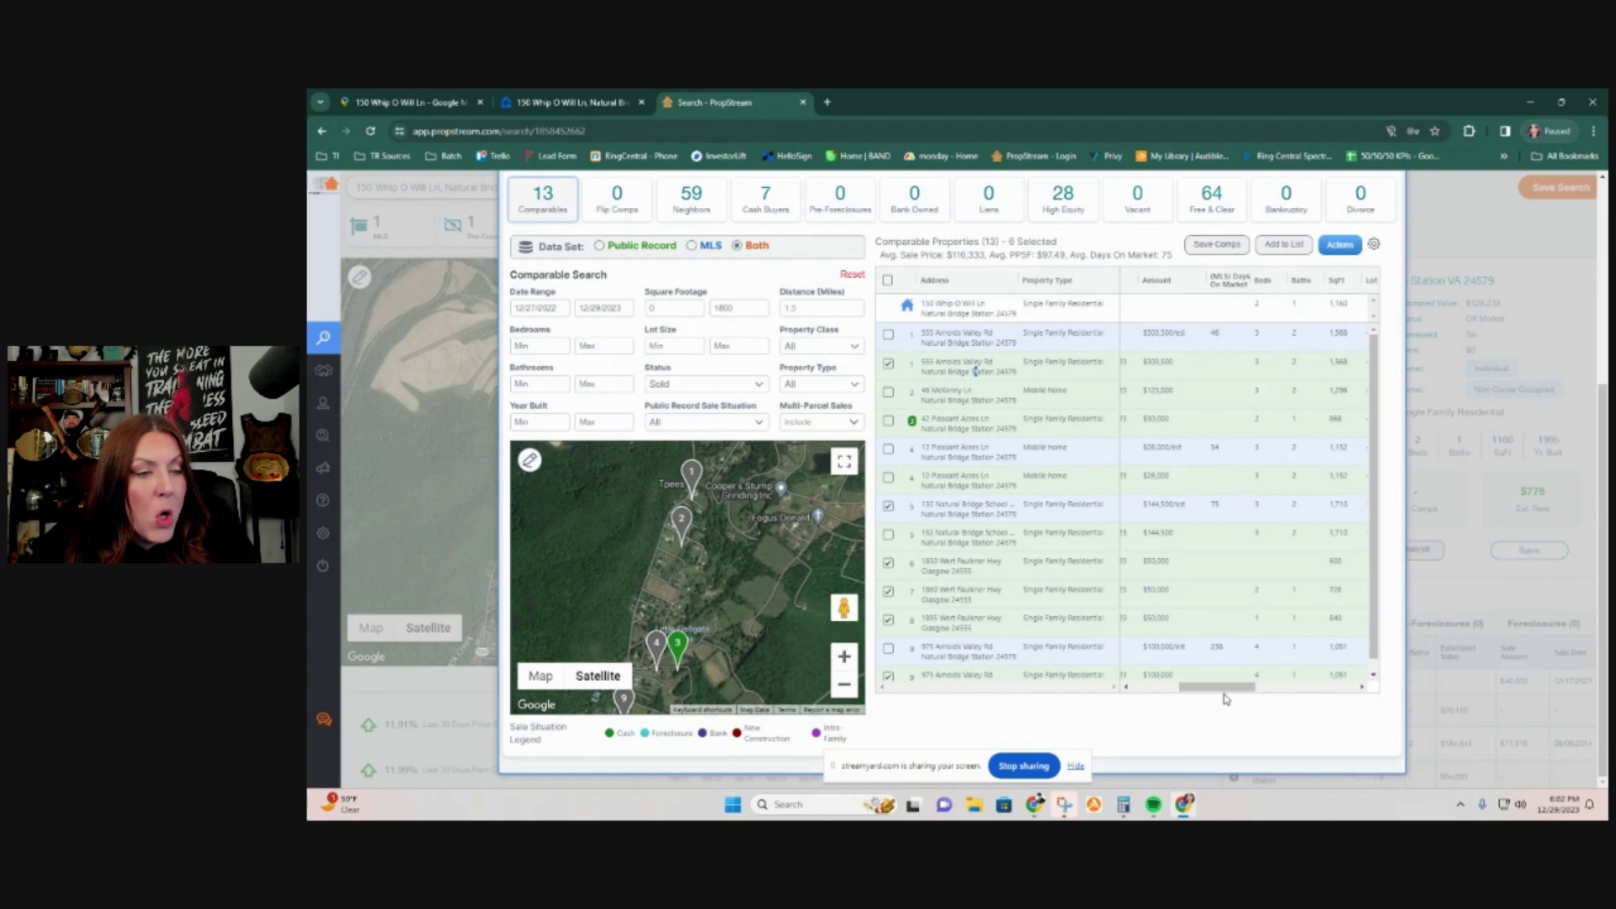
left_click_drag(1231, 691, 1276, 694)
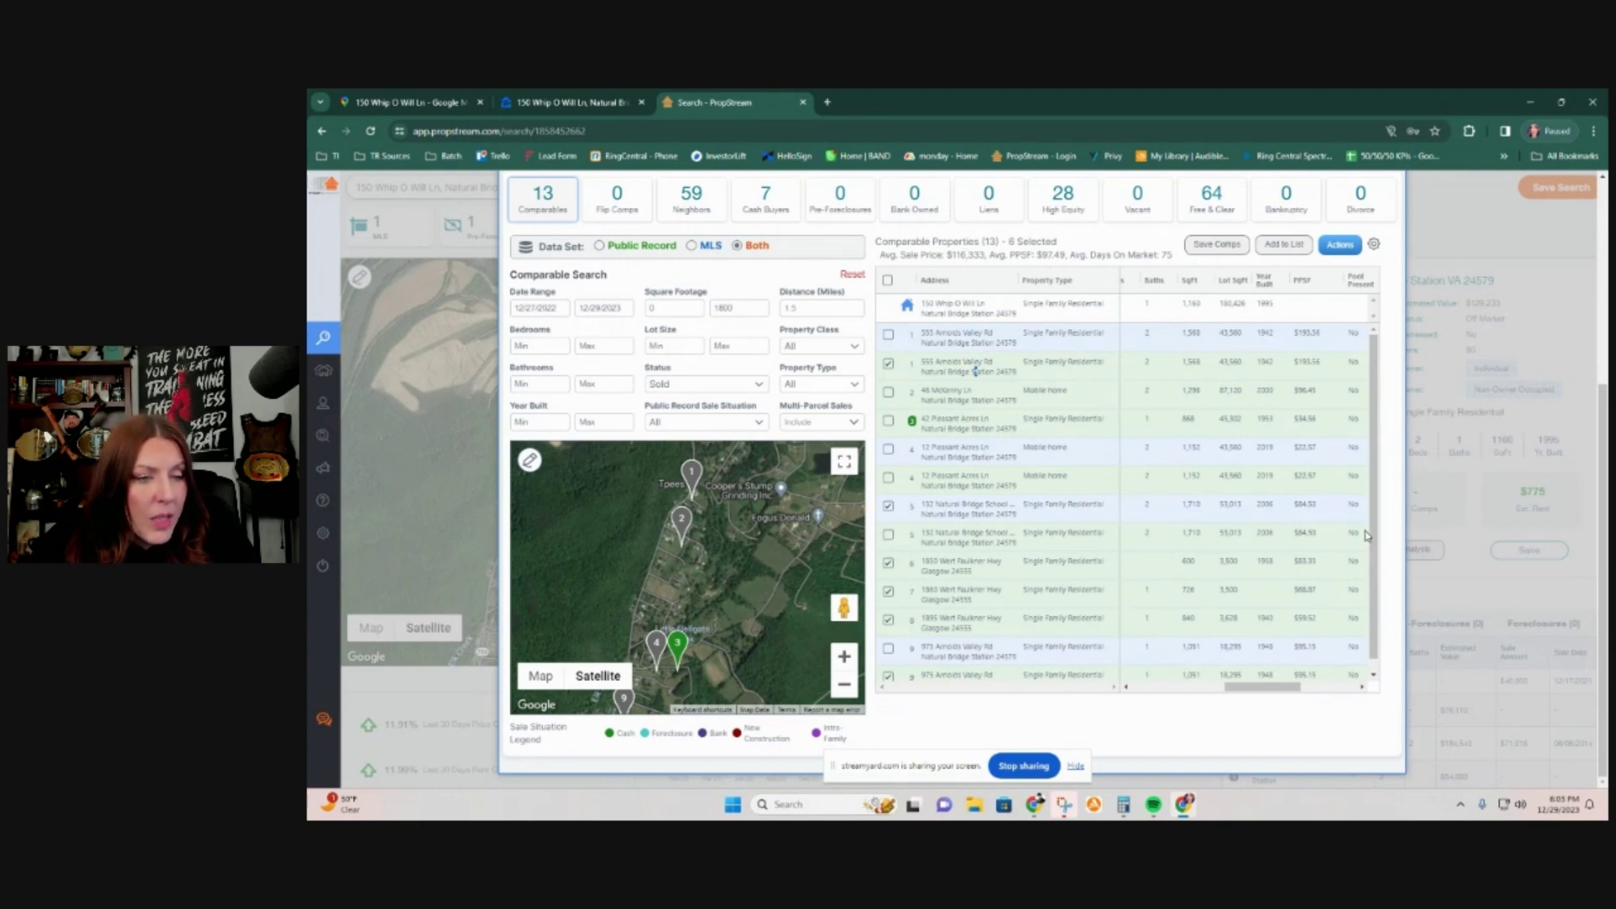
left_click_drag(1279, 686, 1109, 689)
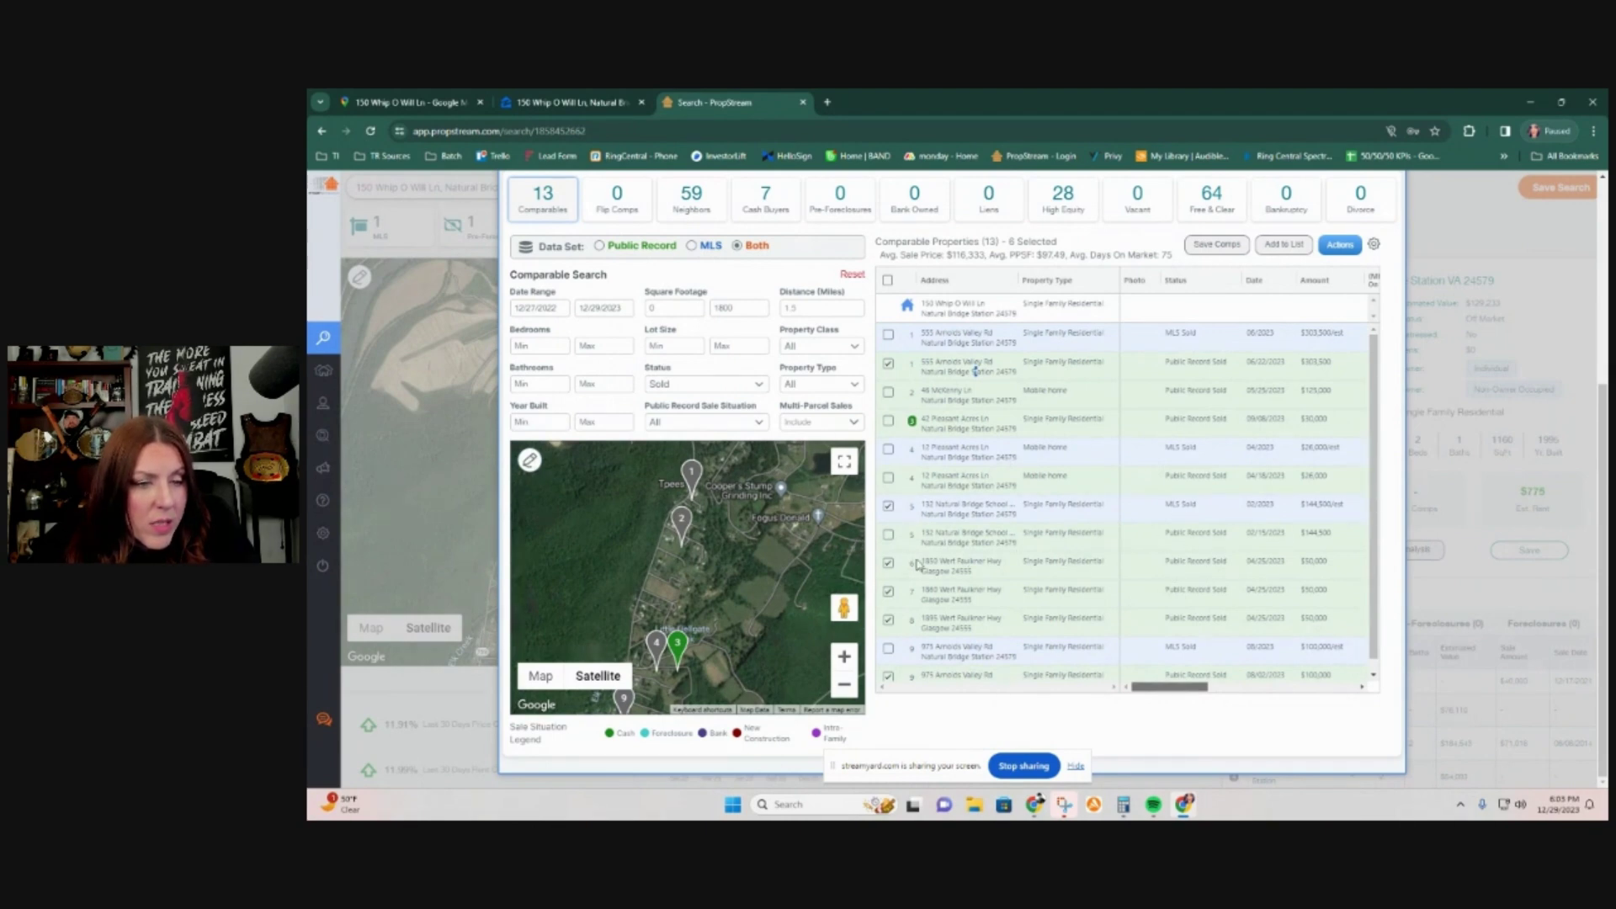
left_click(894, 575)
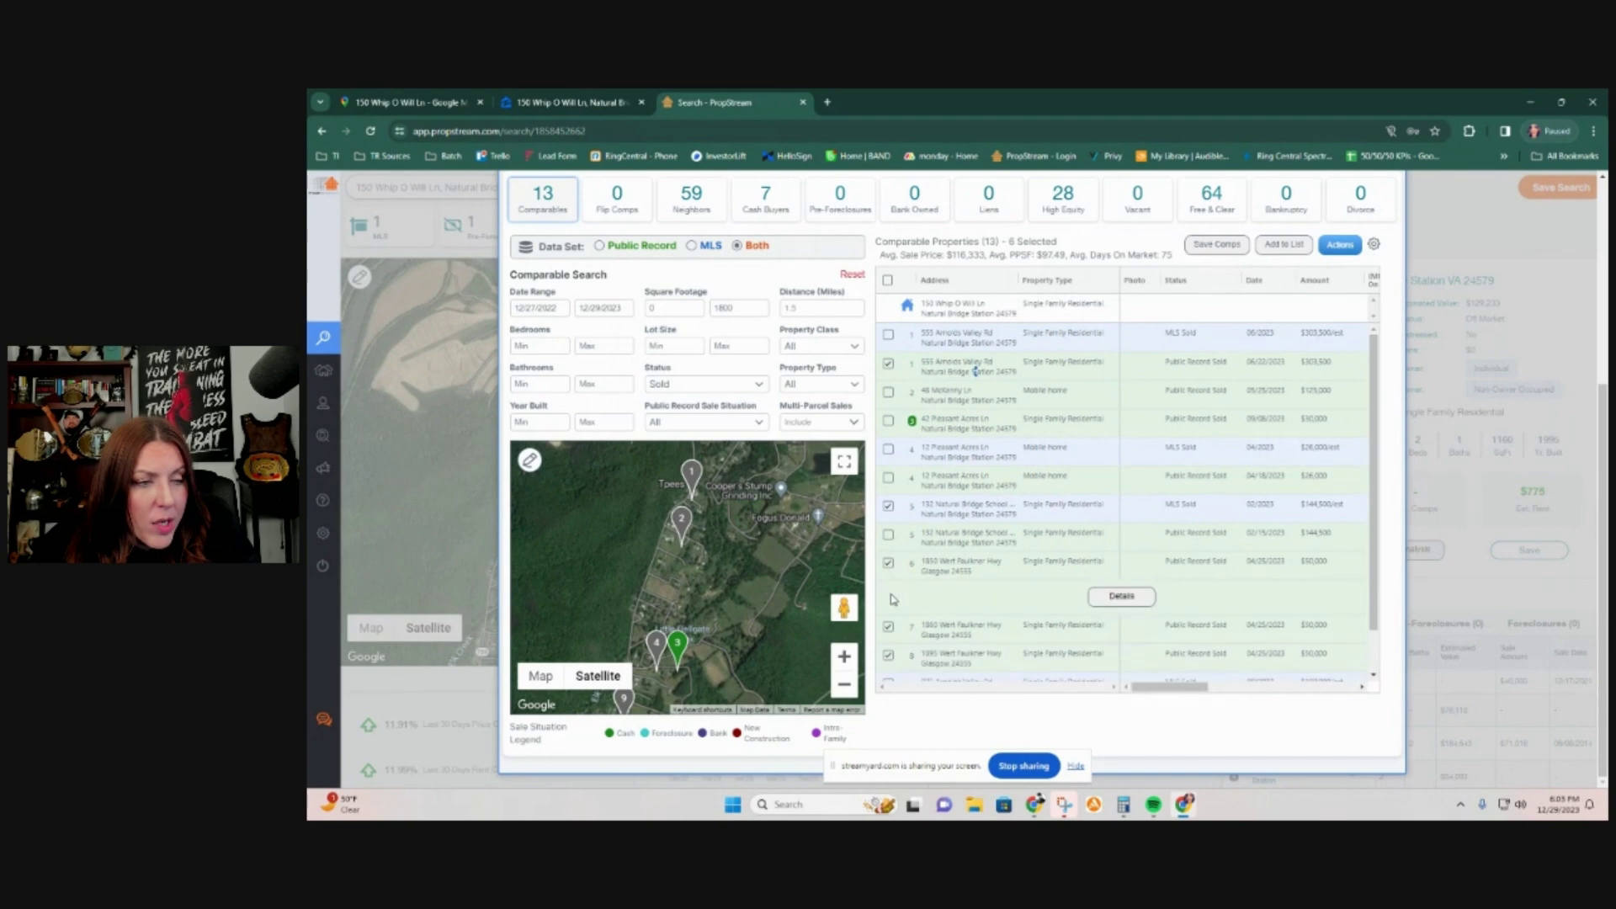
left_click(887, 562)
left_click(888, 627)
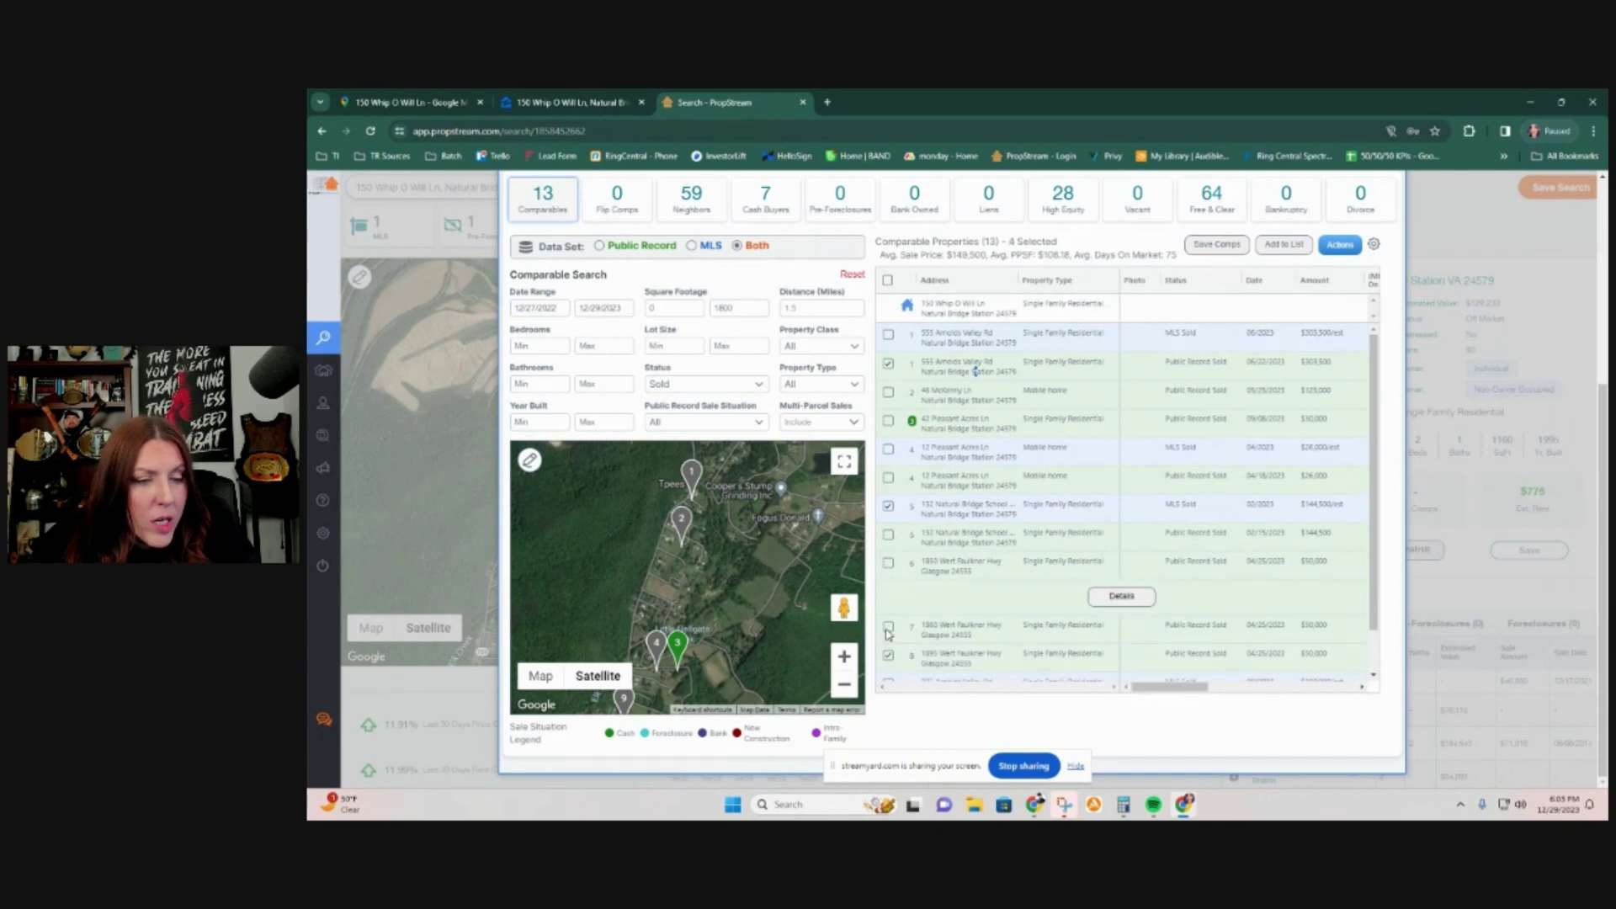
scroll(888, 633, "down", 1)
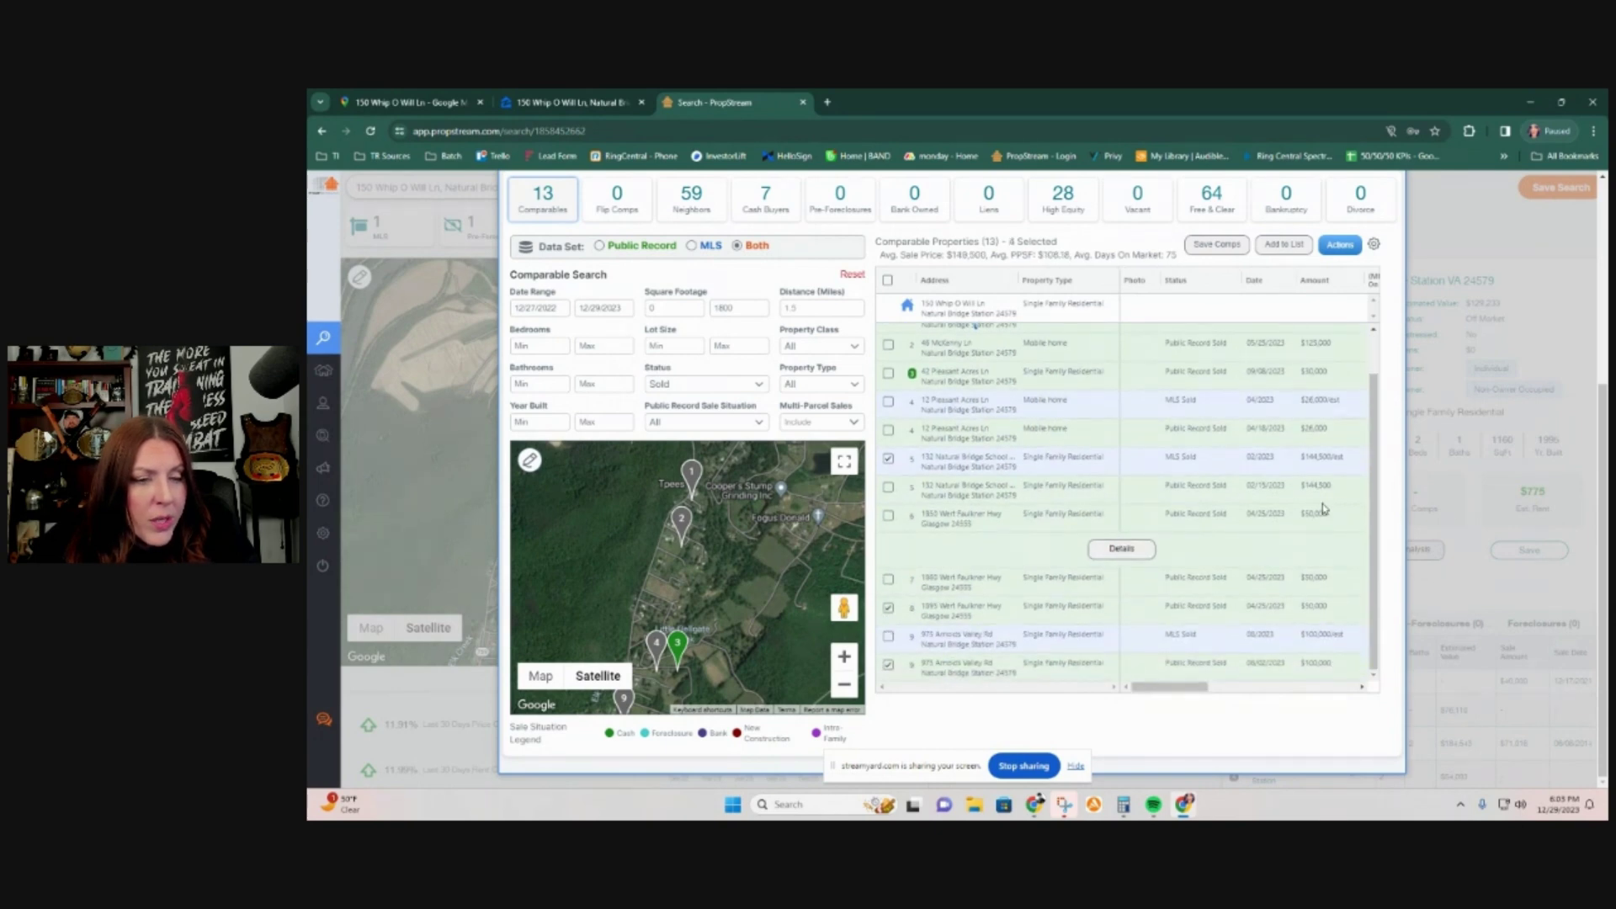
left_click(888, 608)
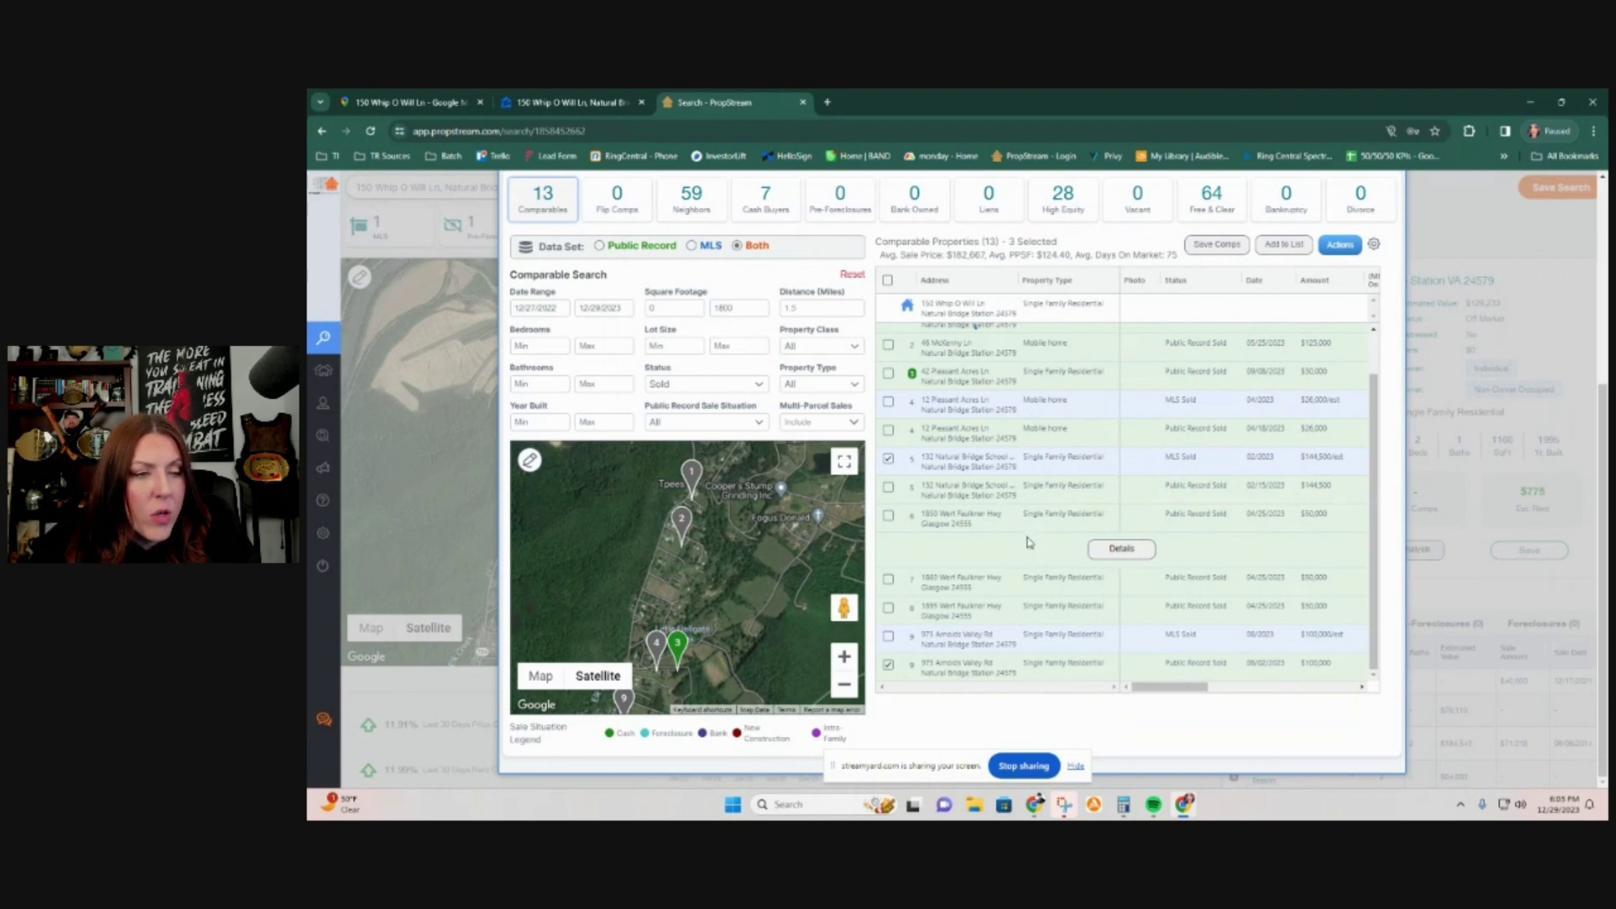
left_click_drag(983, 528, 915, 520)
left_click_drag(1151, 688, 1211, 693)
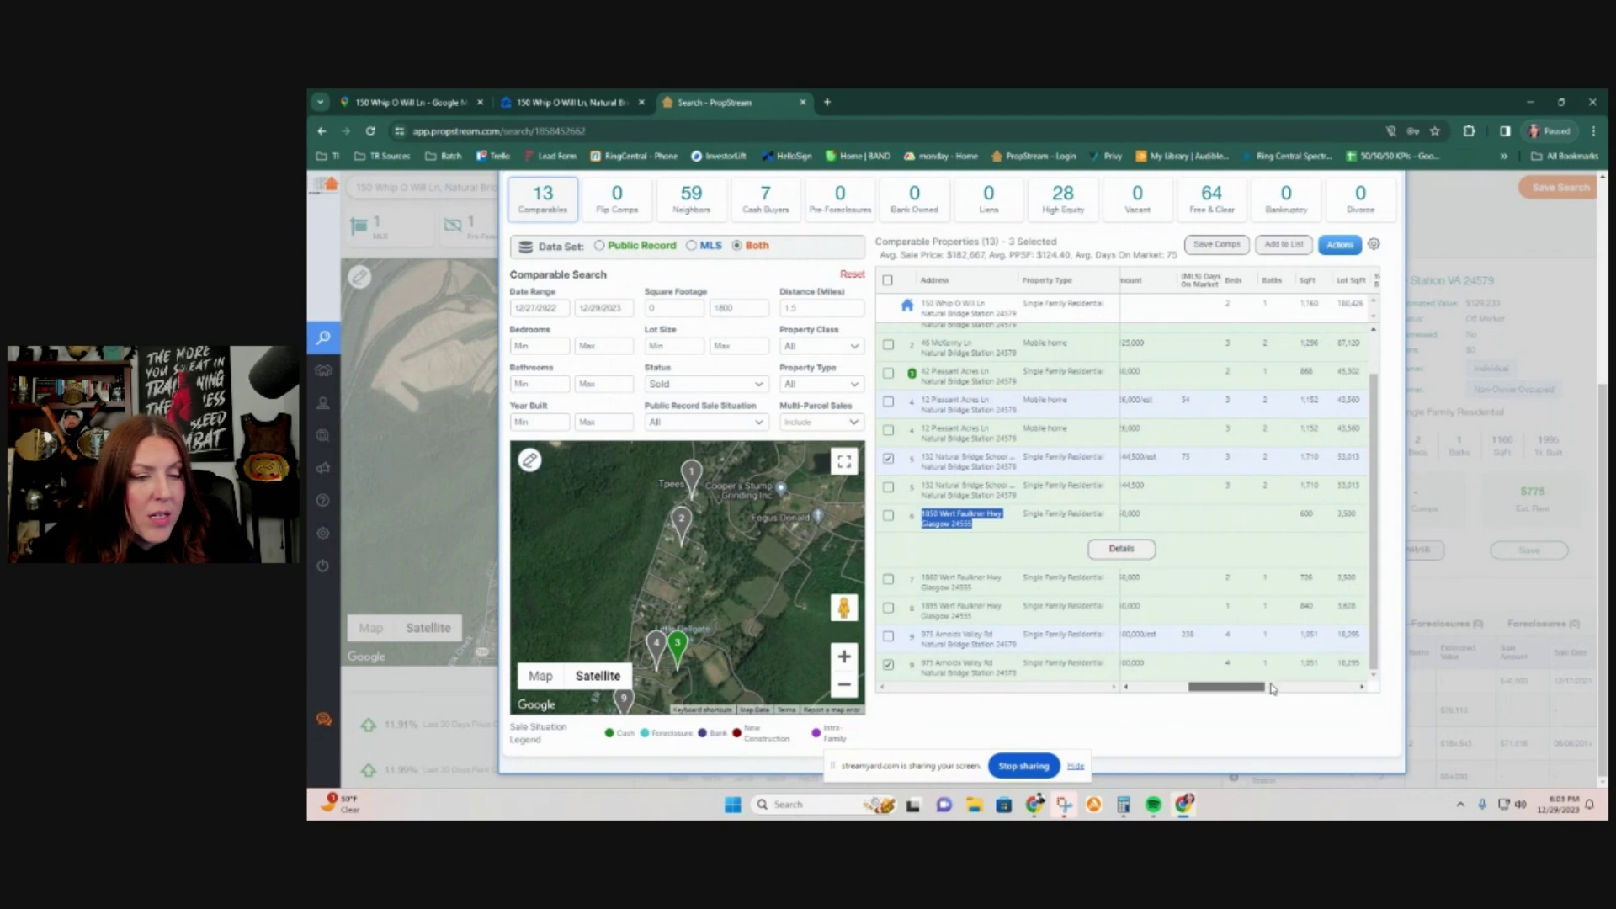
left_click_drag(1259, 690, 1294, 691)
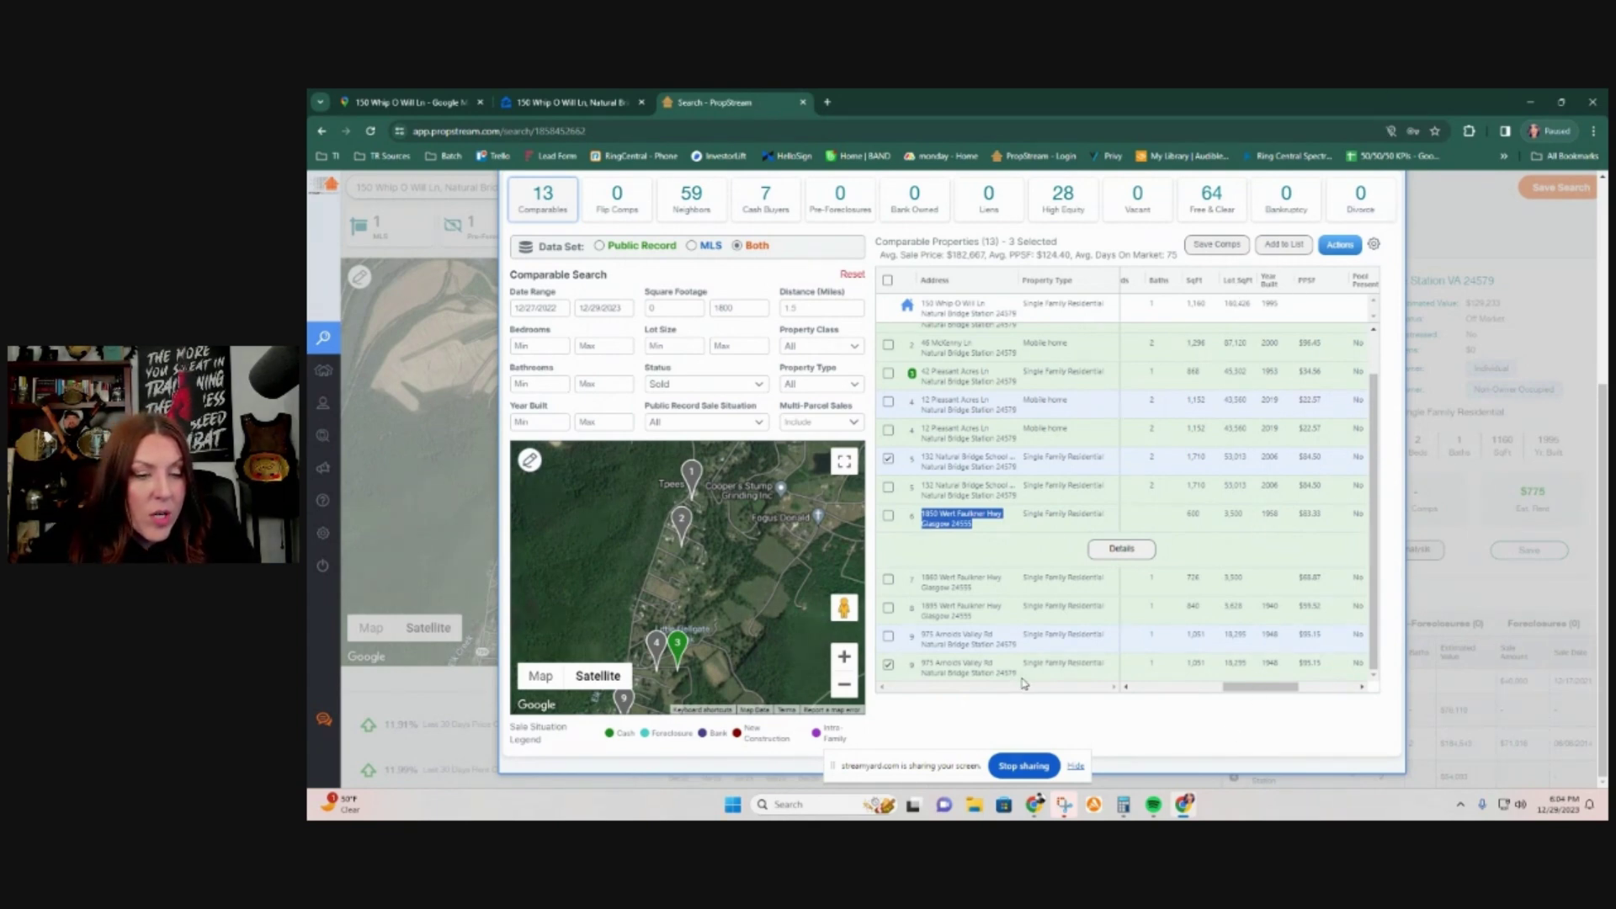
left_click_drag(1019, 680, 925, 664)
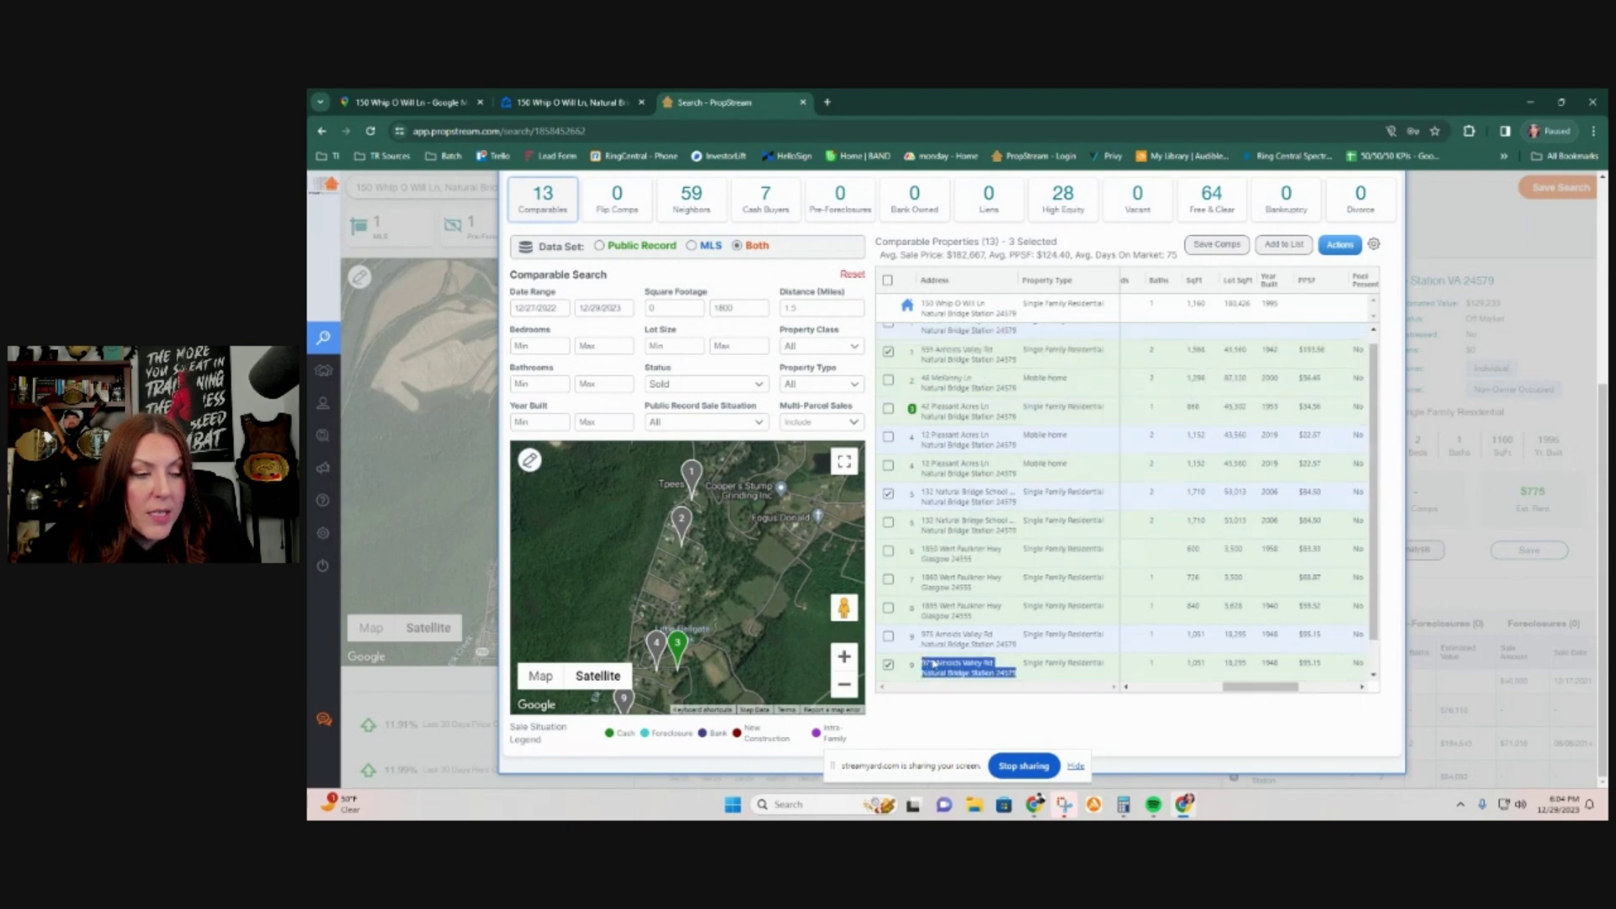
right_click(960, 674)
left_click(1019, 567)
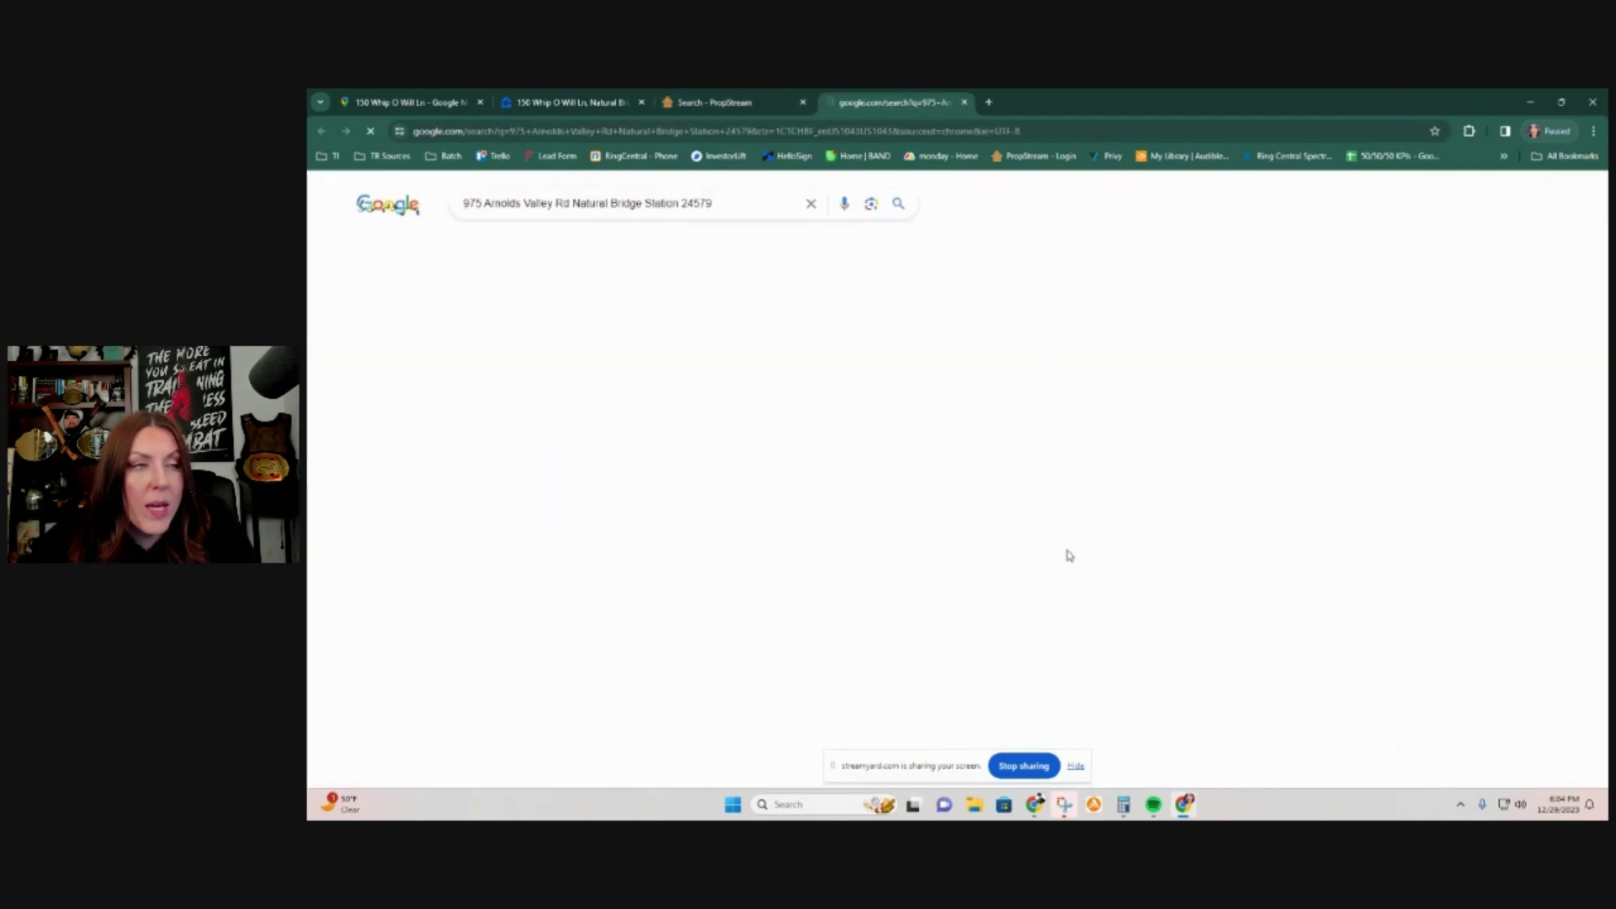
left_click(665, 658)
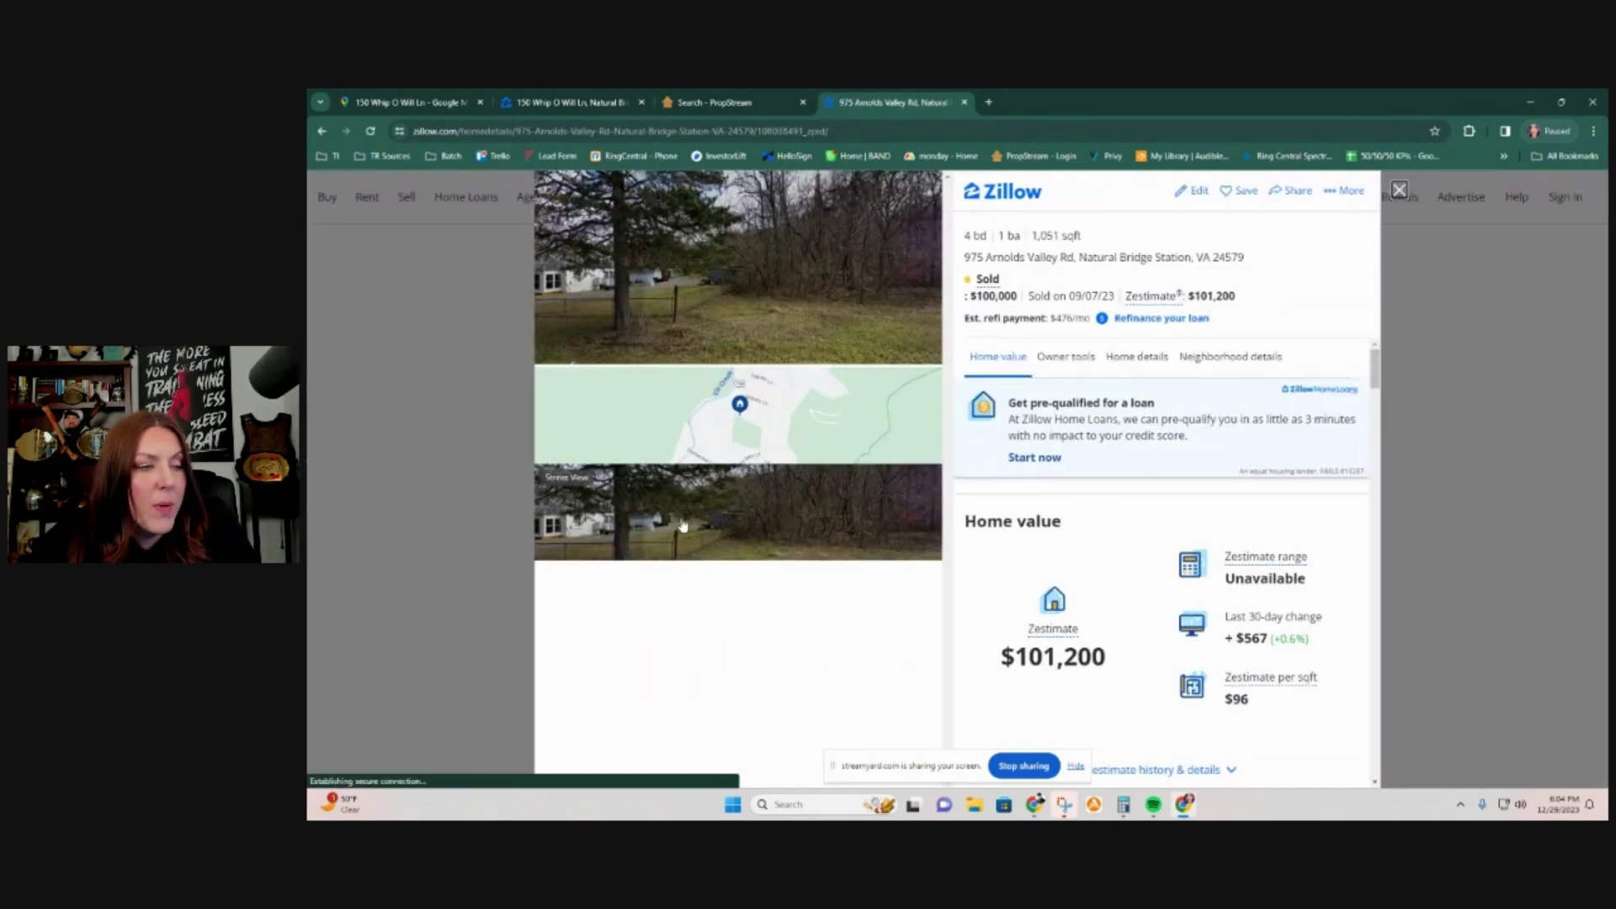
left_click(682, 524)
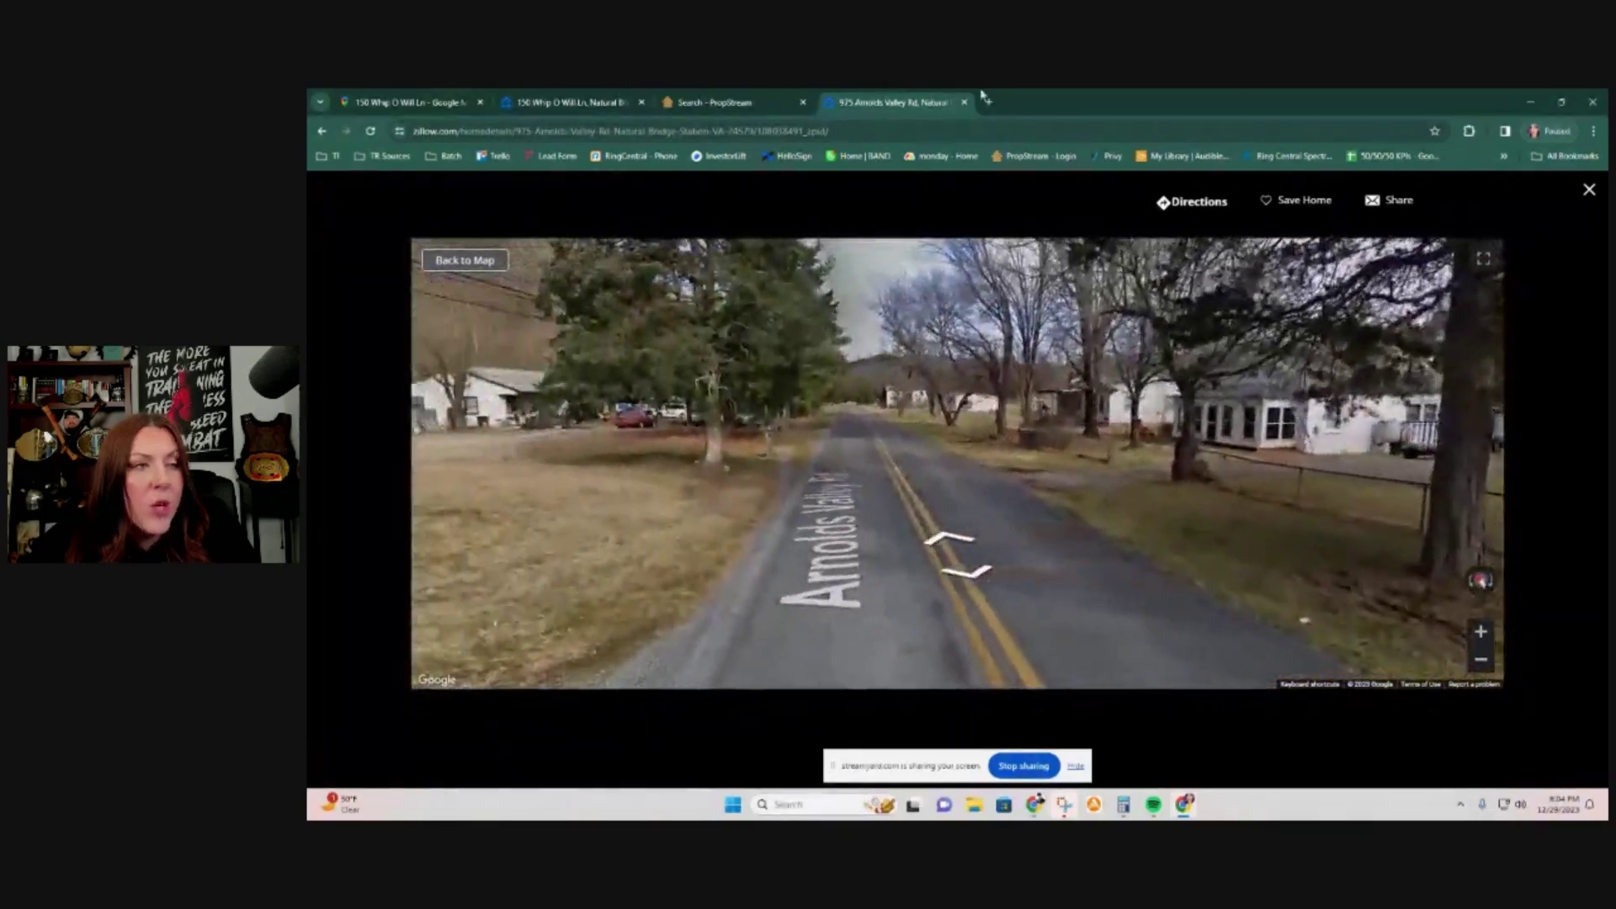
left_click(1589, 191)
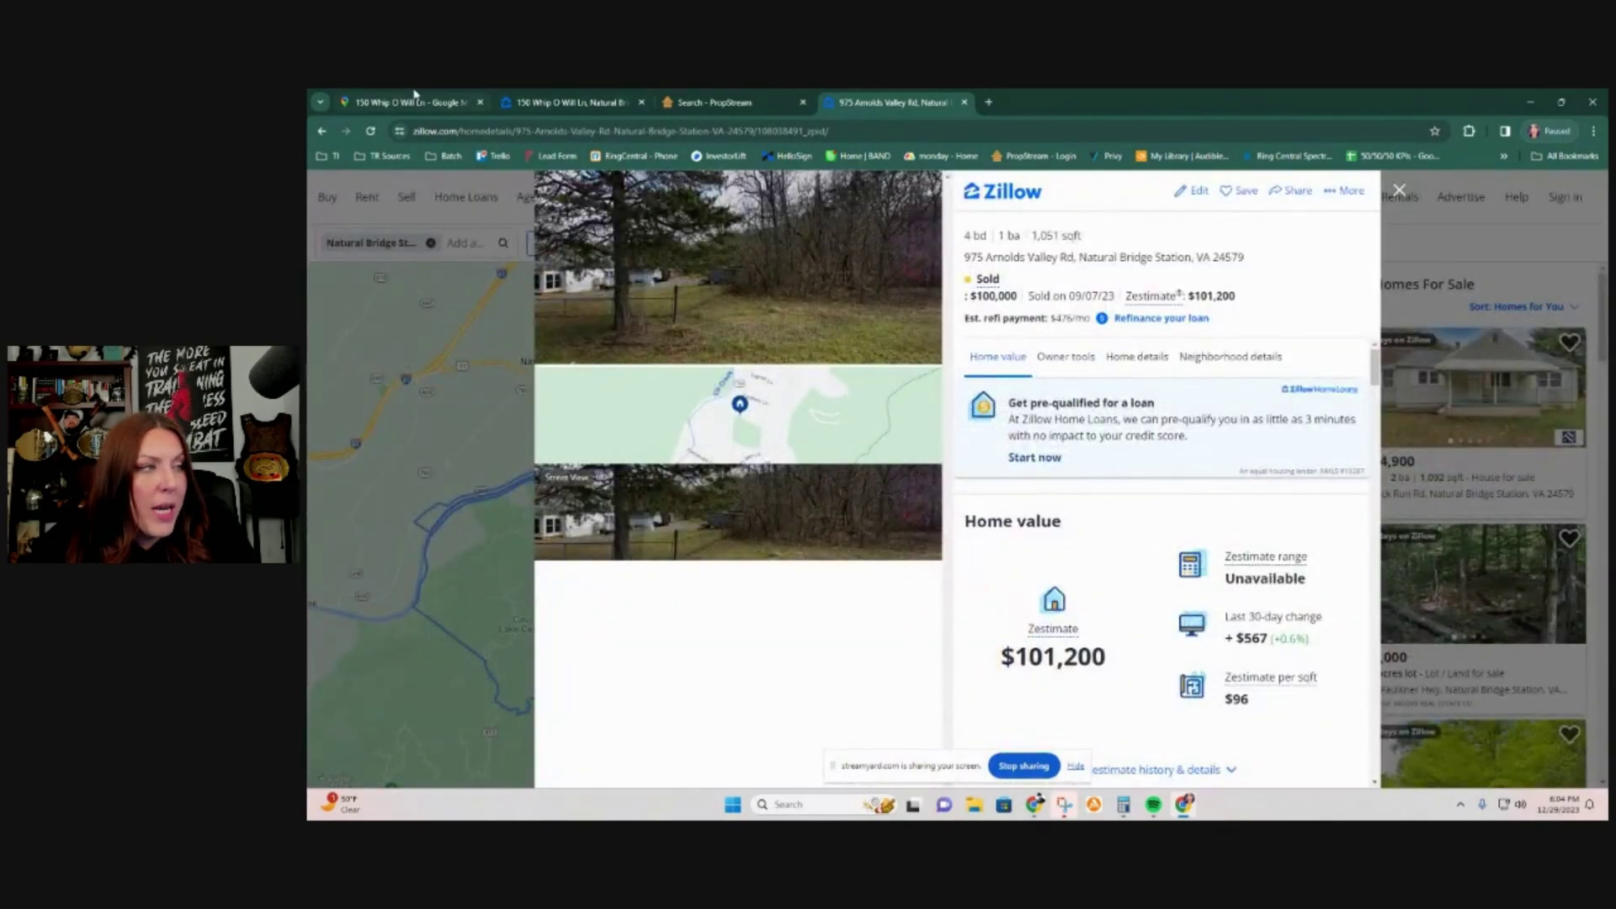
left_click(404, 102)
scroll(1022, 593, "up", 5)
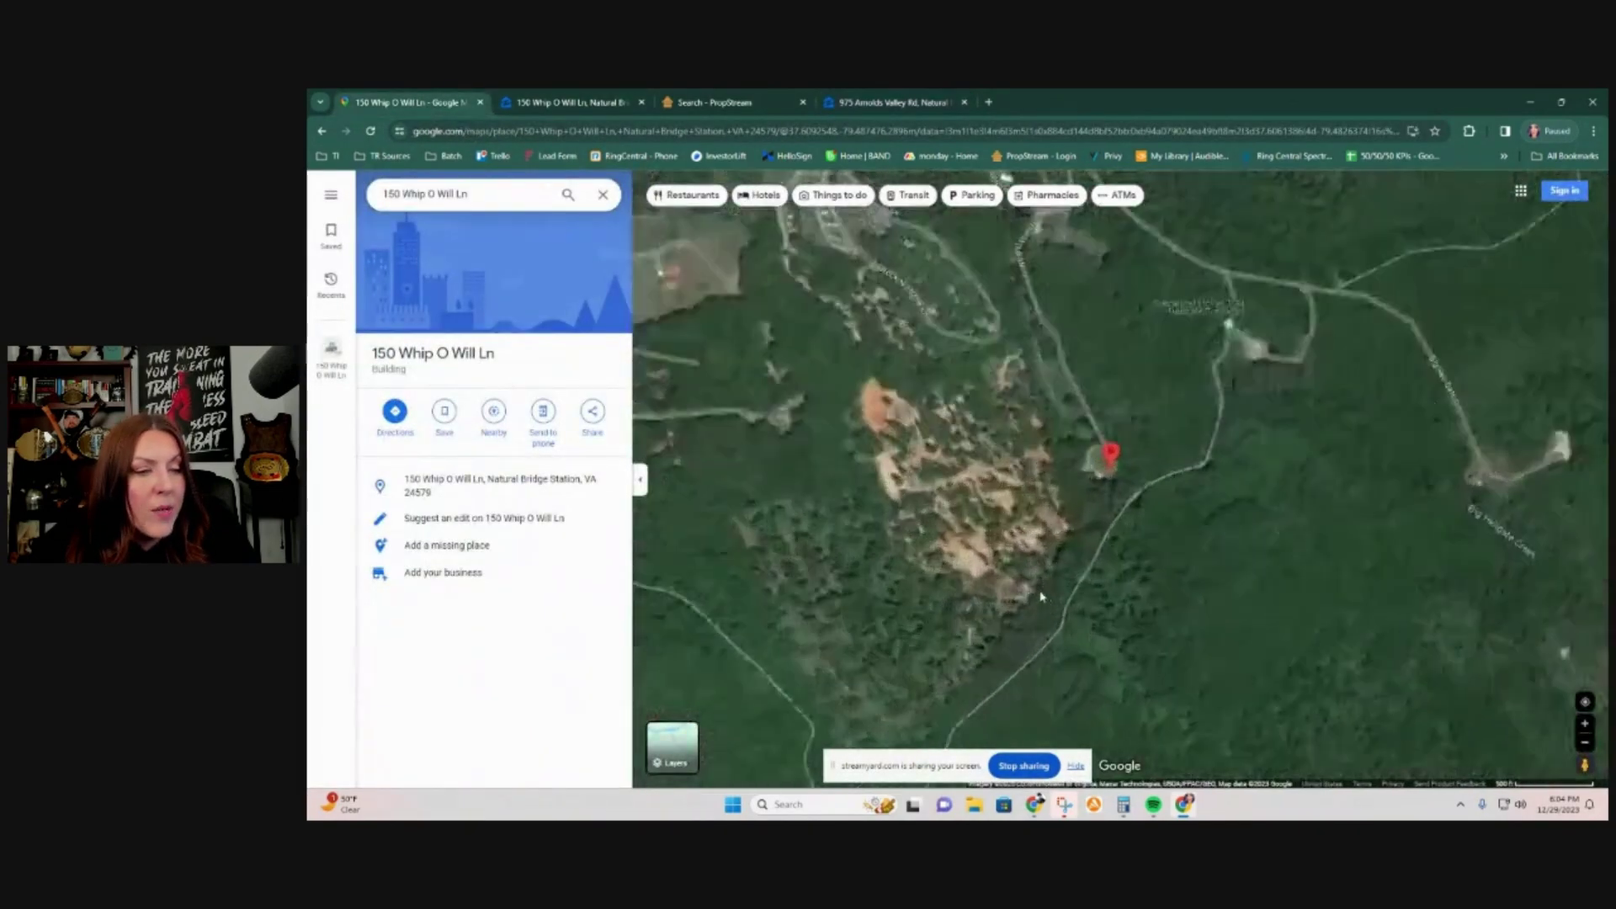
scroll(1045, 560, "up", 3)
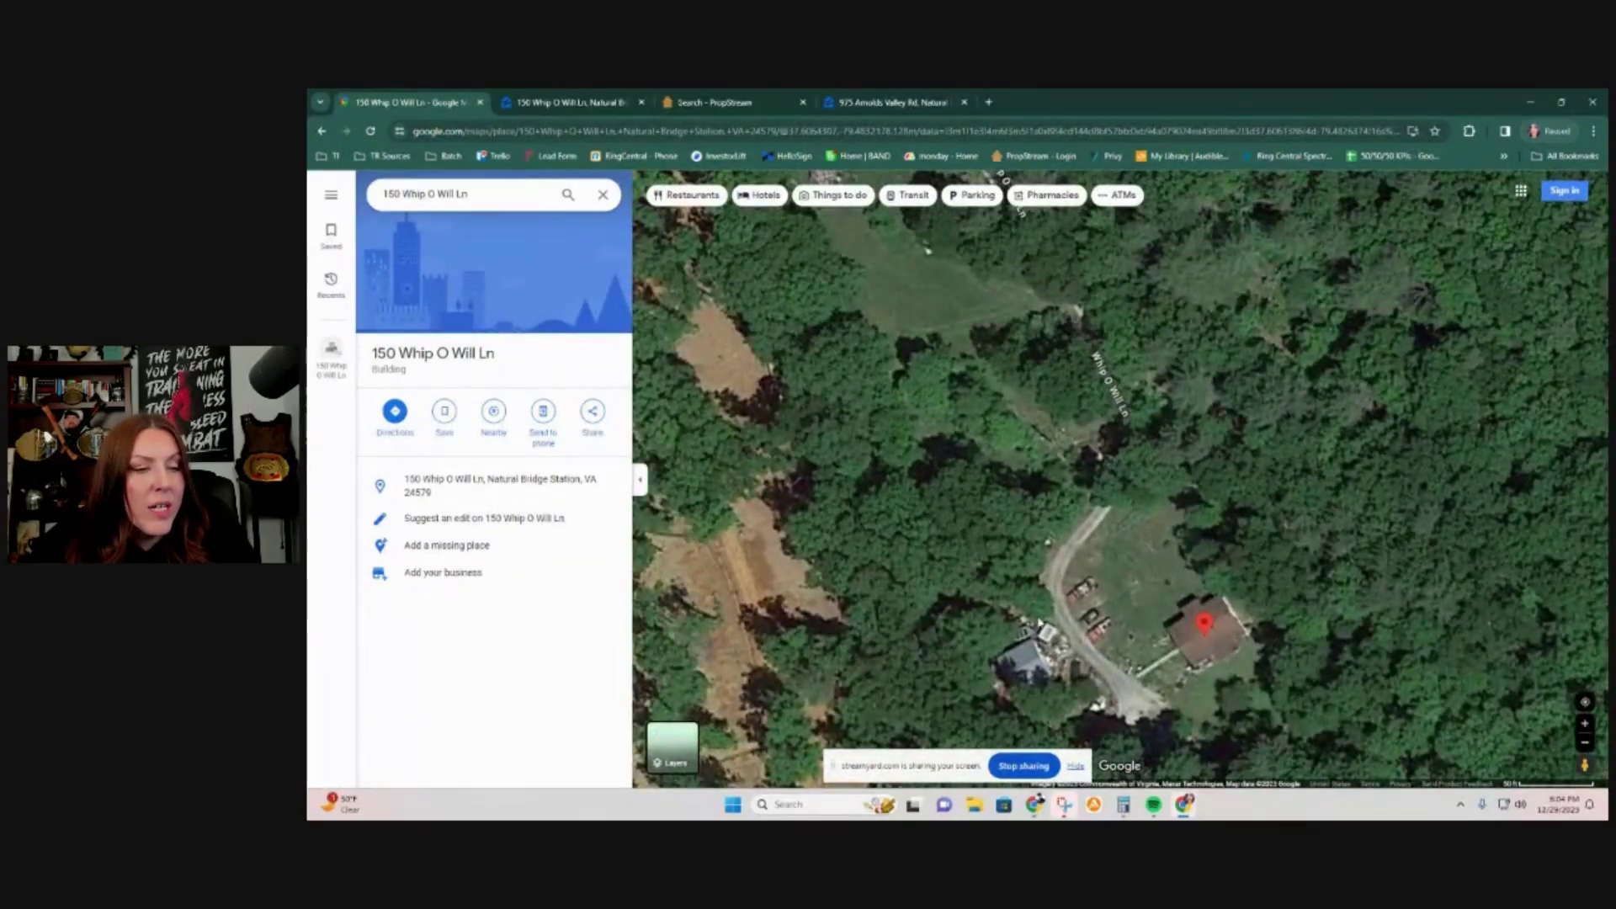
scroll(1110, 719, "down", 3)
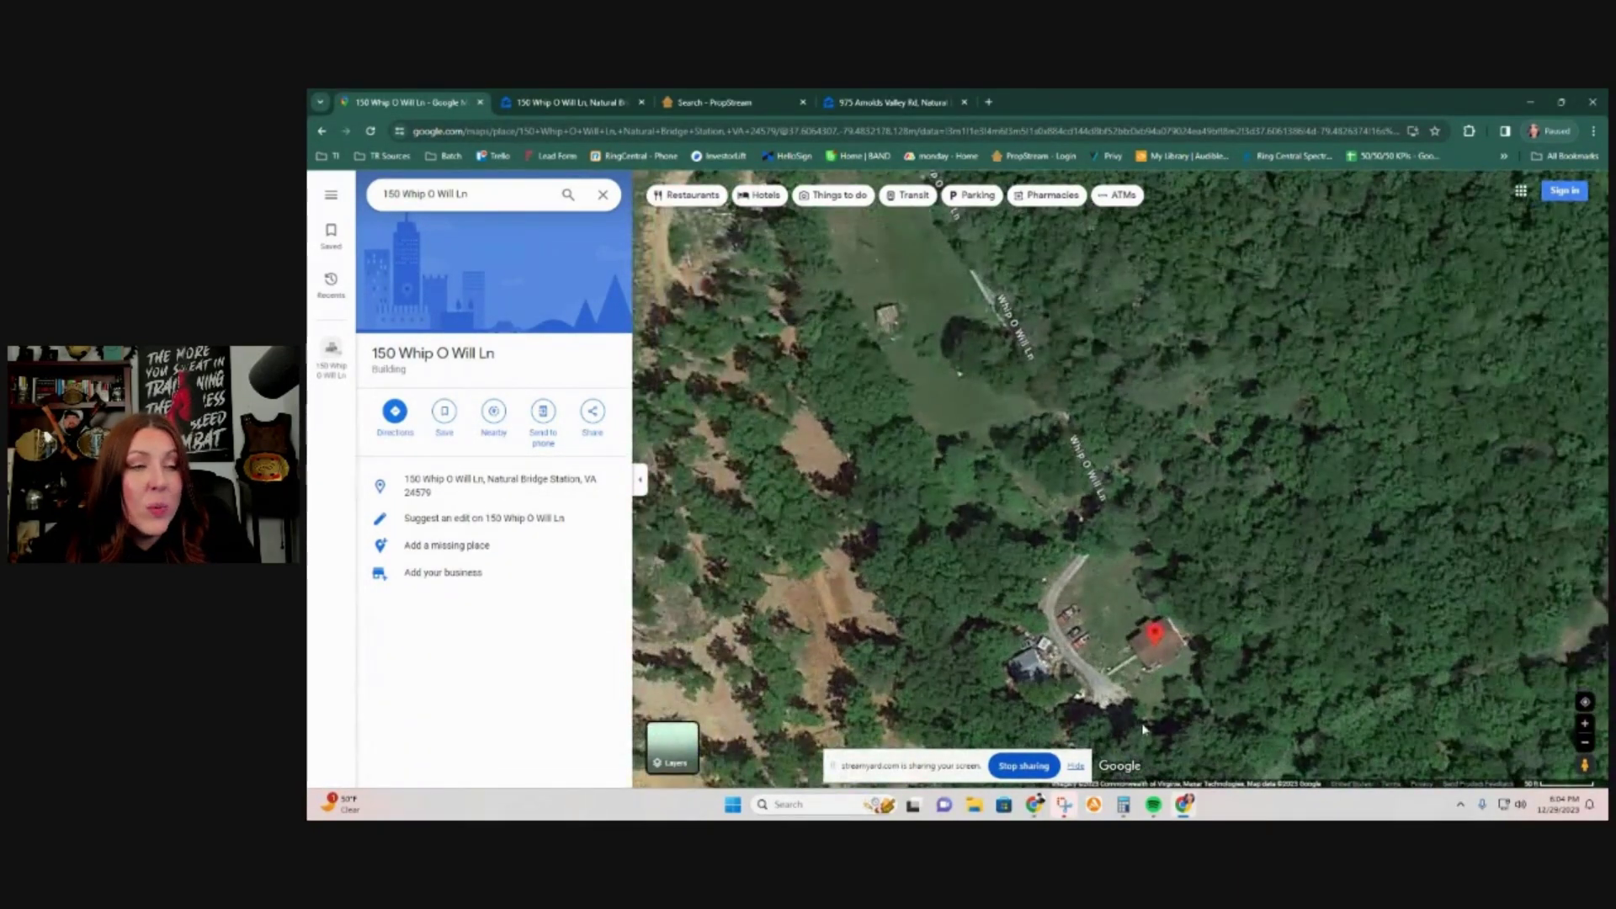
scroll(1111, 714, "down", 4)
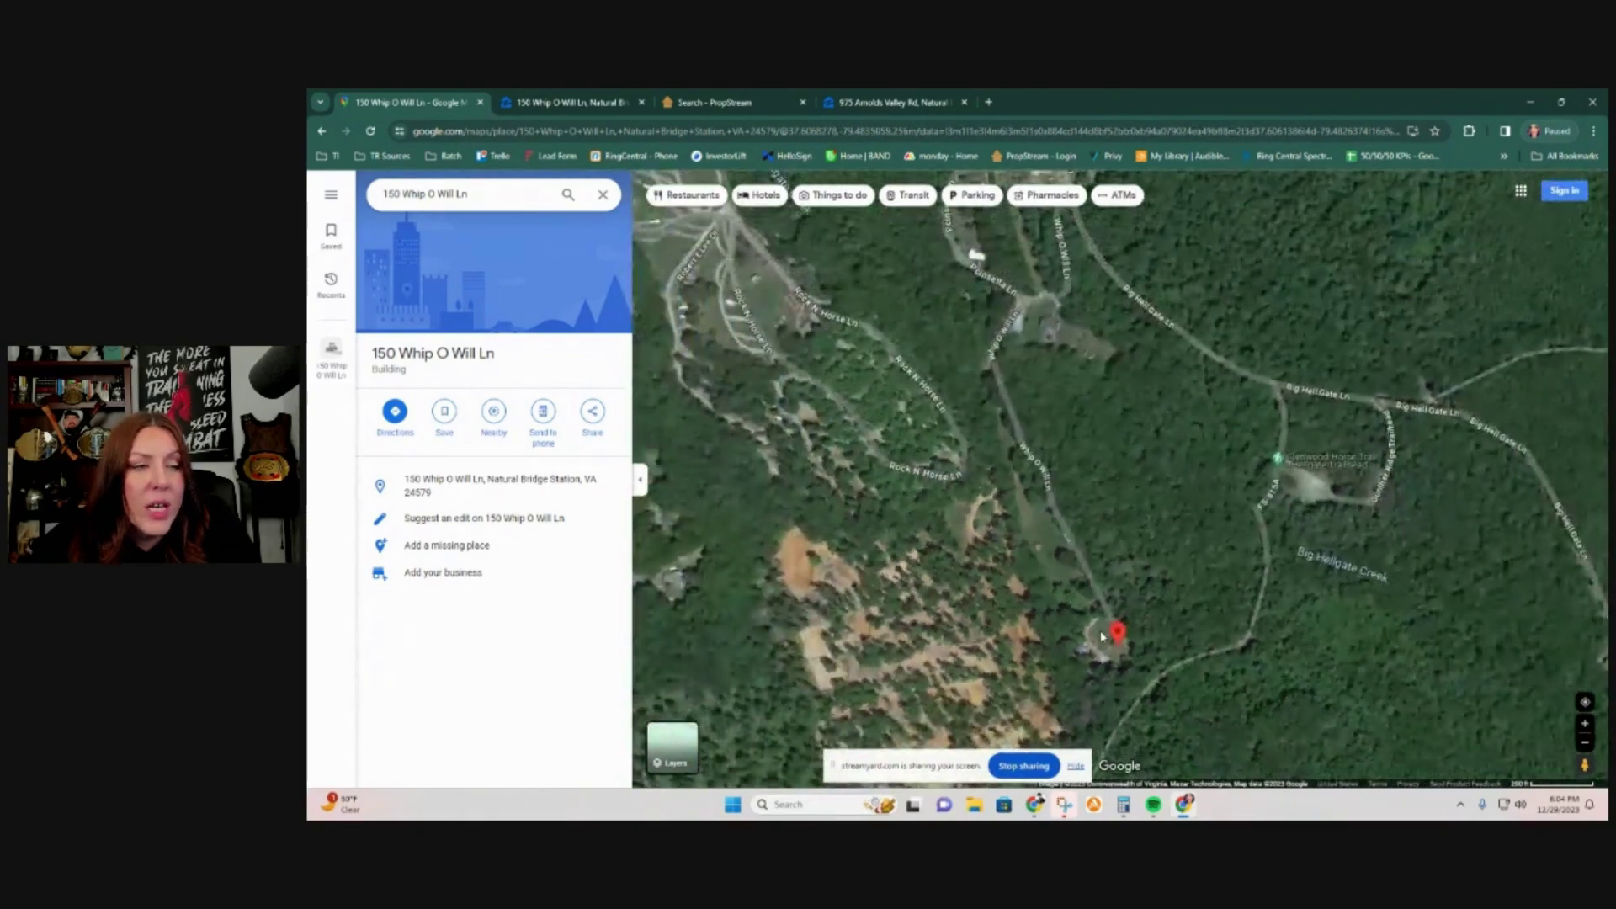
scroll(1122, 612, "down", 2)
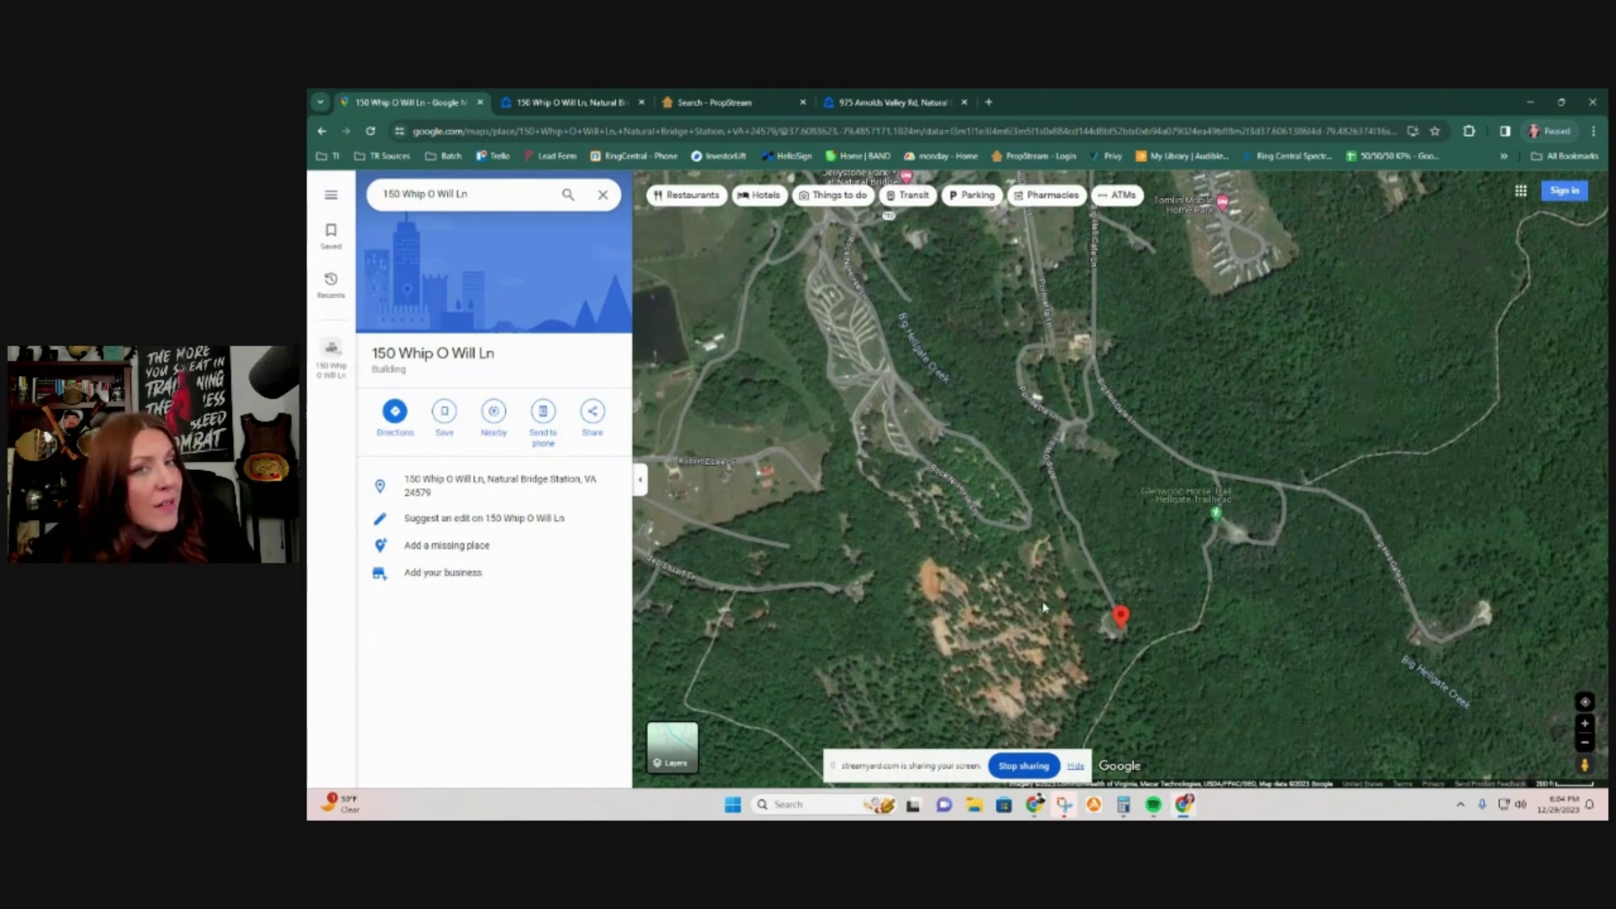
left_click_drag(1585, 766, 1010, 648)
scroll(1010, 648, "down", 3)
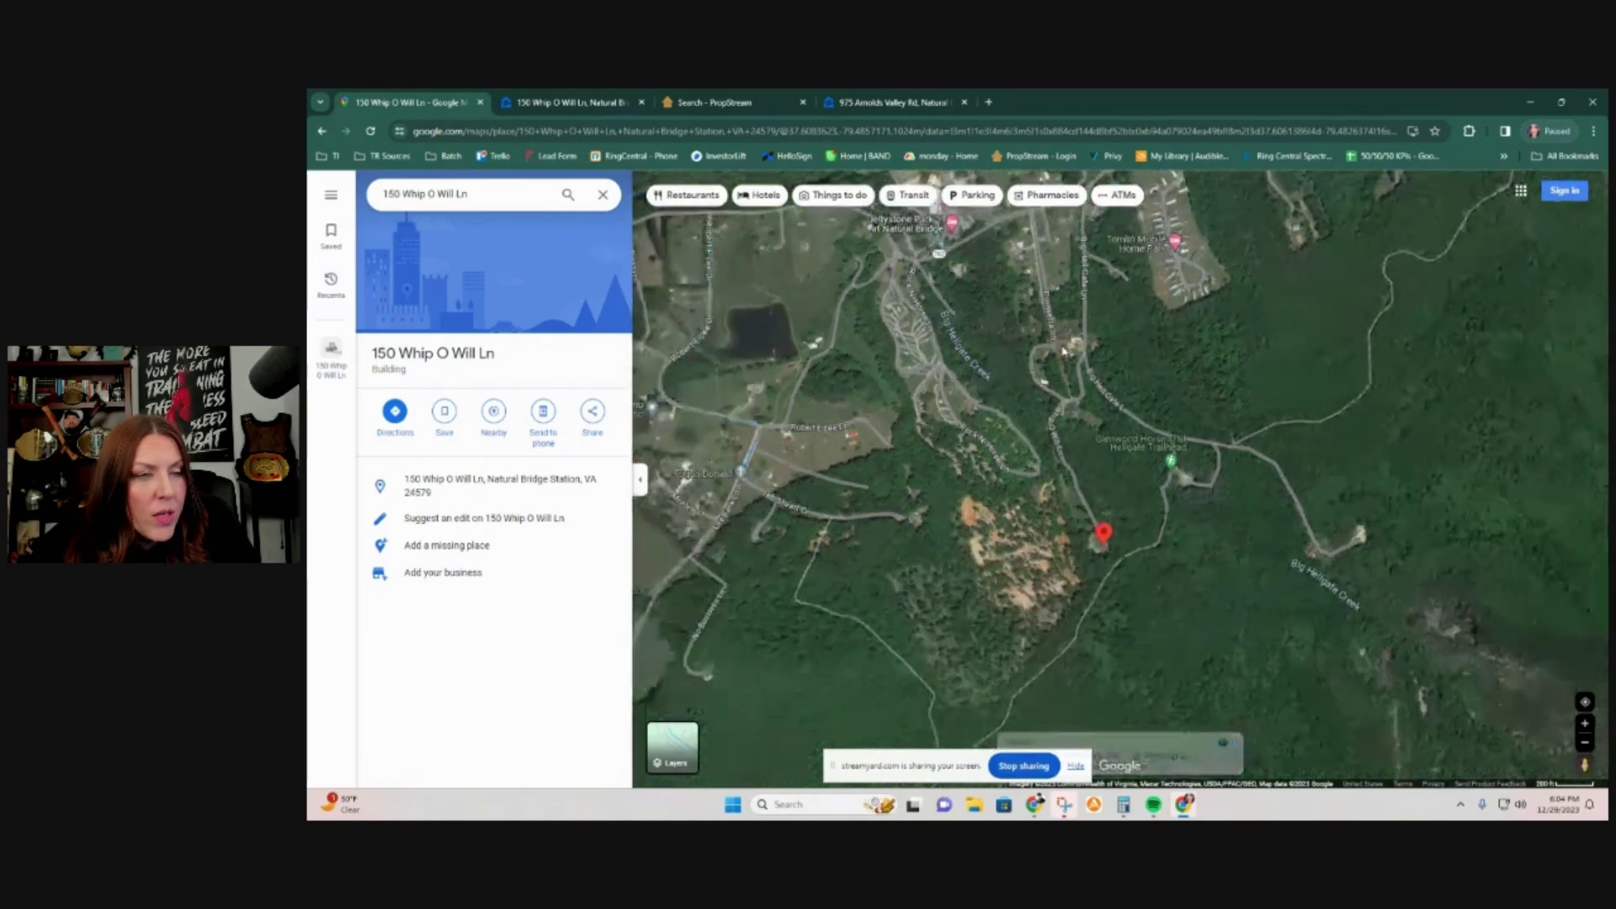
left_click_drag(1585, 766, 1456, 745)
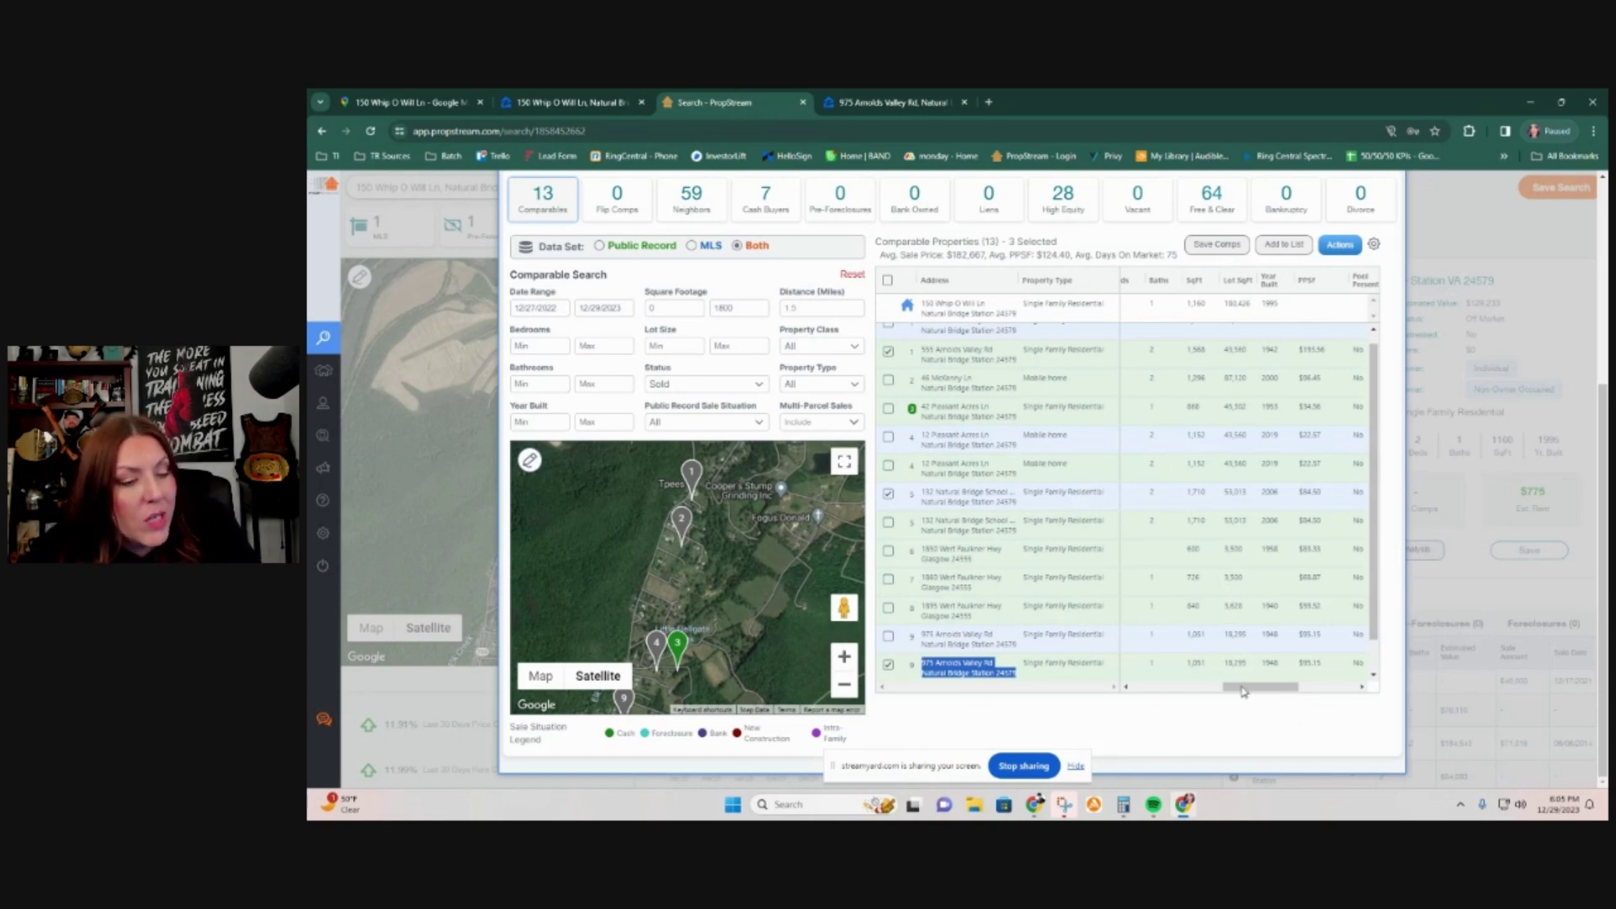
left_click_drag(1243, 690, 1238, 691)
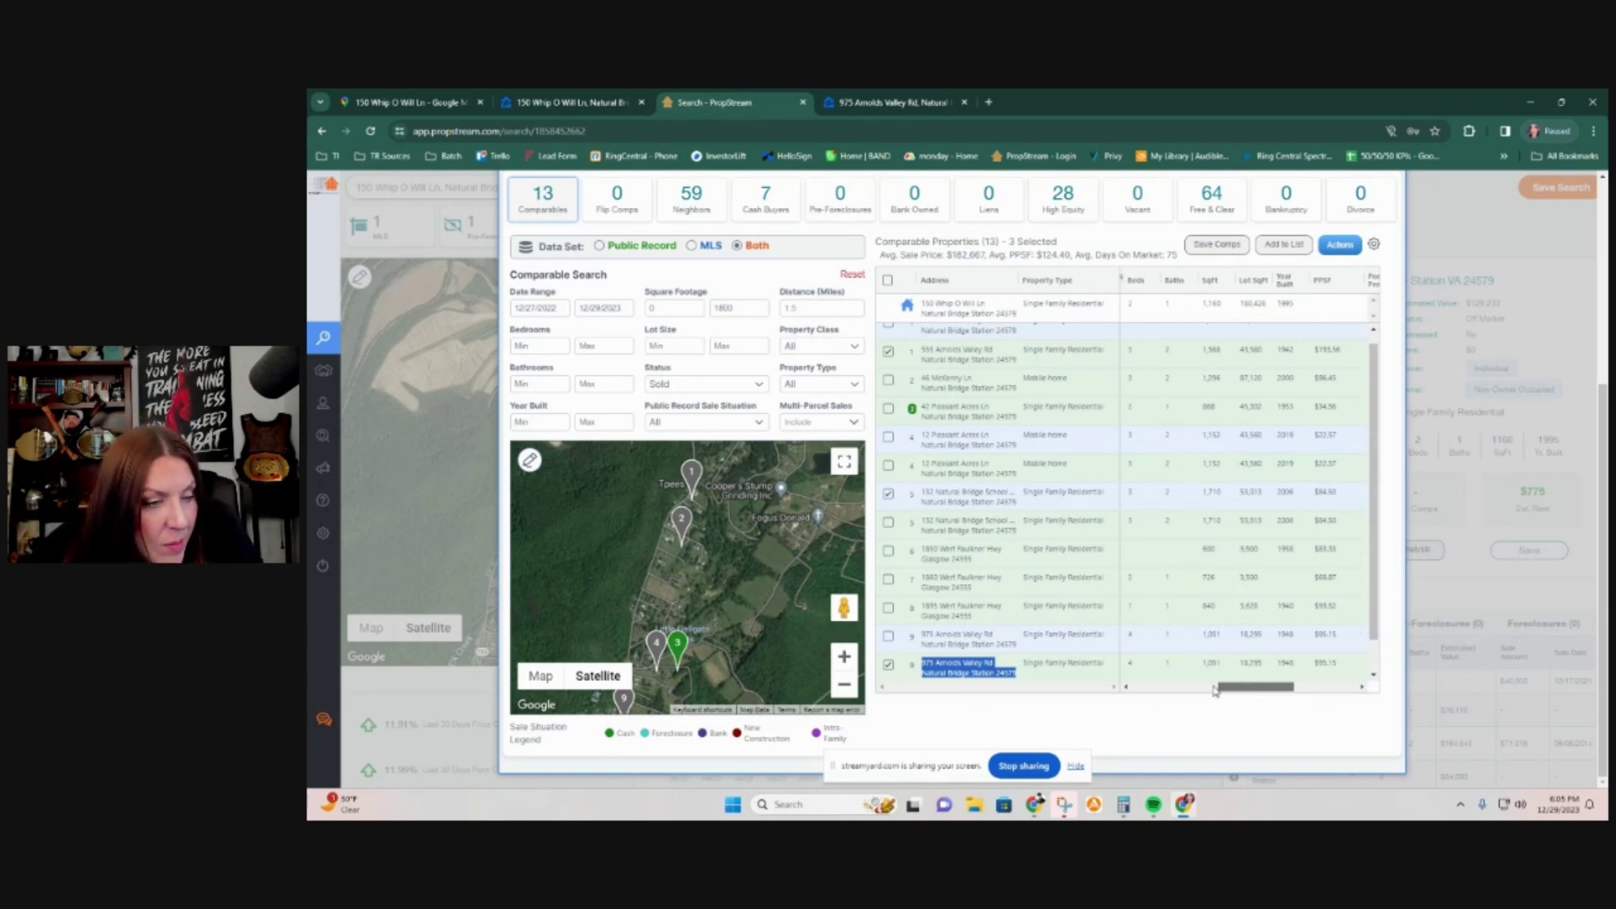
scroll(965, 579, "up", 1)
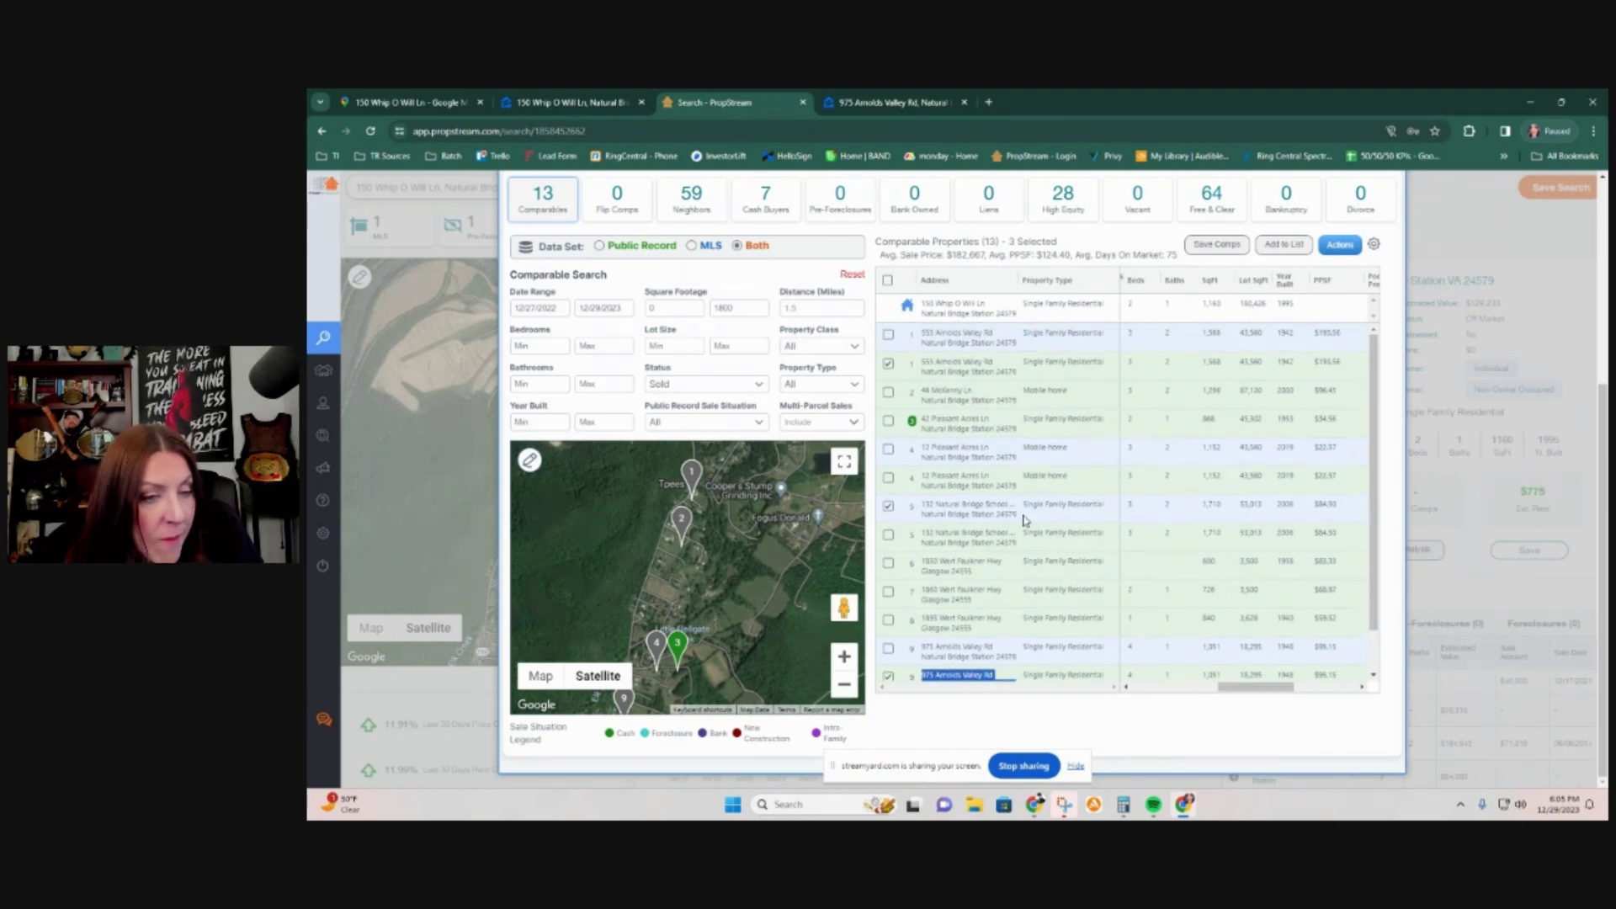
left_click_drag(1286, 692, 1176, 692)
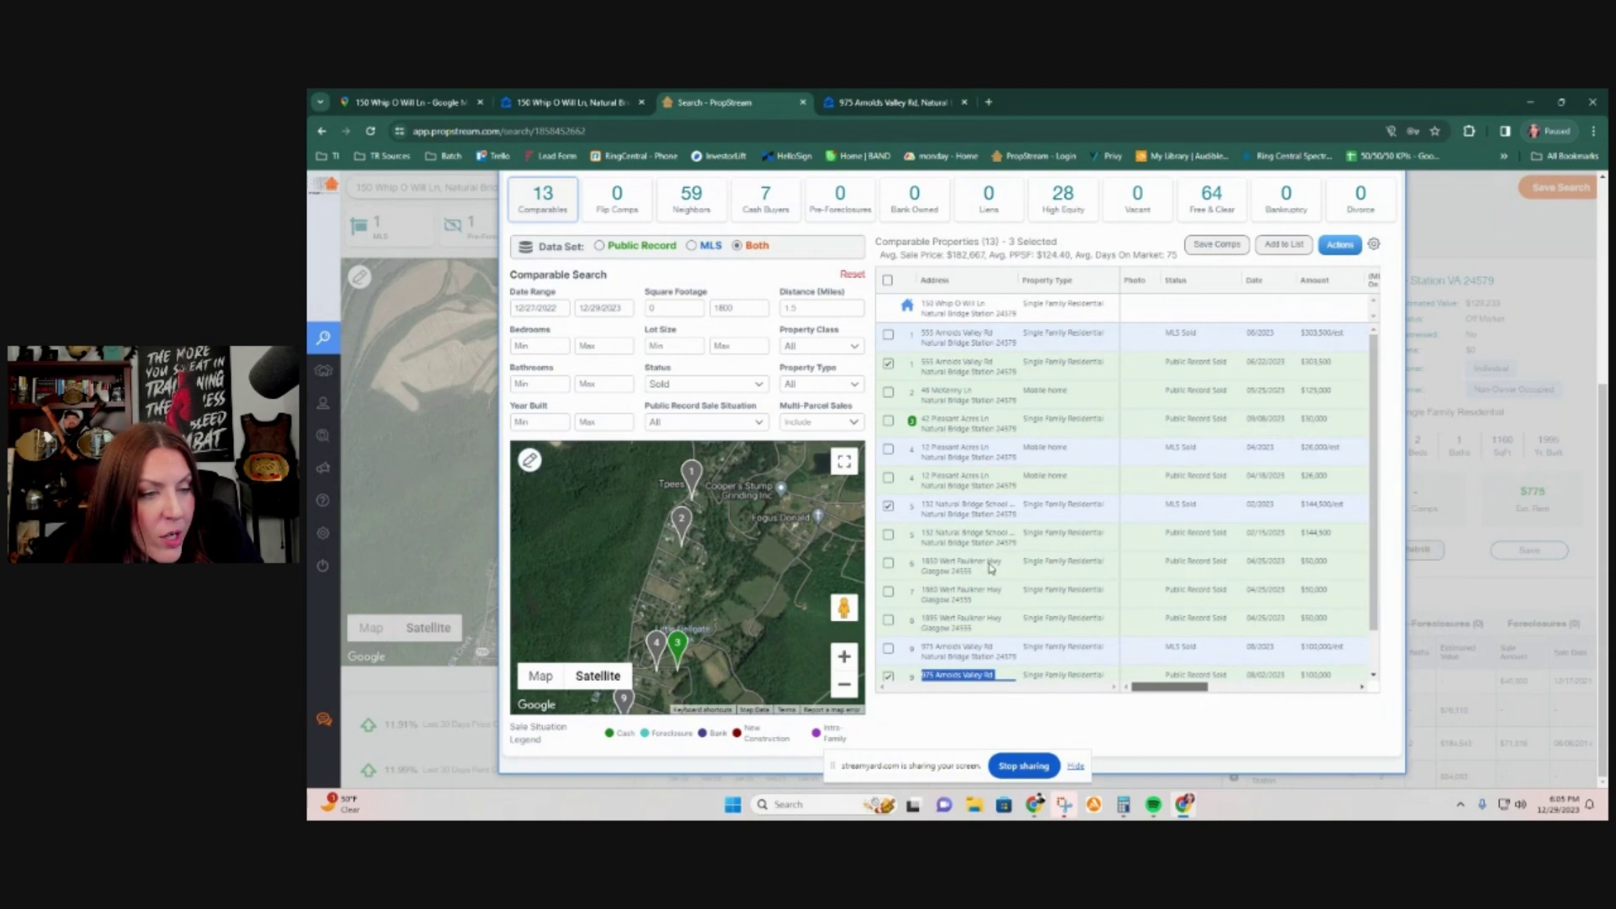
left_click_drag(1018, 516, 922, 505)
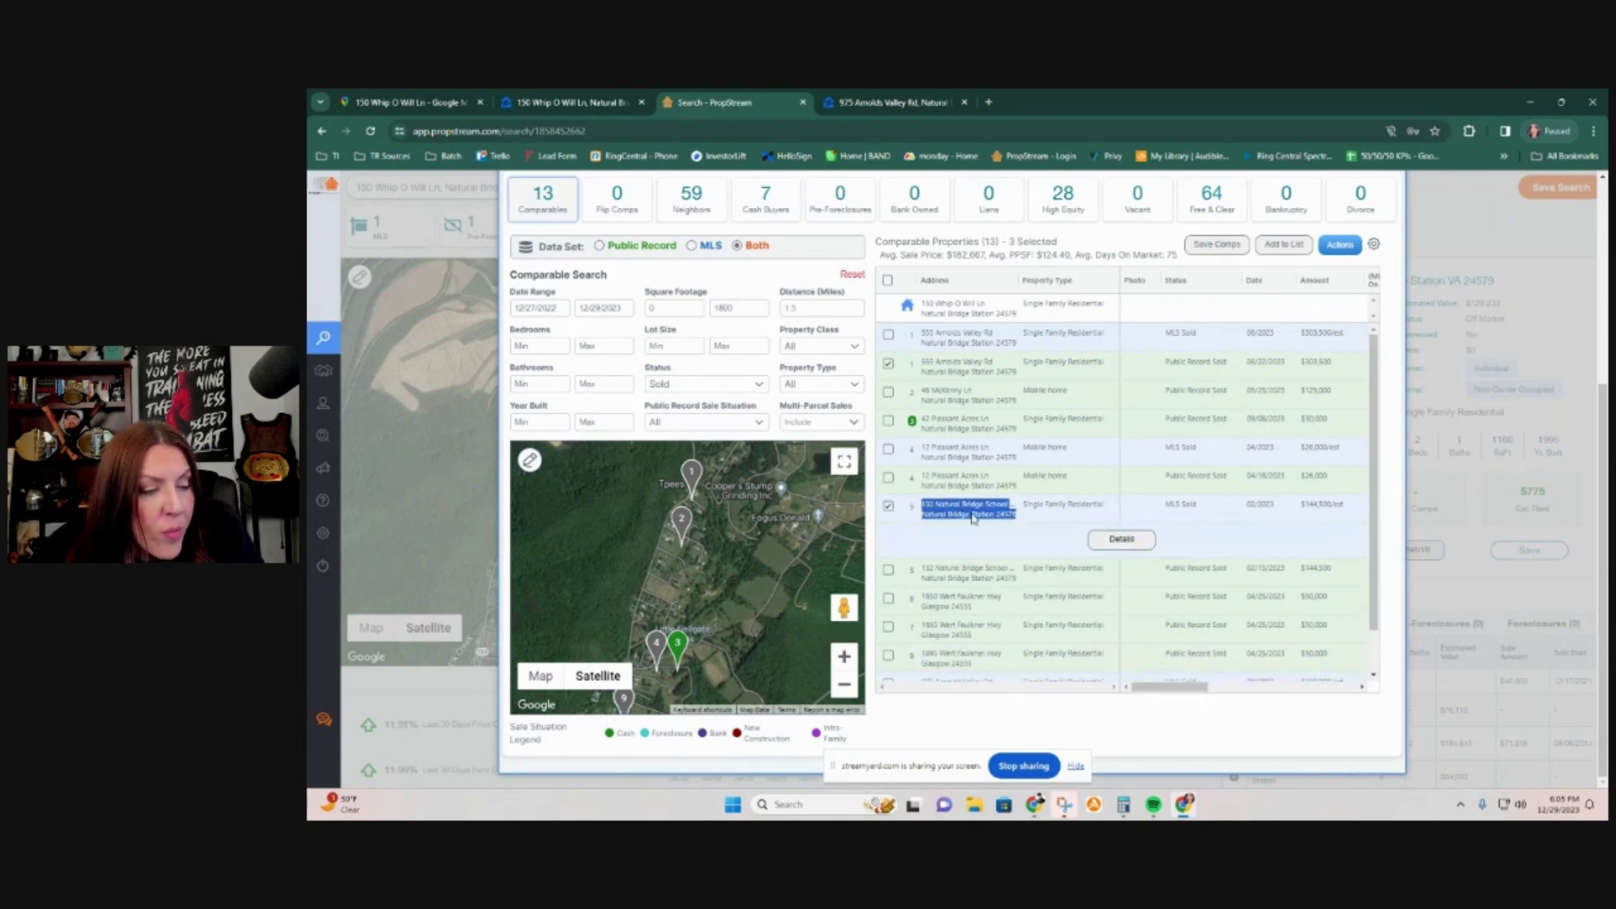
right_click(946, 517)
left_click(1022, 568)
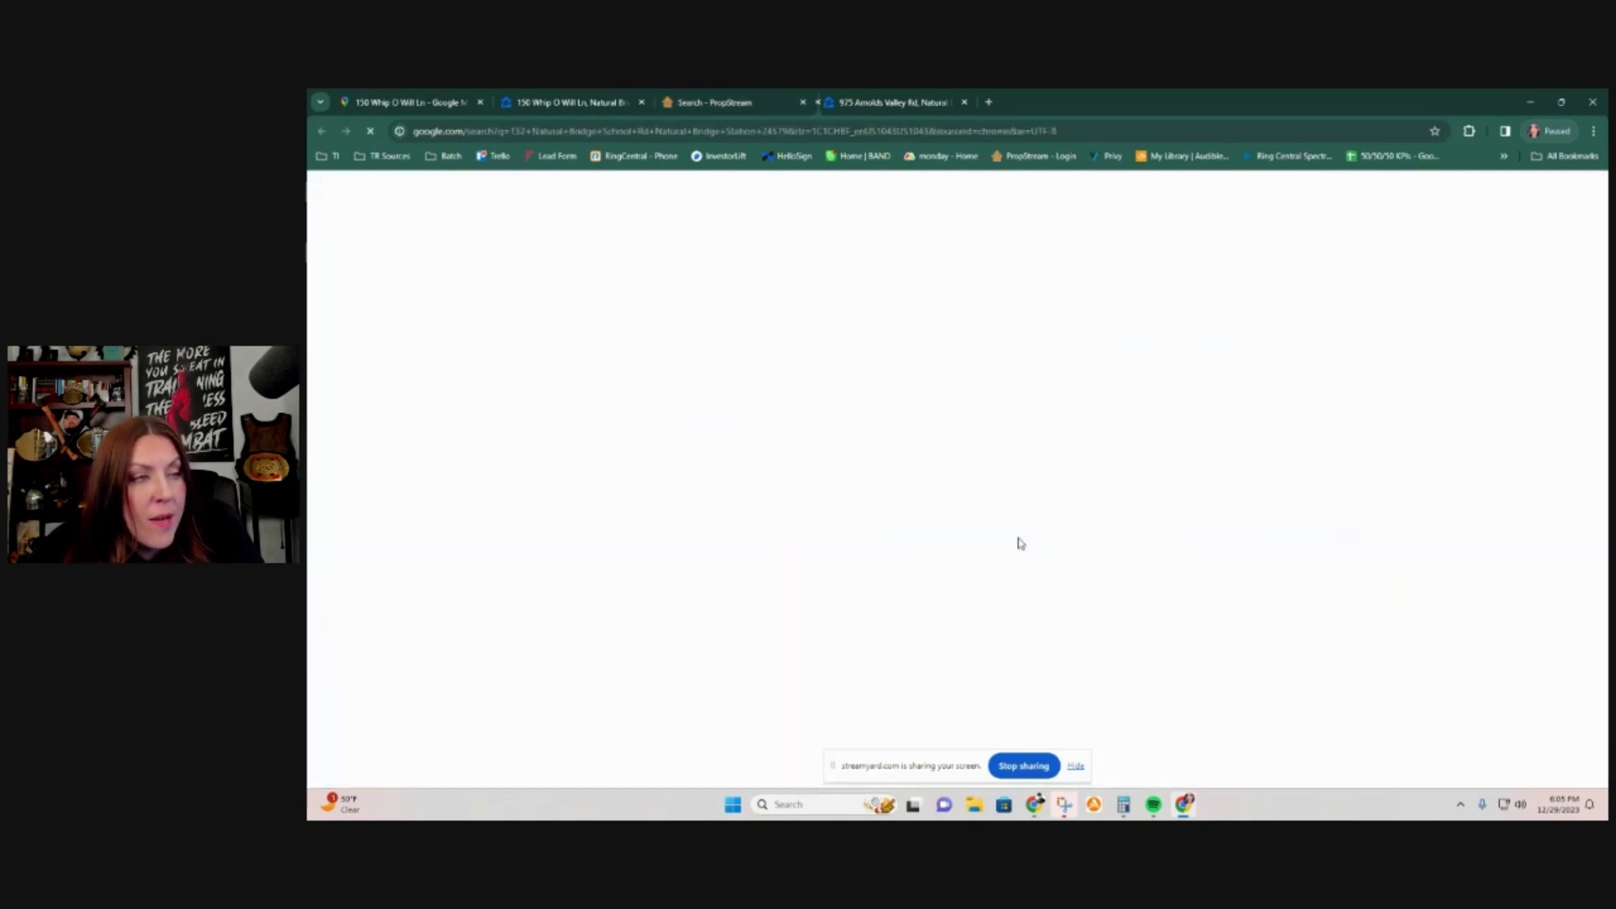
left_click(562, 498)
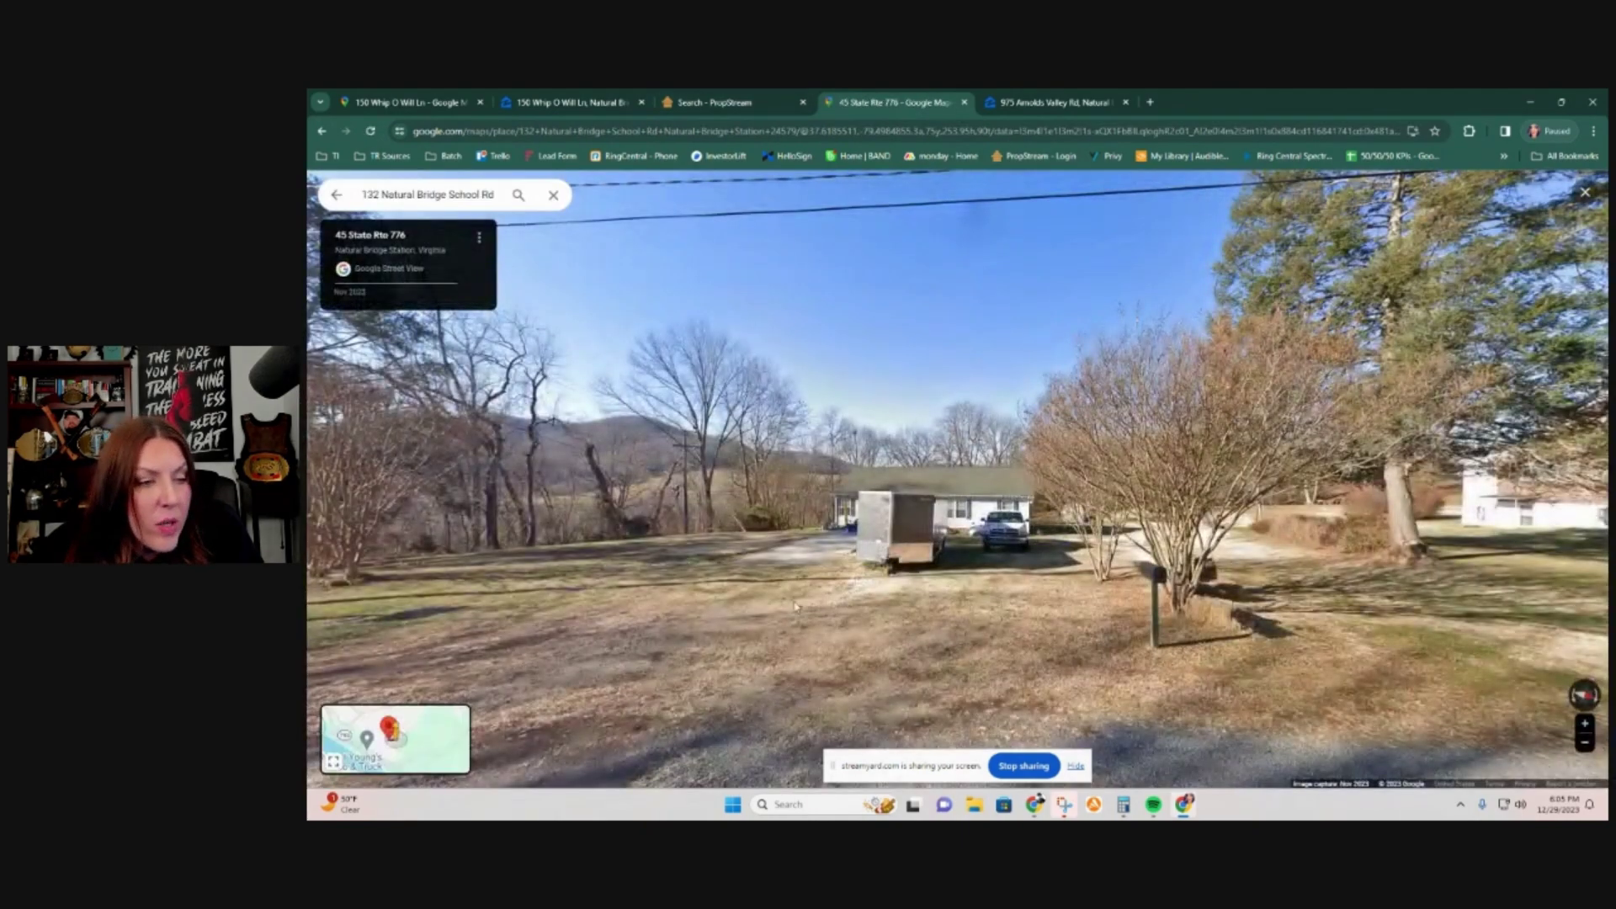
left_click_drag(732, 586, 1389, 463)
left_click_drag(496, 458, 1333, 500)
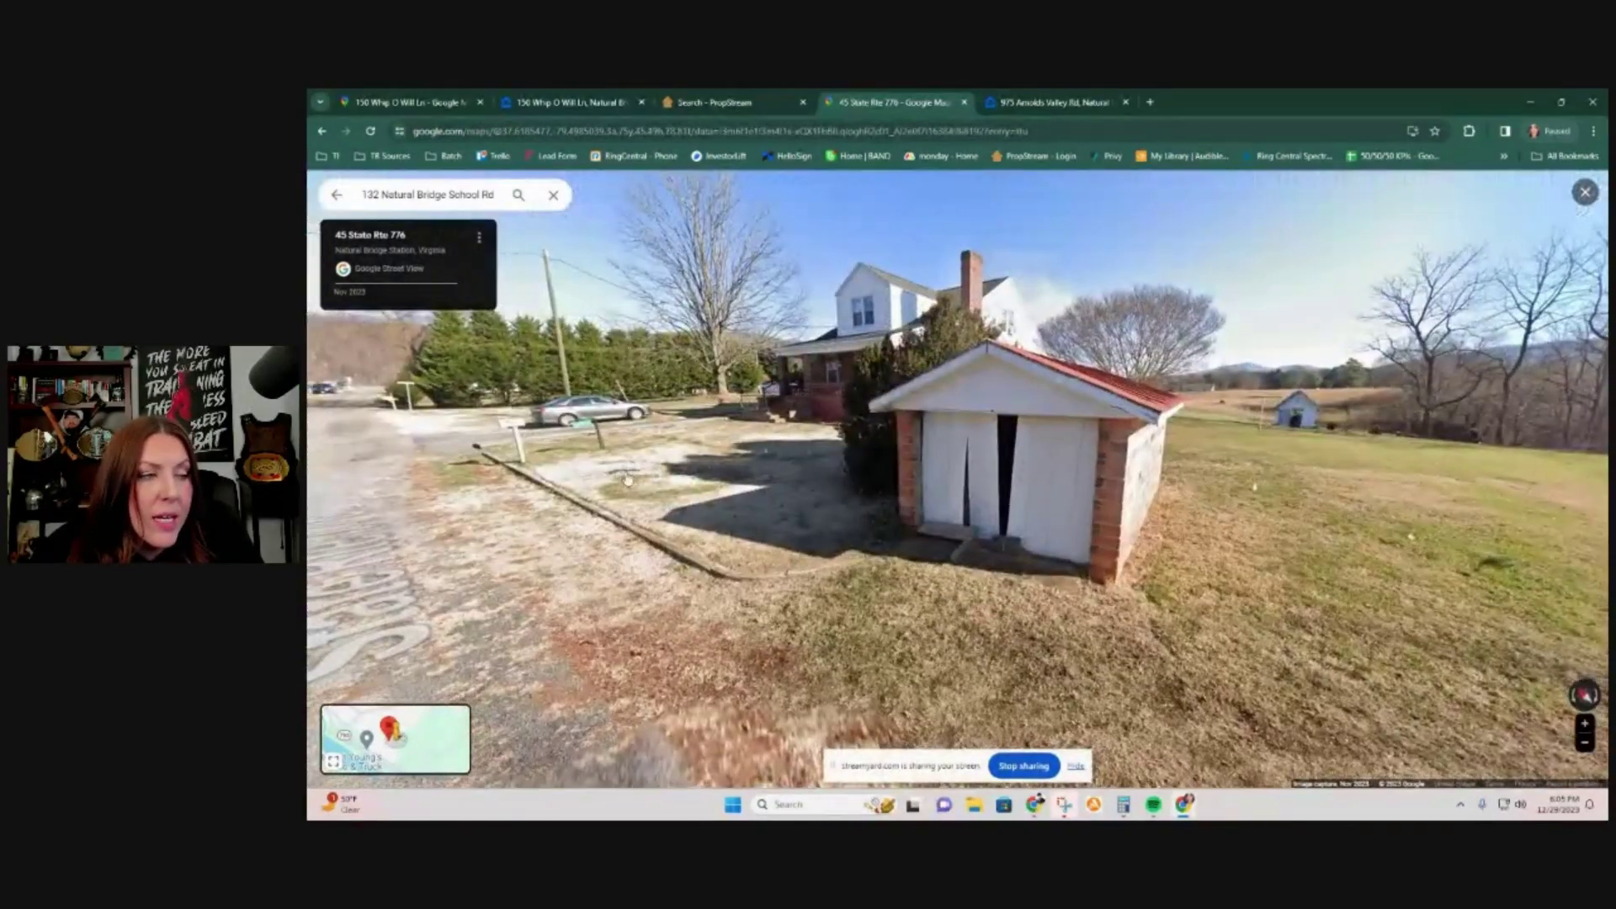
left_click(565, 472)
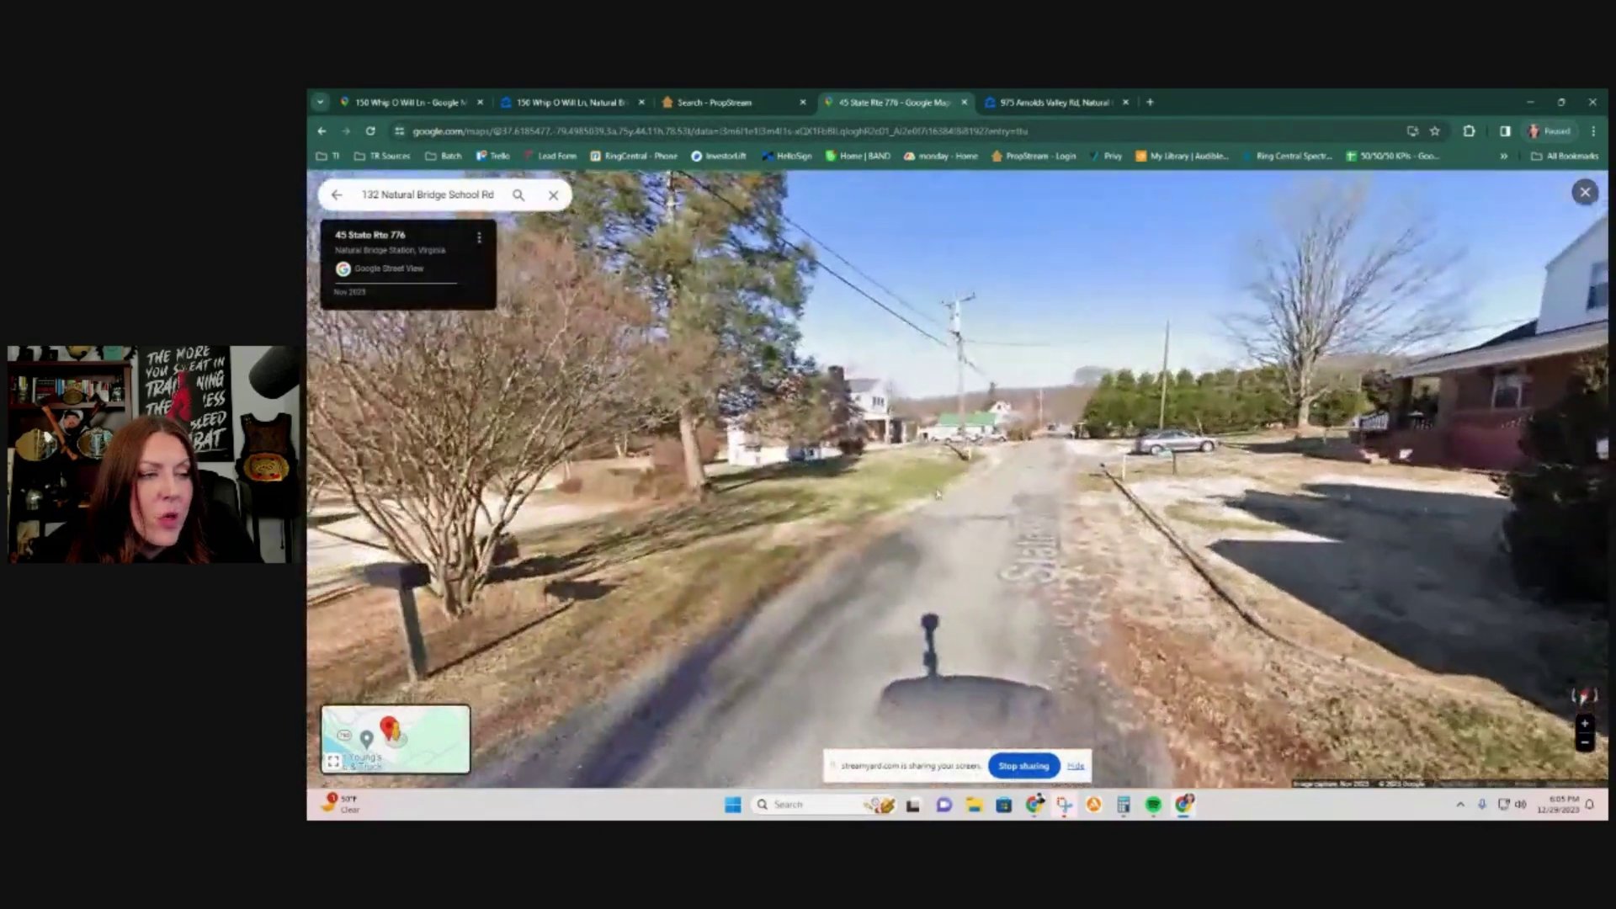
left_click(1082, 480)
left_click_drag(1082, 480, 716, 454)
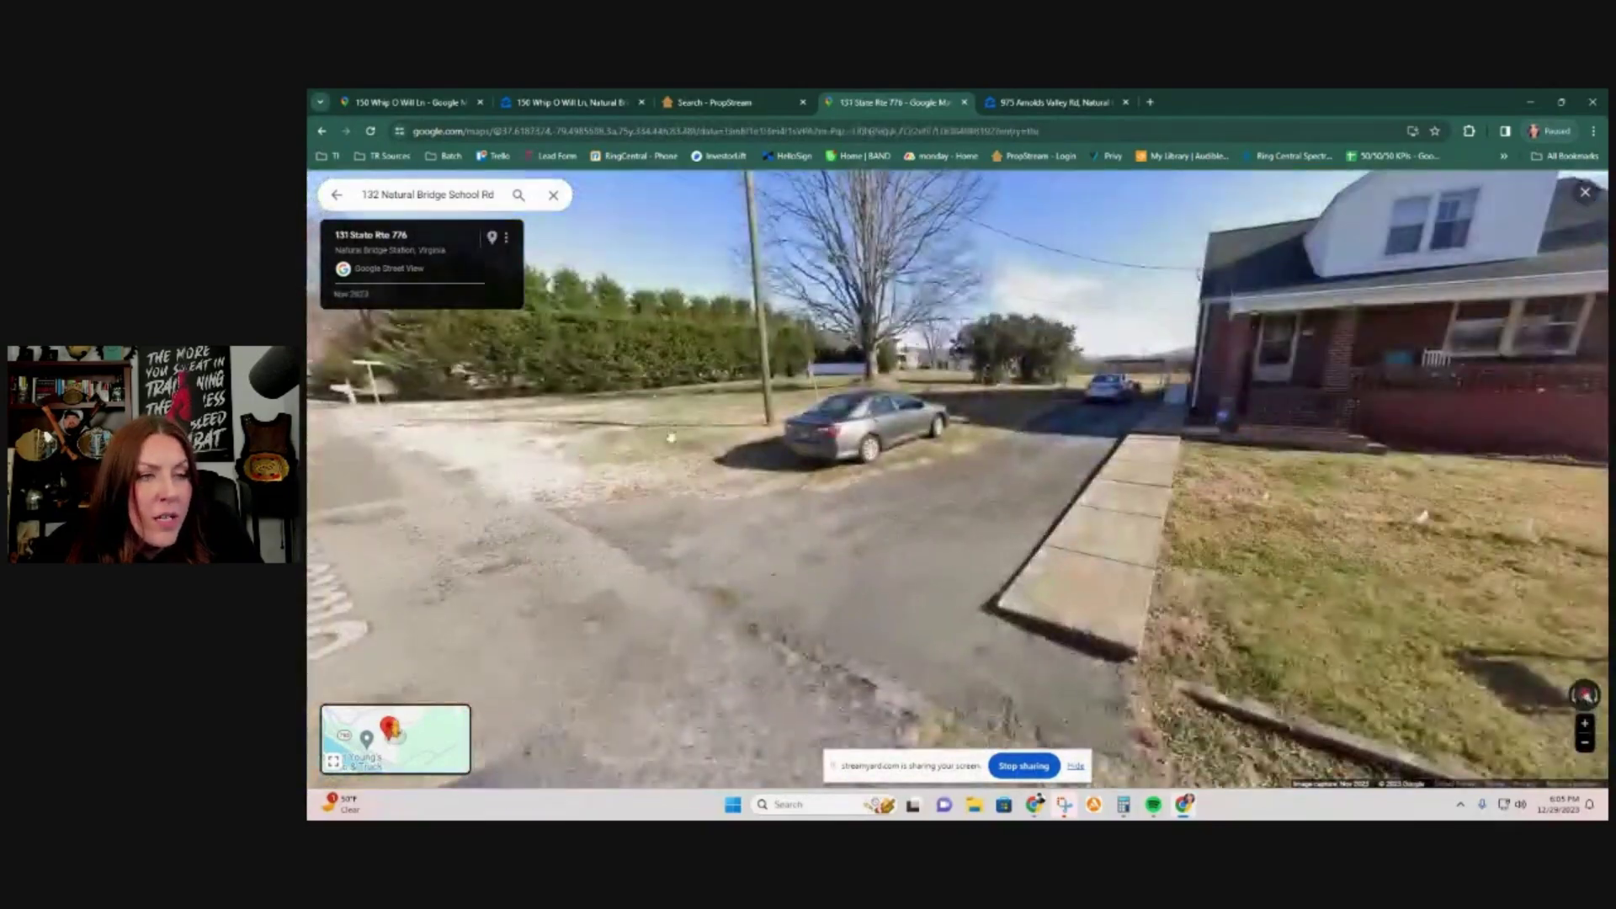
left_click_drag(1346, 396, 1096, 462)
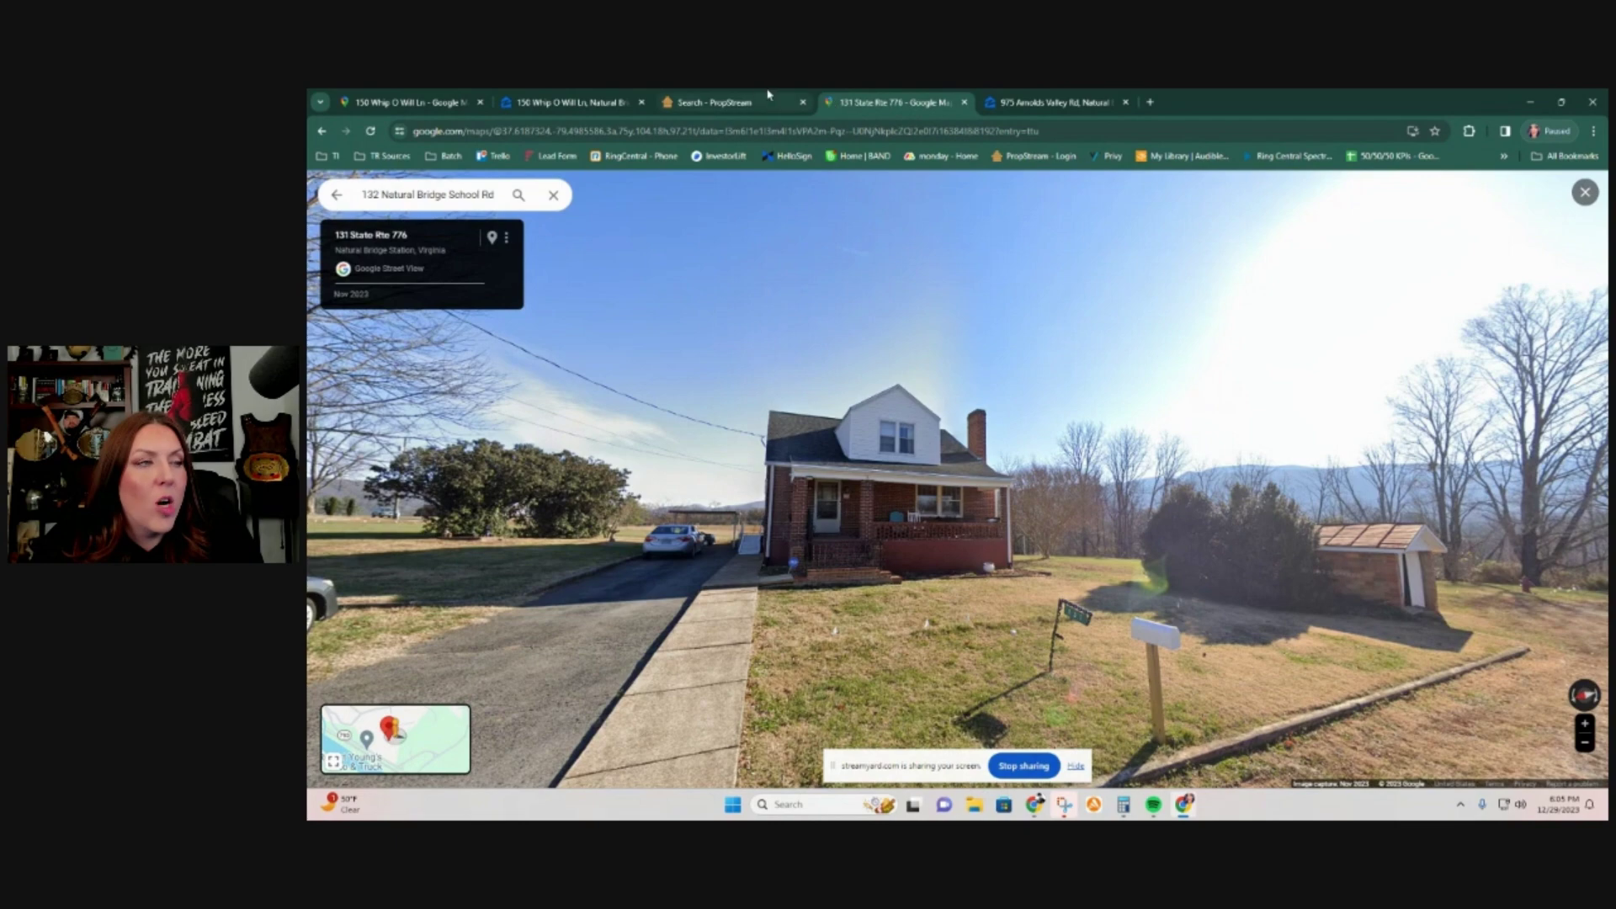
left_click(729, 104)
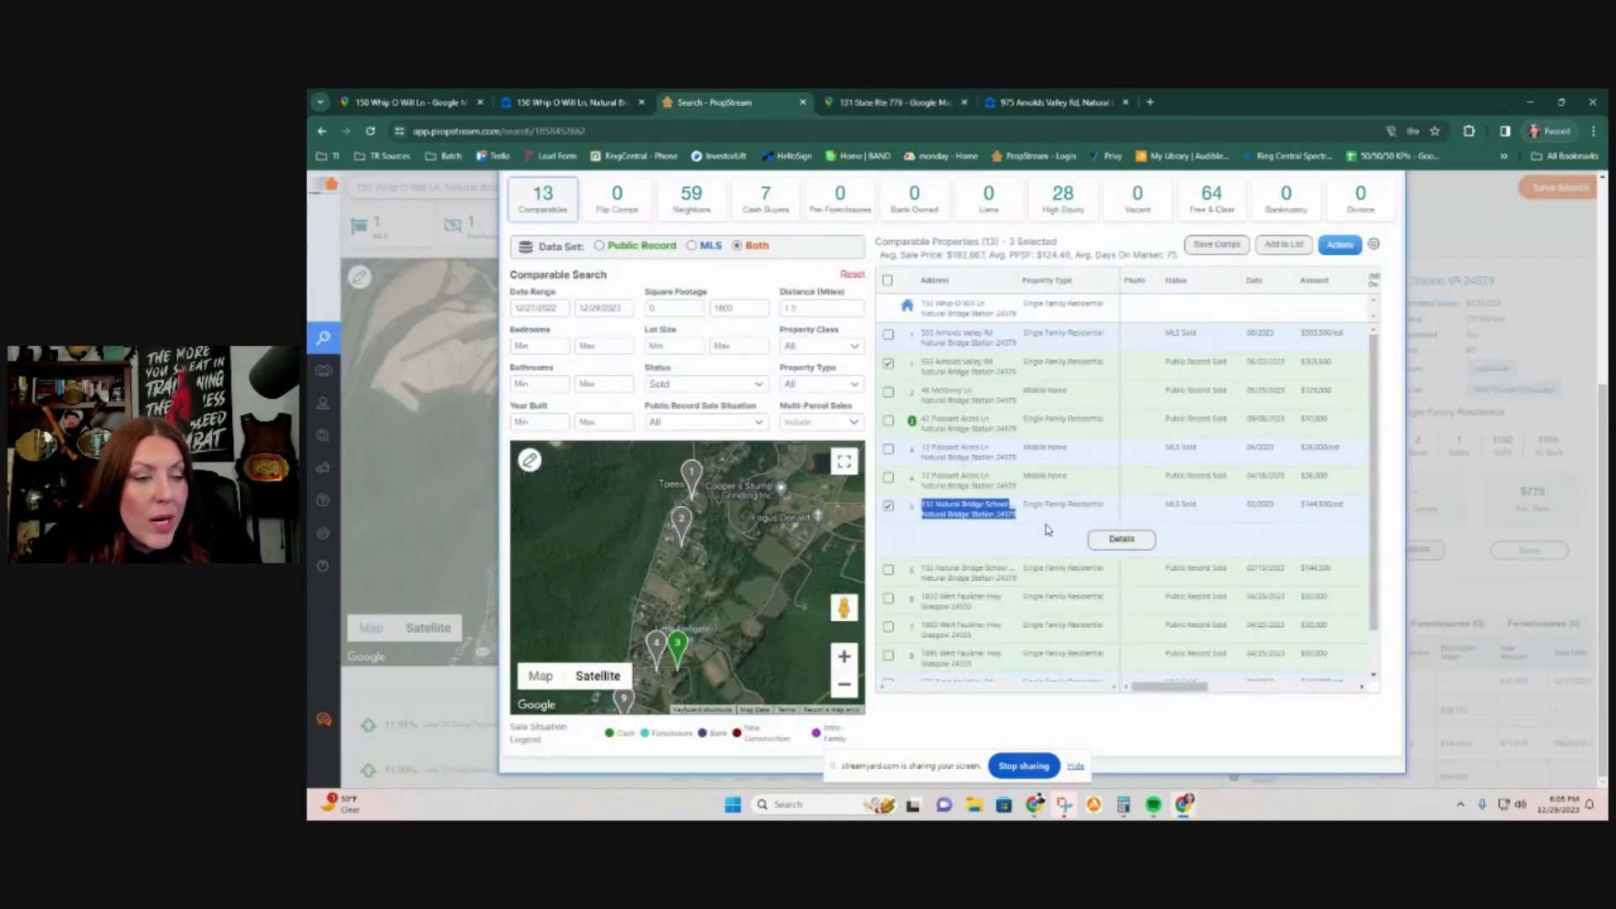
scroll(1015, 532, "up", 1)
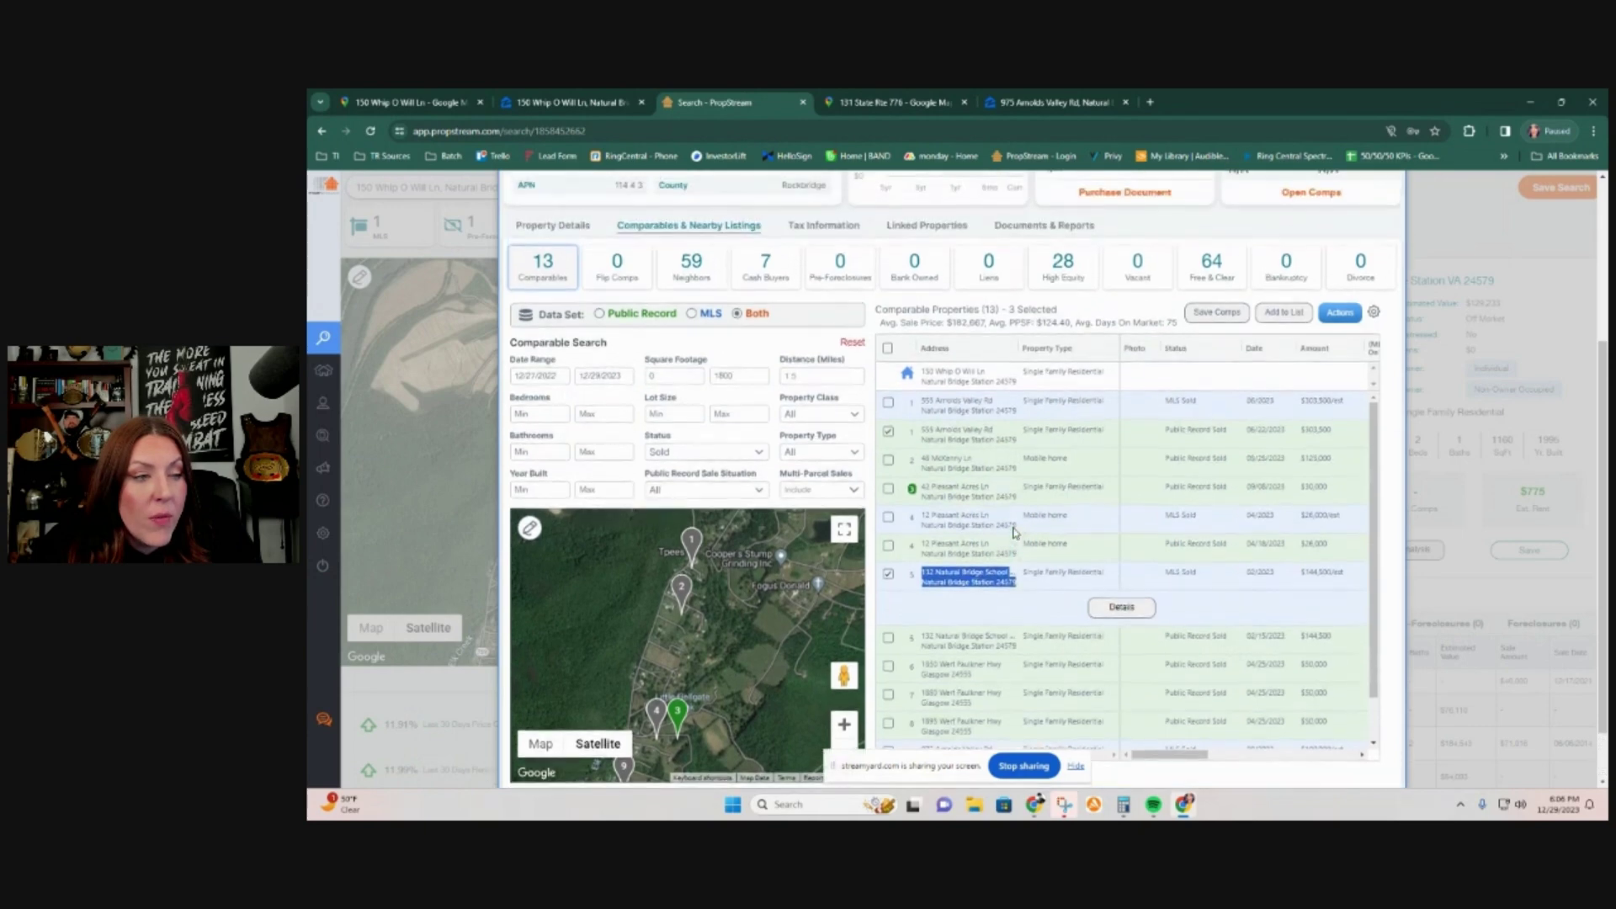
left_click_drag(1015, 443, 911, 431)
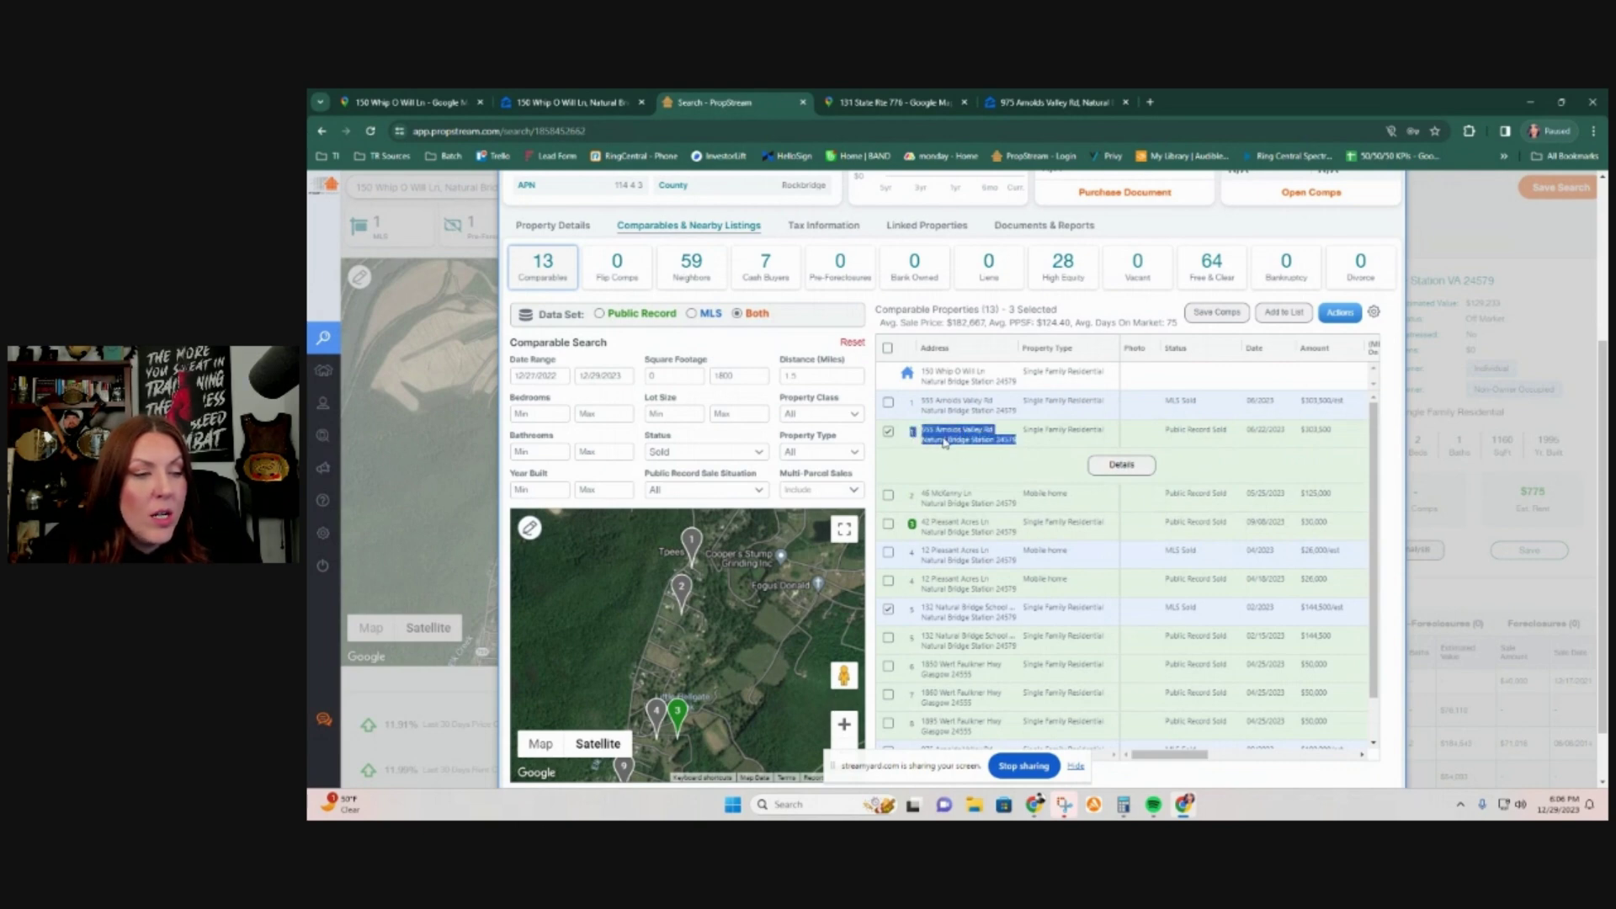
right_click(944, 444)
left_click(1010, 490)
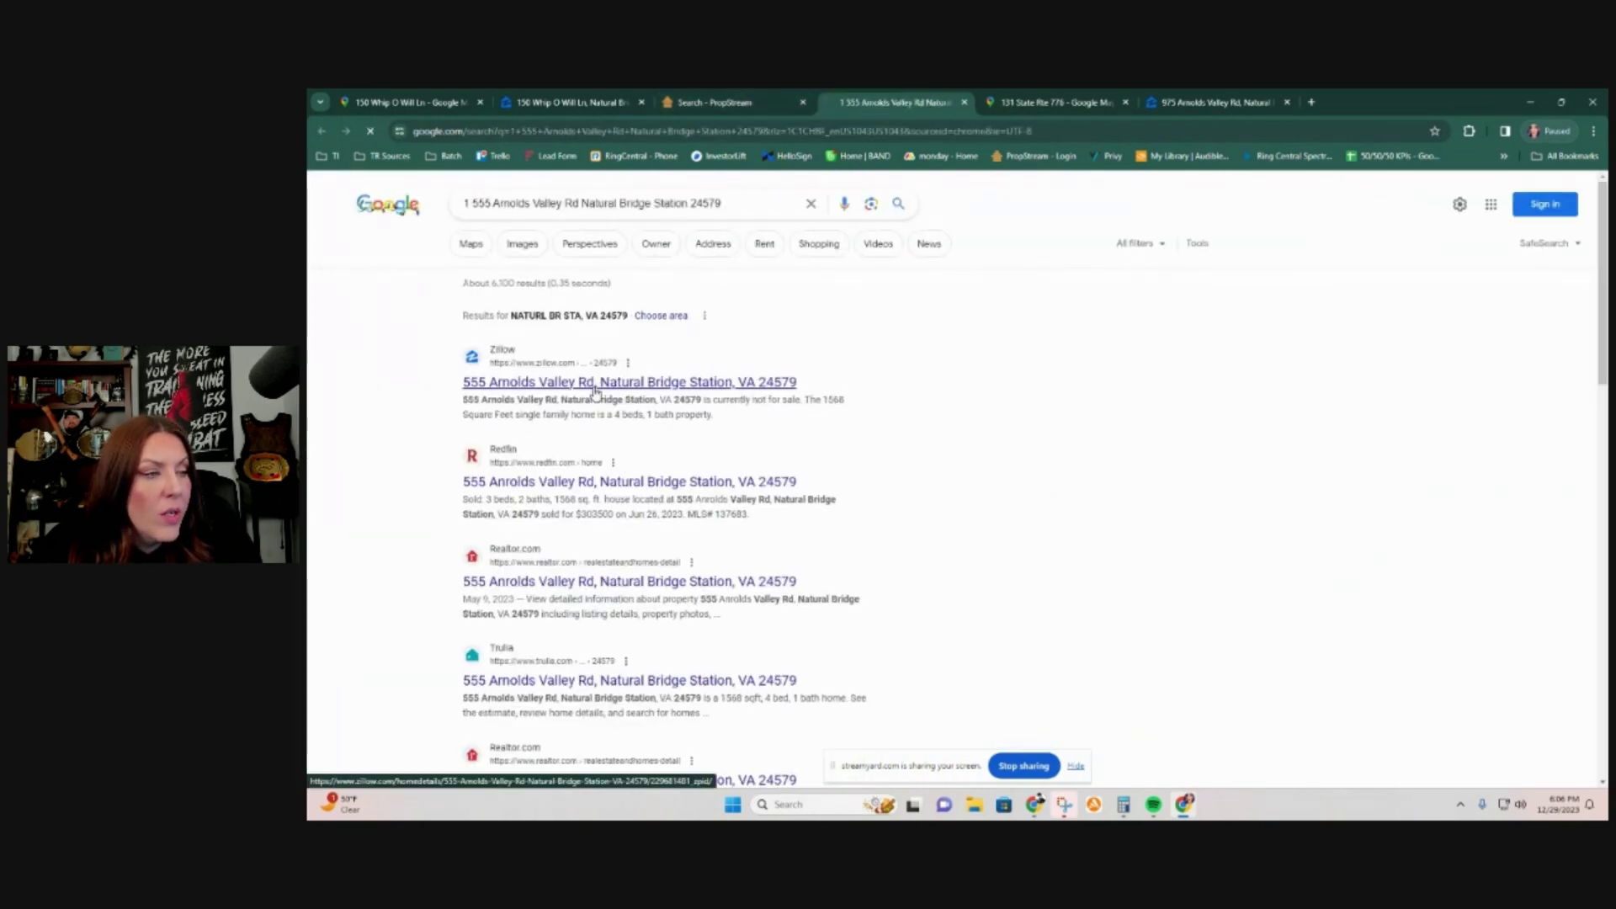
left_click(596, 389)
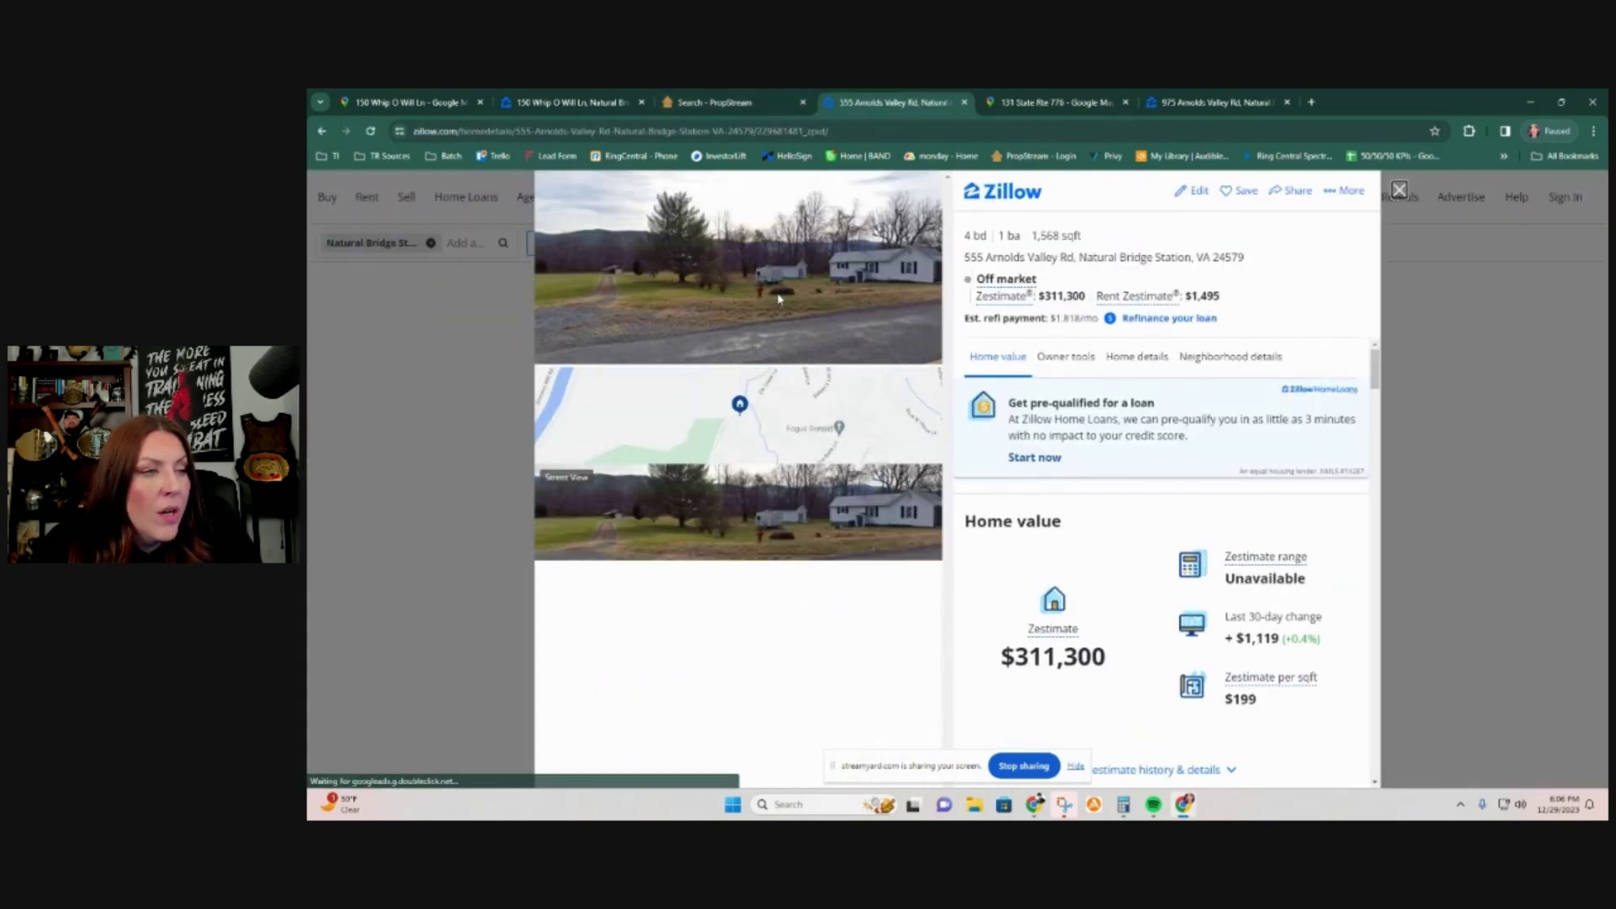
left_click(813, 527)
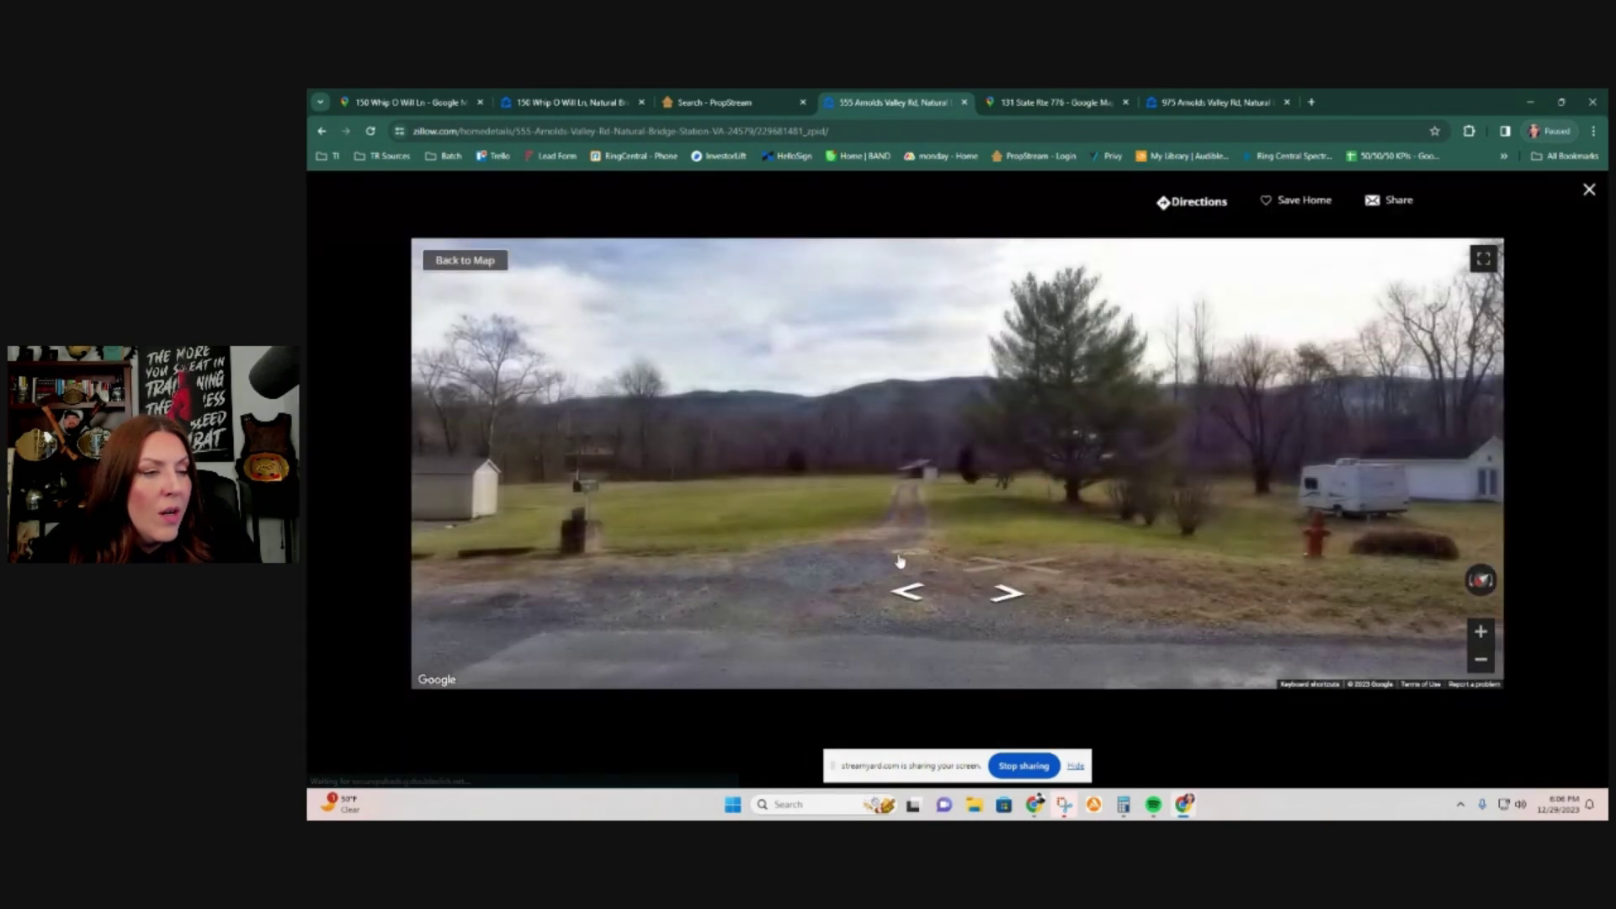
left_click(852, 557)
left_click_drag(848, 543, 1431, 530)
left_click_drag(489, 488, 1229, 480)
left_click_drag(446, 471, 968, 379)
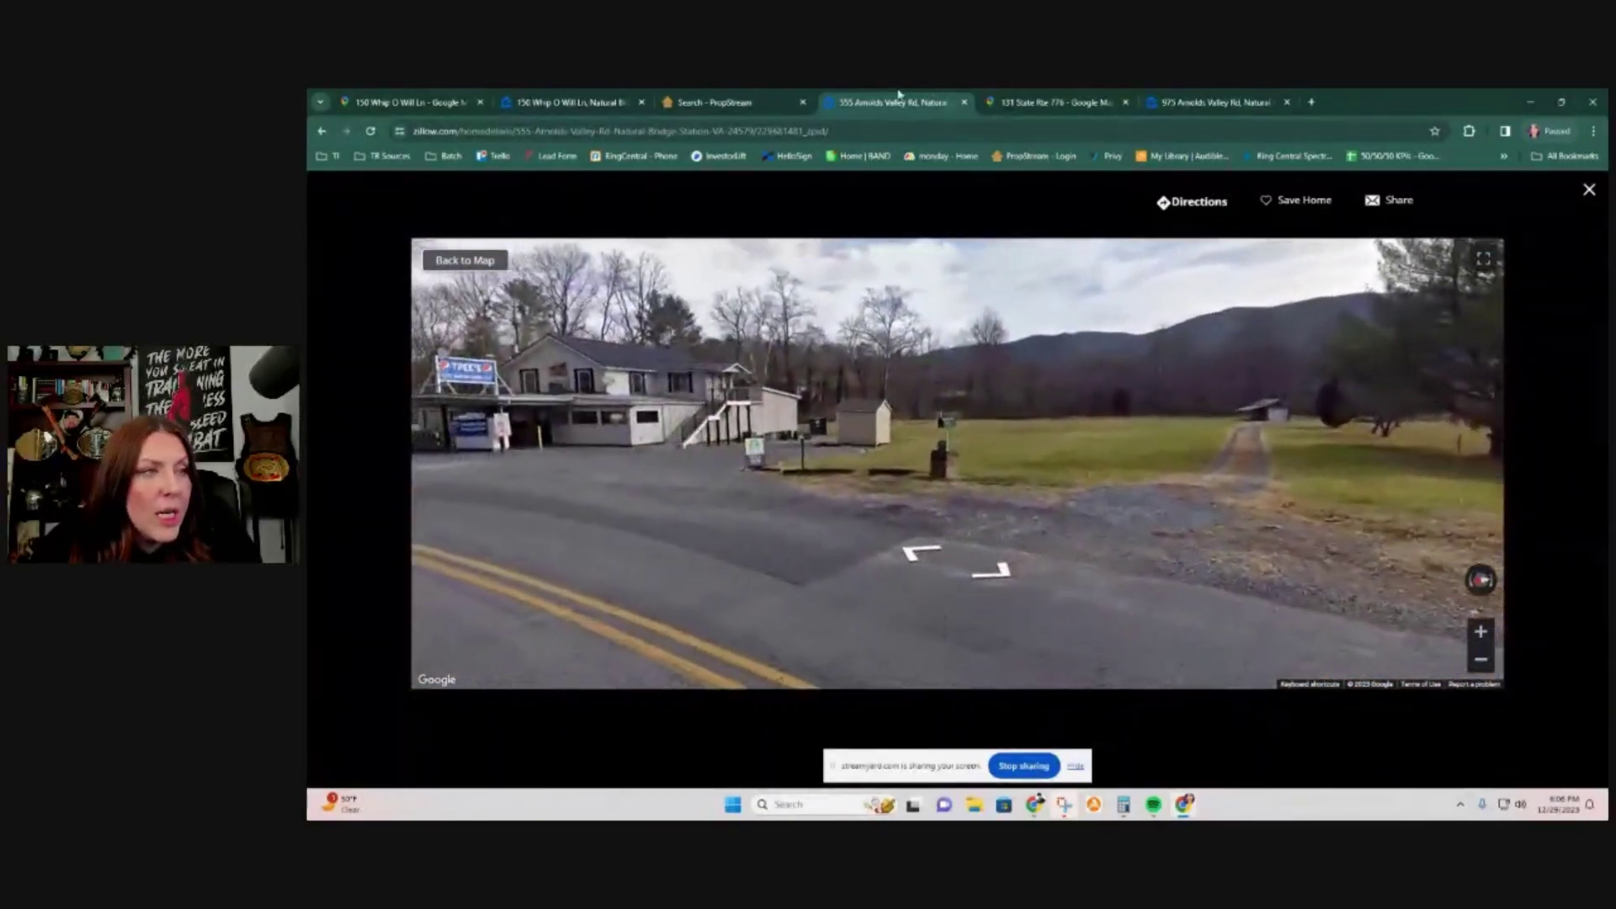
left_click(717, 101)
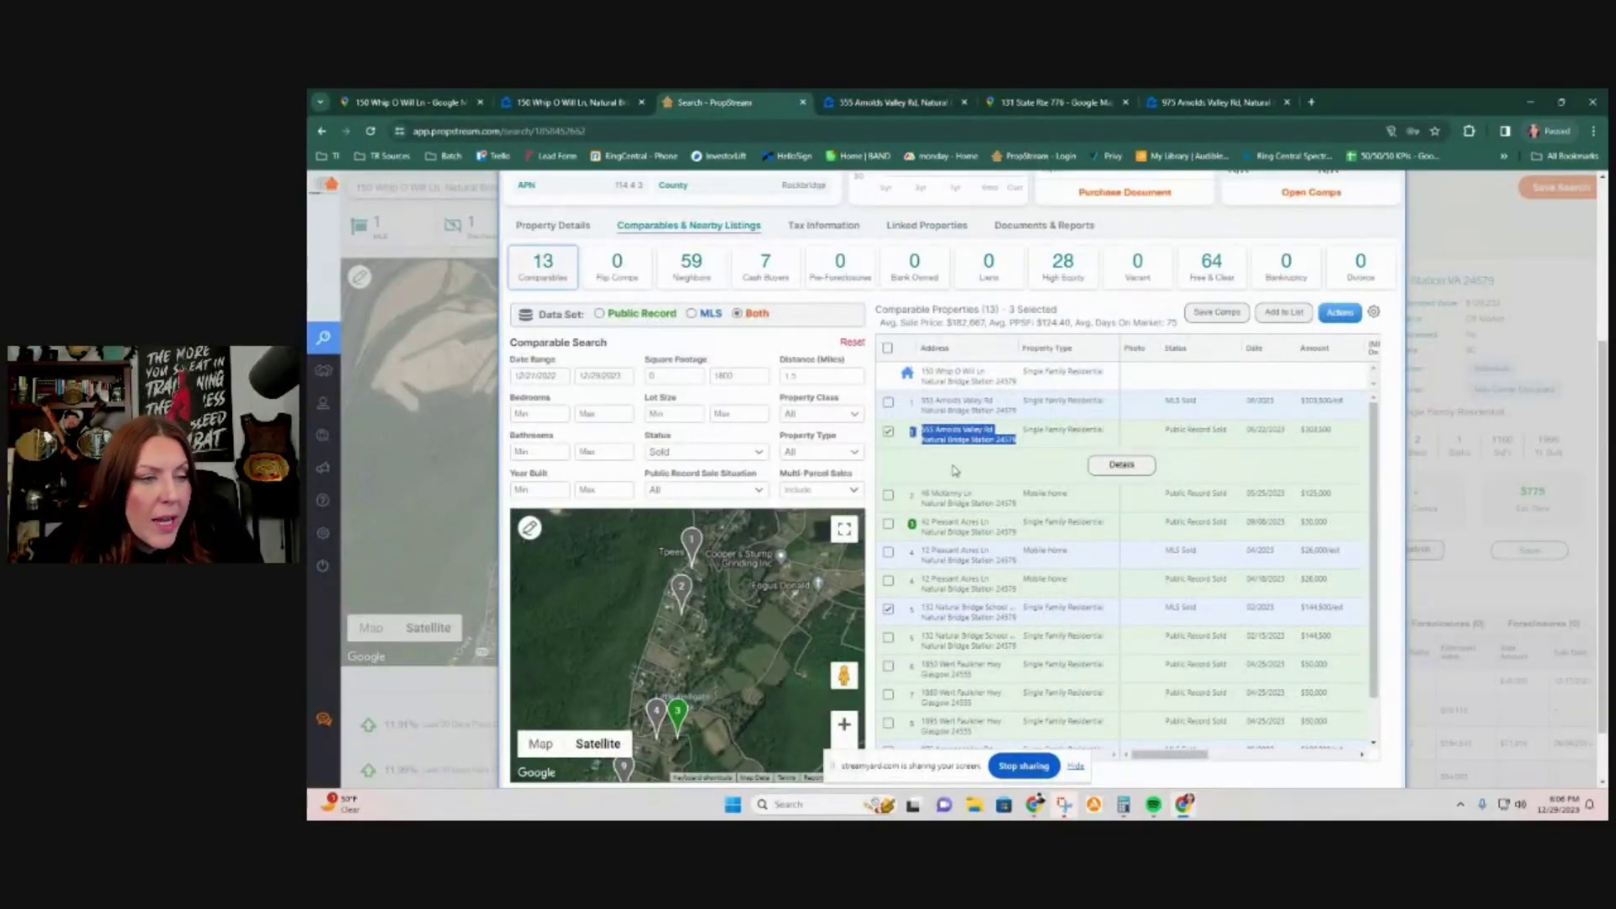
left_click_drag(1145, 757, 1240, 773)
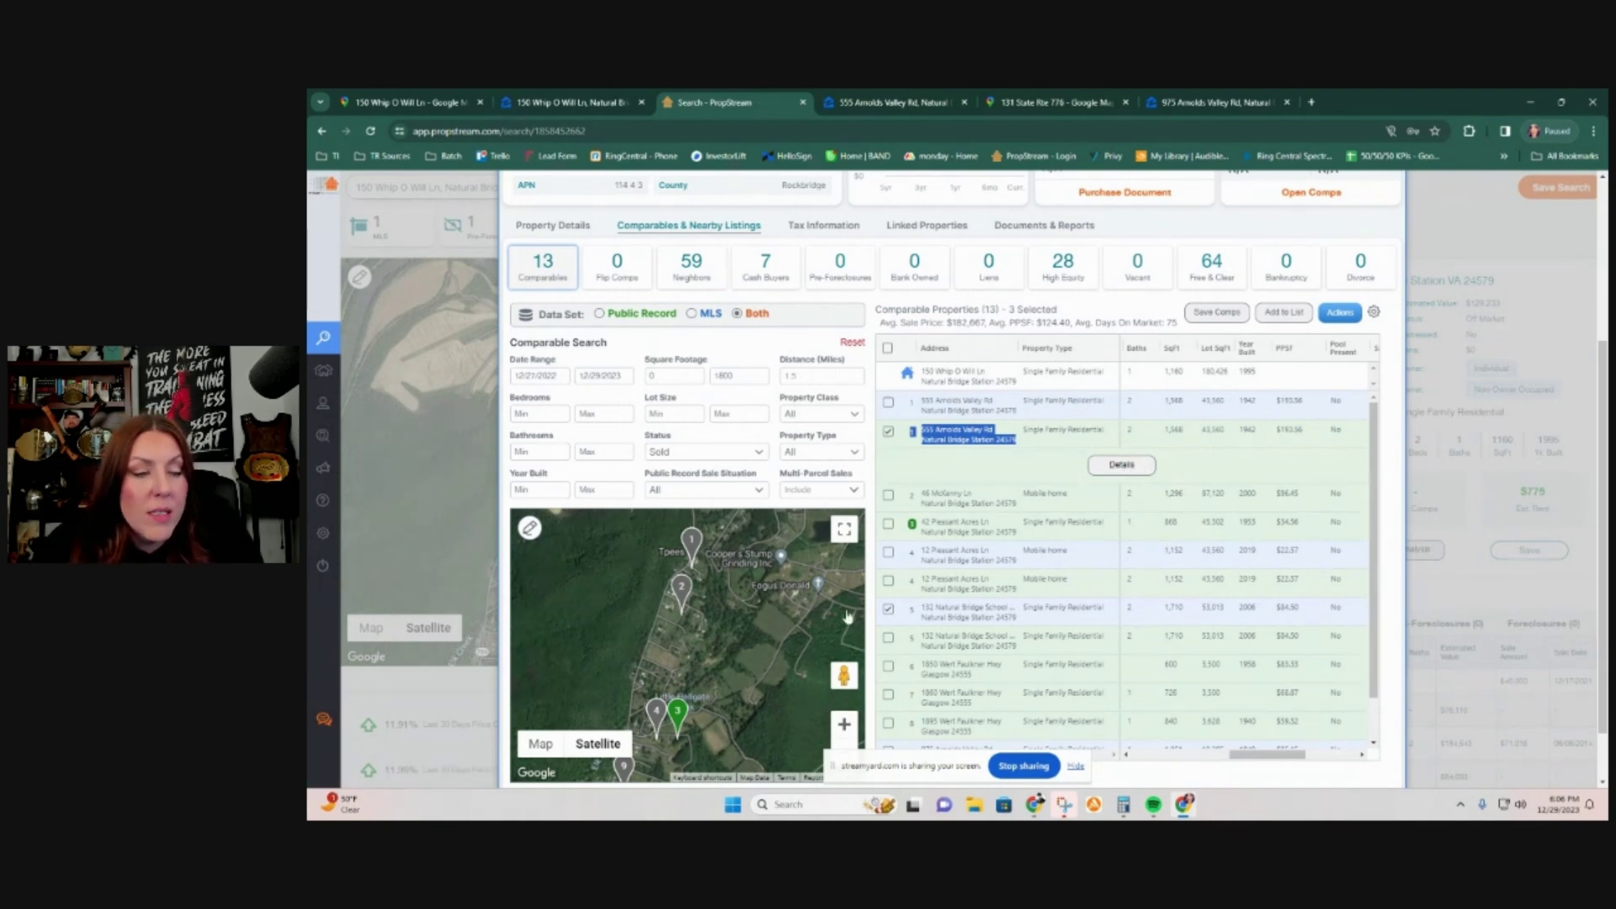
scroll(1112, 756, "down", 1)
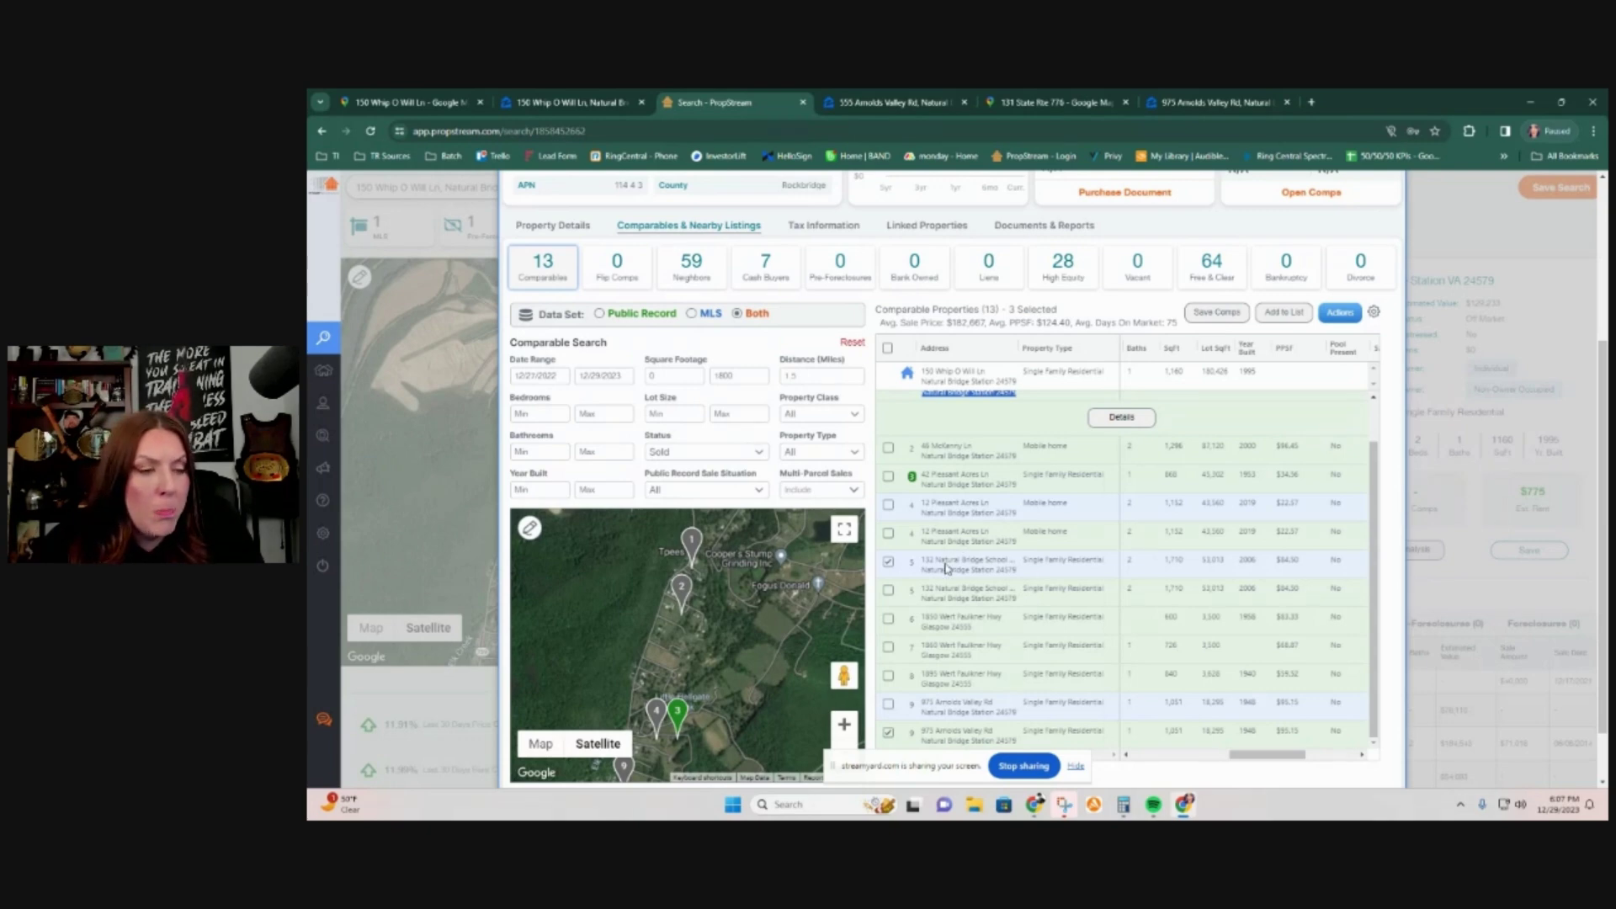
left_click(812, 376)
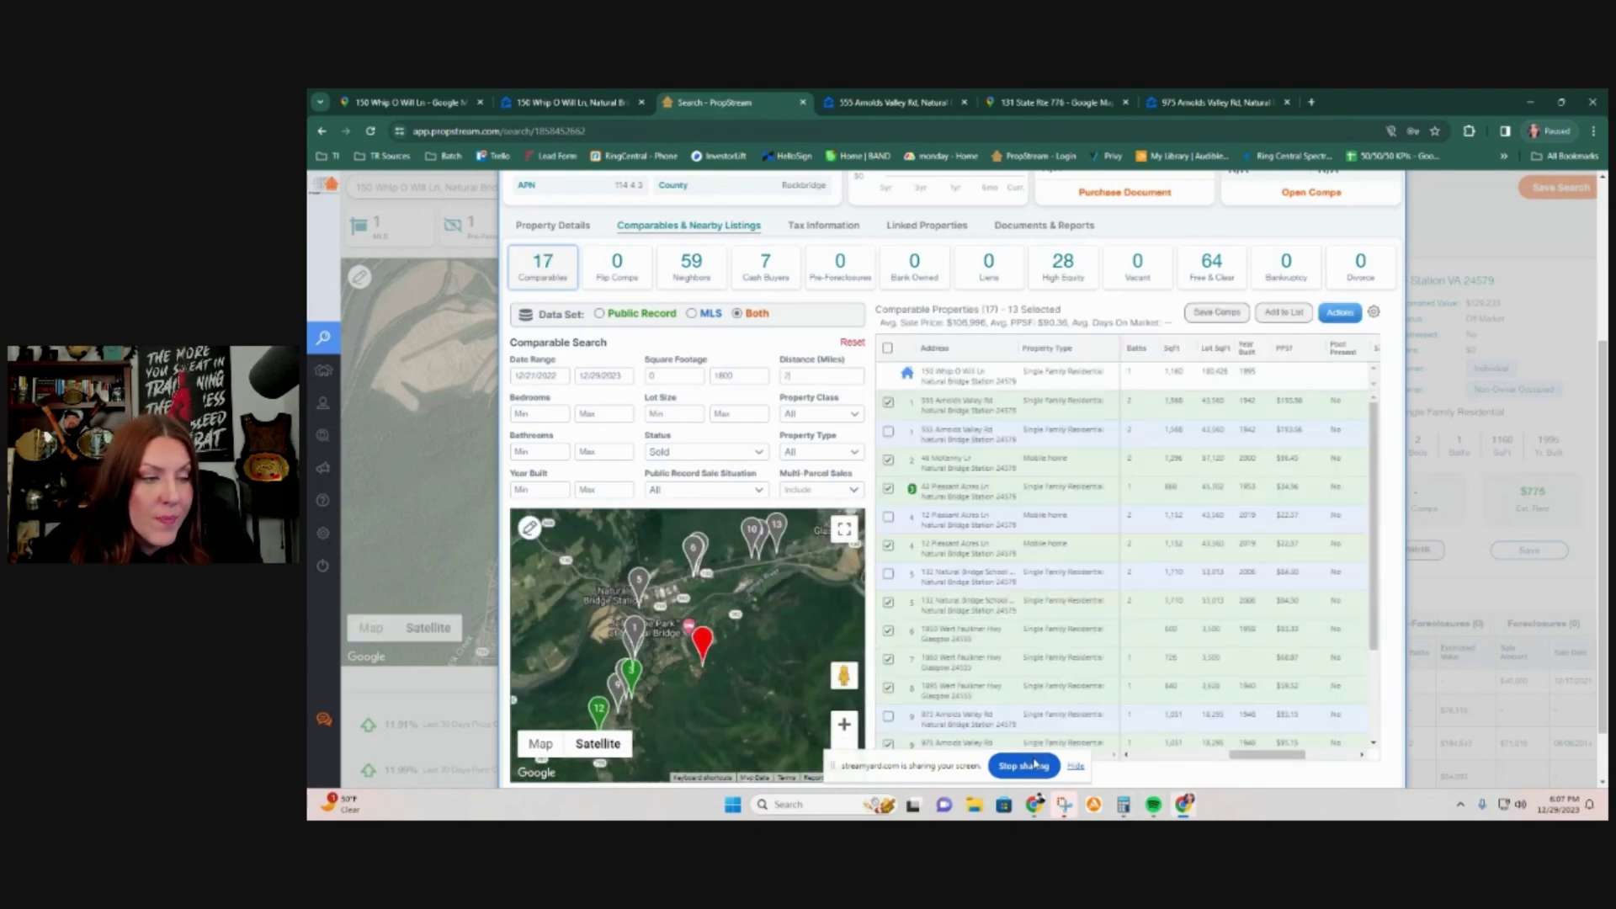
left_click(890, 348)
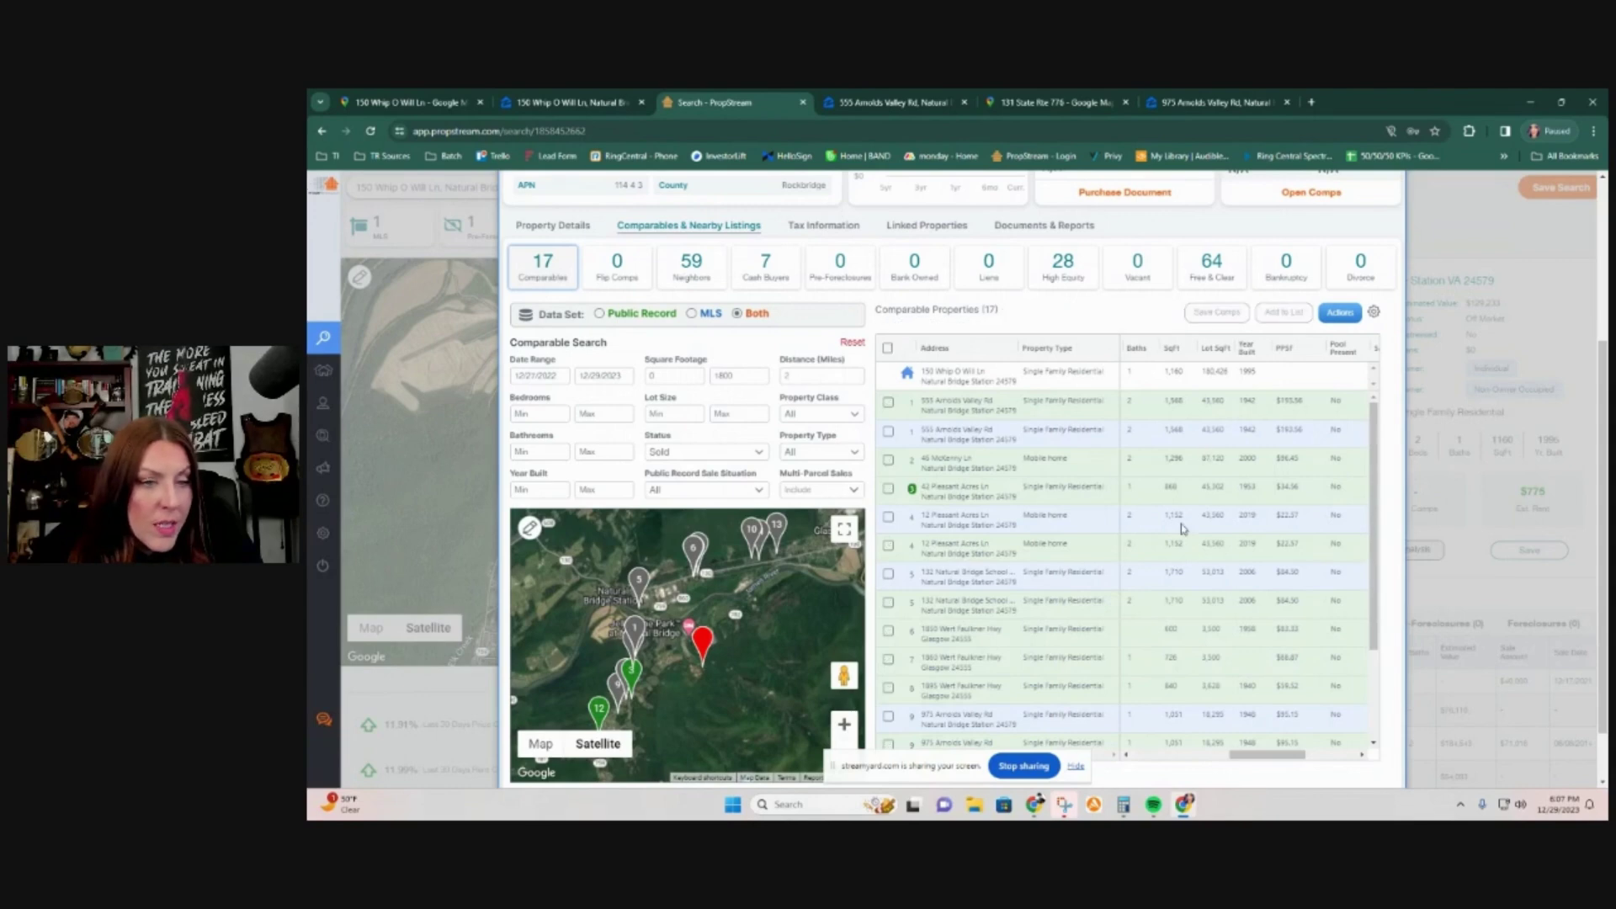
scroll(1187, 509, "up", 1)
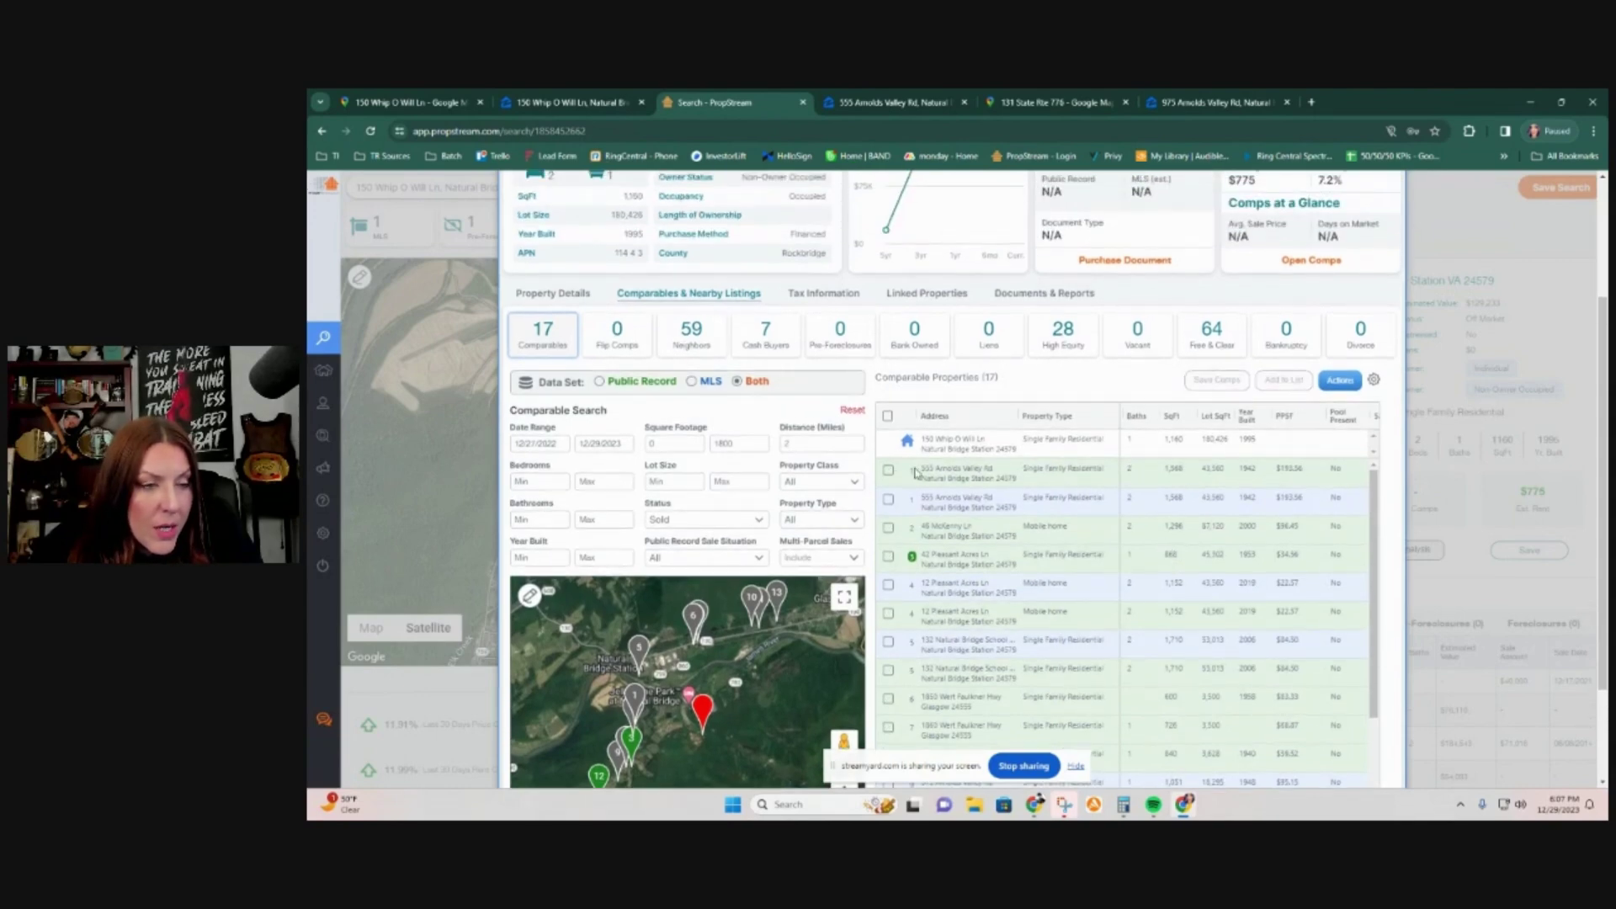
left_click(888, 471)
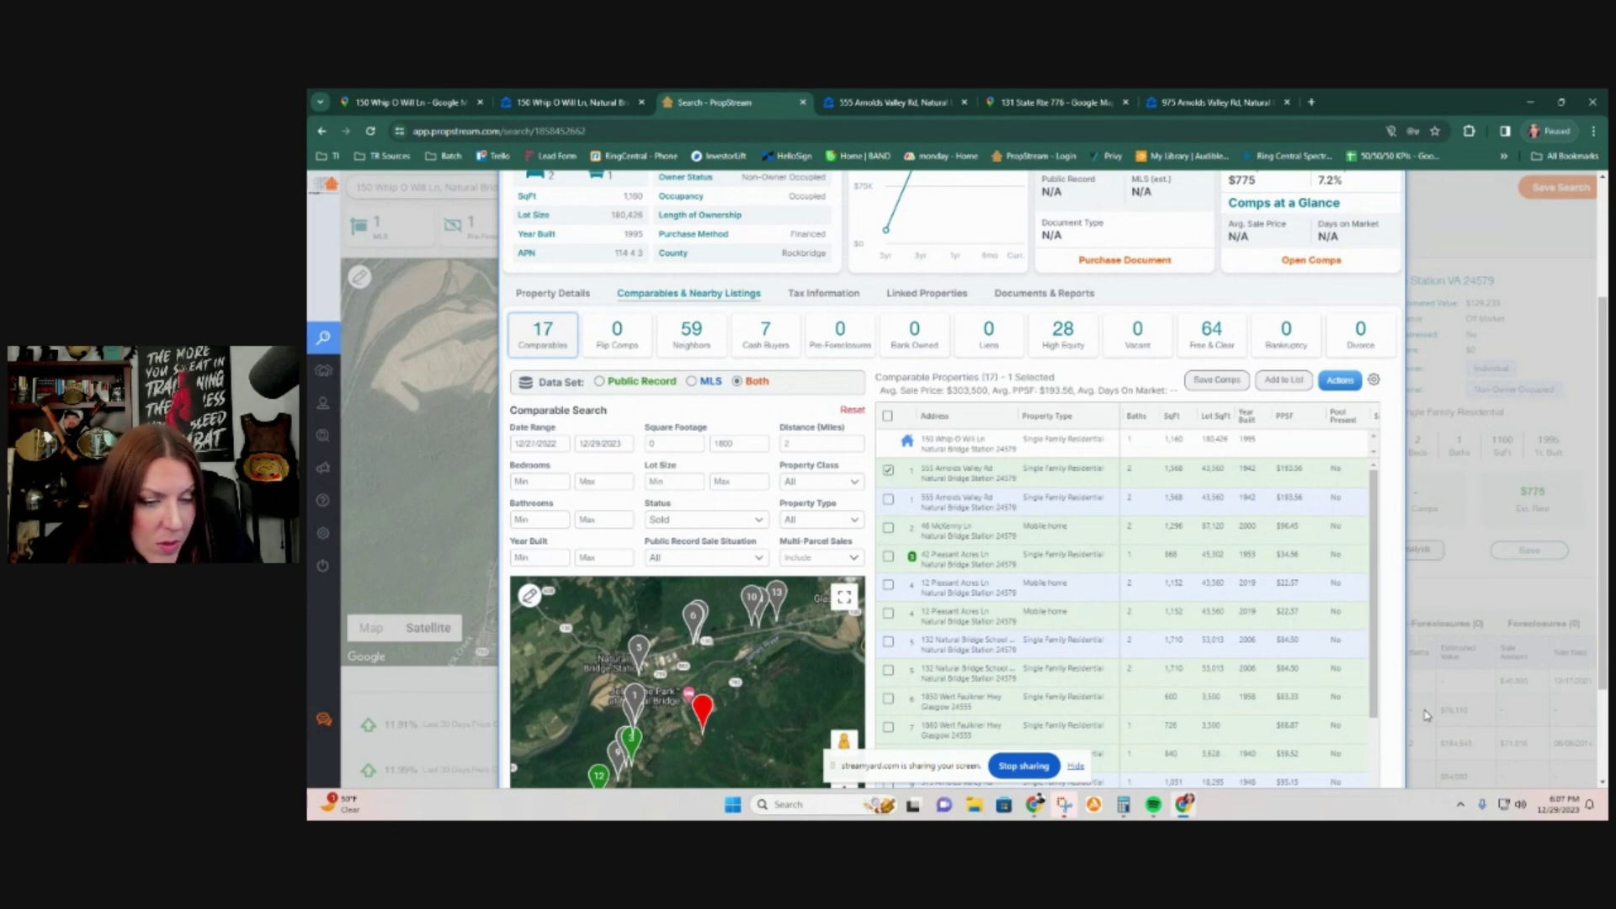
scroll(1217, 699, "down", 2)
left_click_drag(1246, 692, 1090, 685)
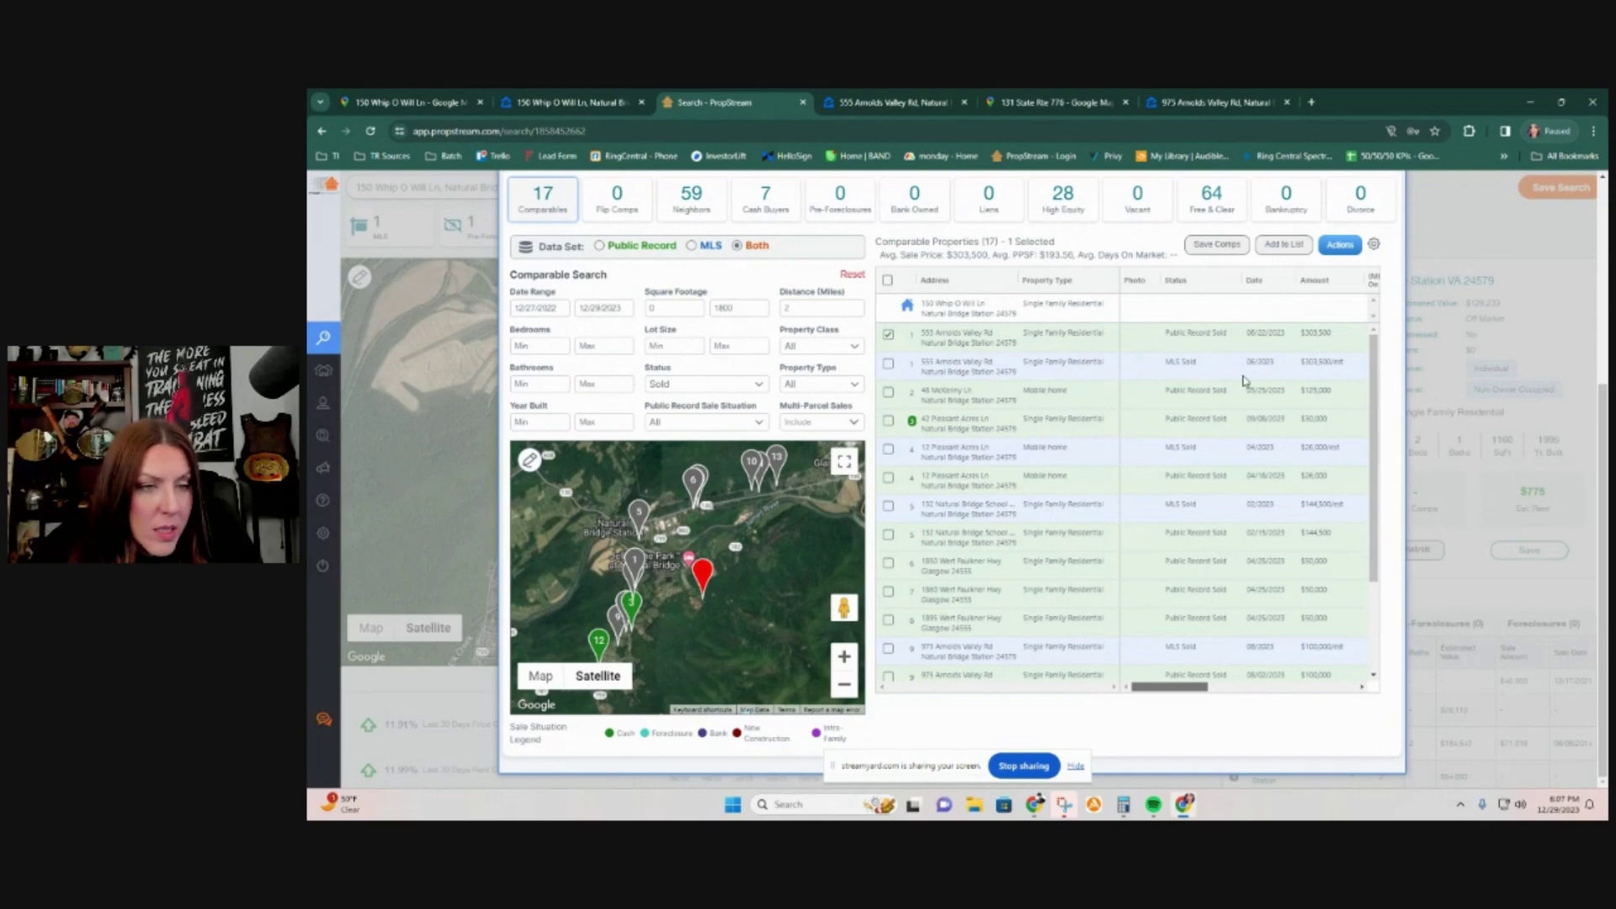
left_click(889, 508)
scroll(1072, 521, "down", 2)
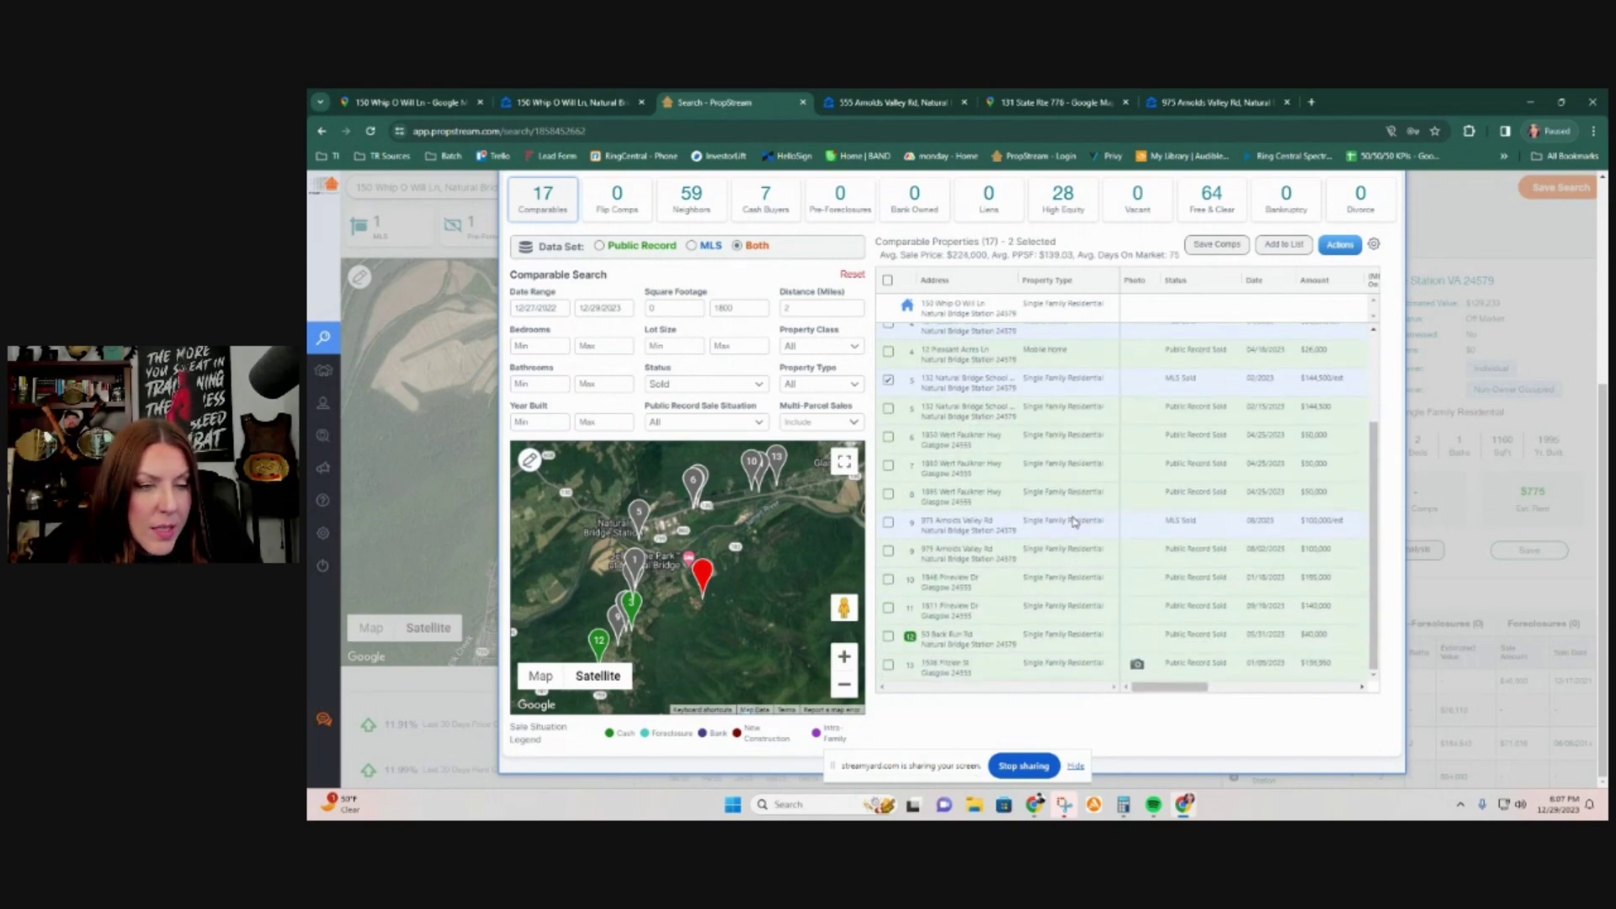
left_click(888, 523)
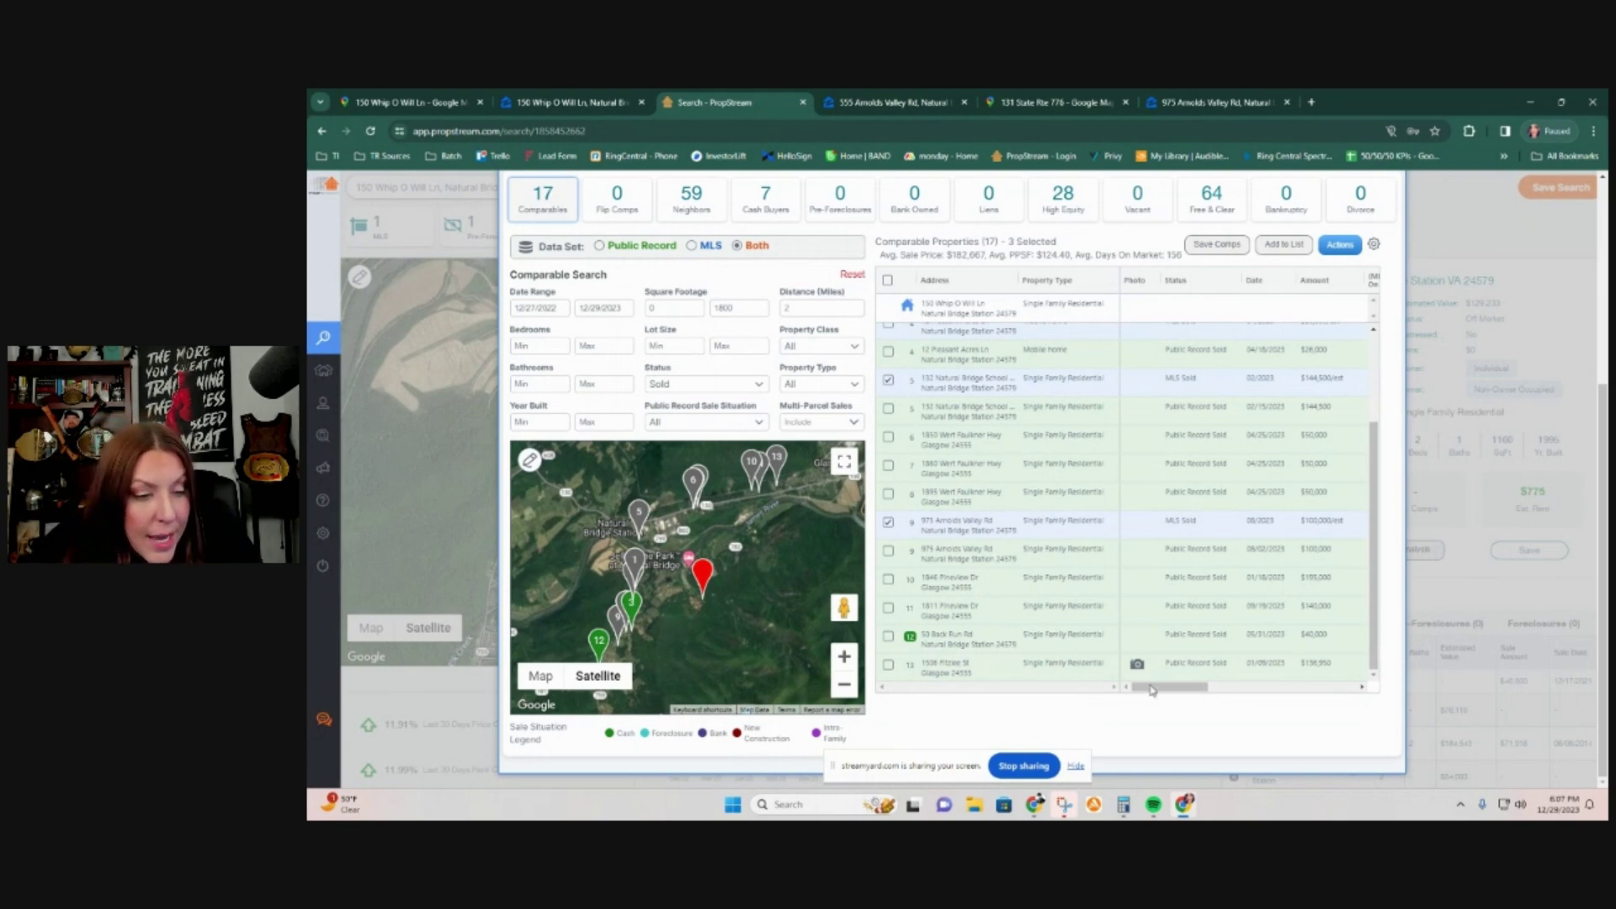
left_click_drag(1149, 695, 1280, 692)
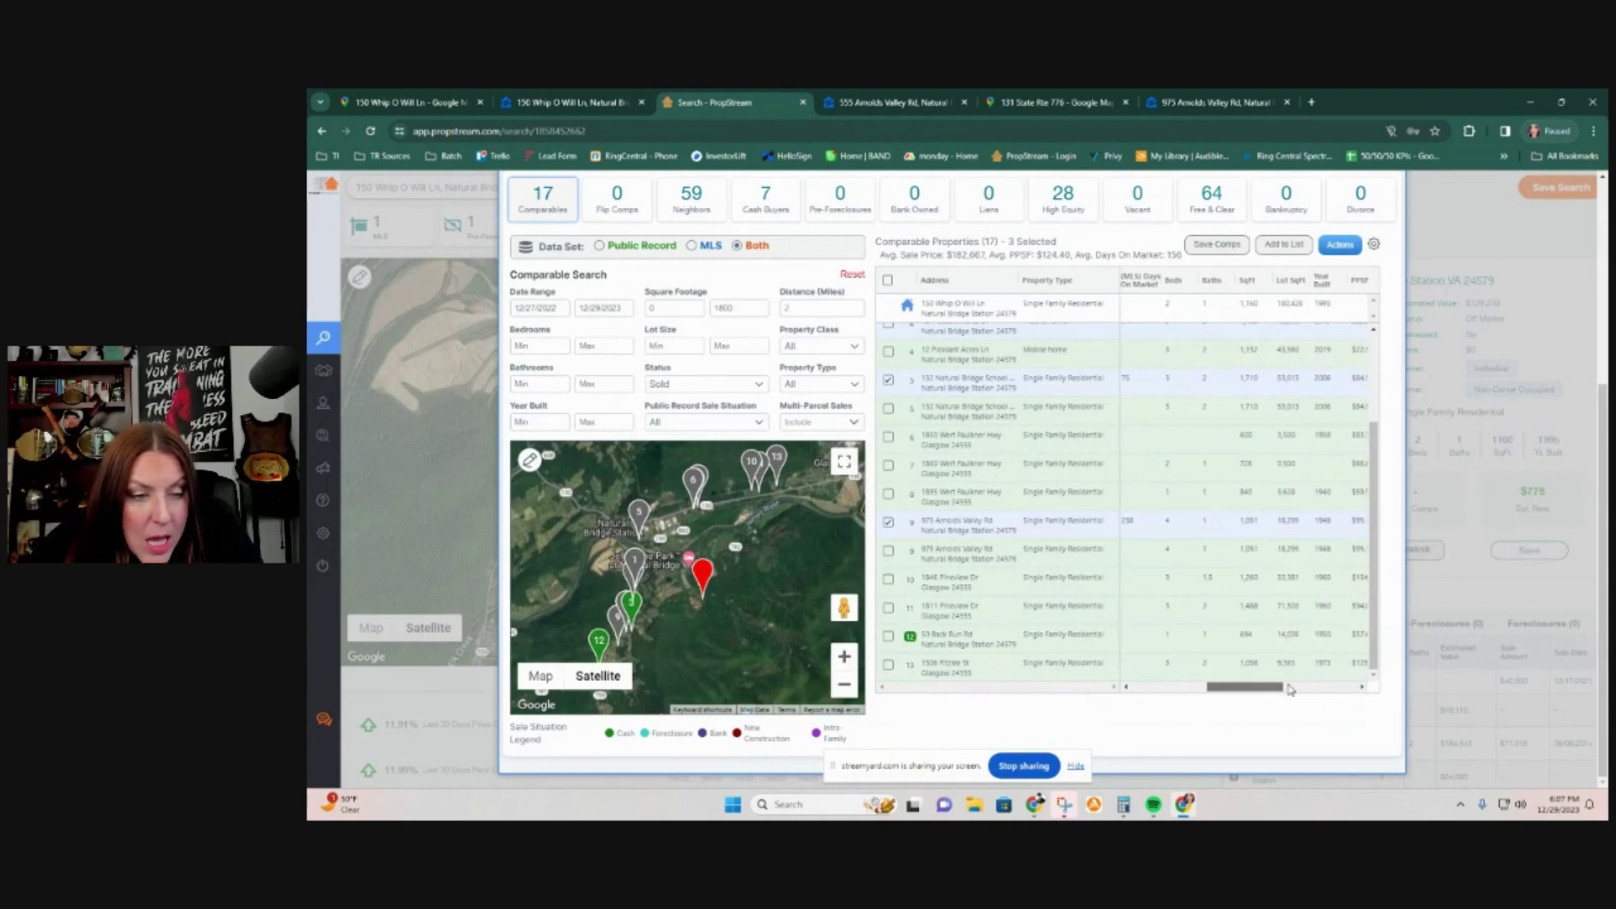
left_click_drag(1262, 691, 1271, 690)
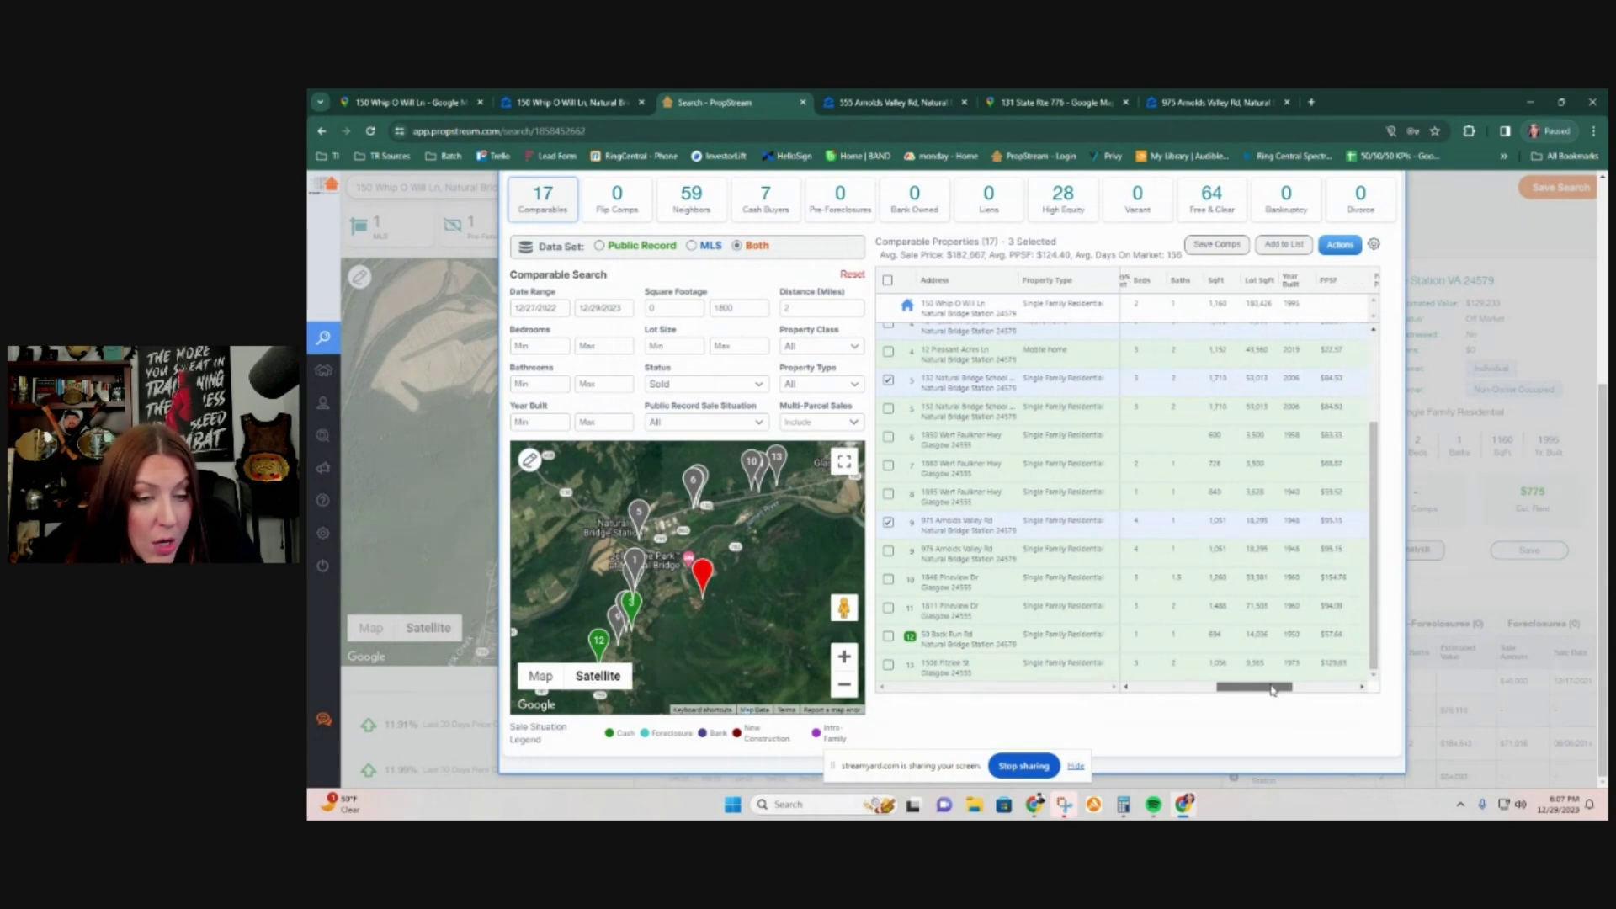
left_click_drag(1266, 691, 1115, 669)
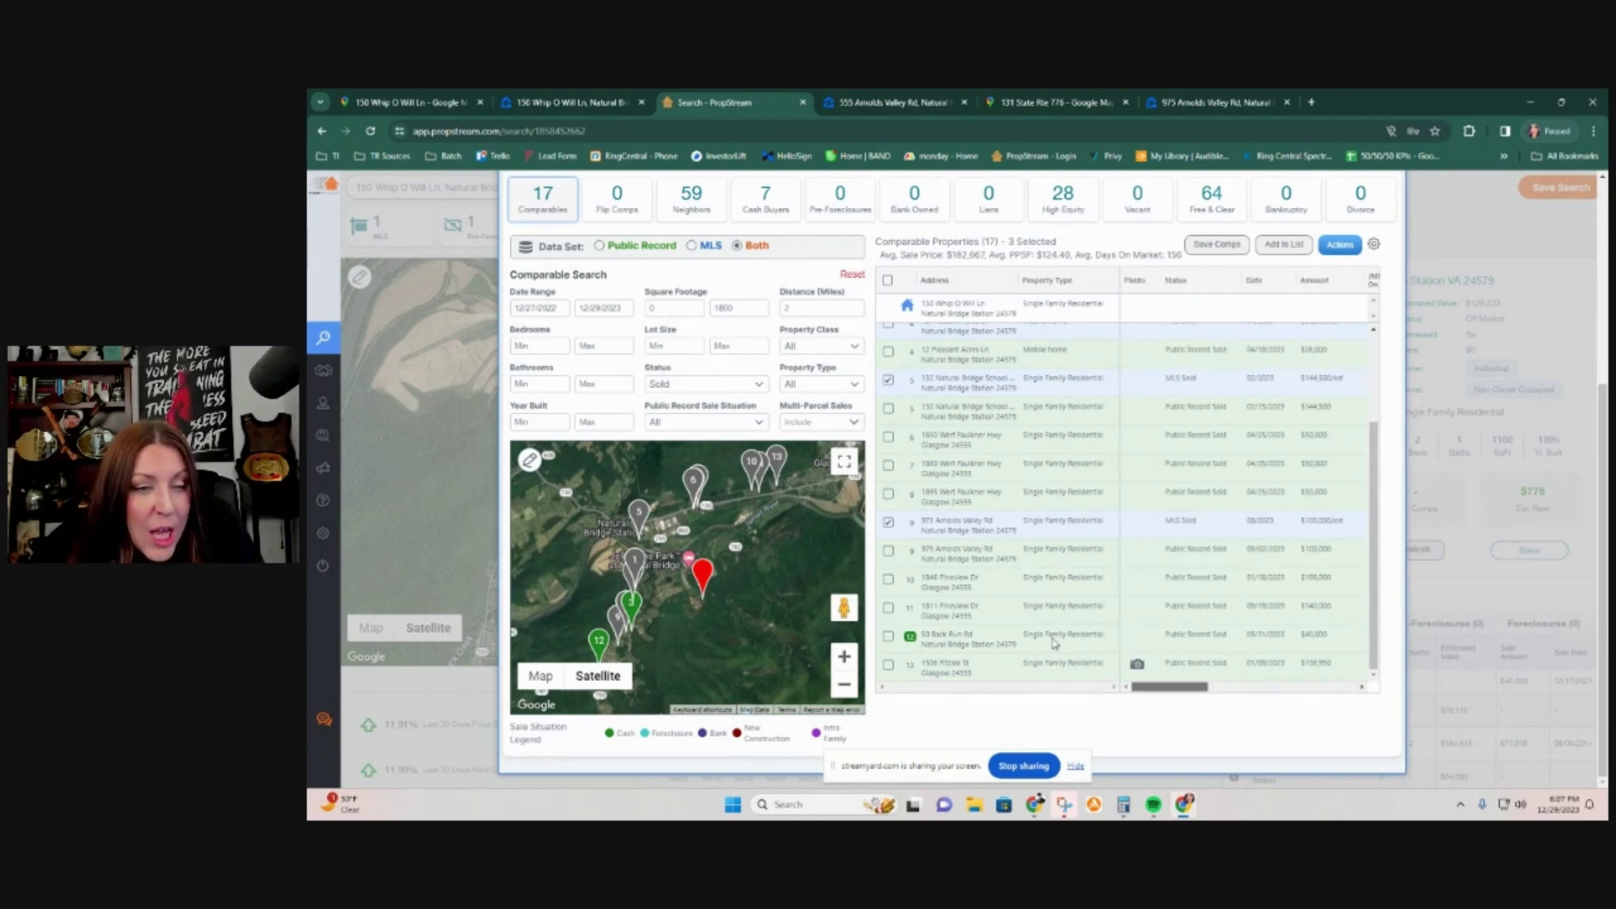
left_click_drag(973, 594, 921, 575)
right_click(957, 589)
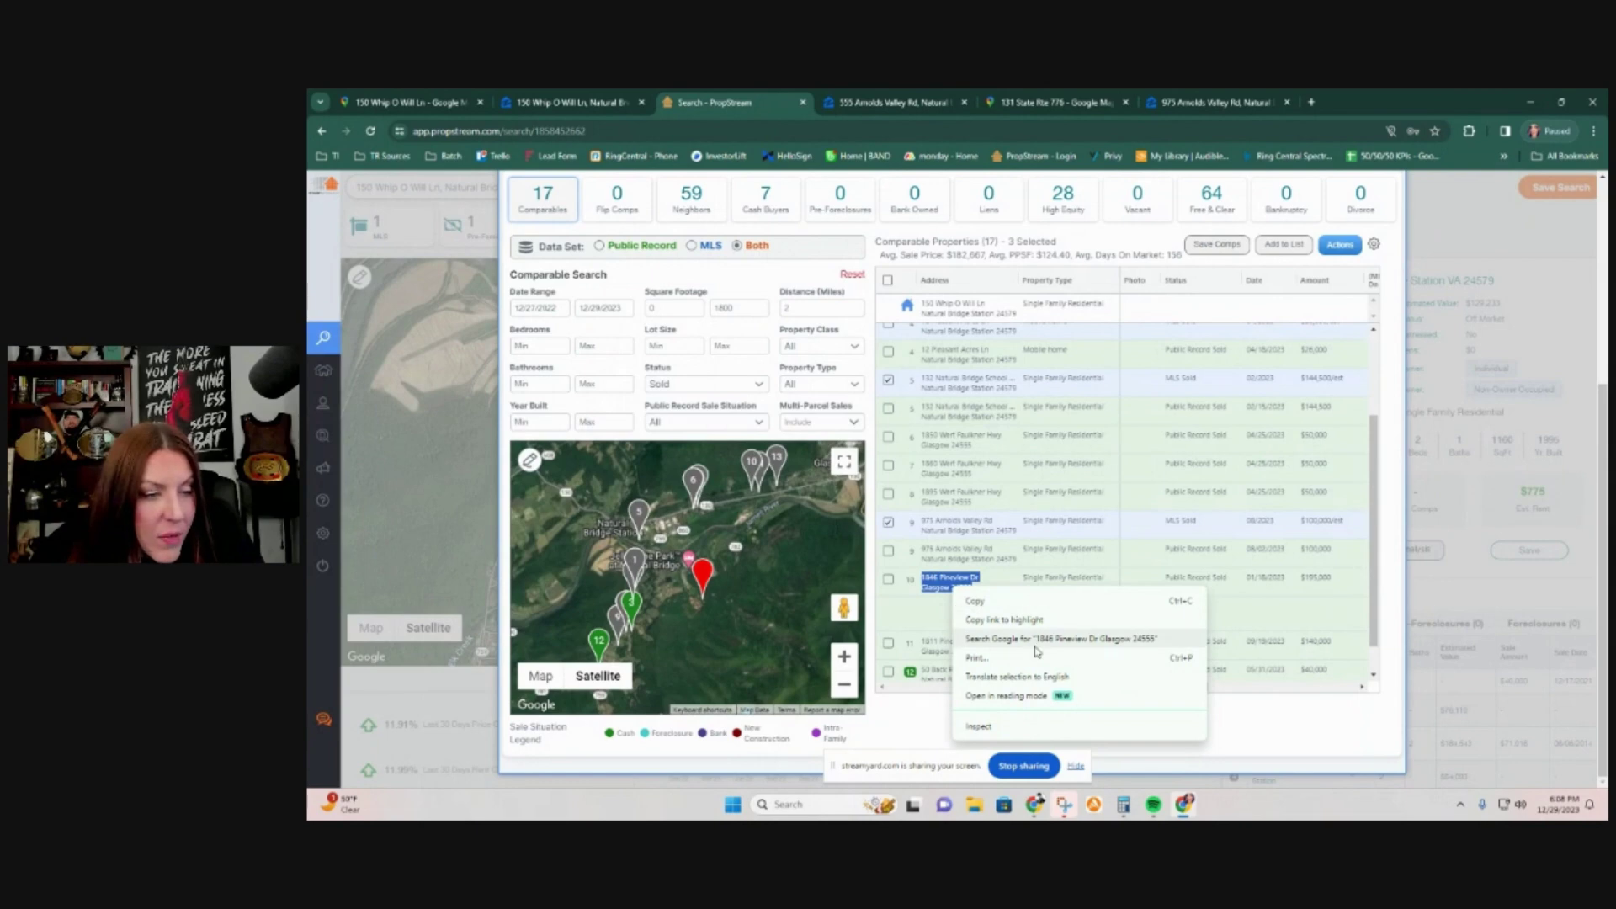
left_click(1037, 641)
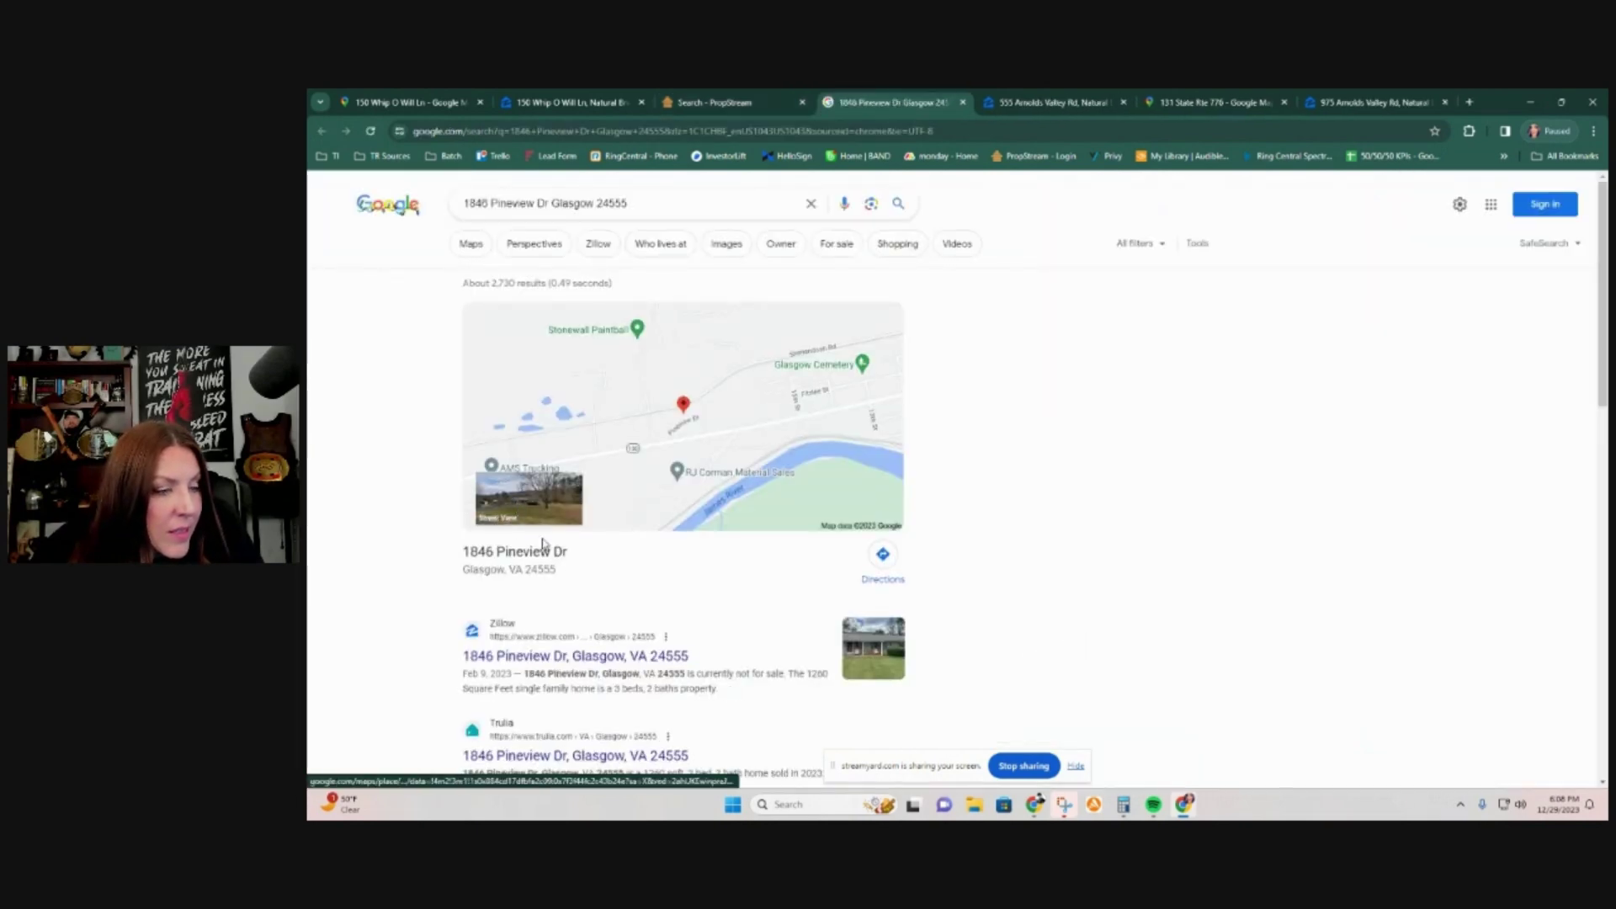
left_click(899, 661)
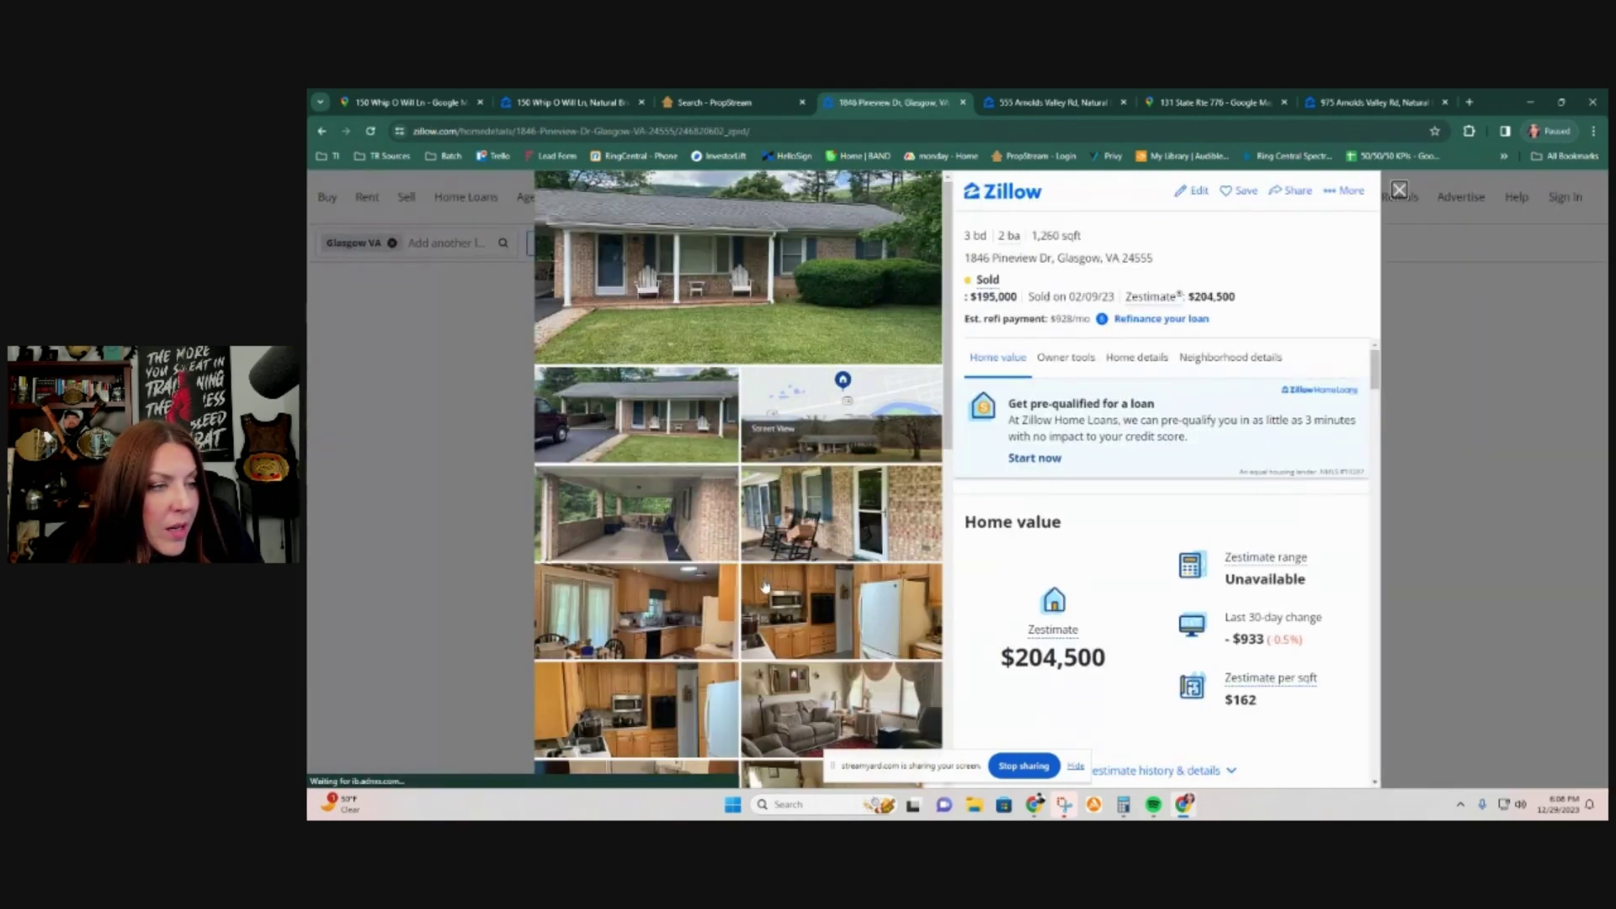
scroll(782, 572, "down", 10)
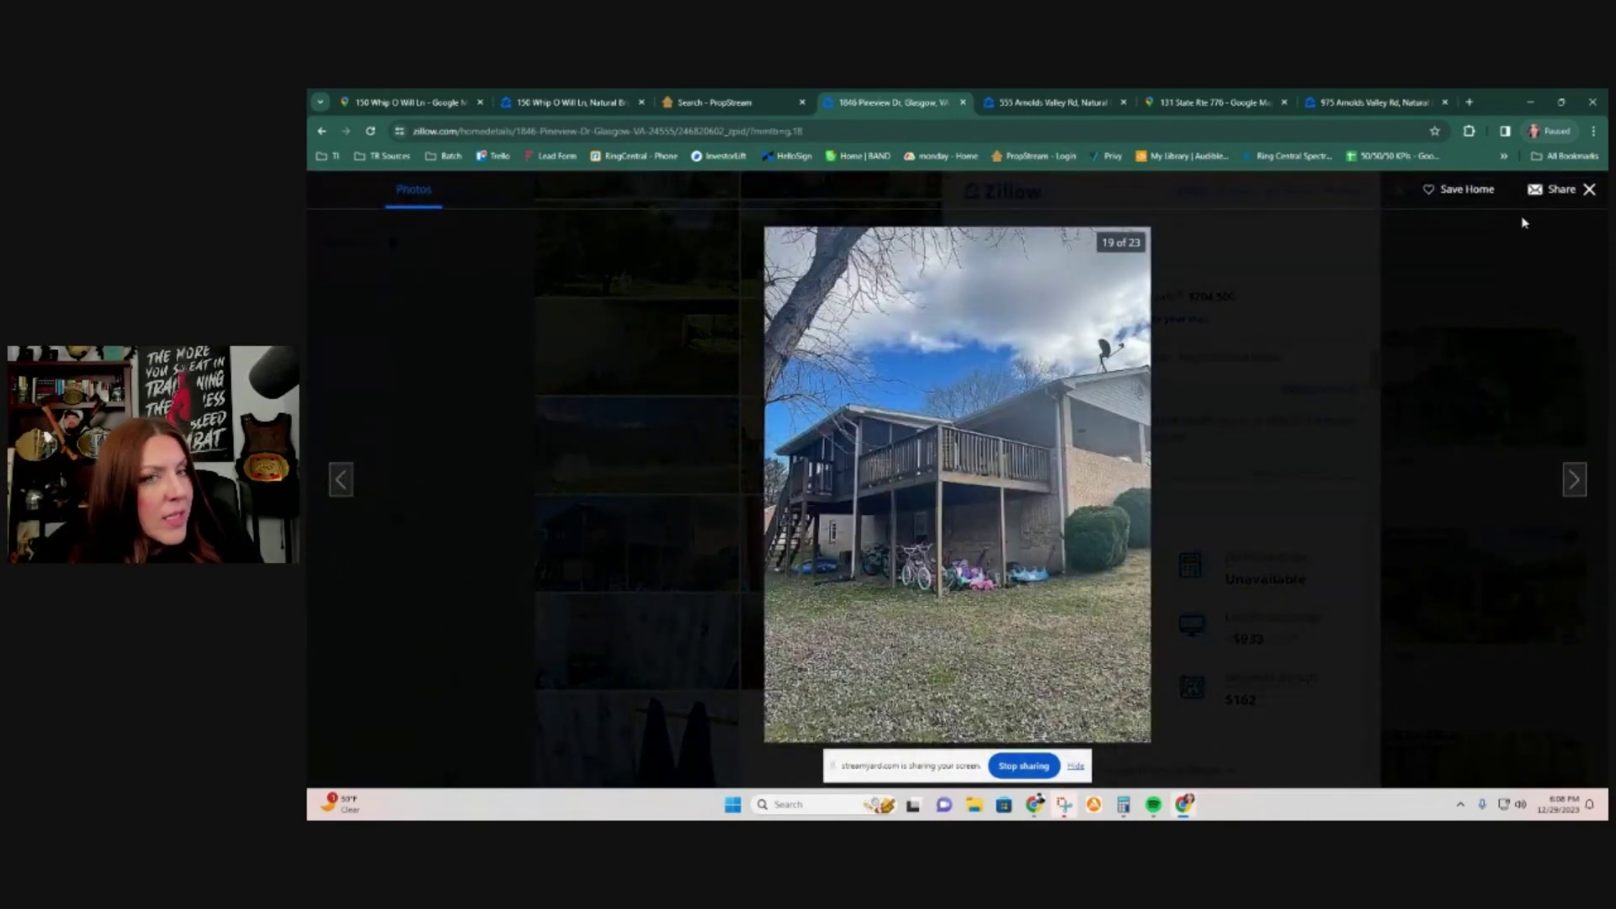
left_click(726, 103)
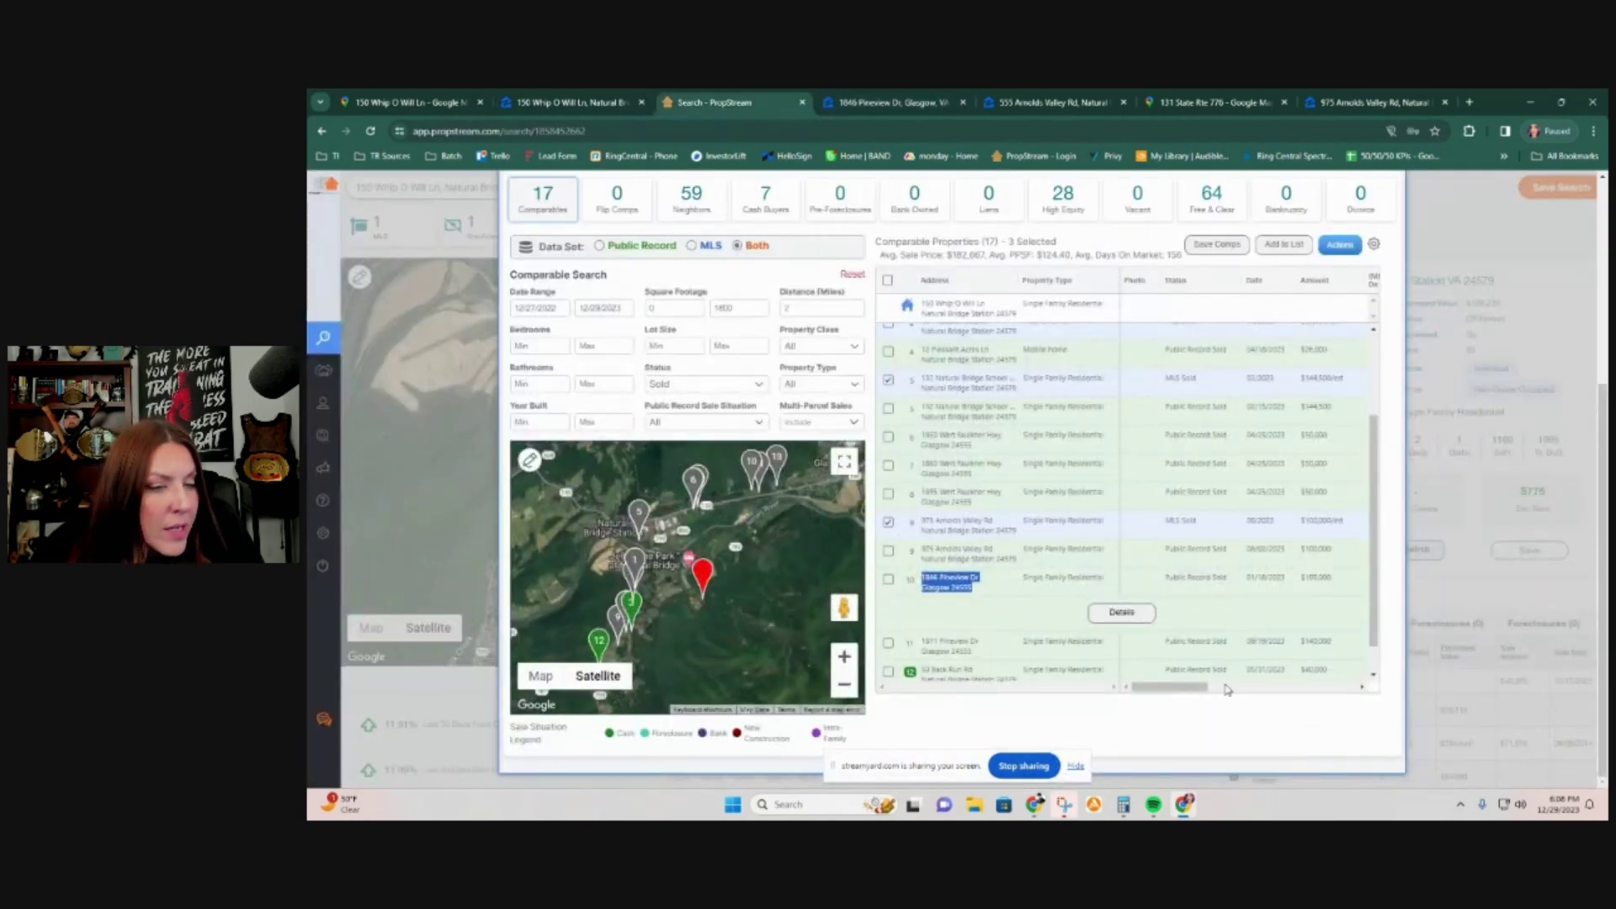
scroll(1248, 568, "down", 1)
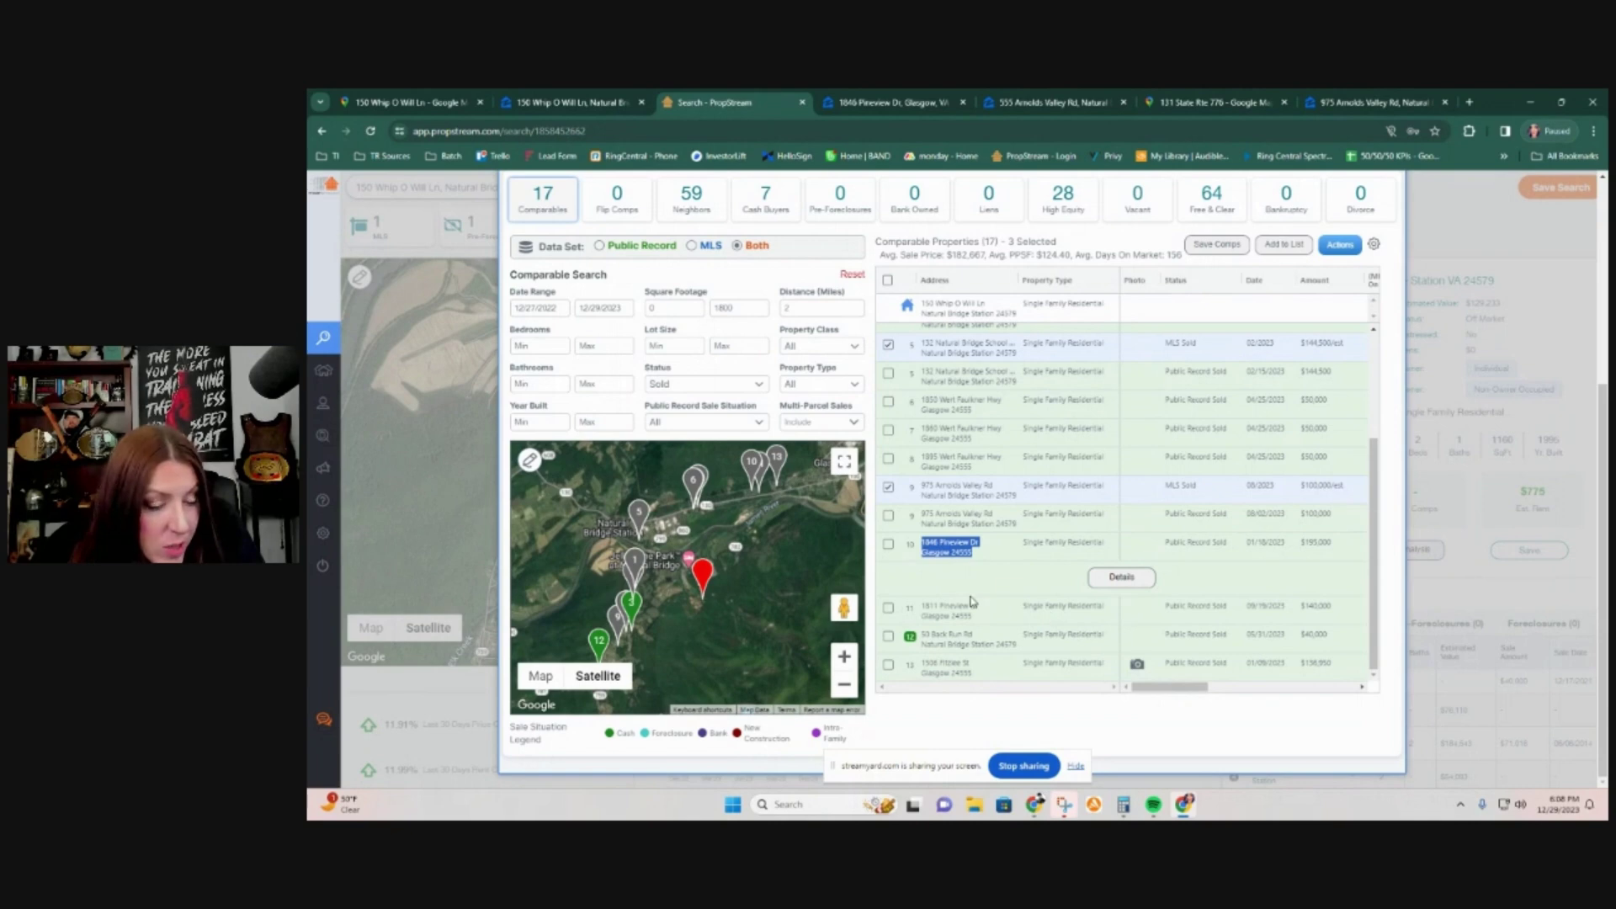
left_click(888, 544)
left_click(888, 607)
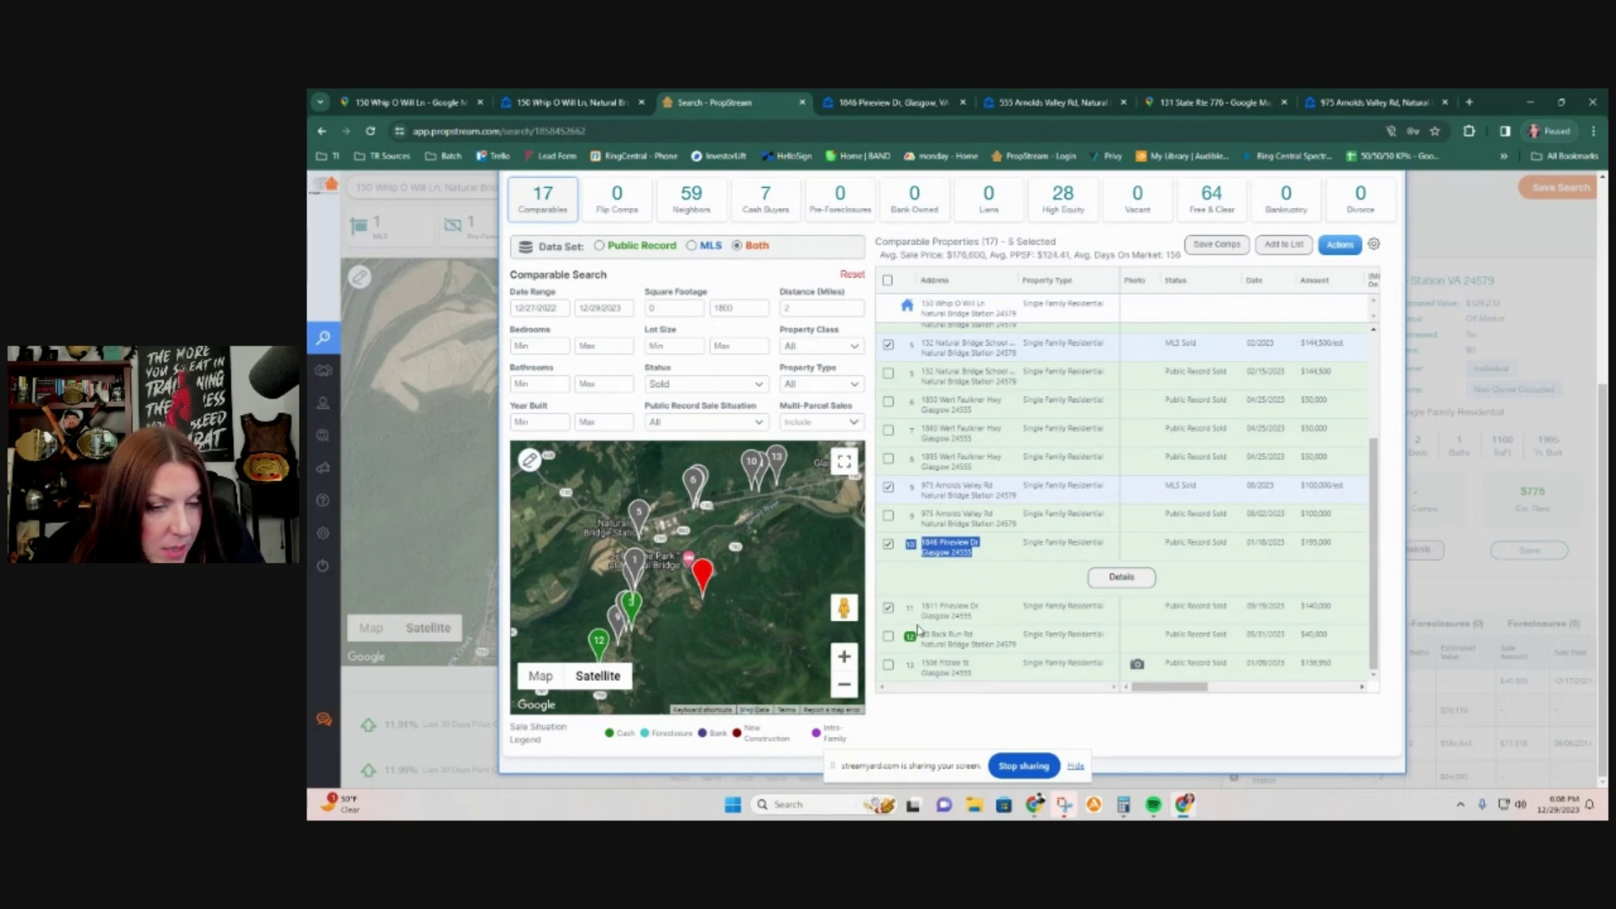
left_click(889, 667)
scroll(1089, 669, "up", 1)
scroll(1090, 669, "up", 4)
left_click(889, 403)
scroll(961, 554, "down", 2)
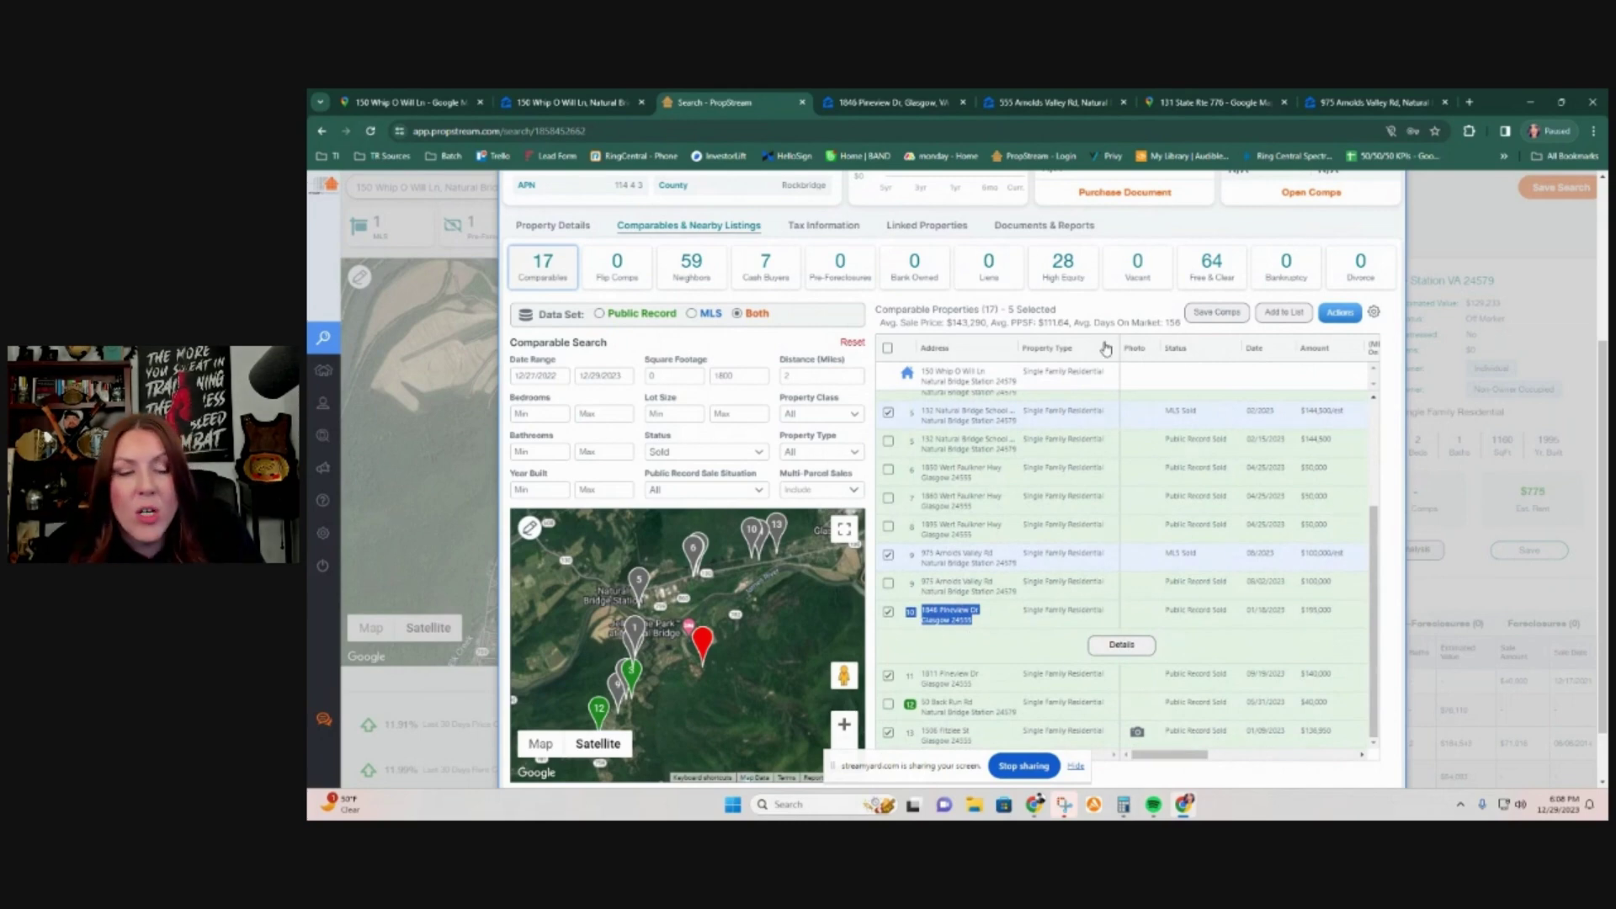
triple_click(968, 678)
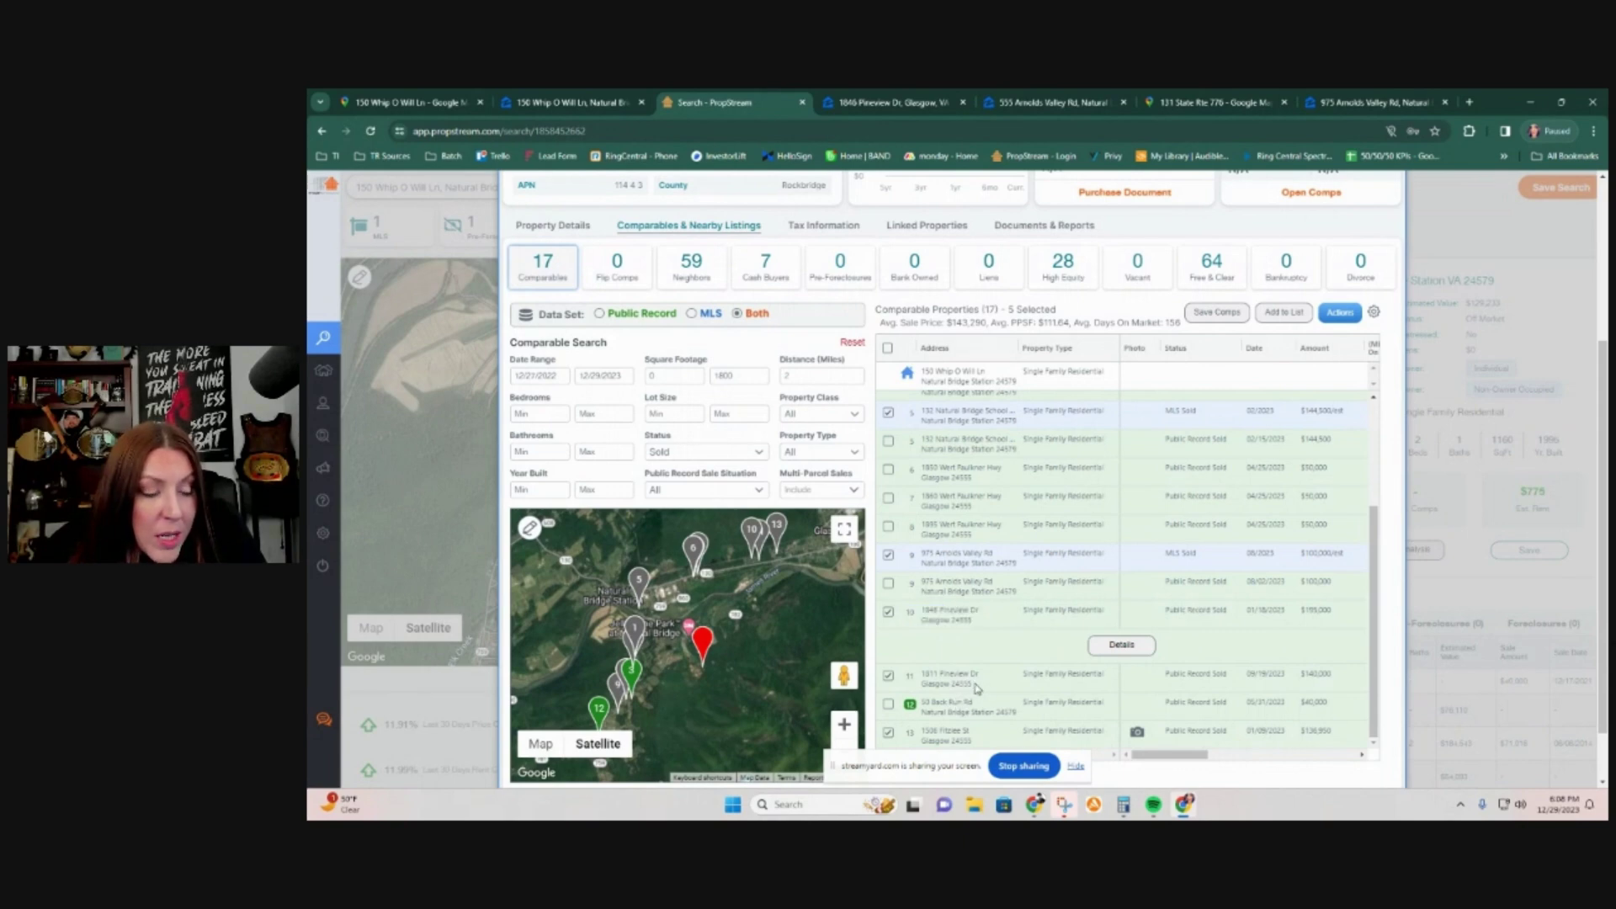
right_click(968, 683)
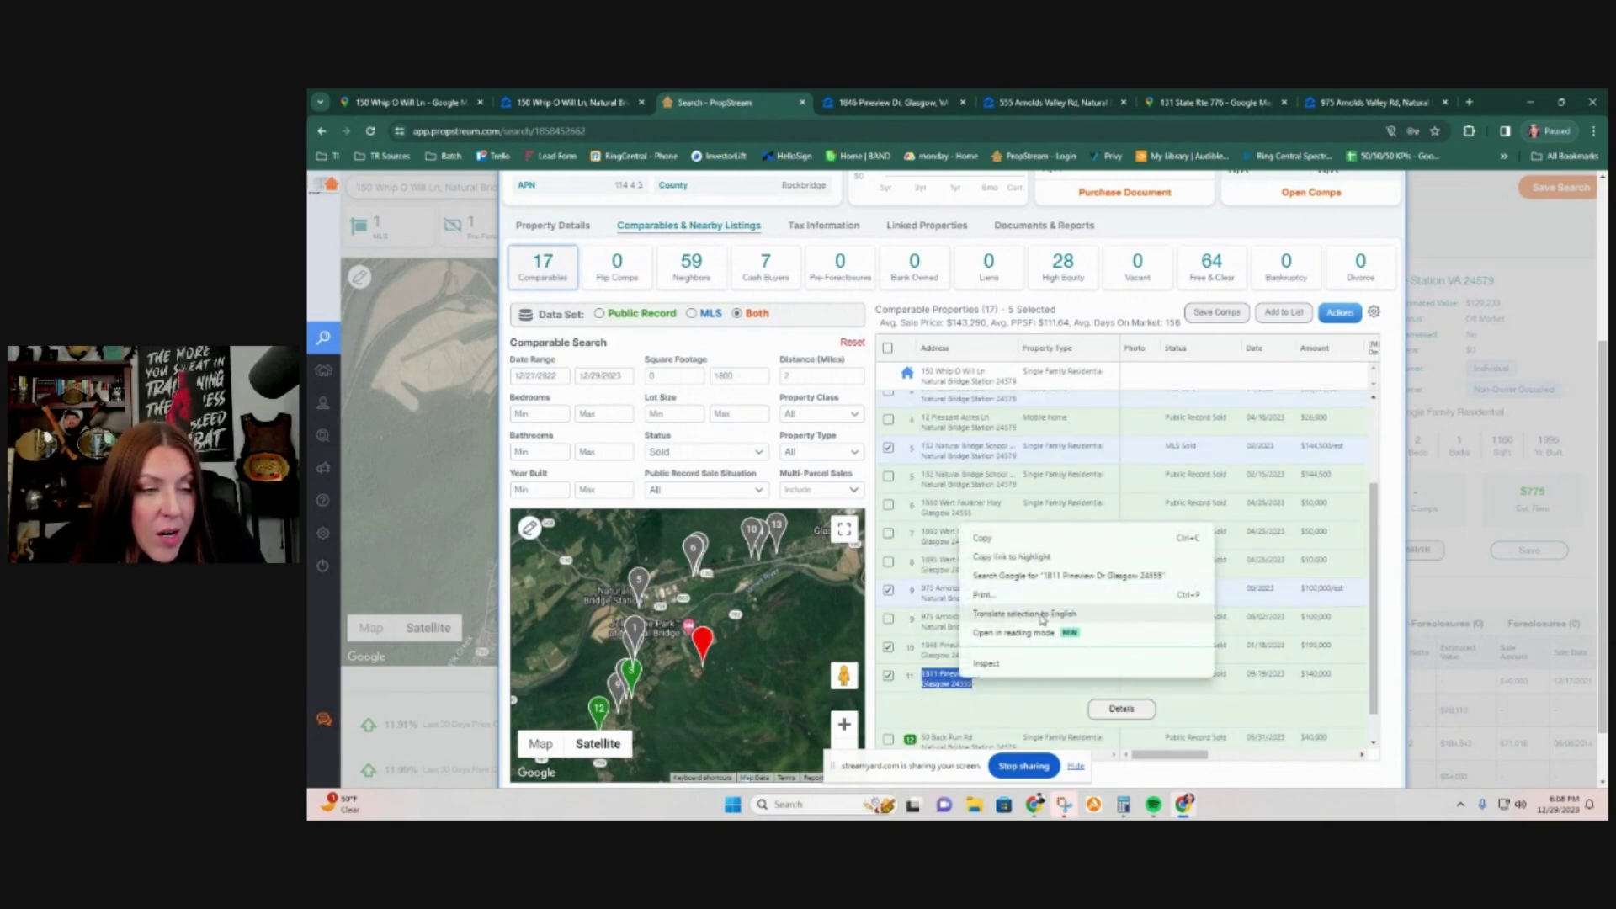
left_click(1046, 584)
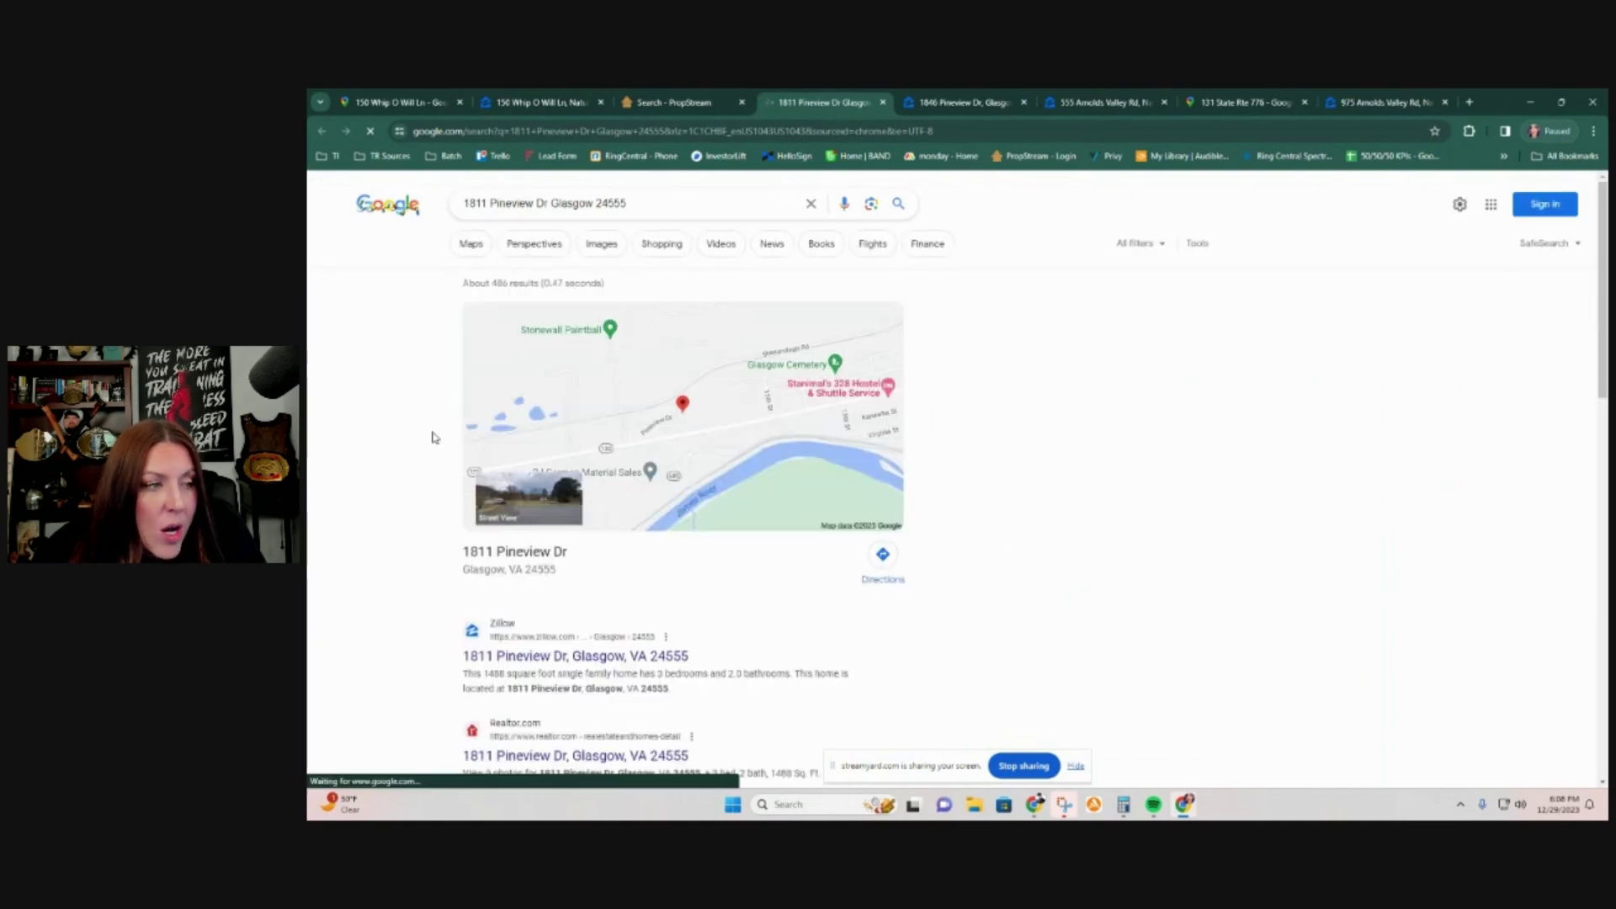
left_click(581, 662)
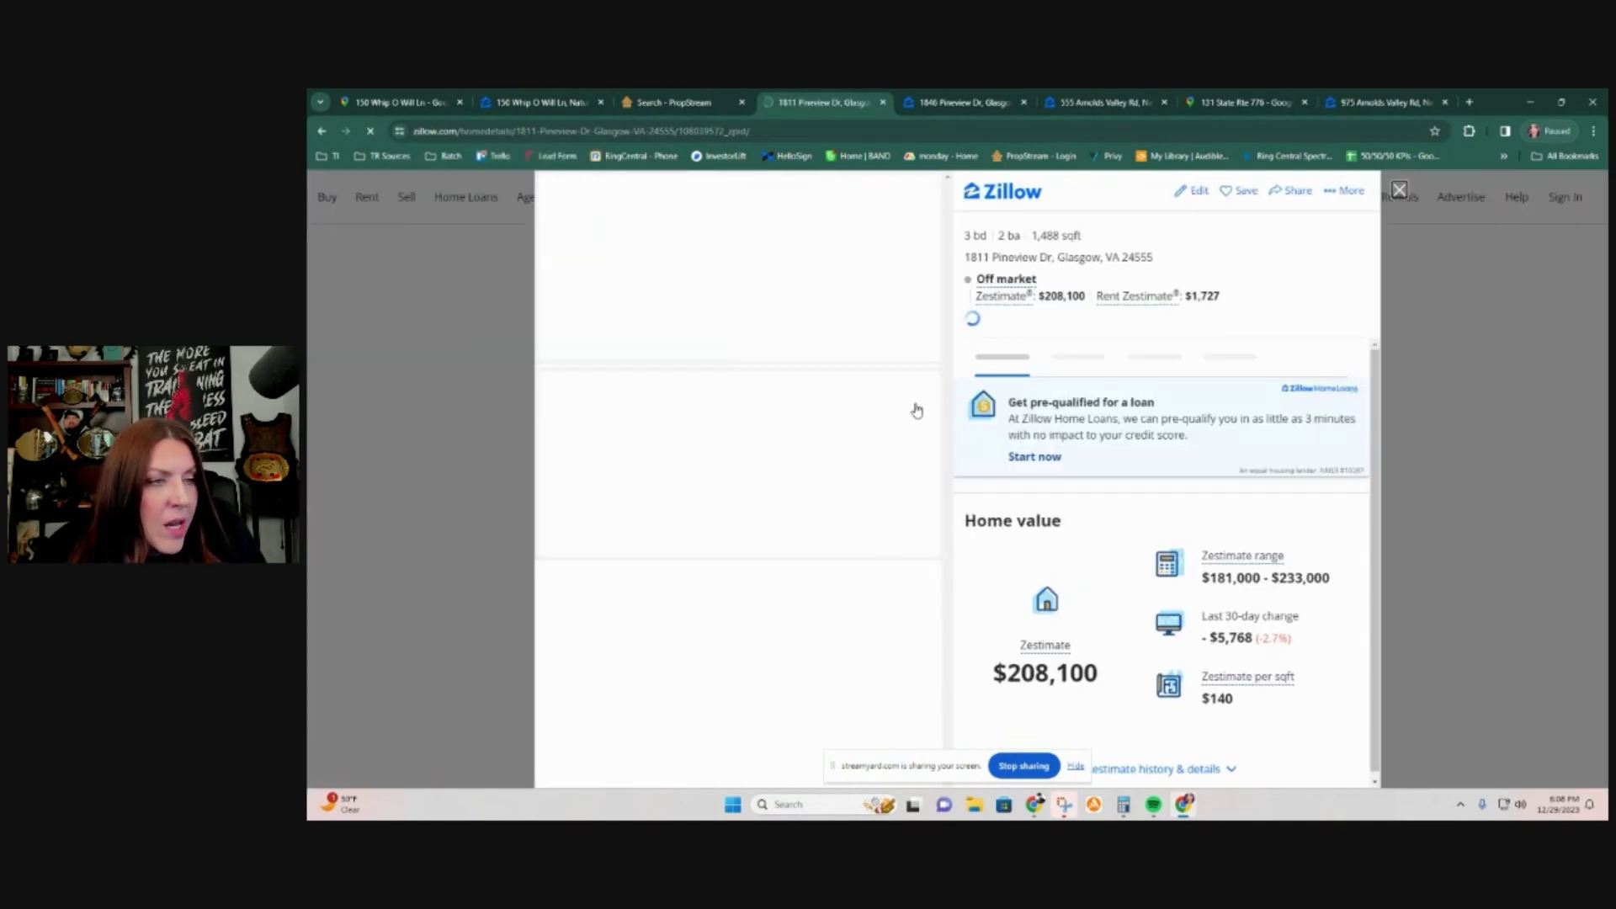
left_click(763, 287)
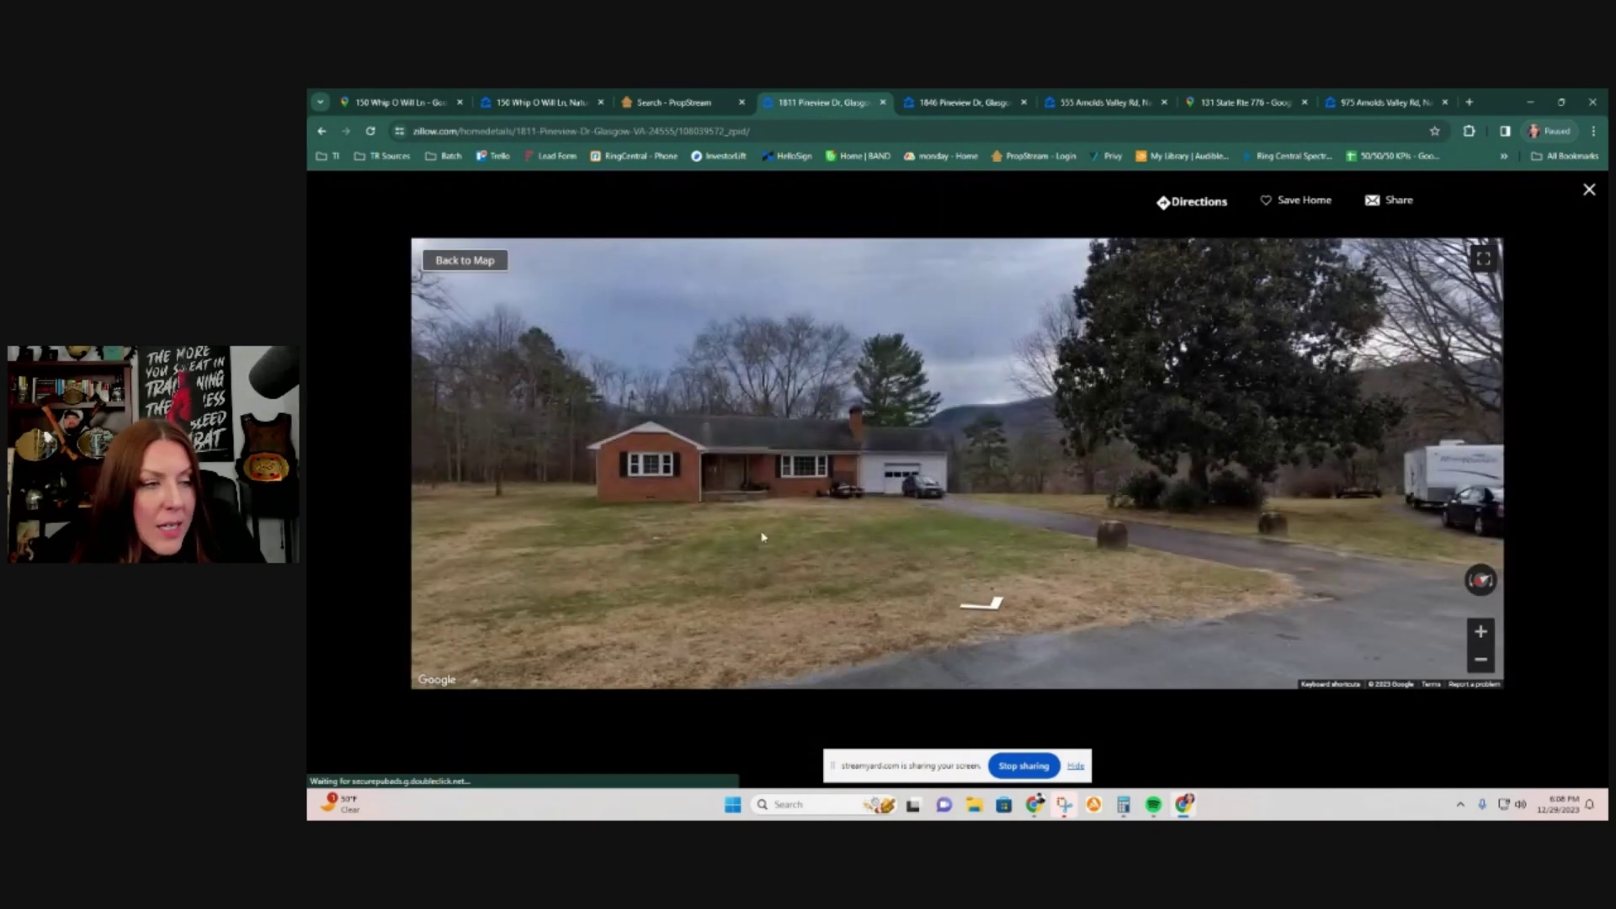
left_click_drag(762, 537, 1242, 517)
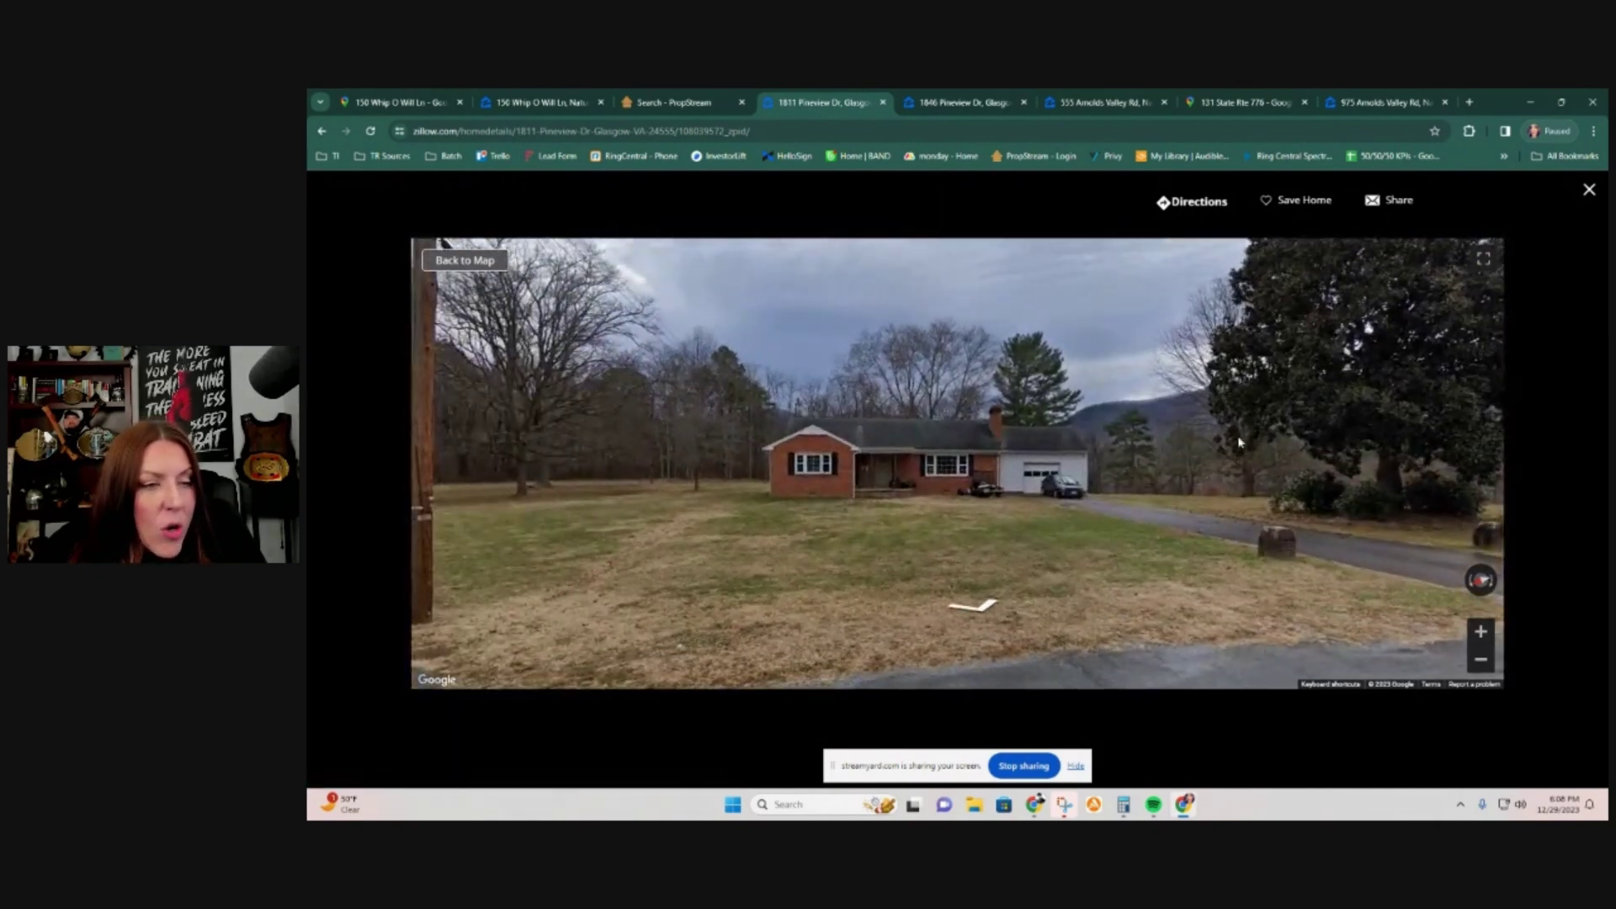
left_click(561, 605)
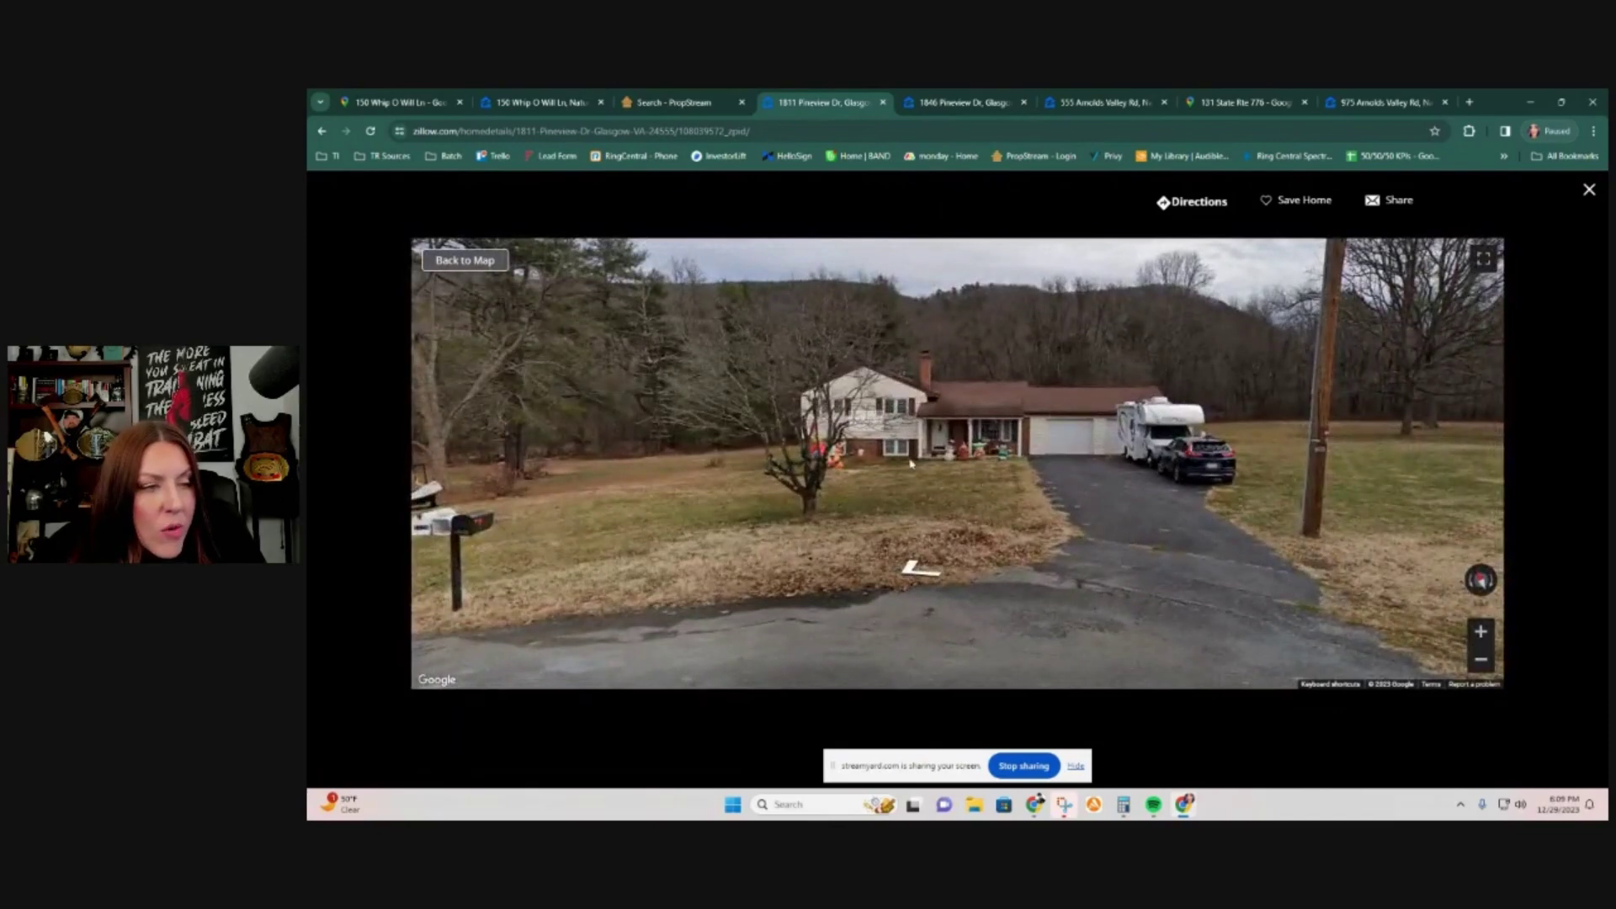
Step: Look around at the red brick ranch and neighbouring houses, then return to PropStream comparables
left_click_drag(976, 404, 482, 404)
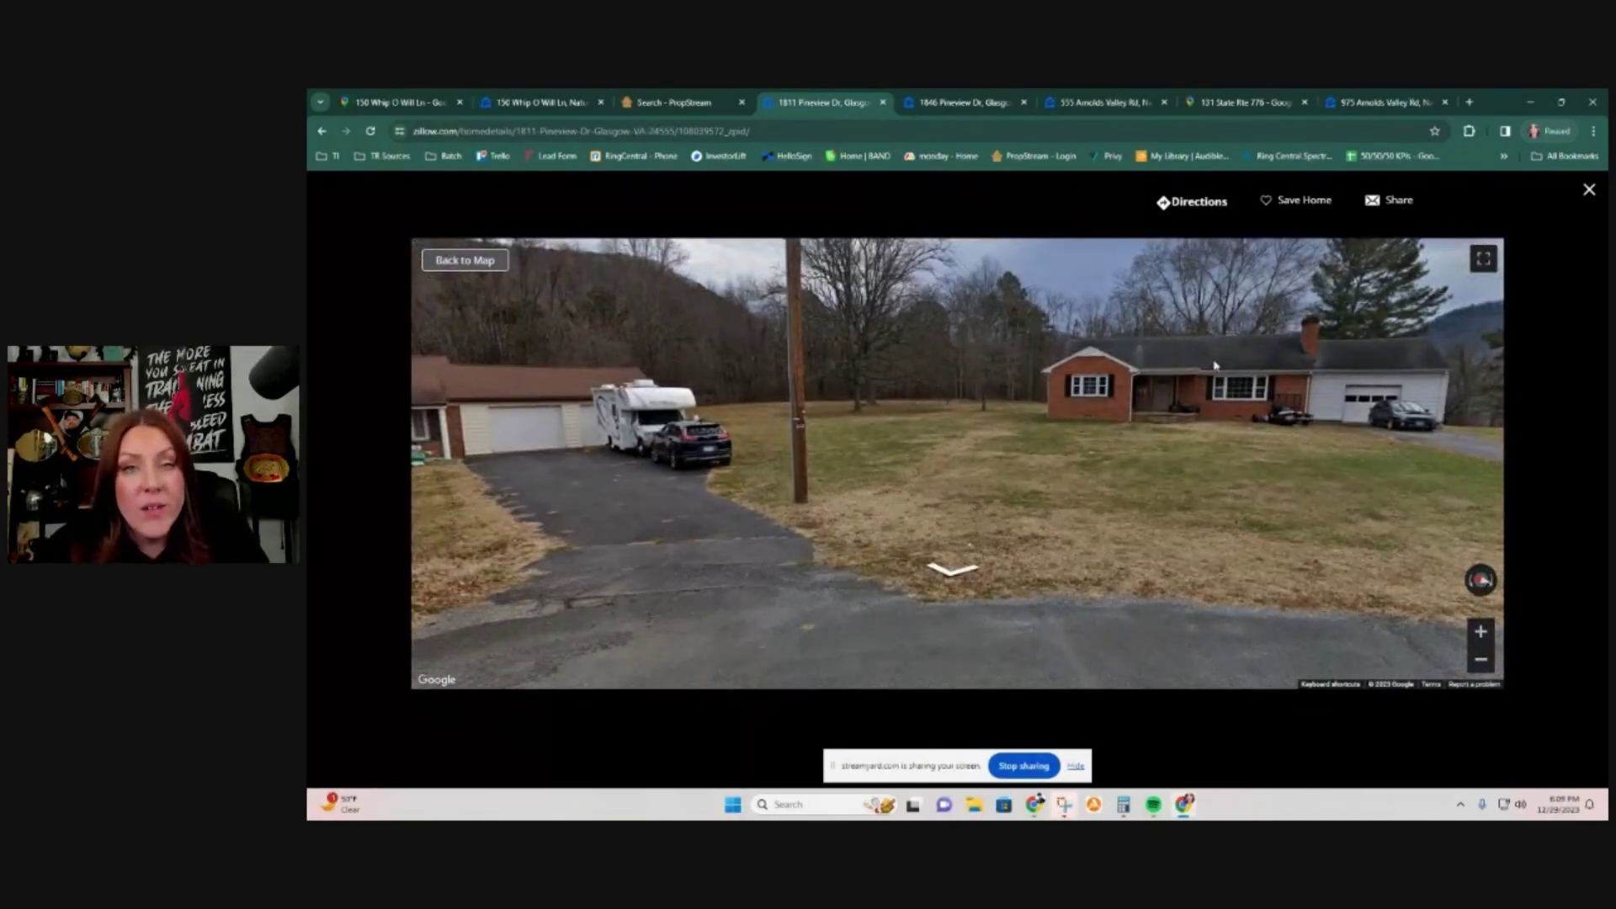
left_click_drag(606, 488, 983, 420)
left_click_drag(471, 379, 1069, 383)
left_click_drag(522, 395, 1044, 413)
left_click_drag(572, 412, 1062, 419)
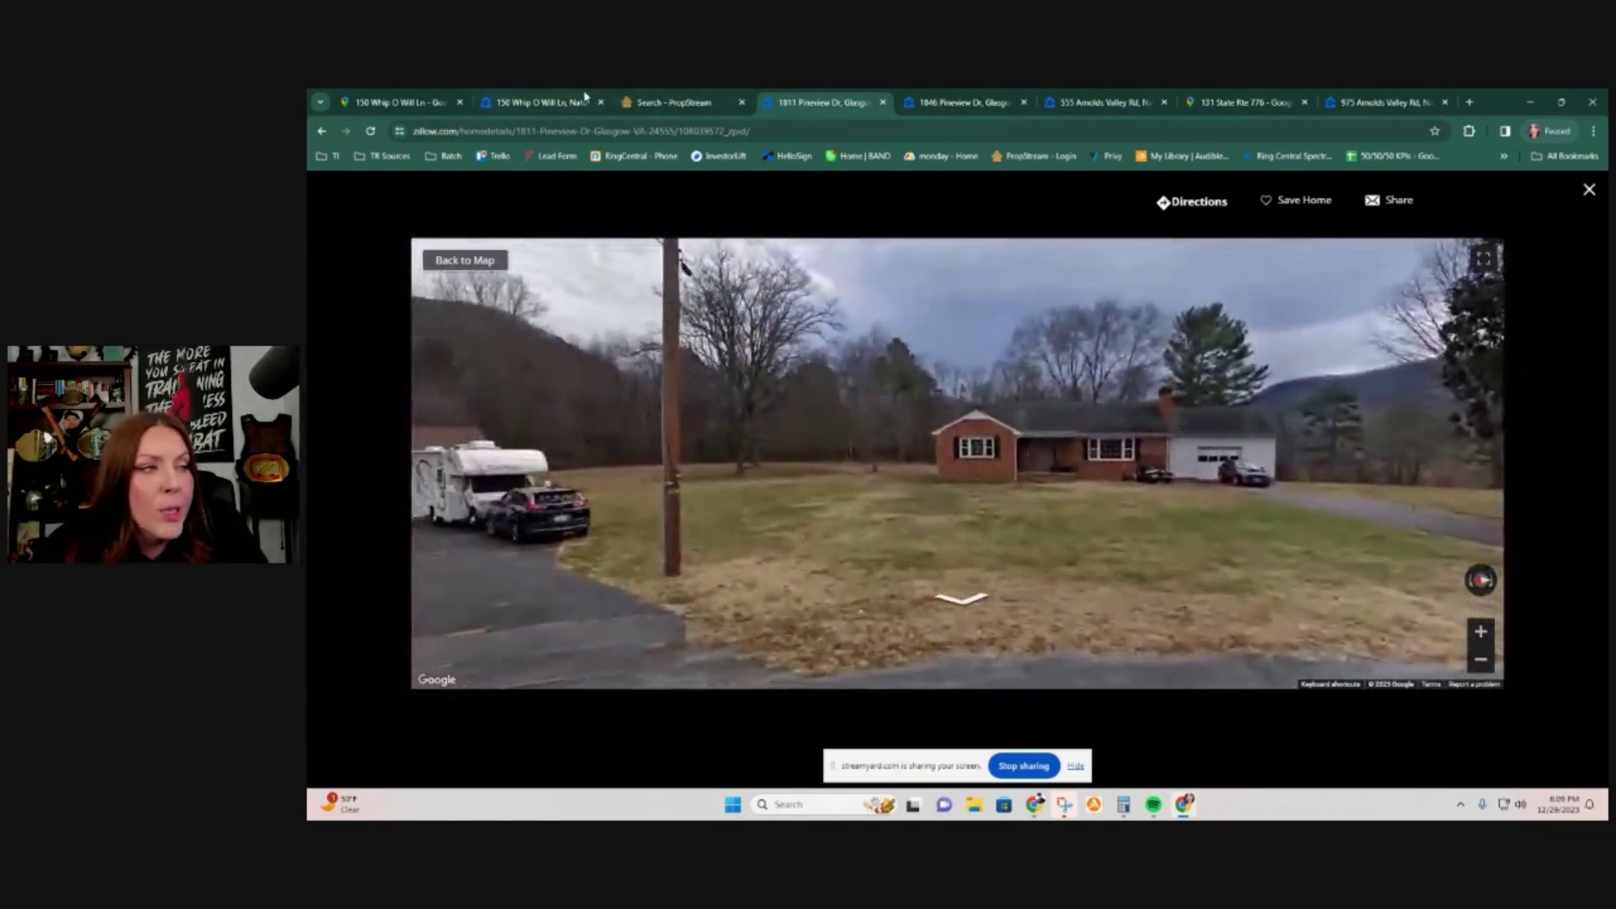
left_click_drag(715, 473, 1001, 427)
left_click_drag(747, 437, 1065, 424)
left_click_drag(538, 412, 909, 411)
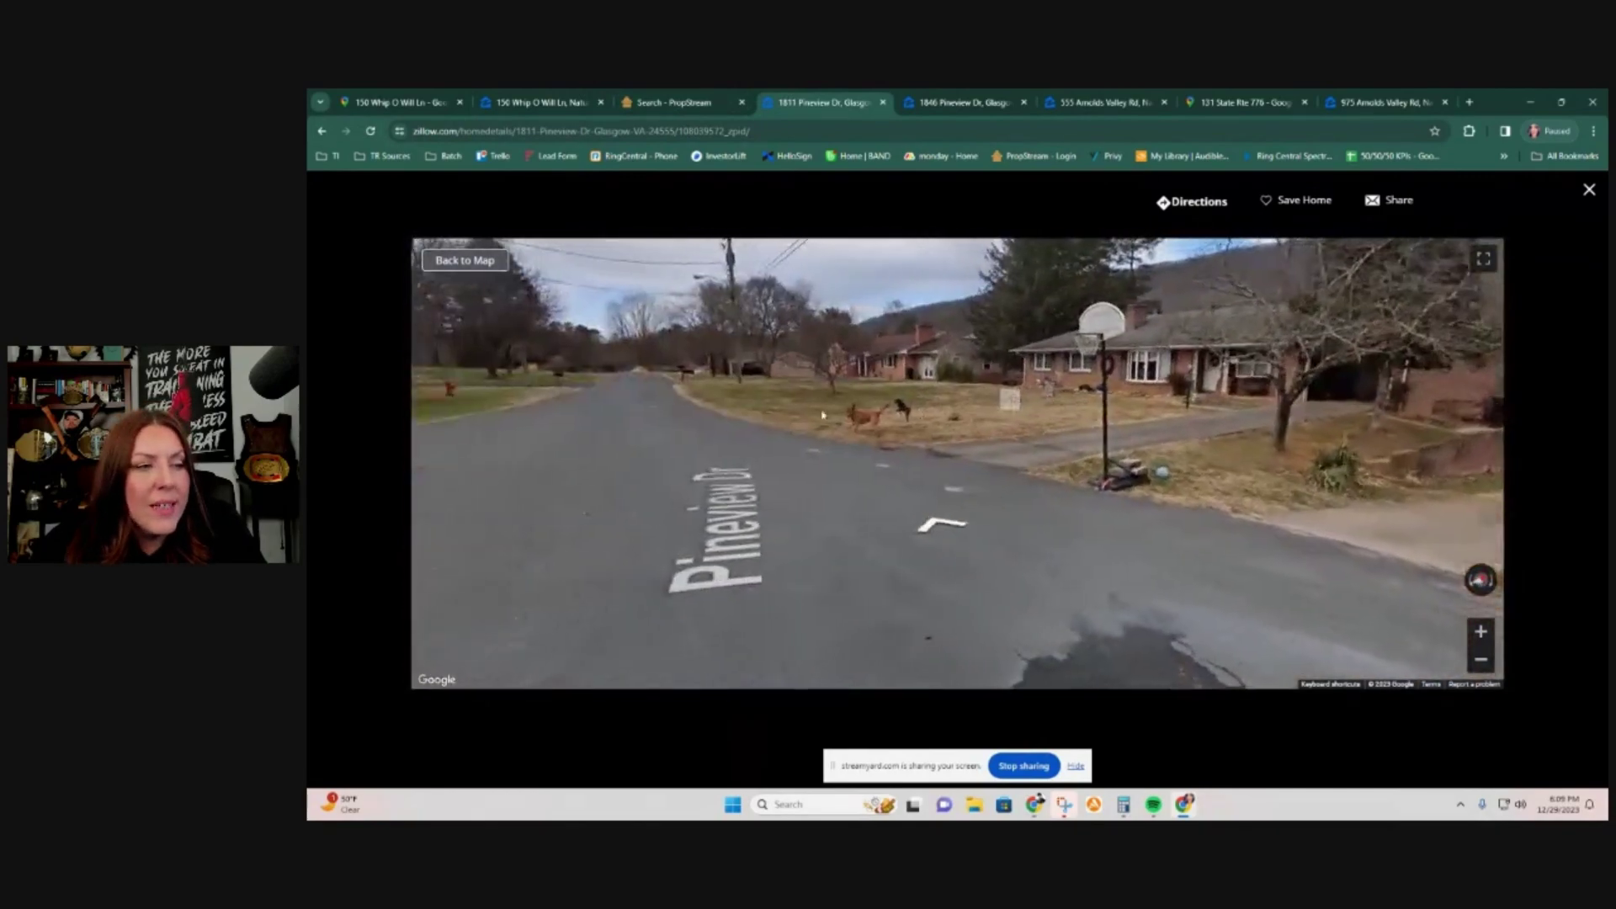
left_click(674, 103)
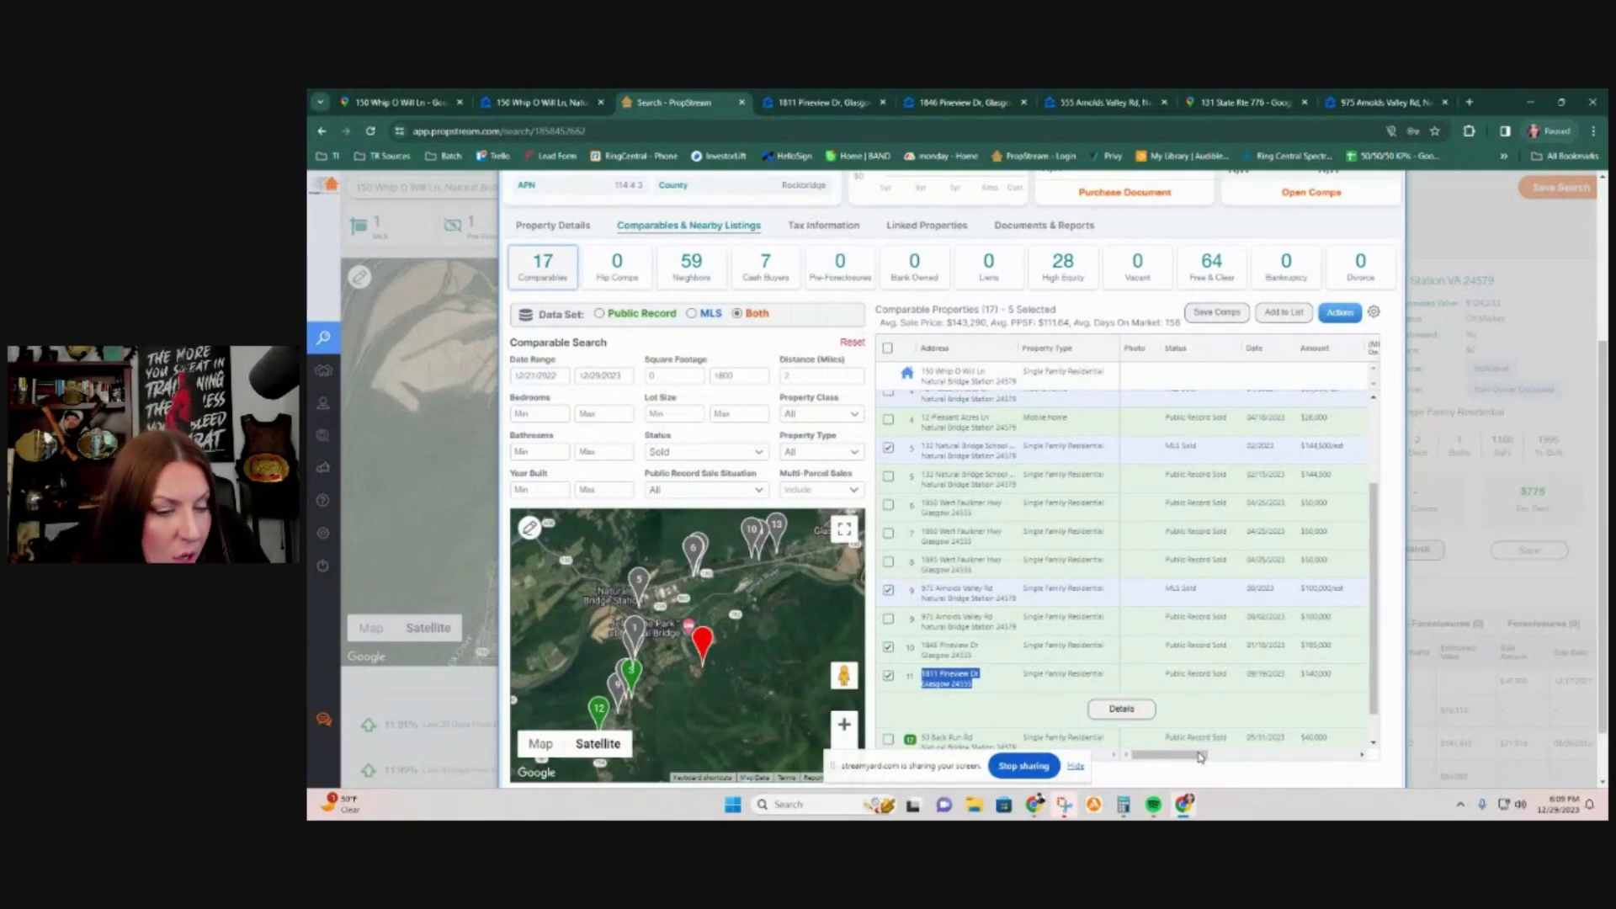
Step: Scroll the comps table right to show Beds, Baths, SqFt, Lot SqFt, Year Built and PPSF
left_click_drag(1198, 762, 1282, 764)
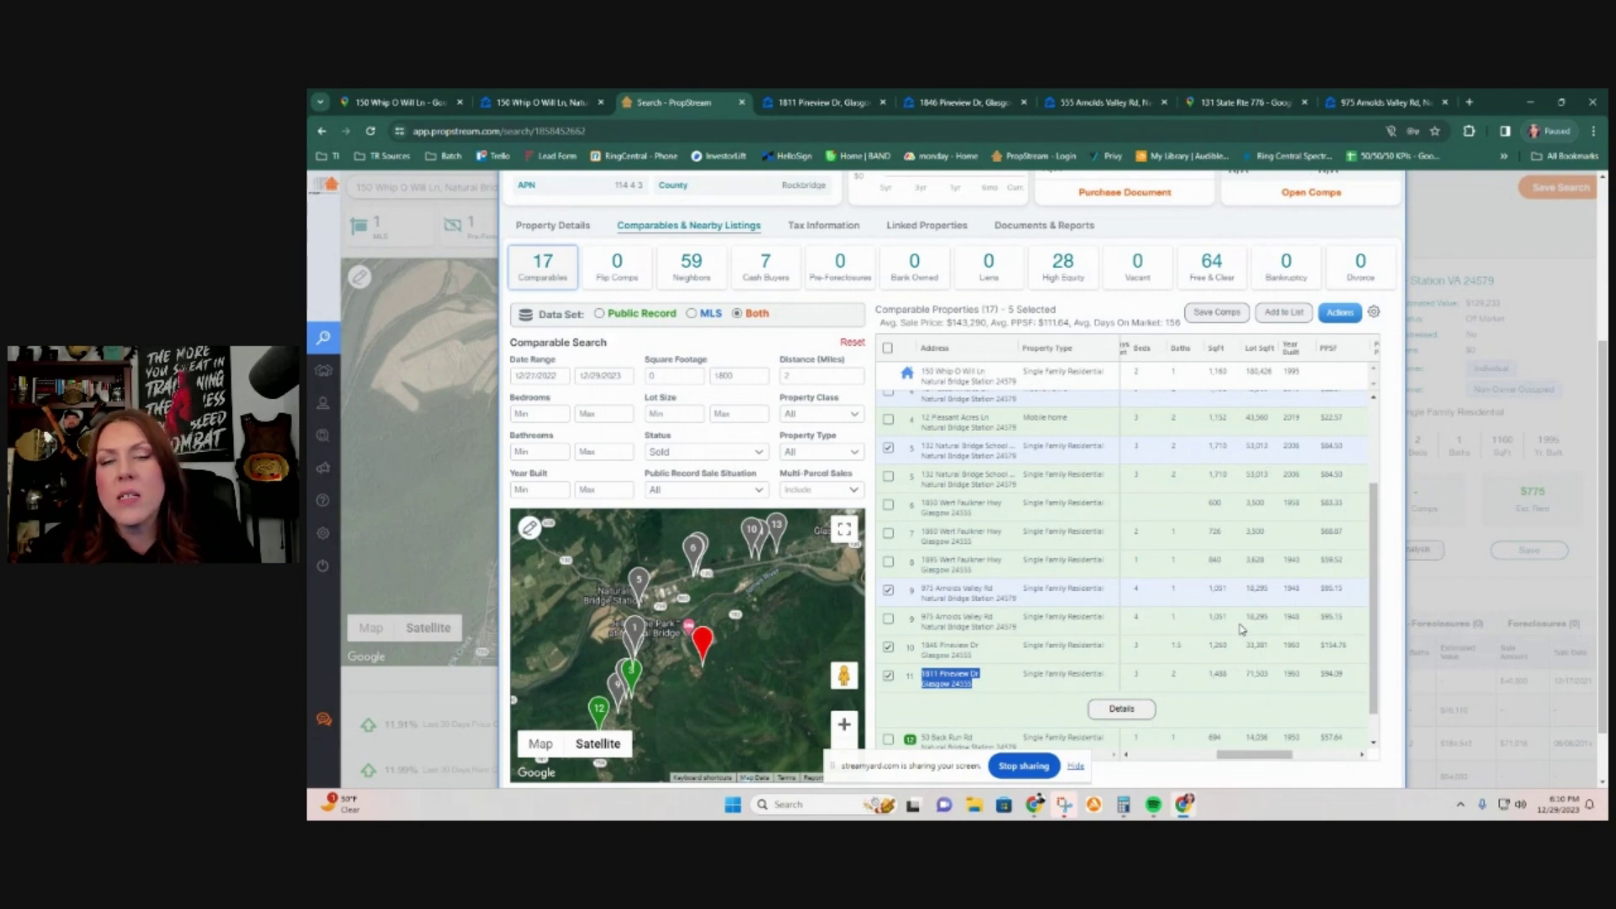
scroll(692, 366, "up", 3)
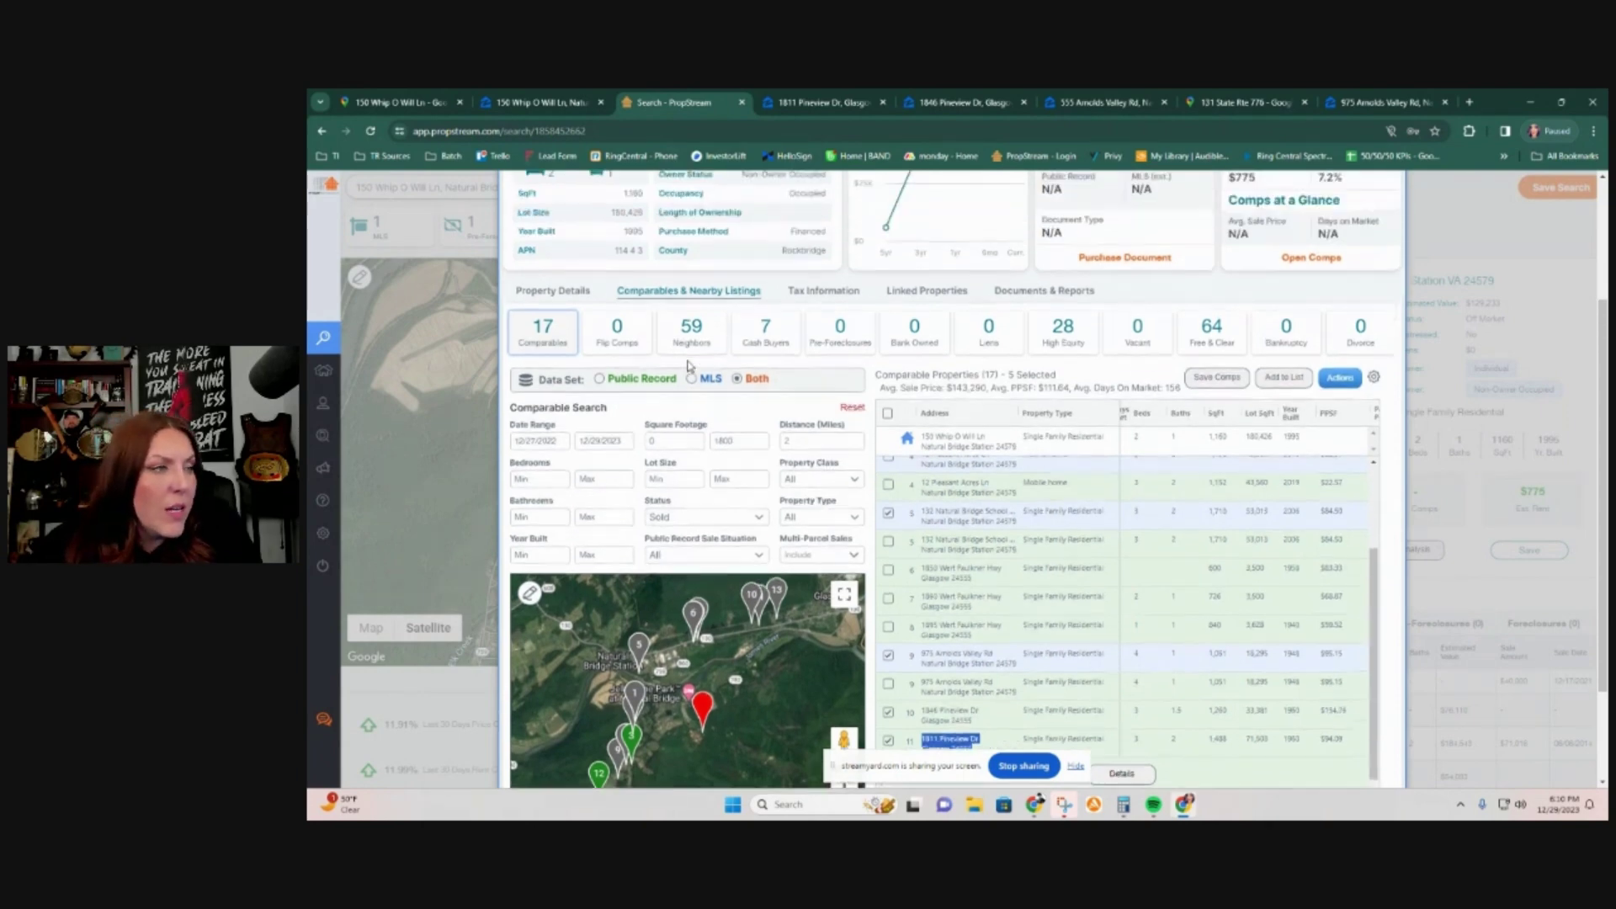
left_click(575, 435)
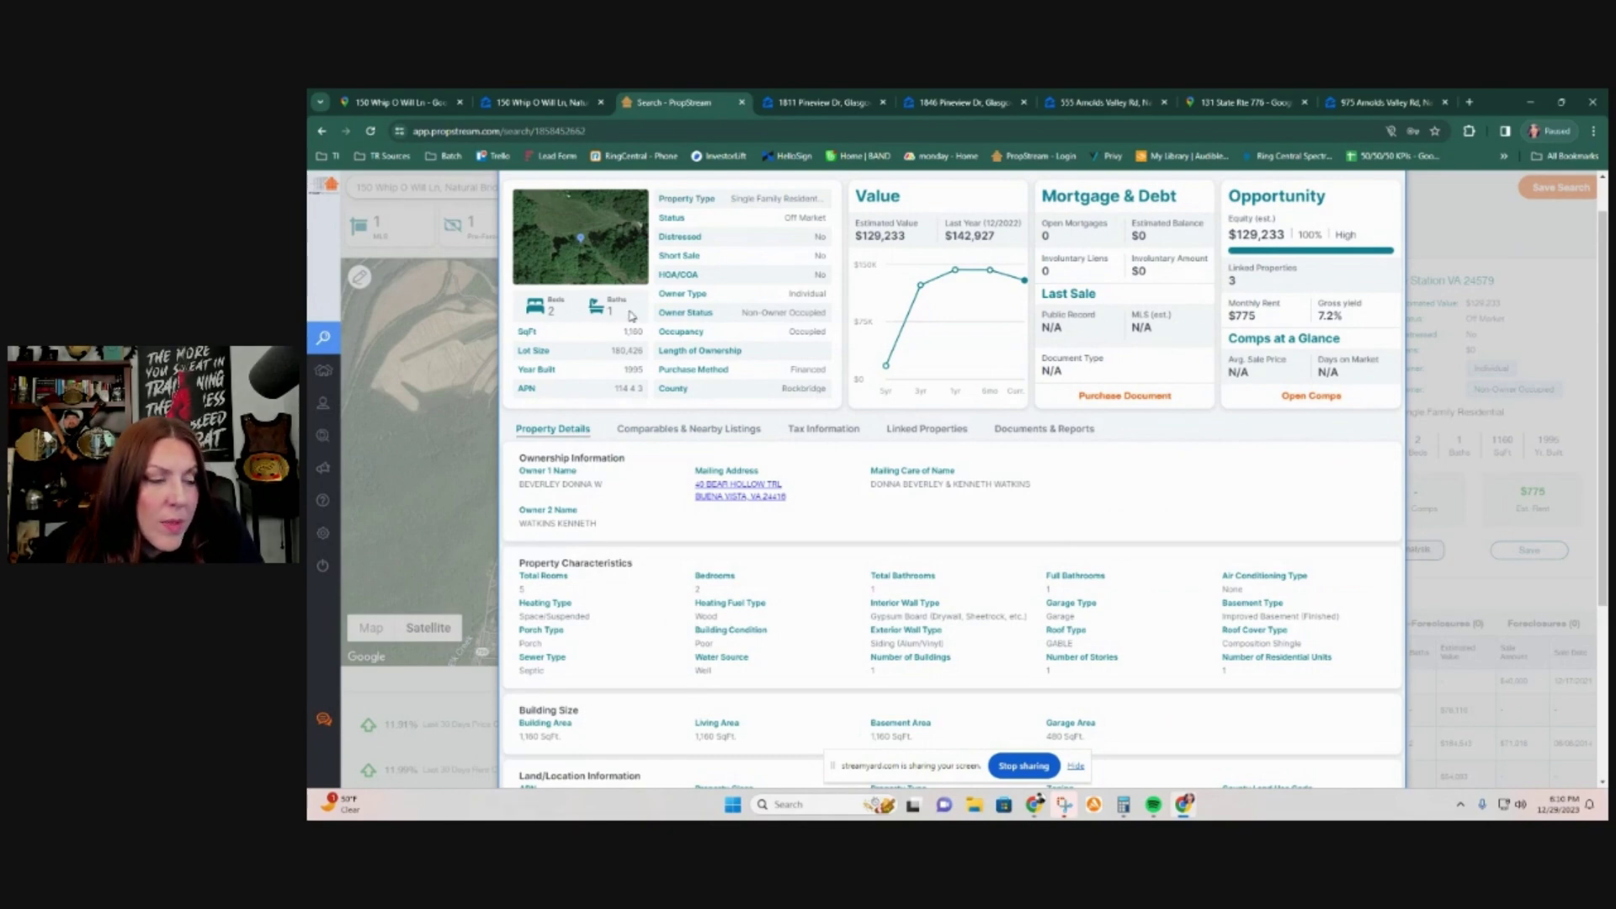
left_click_drag(619, 332, 657, 345)
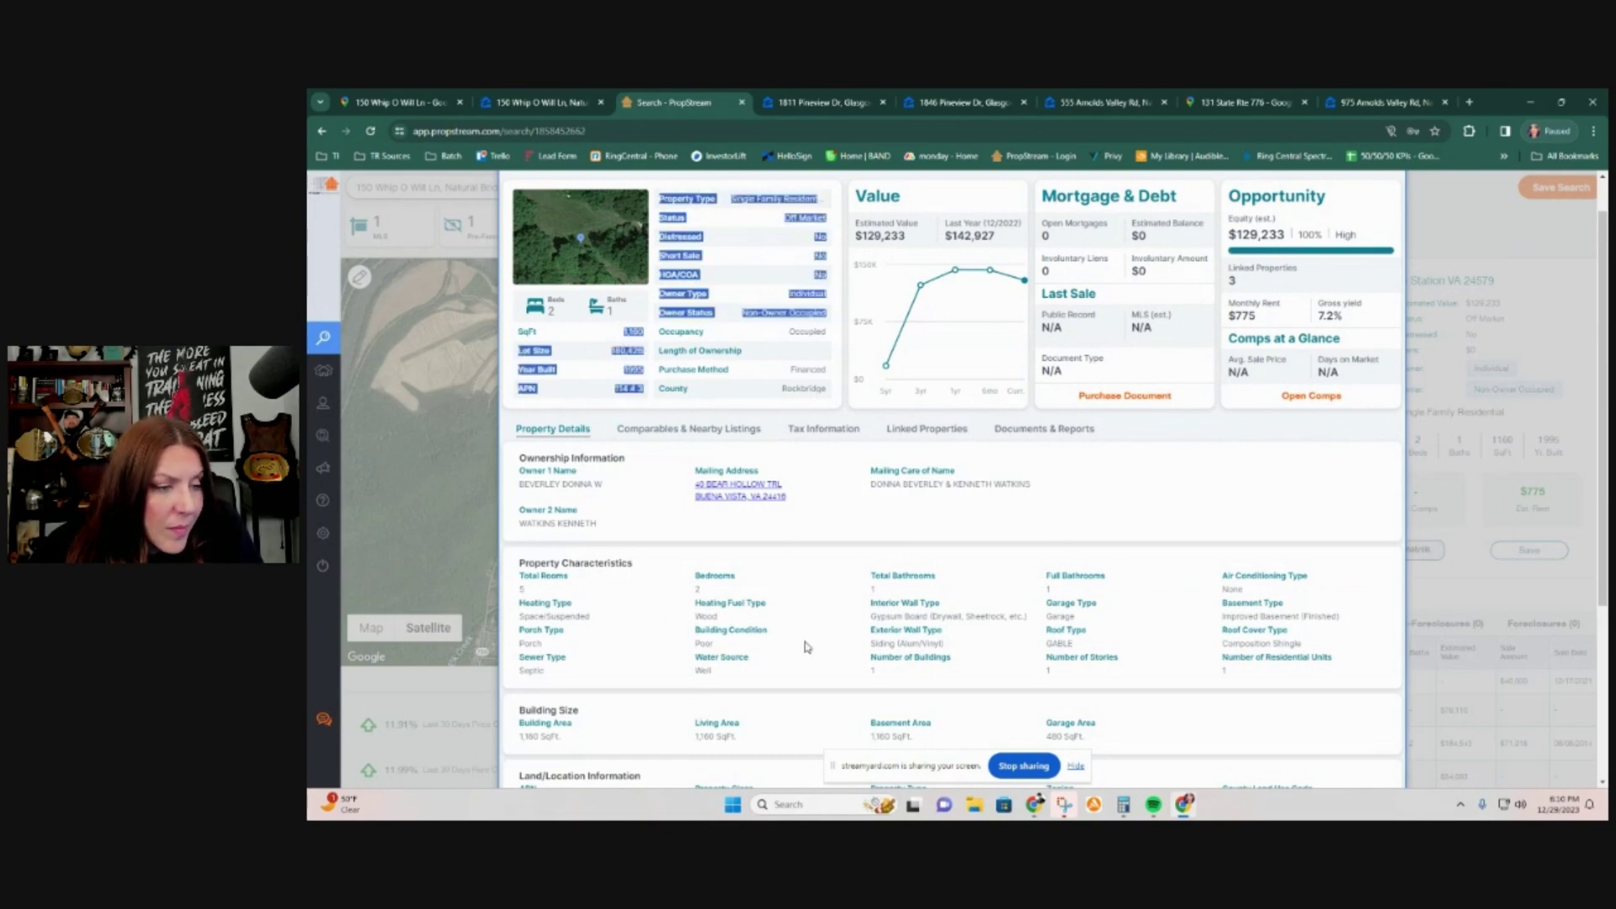
left_click(822, 563)
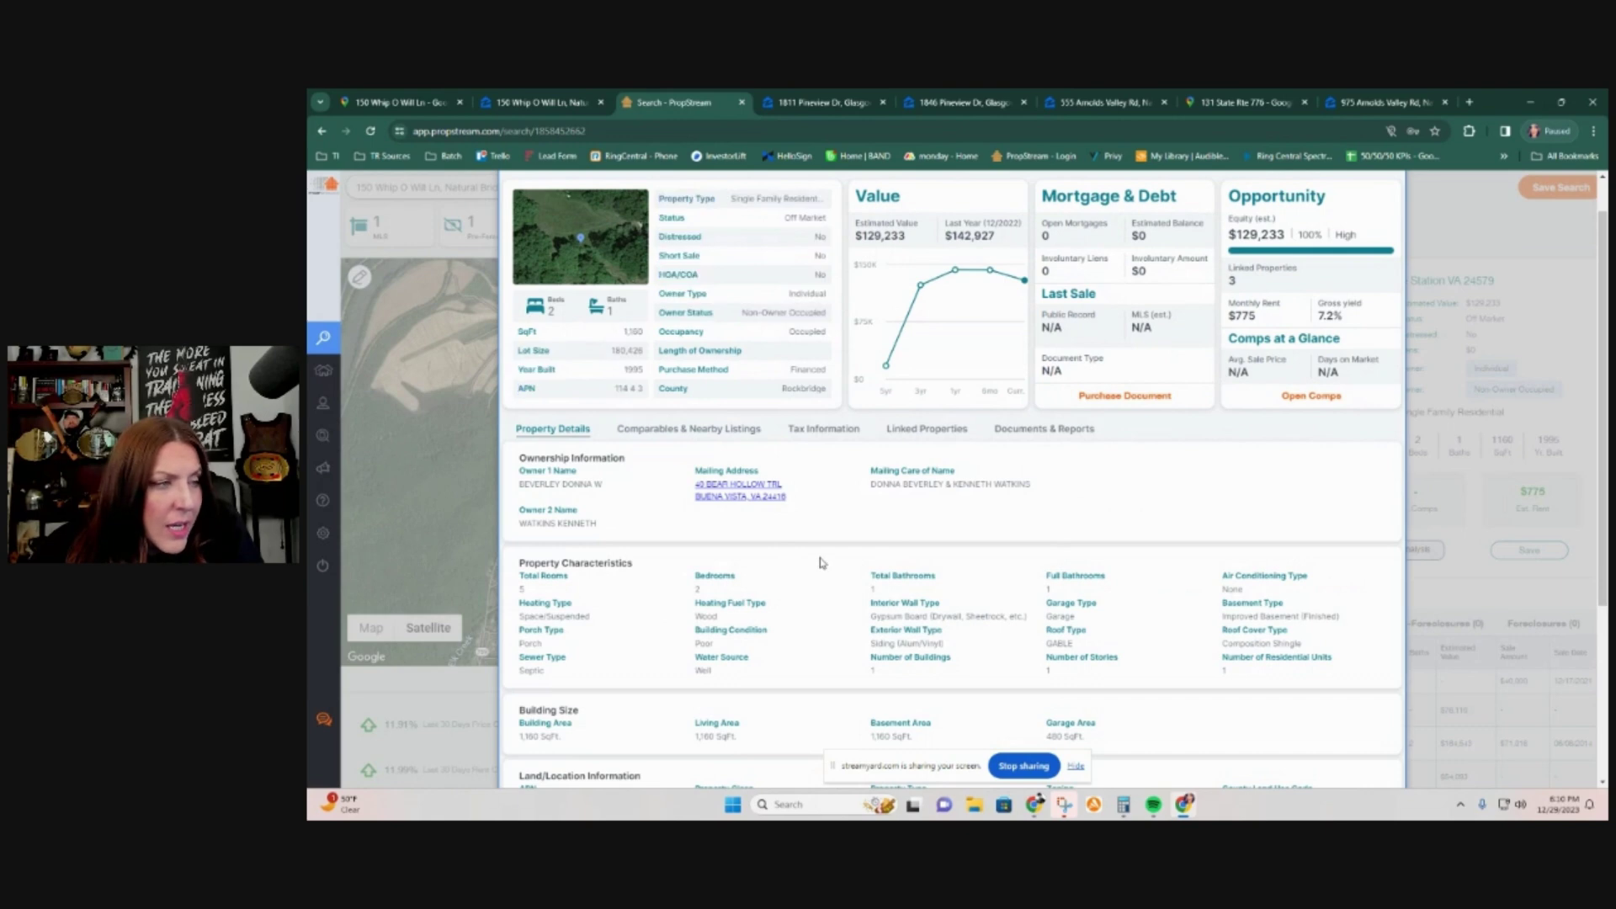
scroll(821, 563, "down", 5)
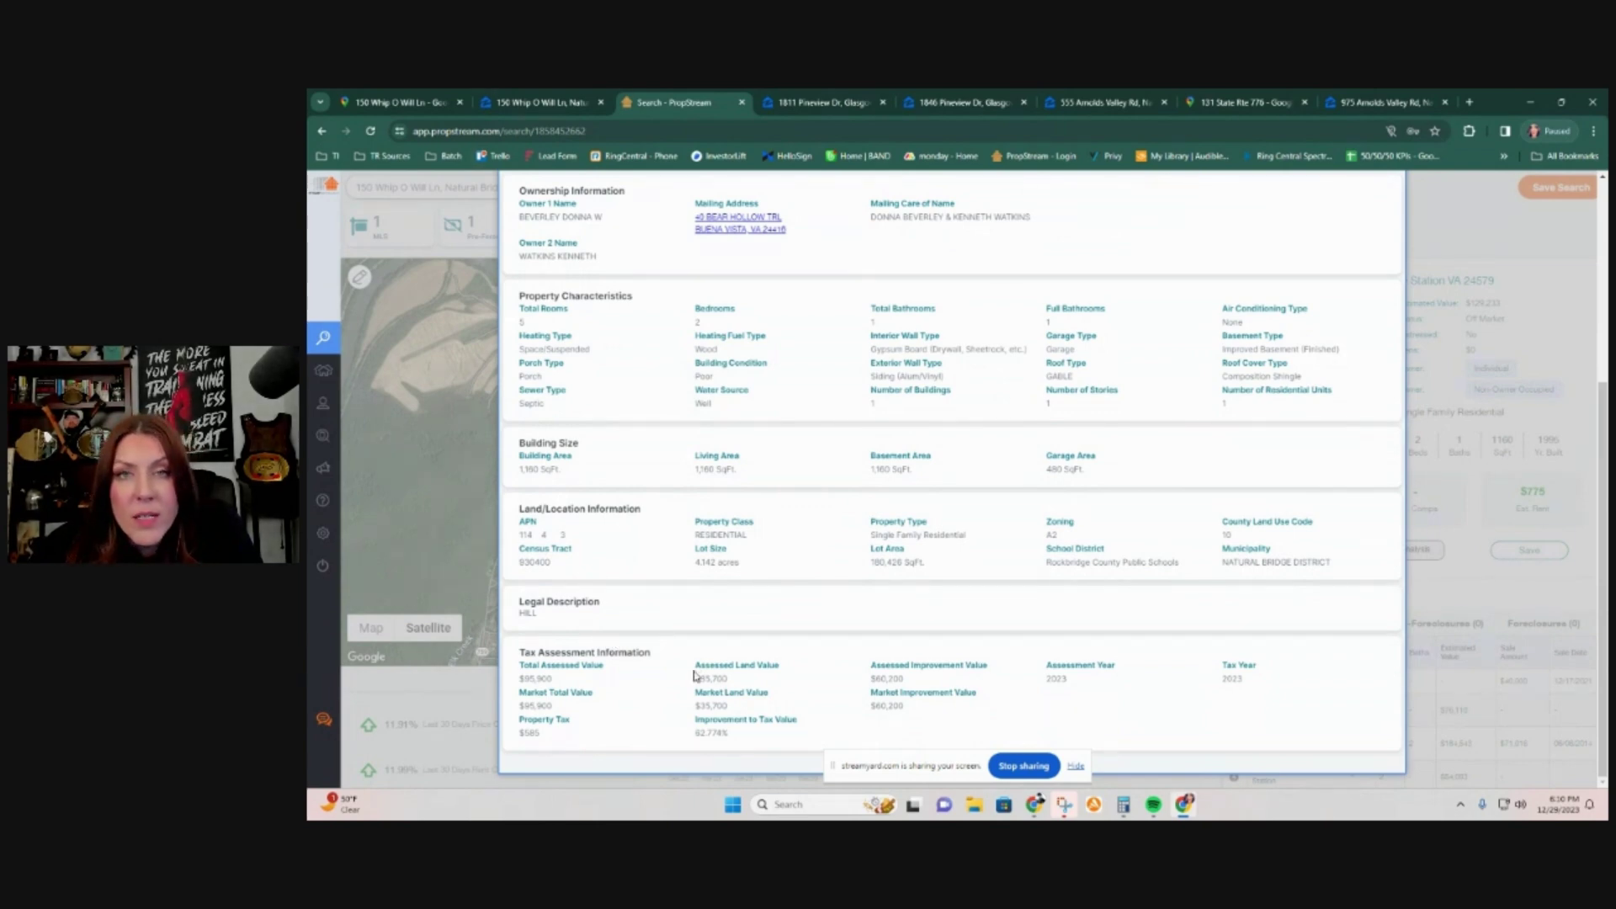
scroll(688, 674, "up", 1)
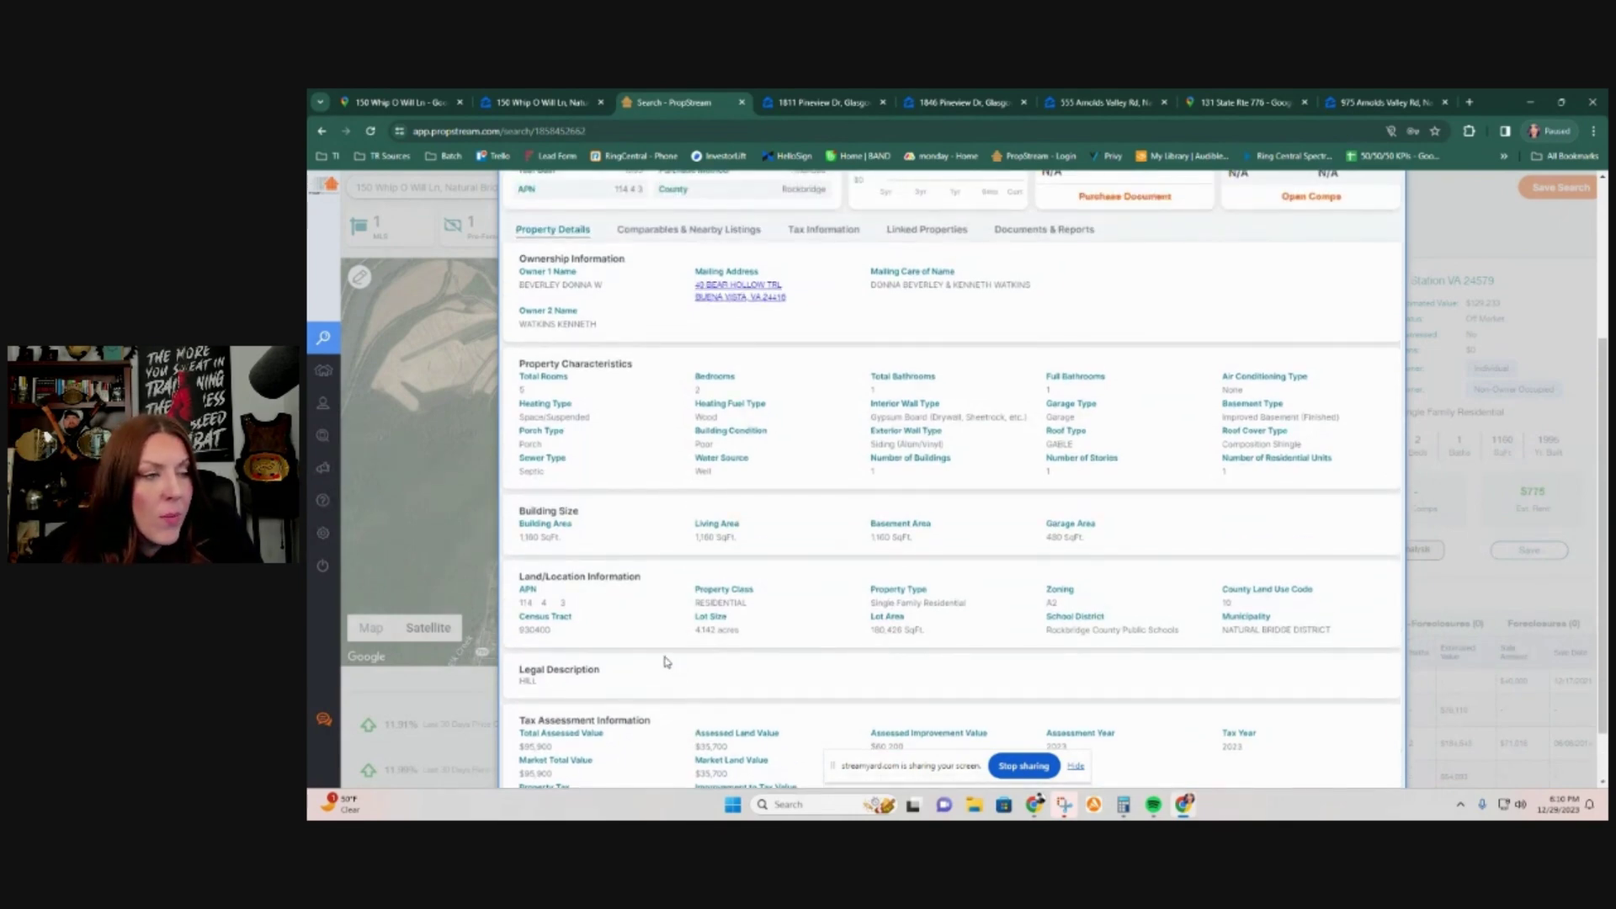
scroll(667, 663, "up", 2)
scroll(665, 661, "up", 2)
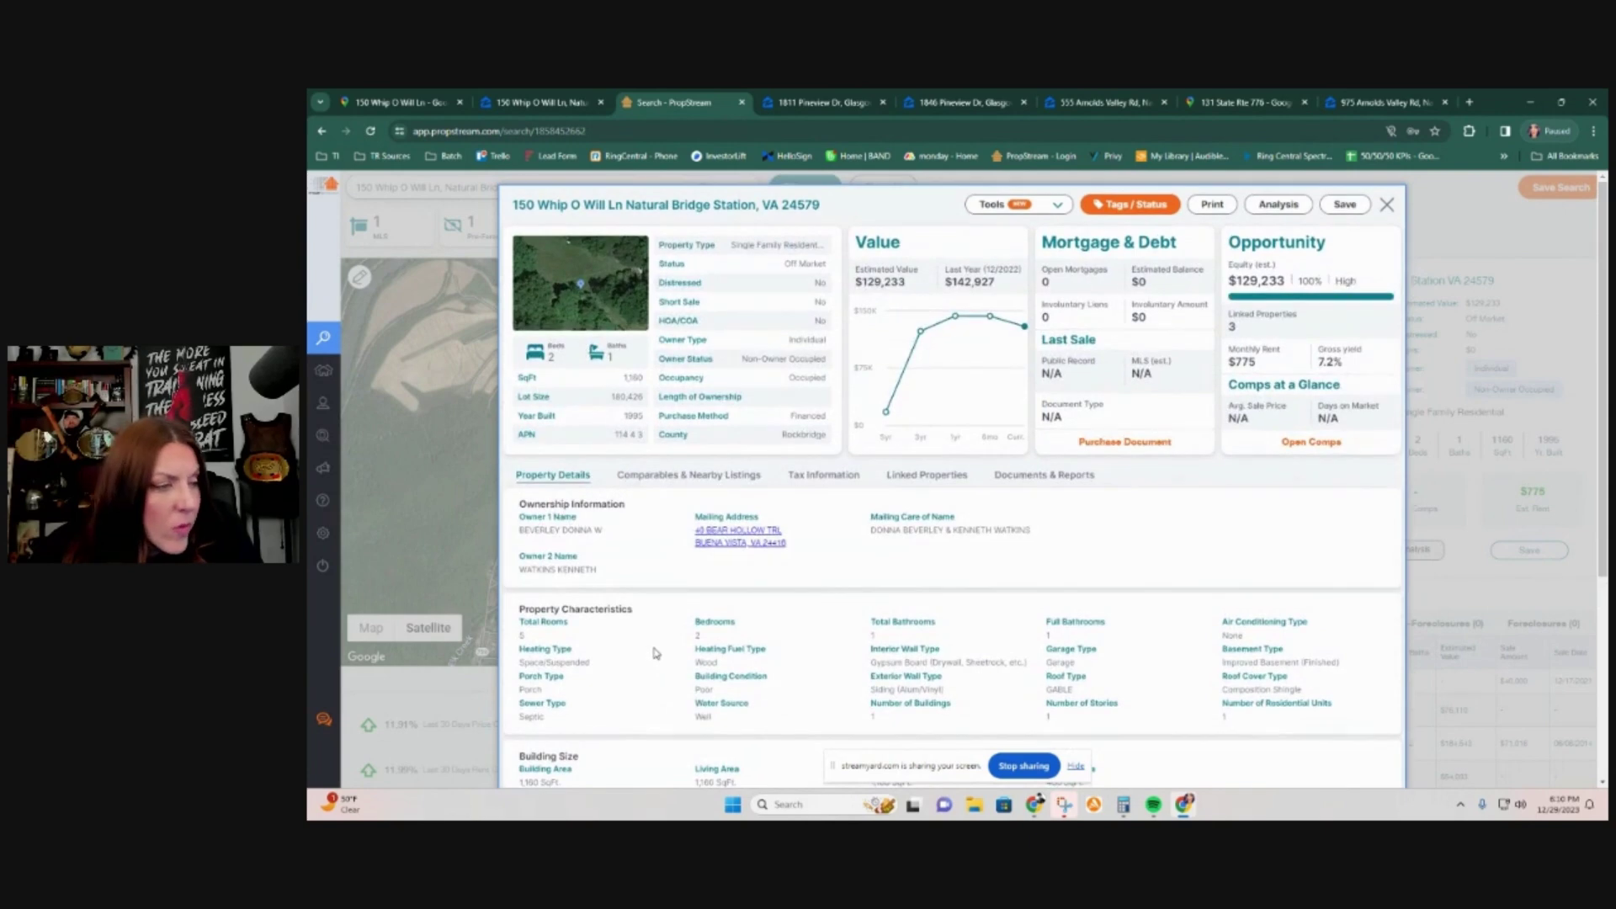
scroll(656, 653, "down", 5)
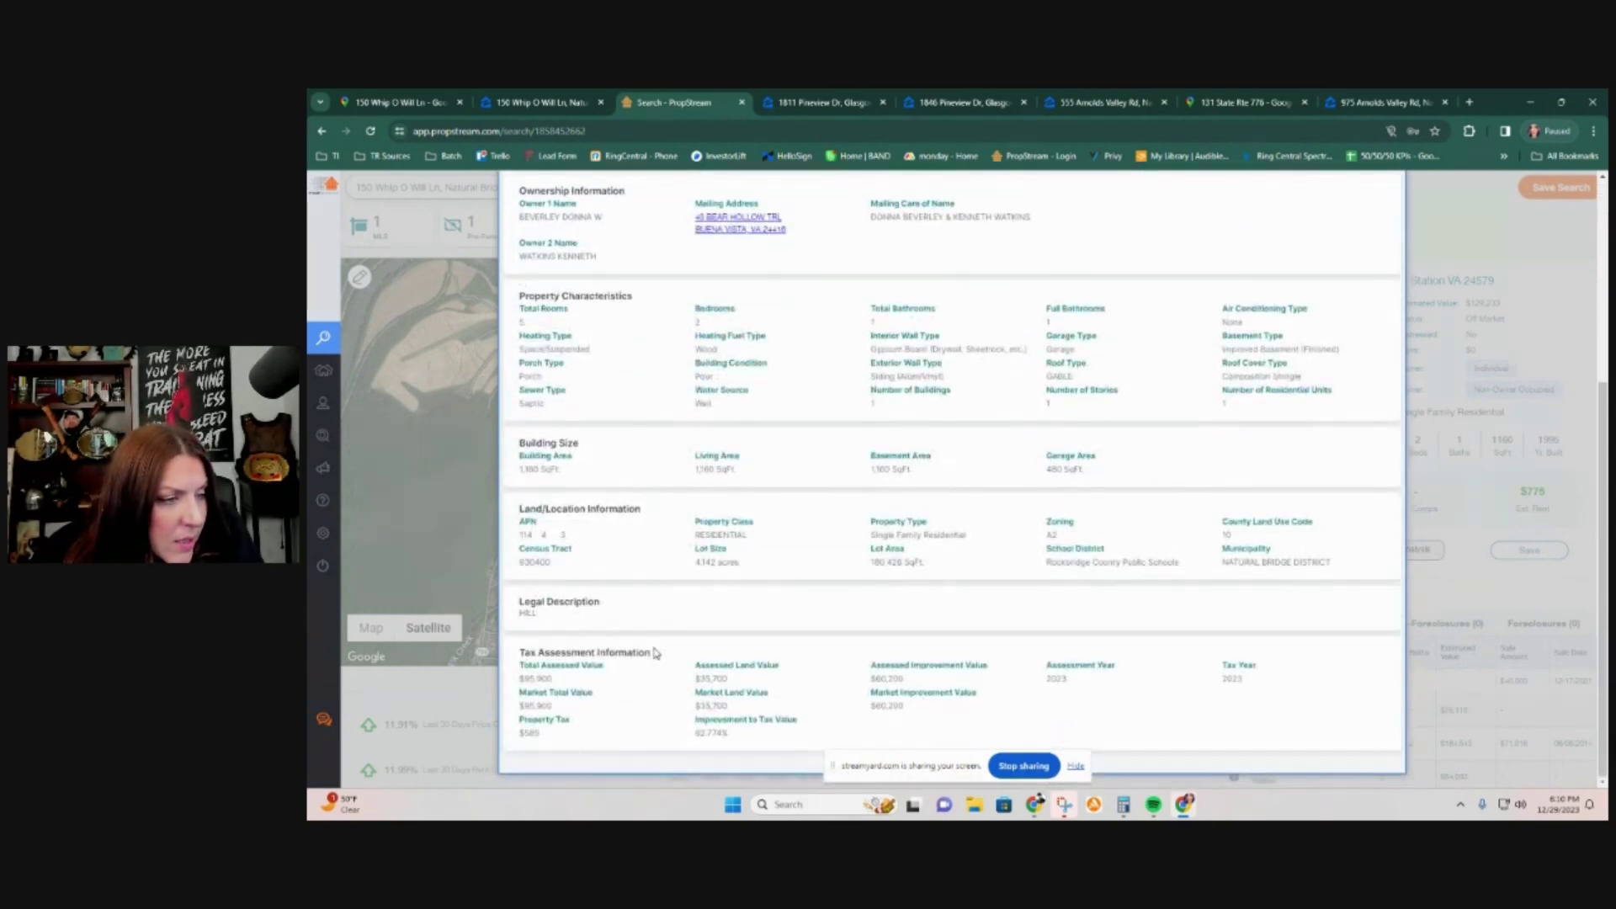
scroll(656, 653, "up", 1)
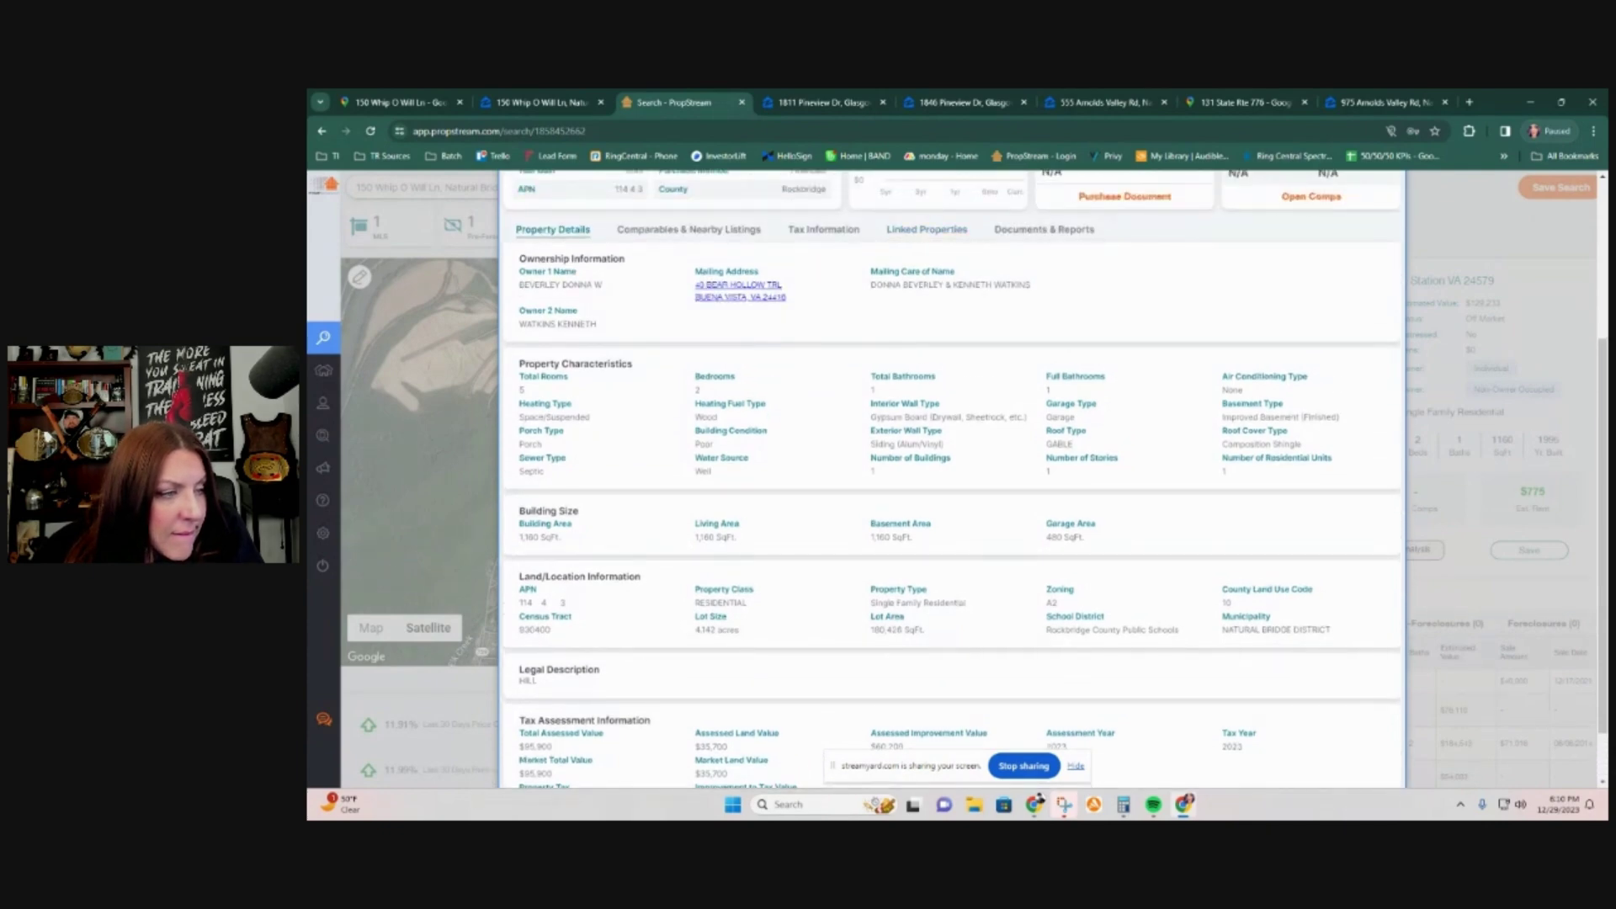
scroll(623, 678, "down", 1)
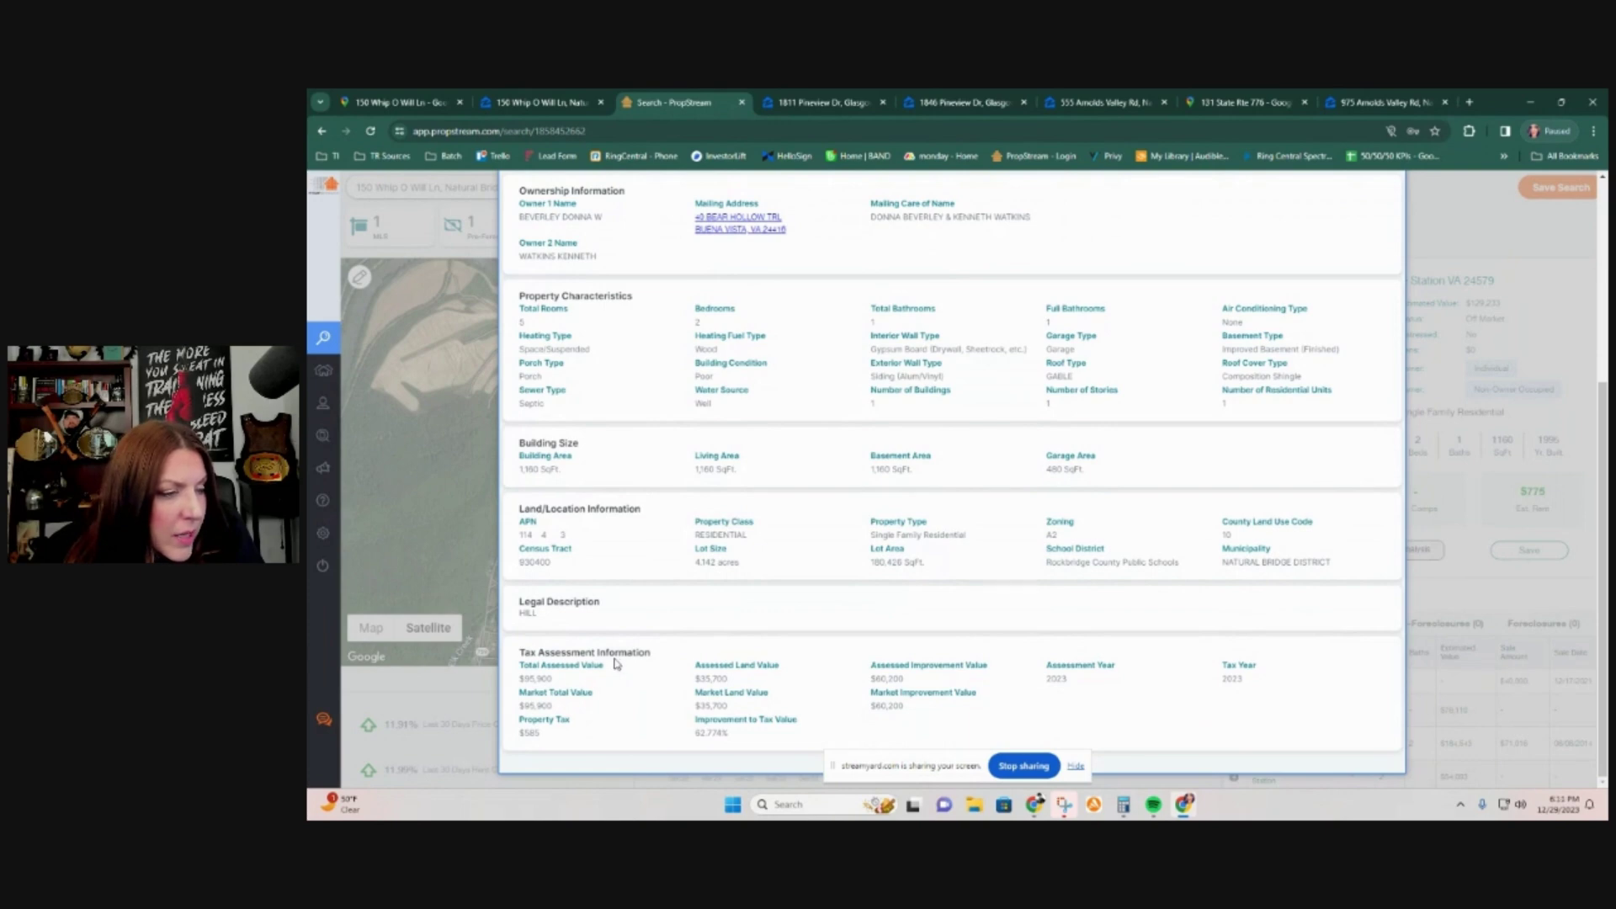
scroll(614, 663, "up", 3)
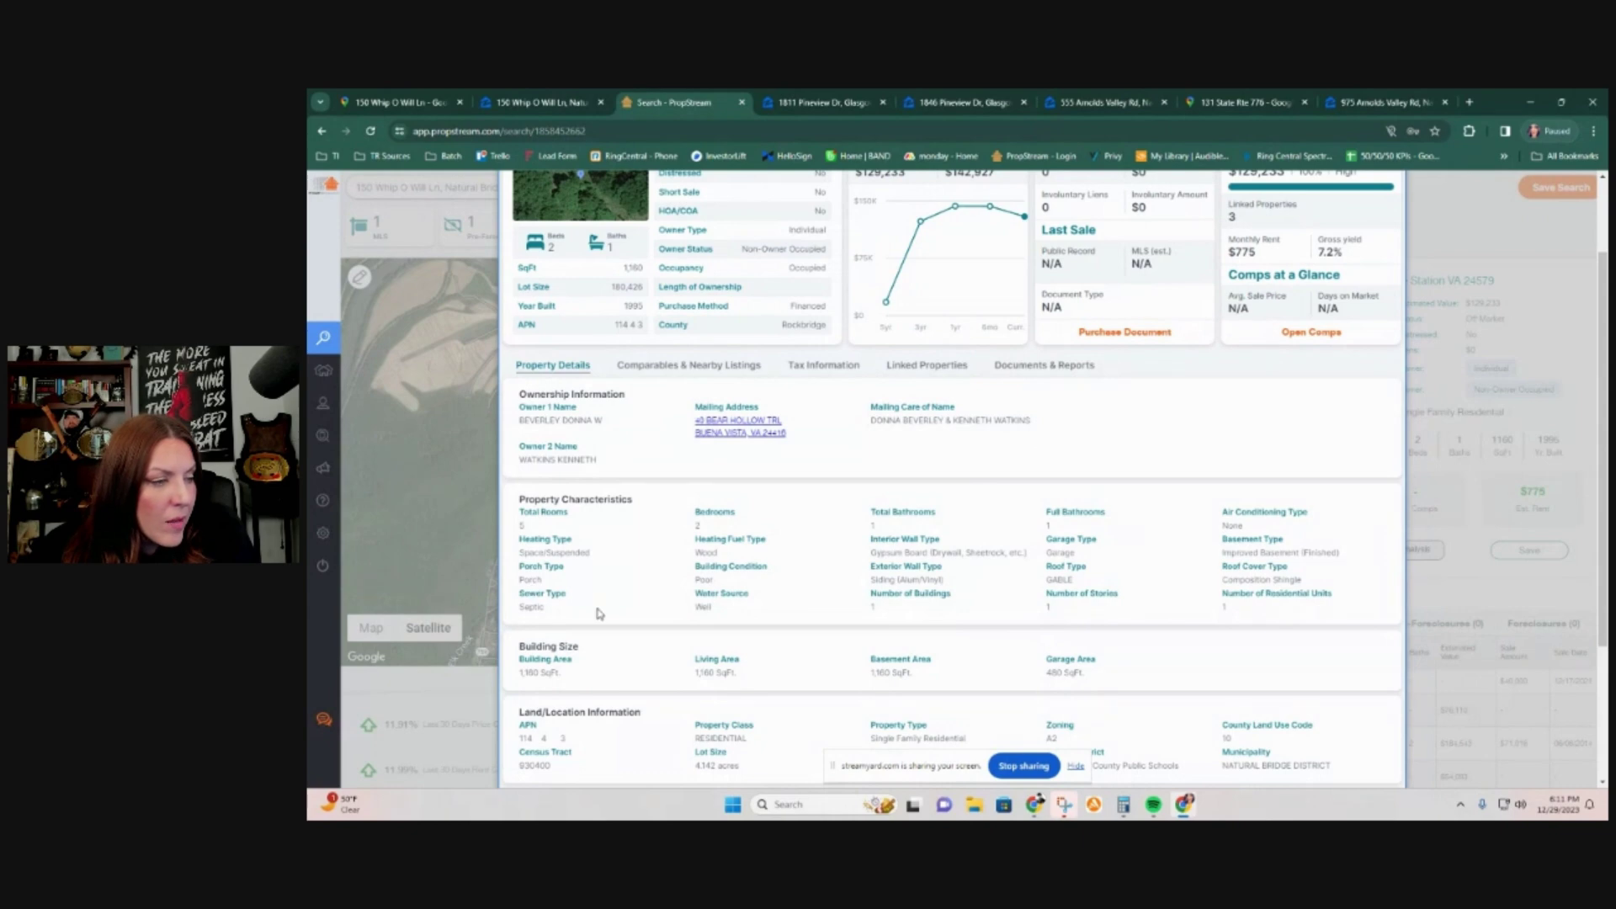
triple_click(891, 579)
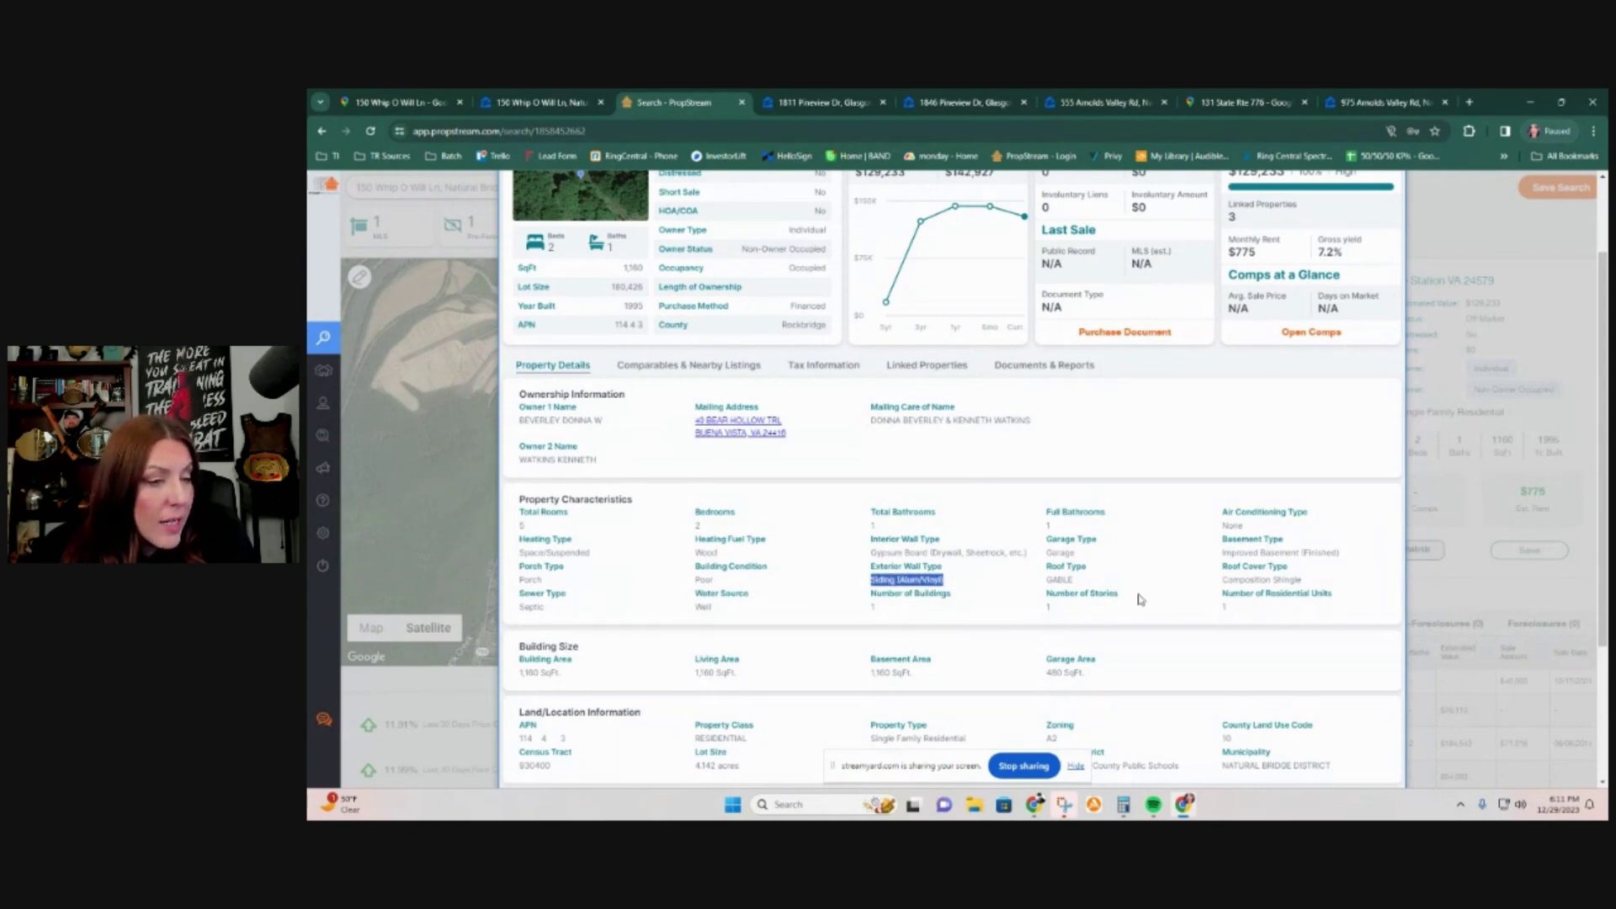
left_click(1064, 556)
double_click(1062, 554)
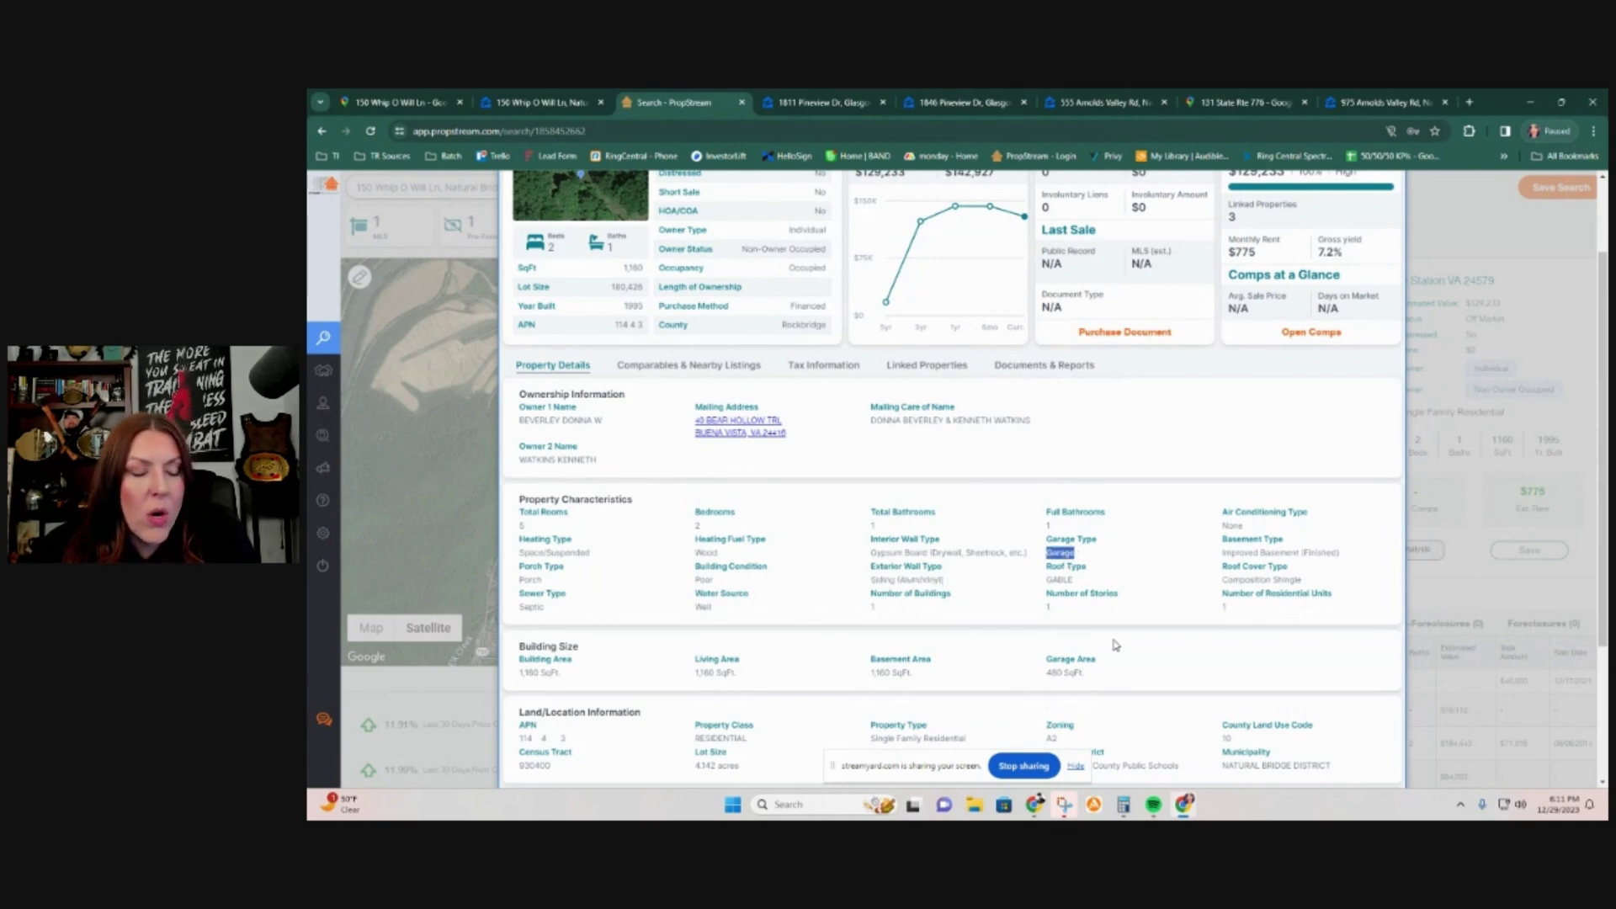
scroll(1115, 646, "up", 2)
left_click(723, 476)
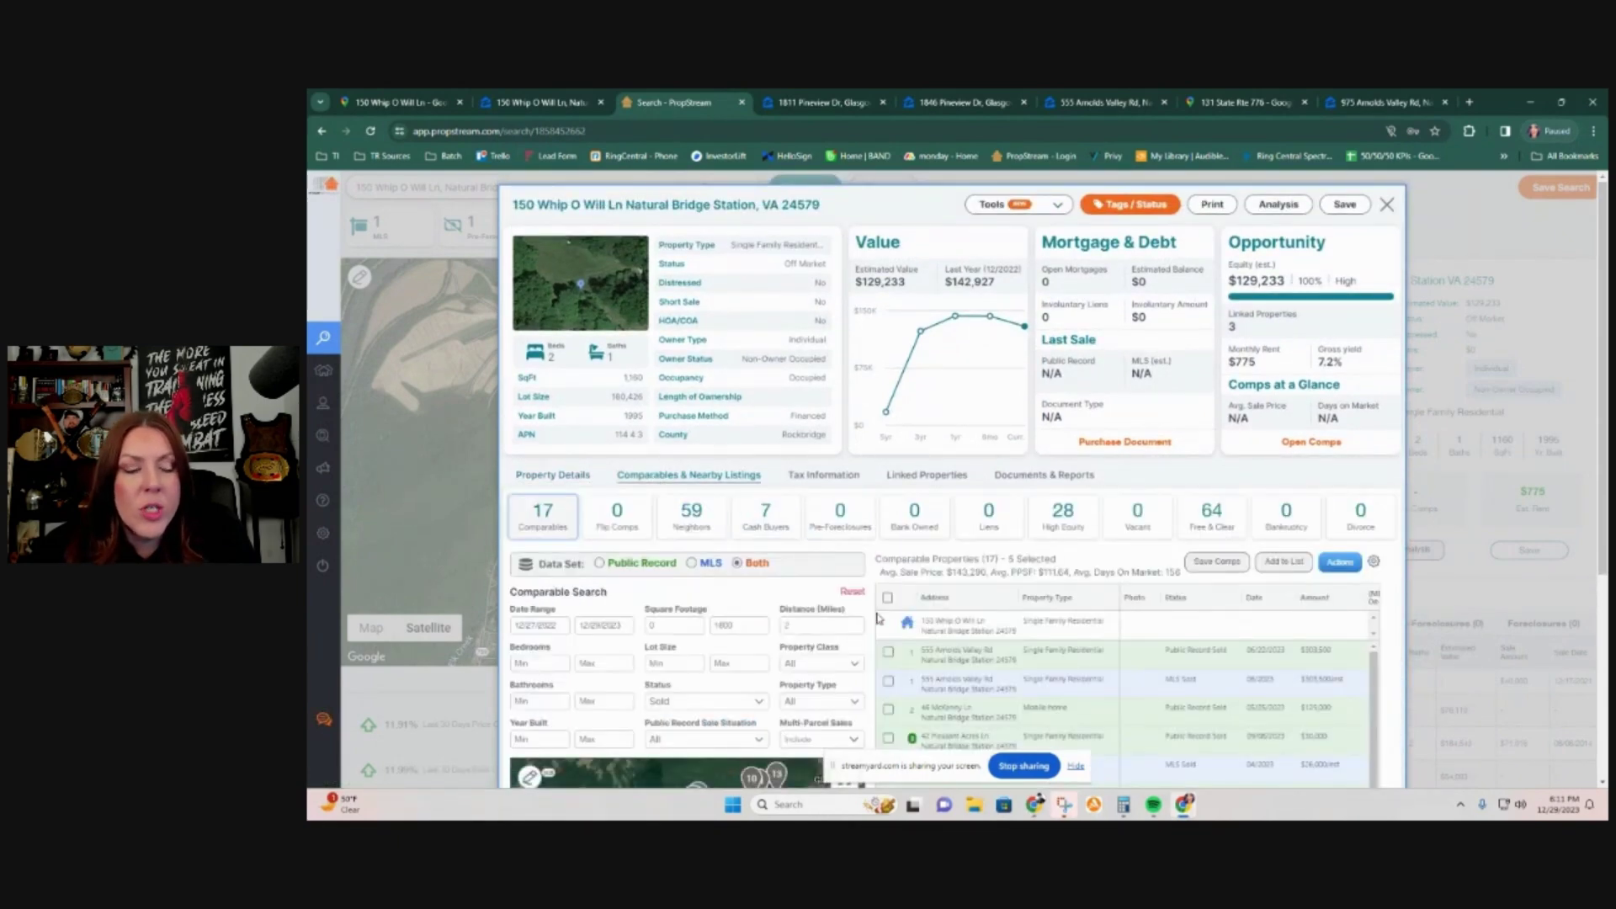
Step: Reveal the comps' Beds, Baths, SqFt, Year Built and PPSF columns and highlight the average sale summary
scroll(878, 618, "down", 3)
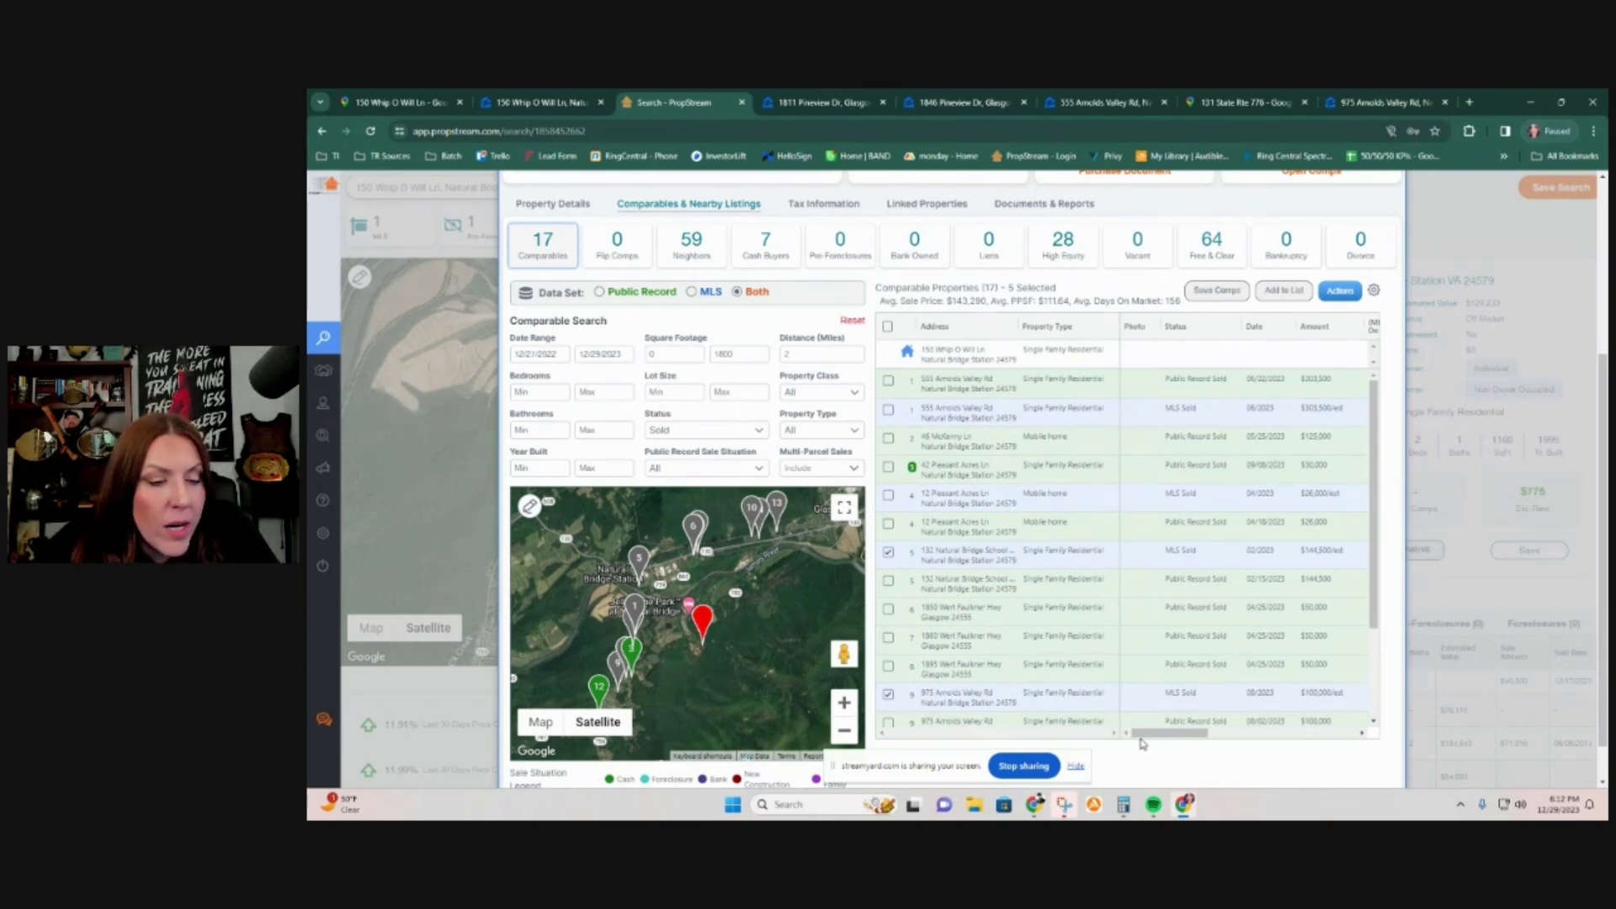
left_click_drag(1143, 741, 1198, 745)
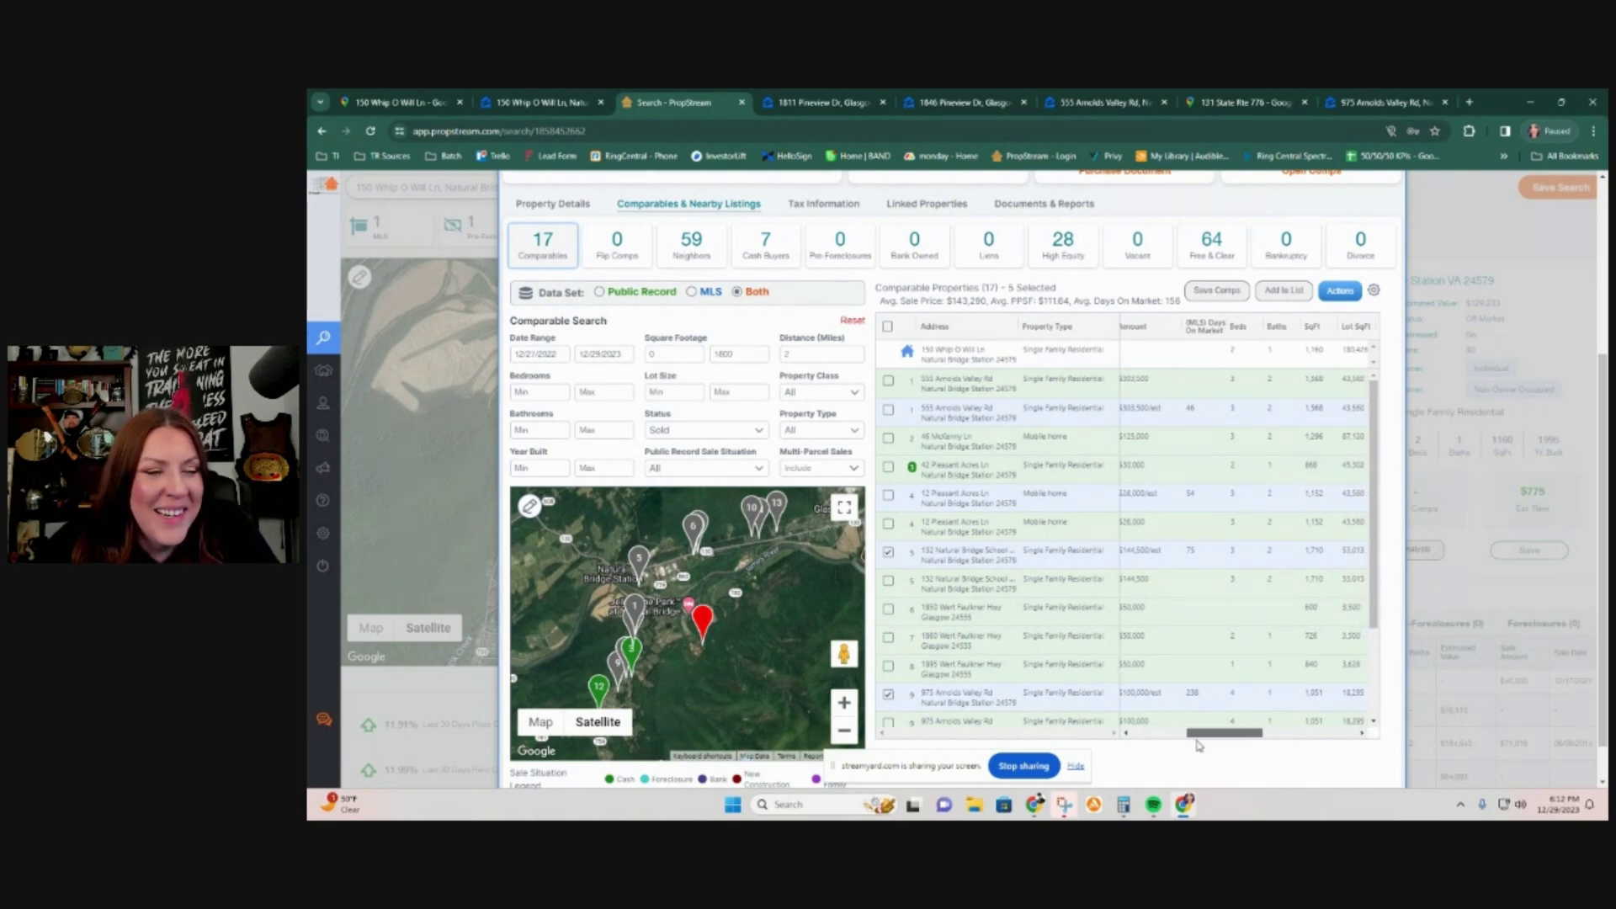
left_click_drag(1198, 746, 1223, 741)
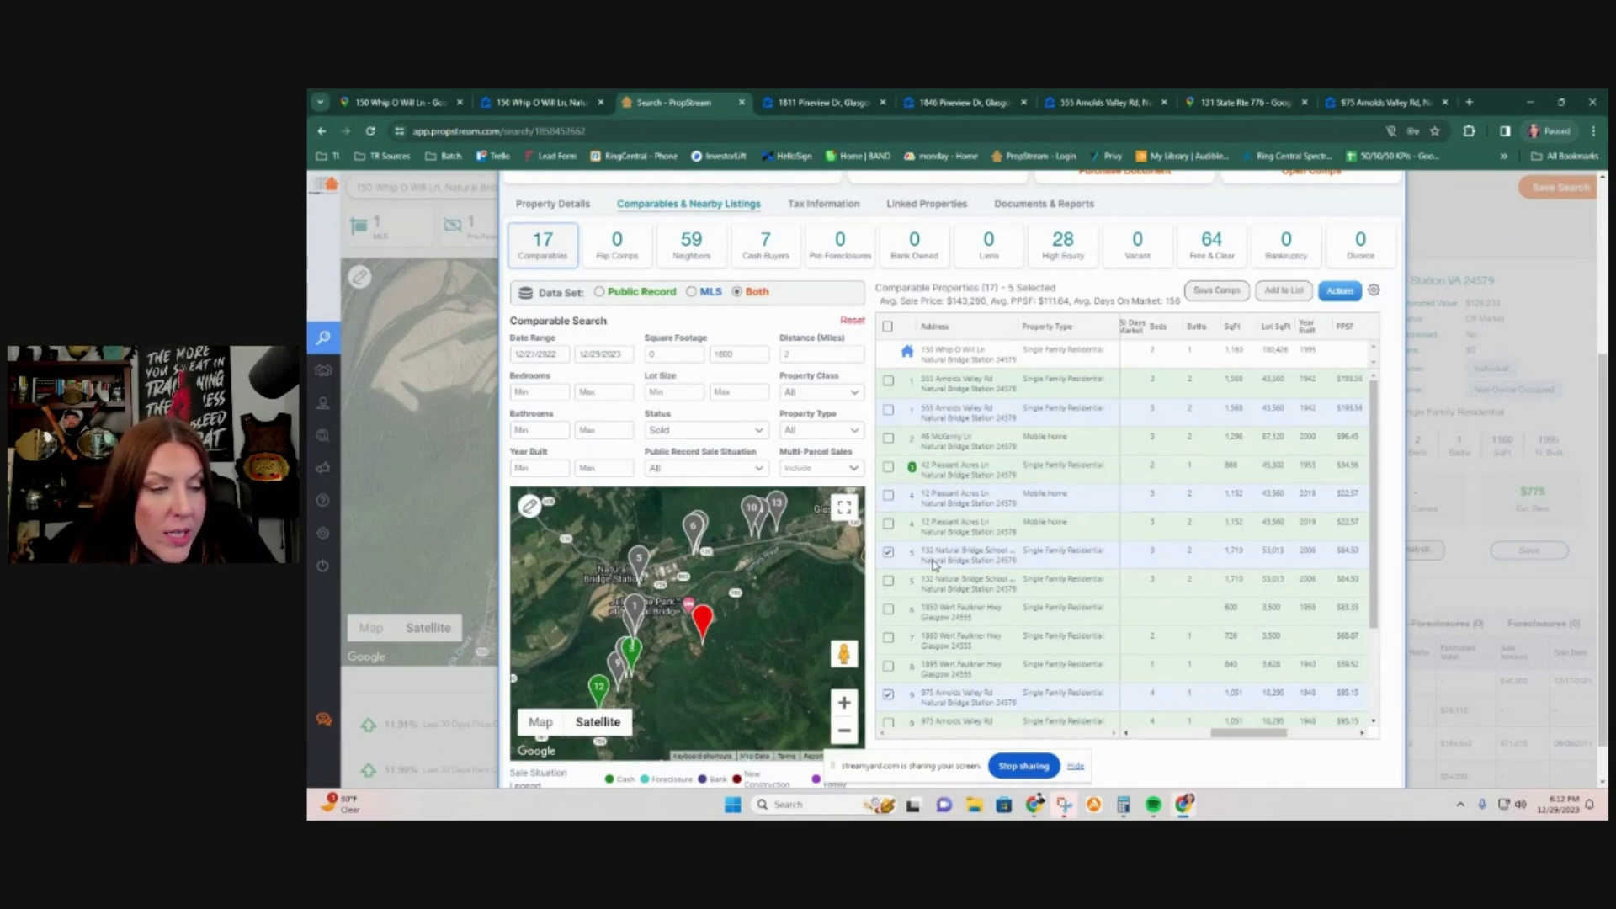
left_click_drag(897, 296, 1101, 301)
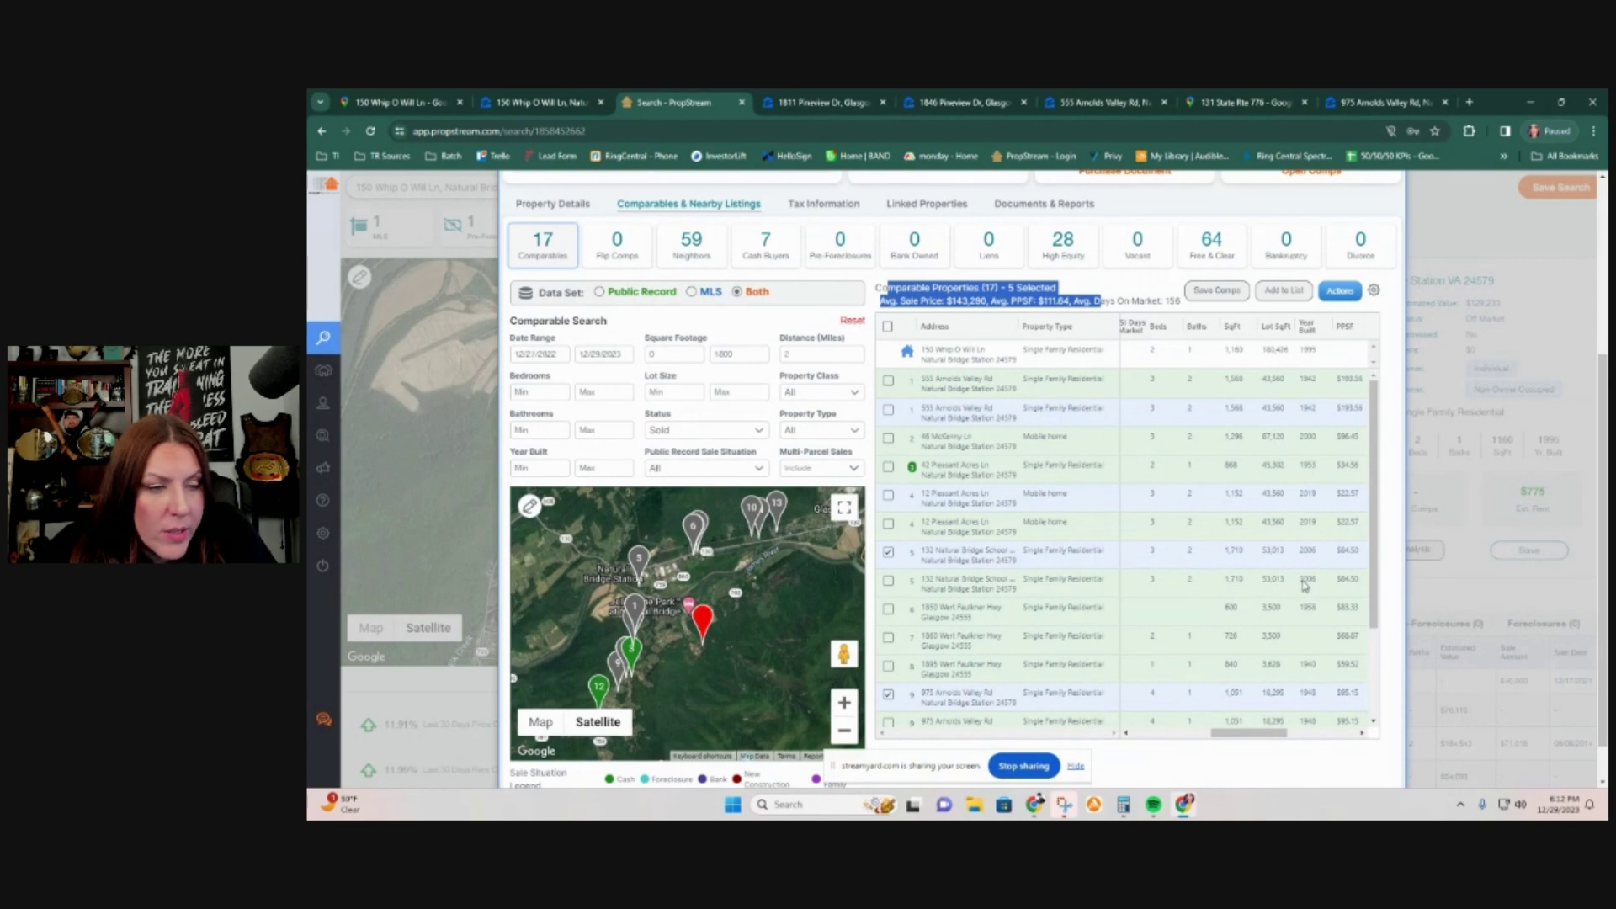
scroll(1279, 585, "down", 3)
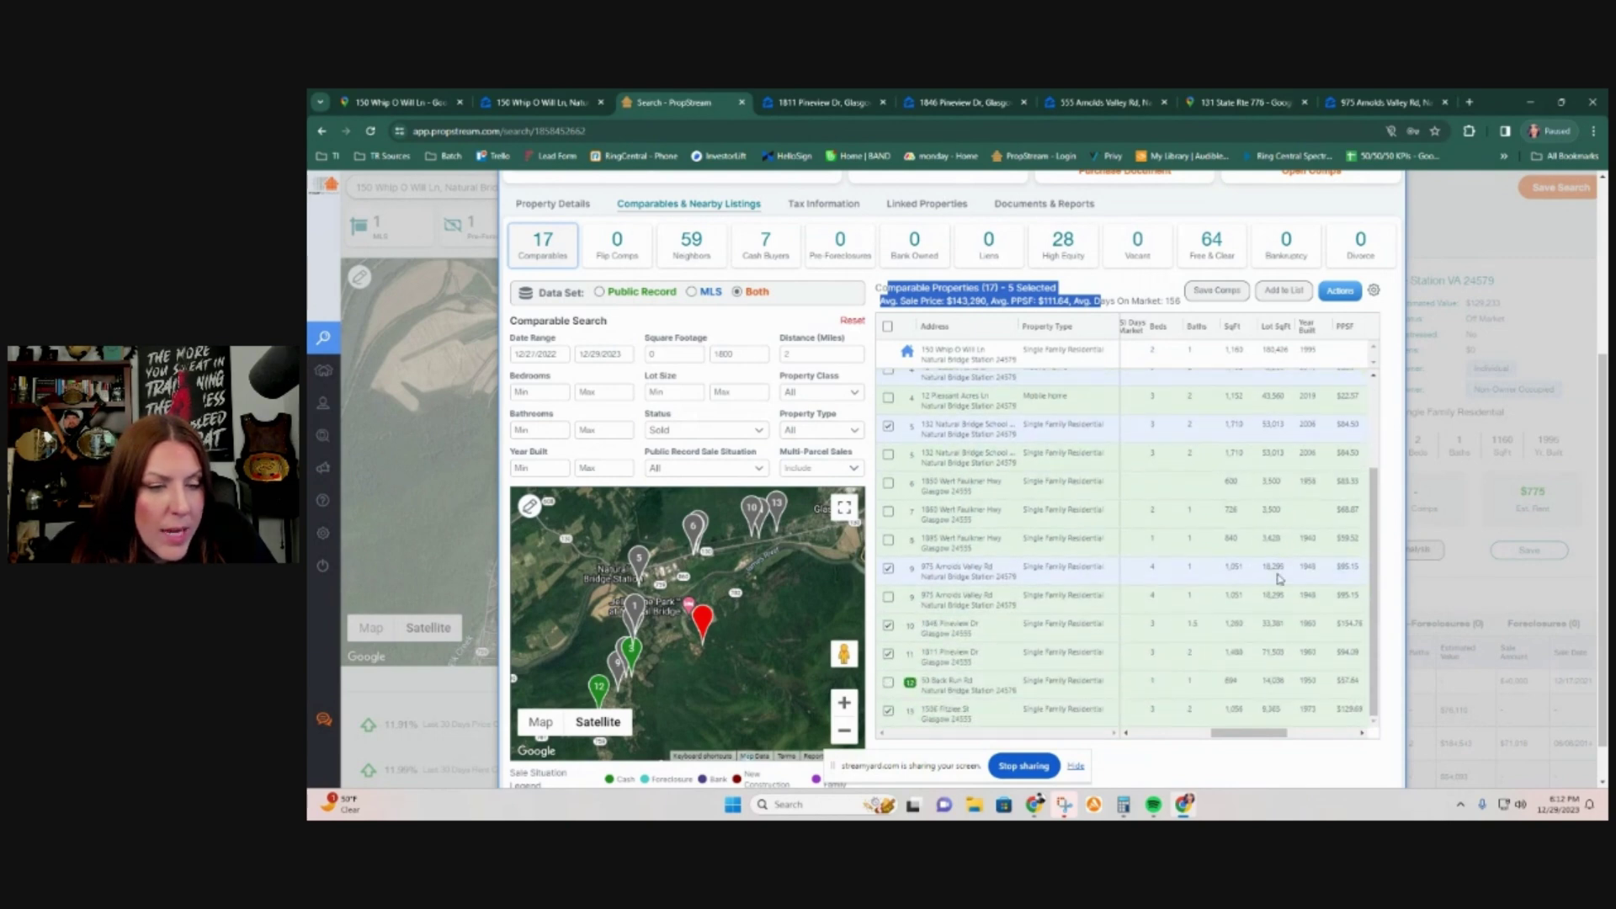
scroll(1279, 575, "down", 1)
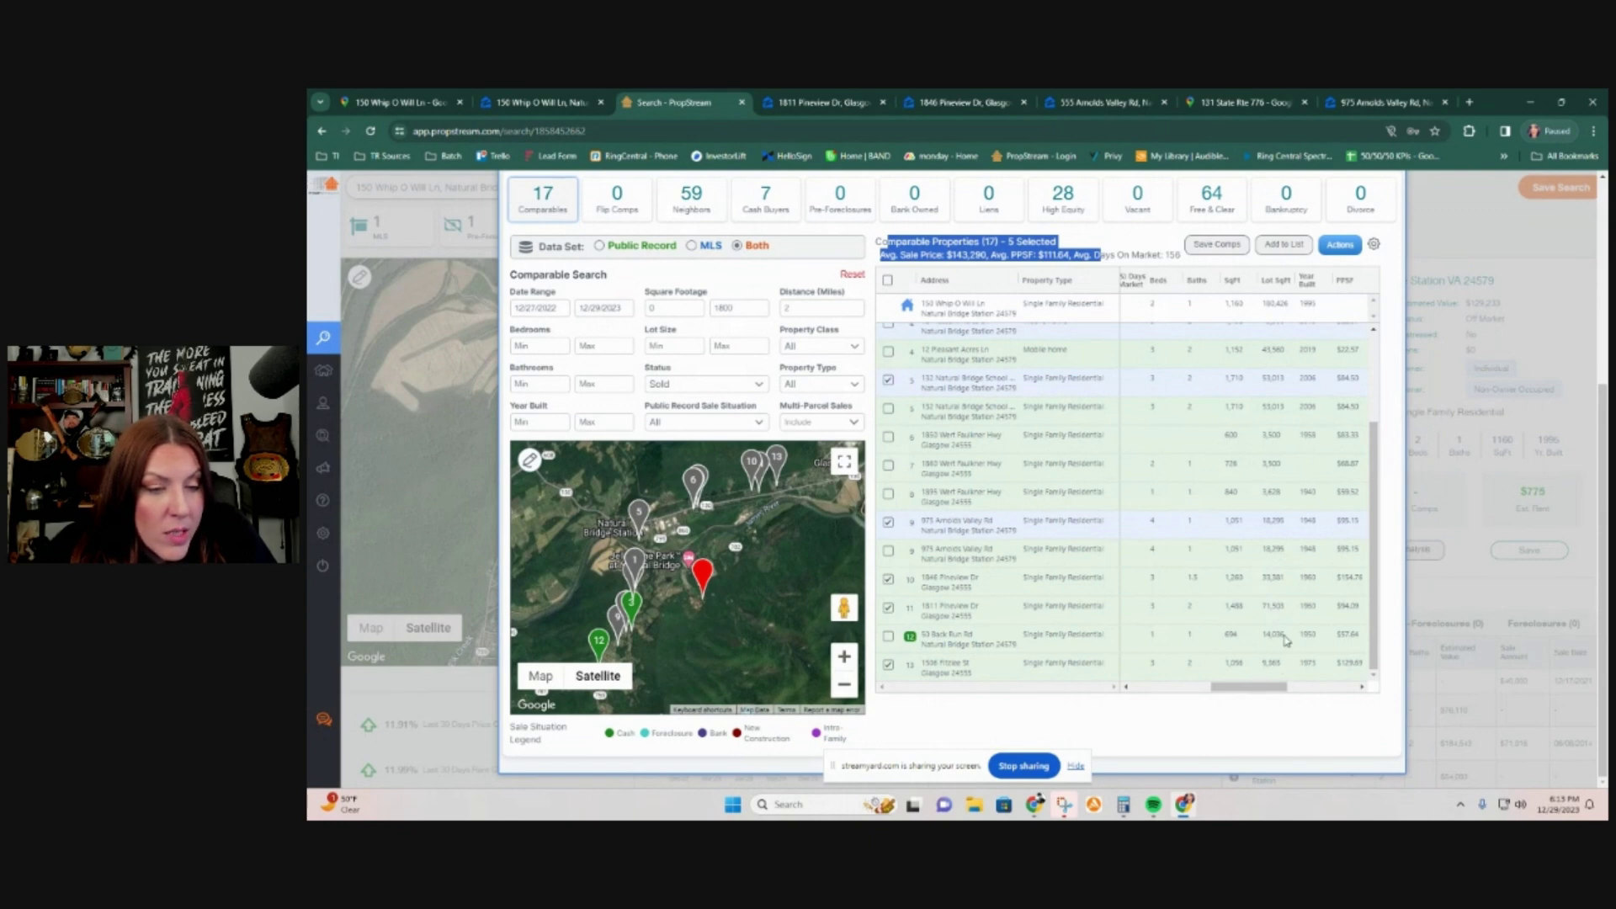
left_click_drag(1257, 694, 1148, 695)
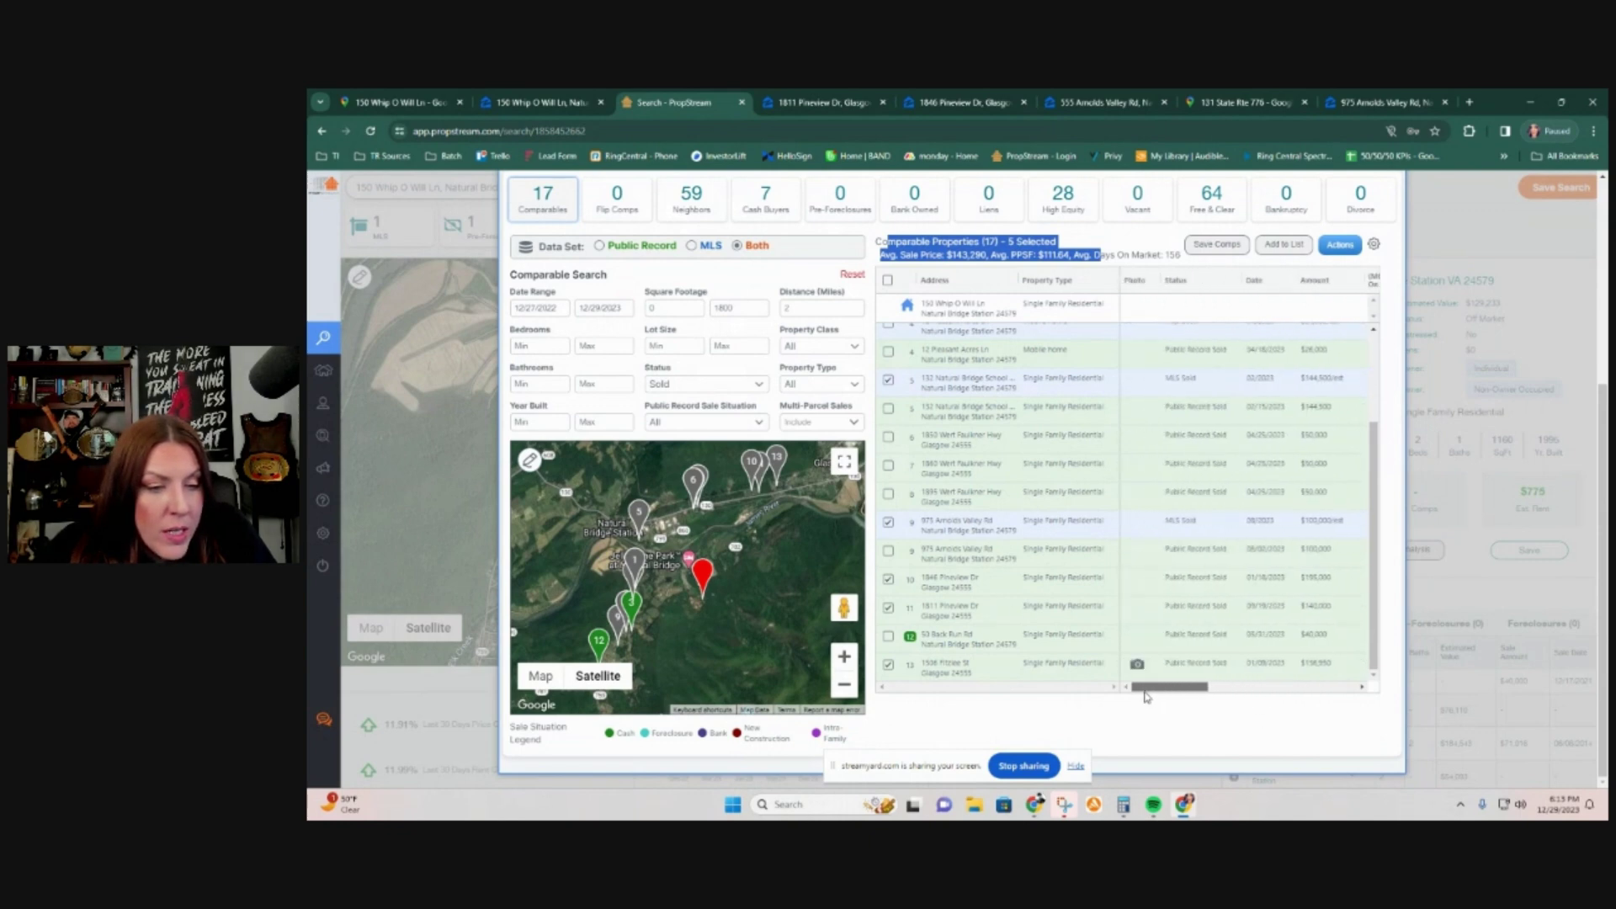
double_click(1313, 579)
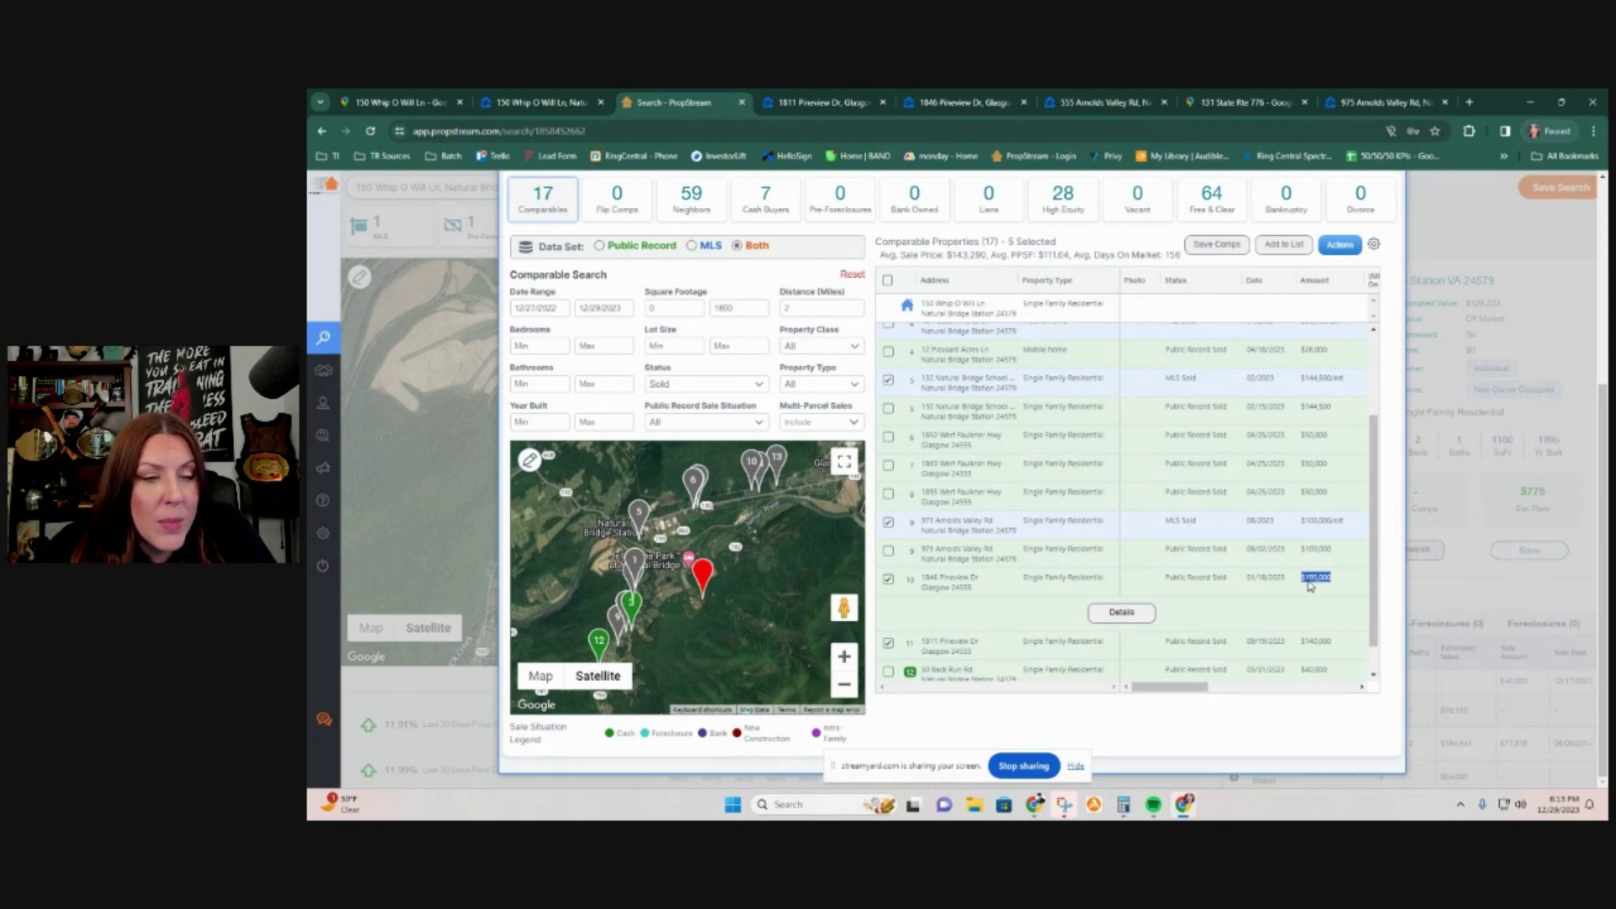
mouse_move(1190, 699)
left_mouse_down()
mouse_move(1227, 697)
mouse_move(1188, 696)
left_mouse_up()
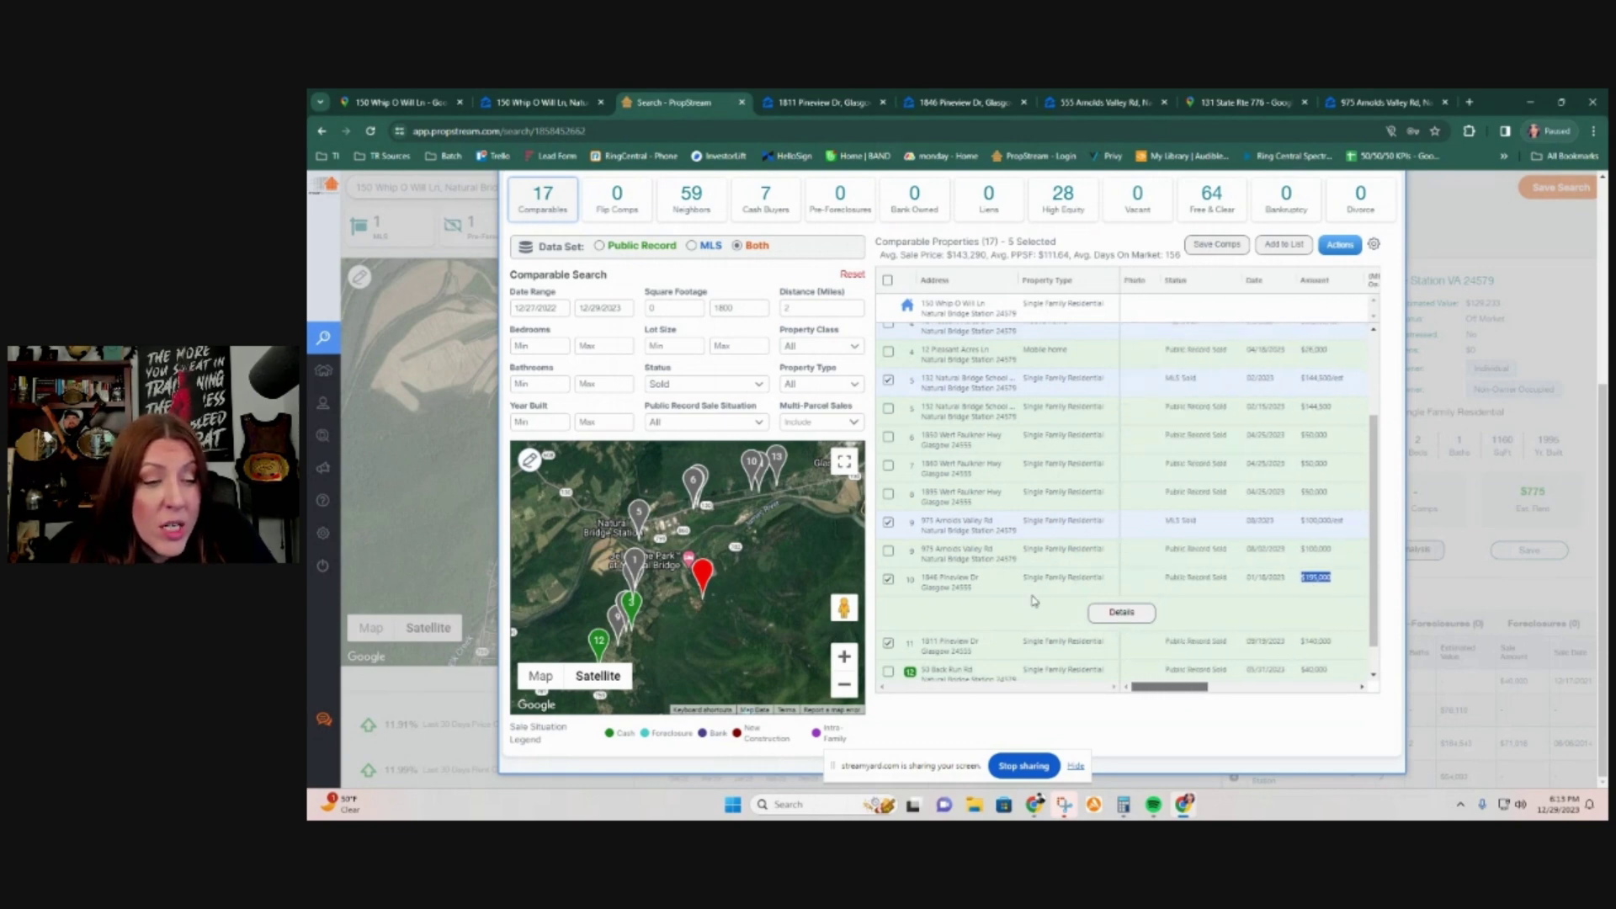
left_click_drag(976, 592, 913, 582)
right_click(953, 585)
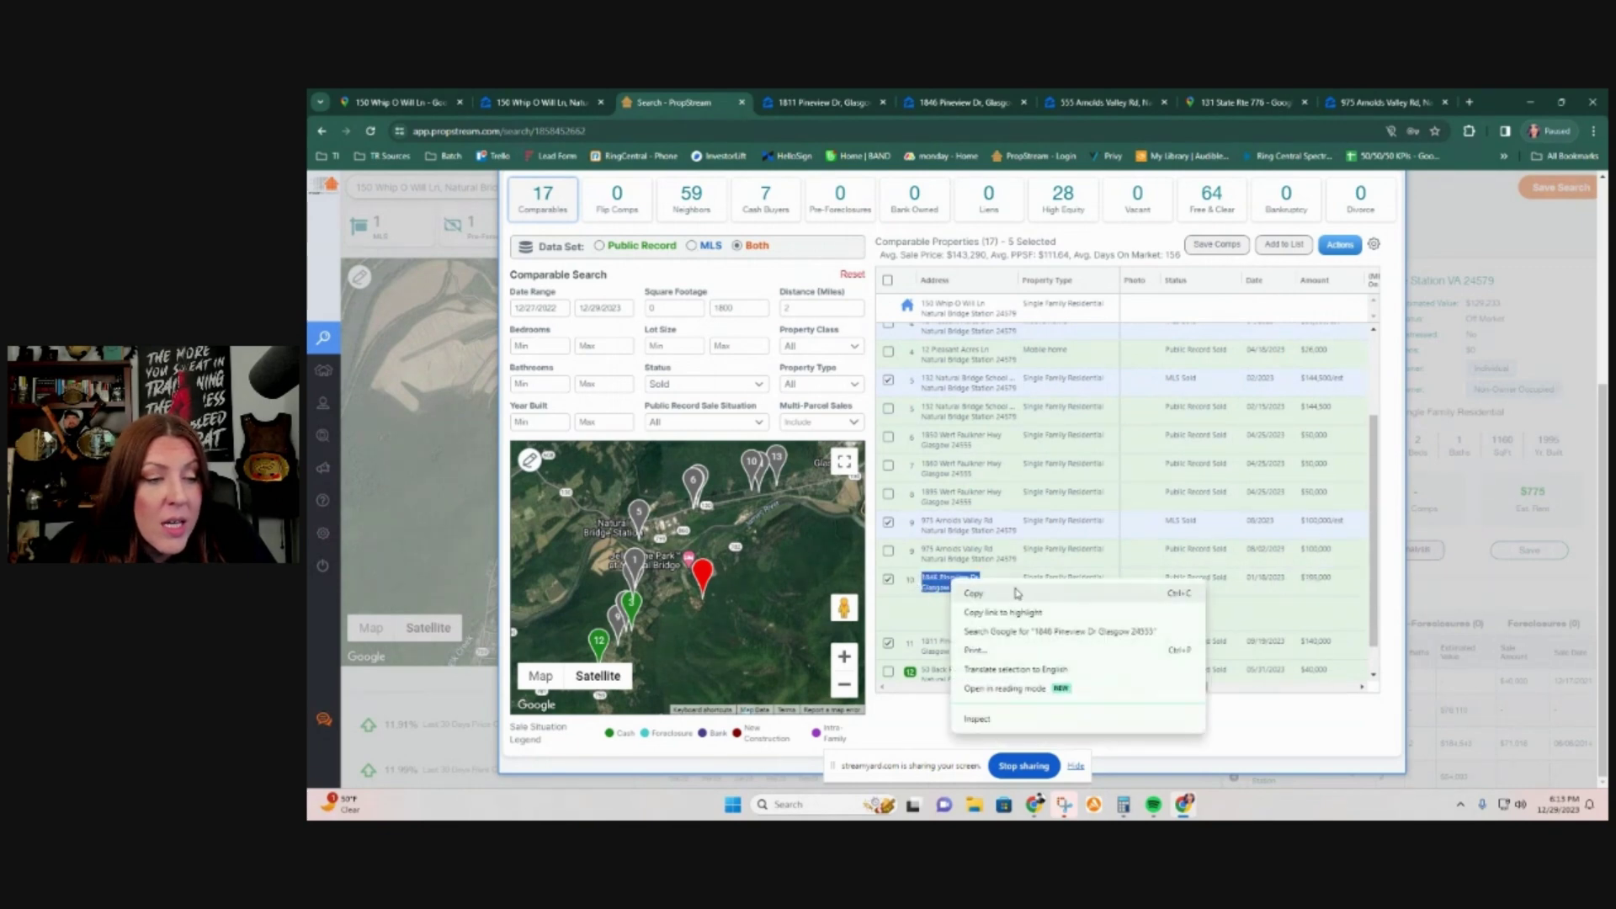
left_click(1048, 636)
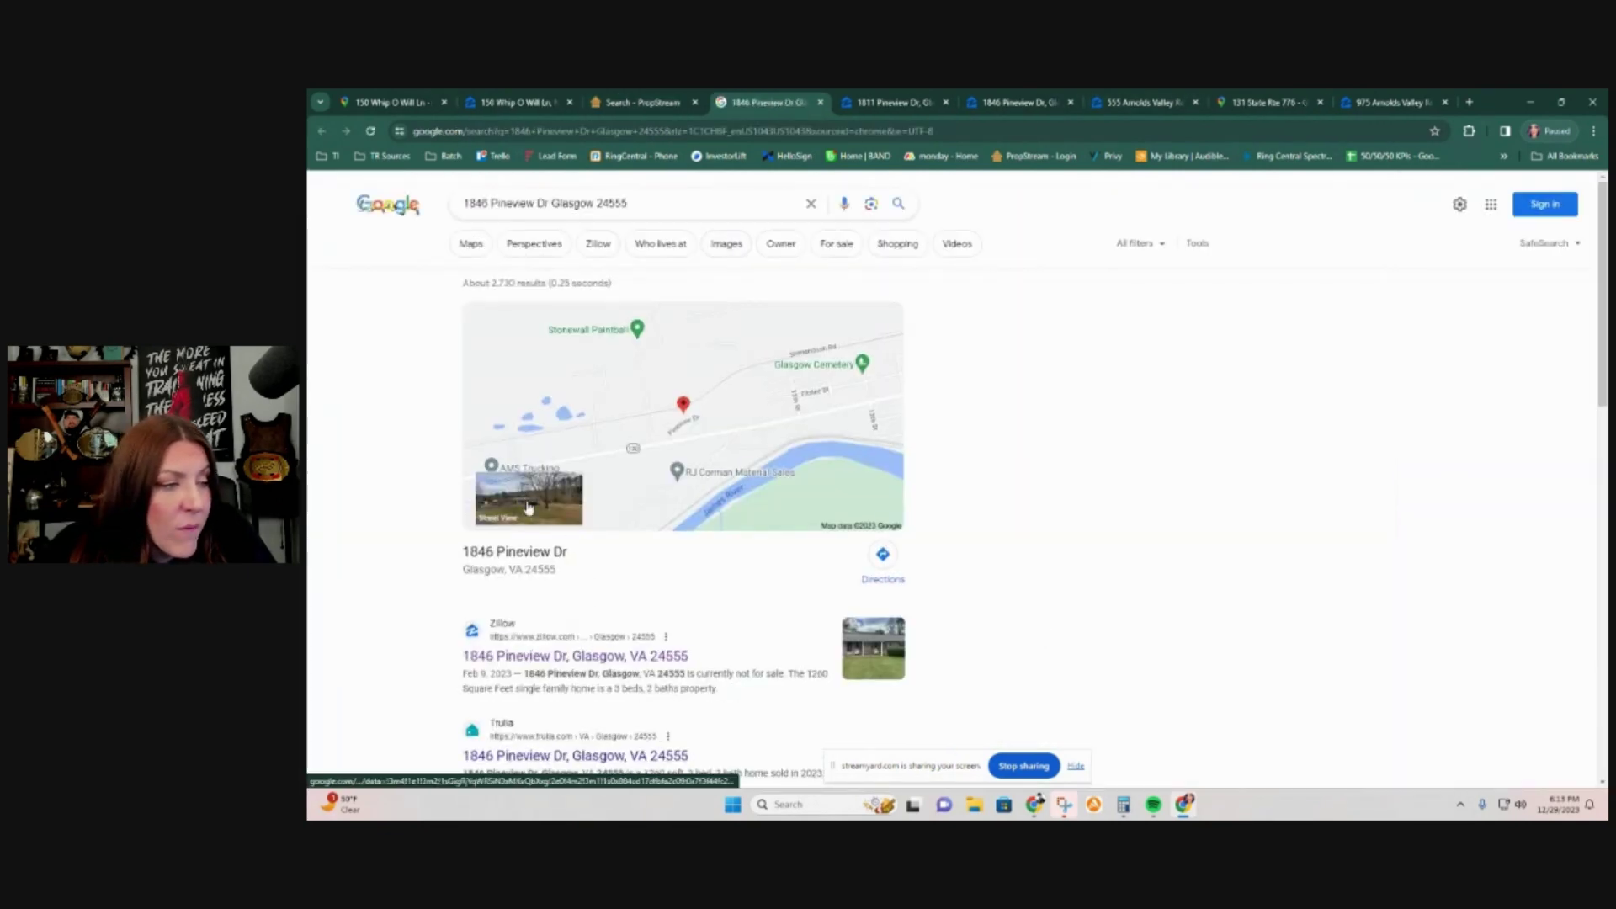
left_click(534, 518)
left_click_drag(1347, 572, 1110, 547)
left_click(879, 543)
left_click_drag(876, 552, 1010, 547)
left_click_drag(817, 546, 1044, 534)
left_click_drag(942, 530, 1028, 523)
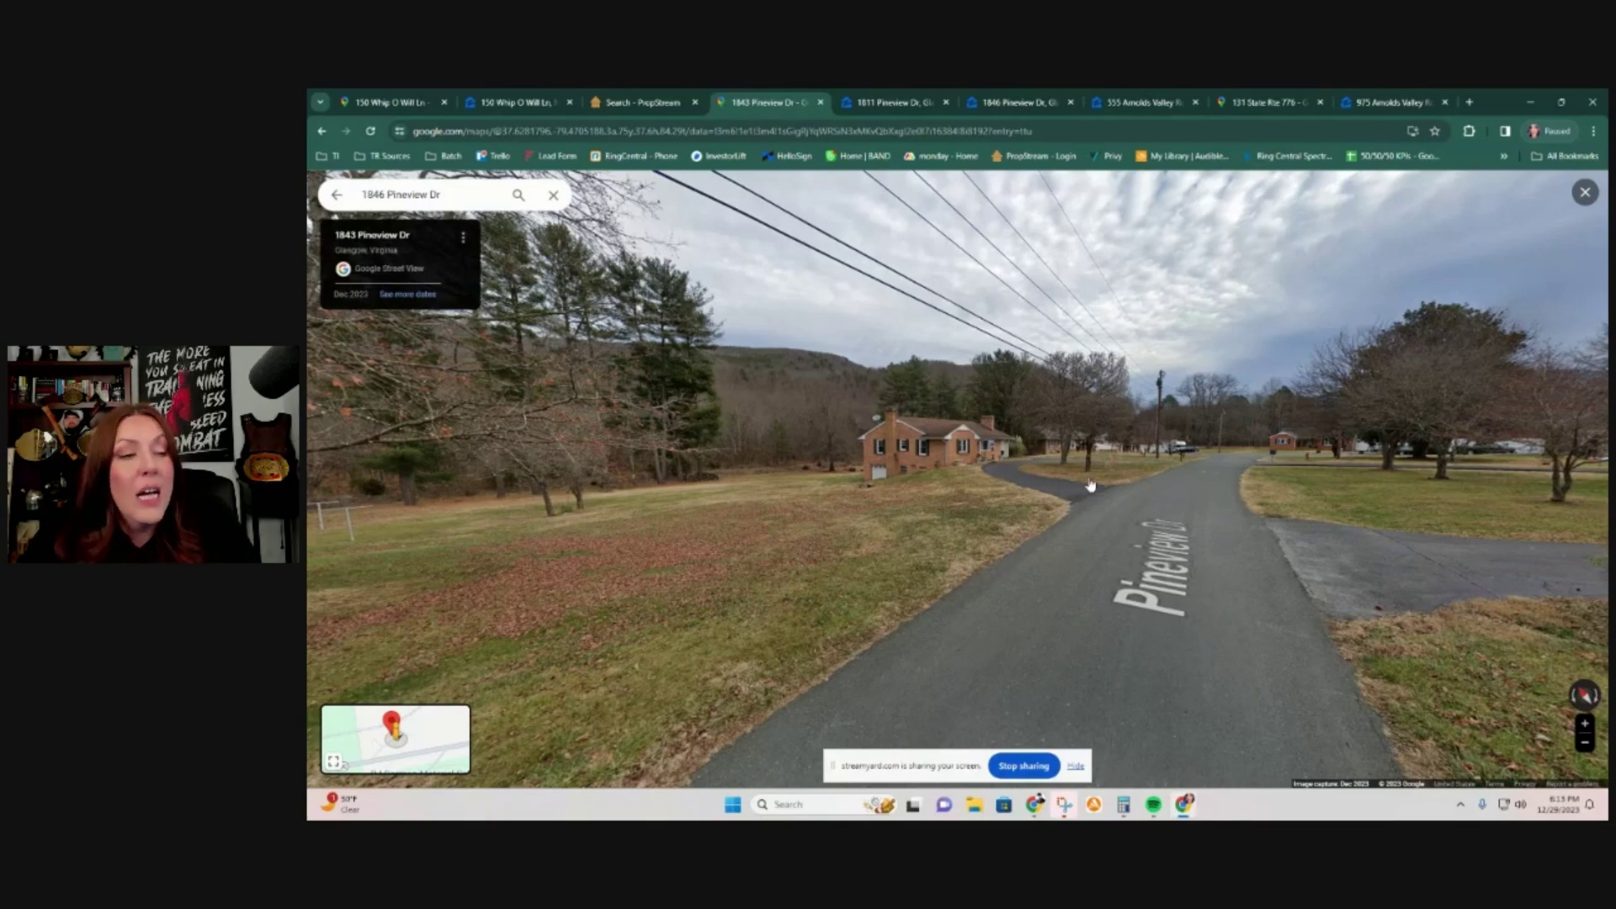
left_click(1027, 523)
left_click_drag(1028, 523, 1460, 502)
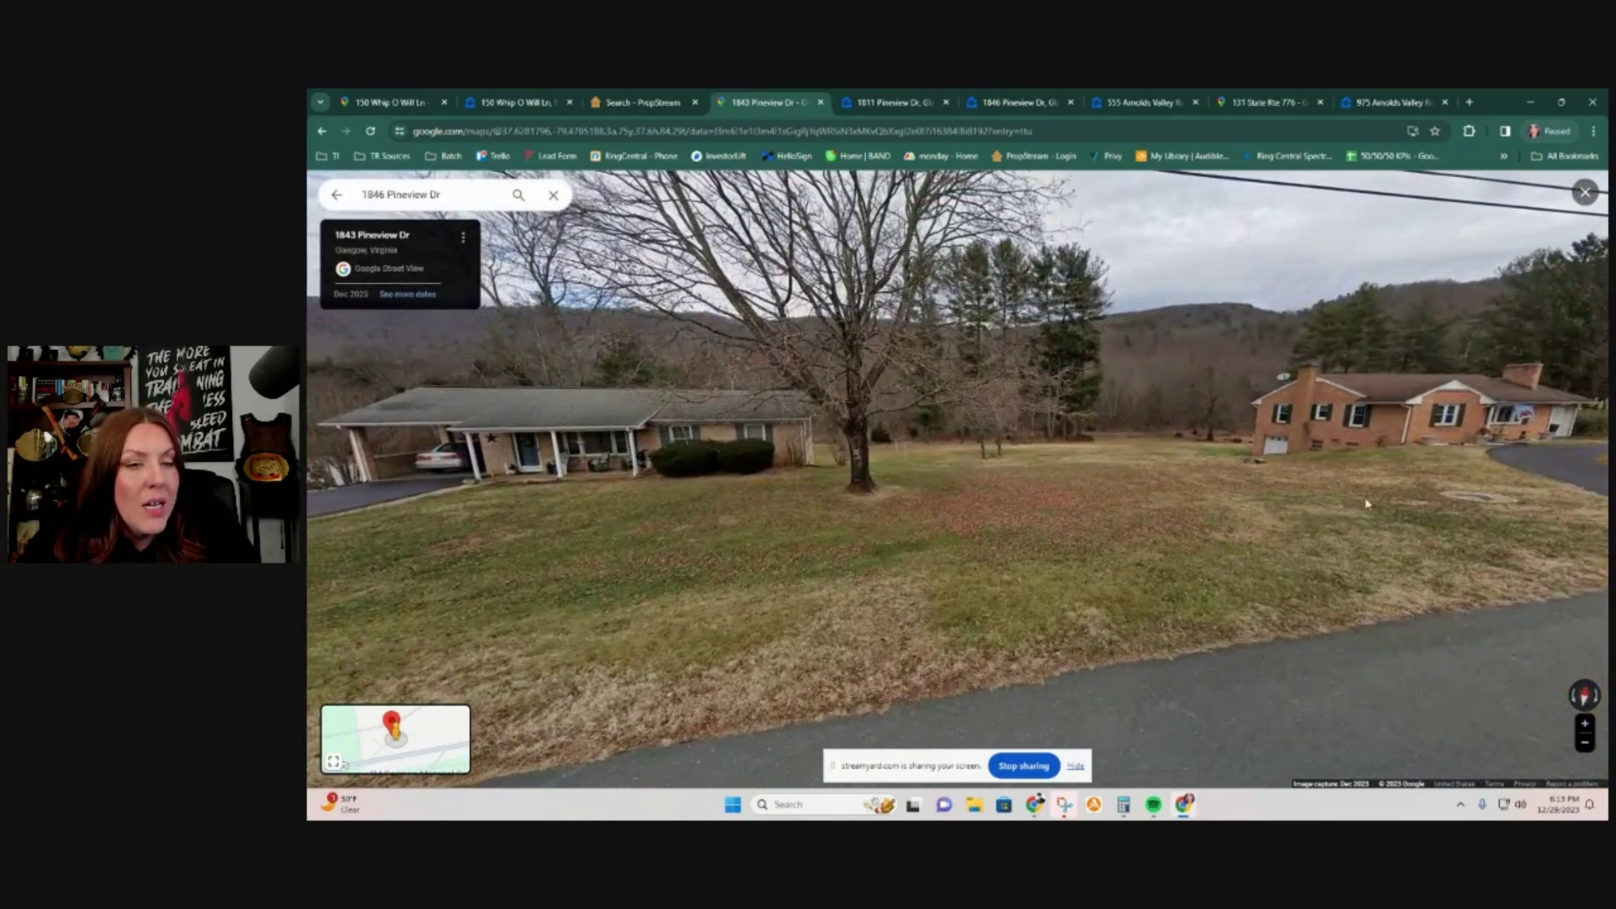
left_click_drag(1246, 477, 1094, 488)
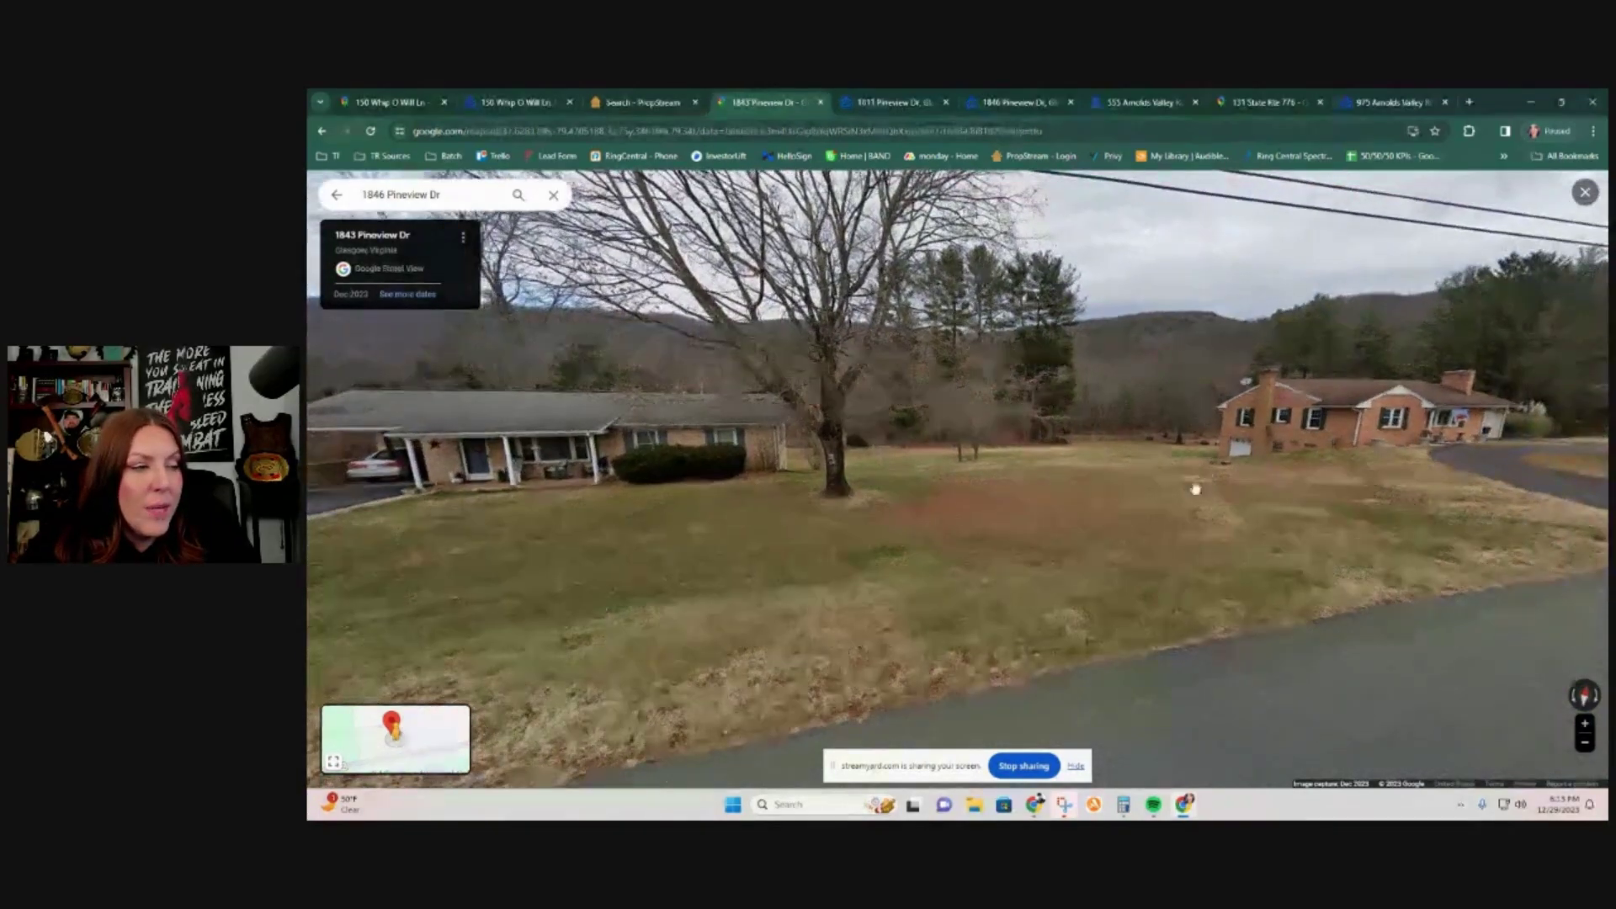
left_click(841, 503)
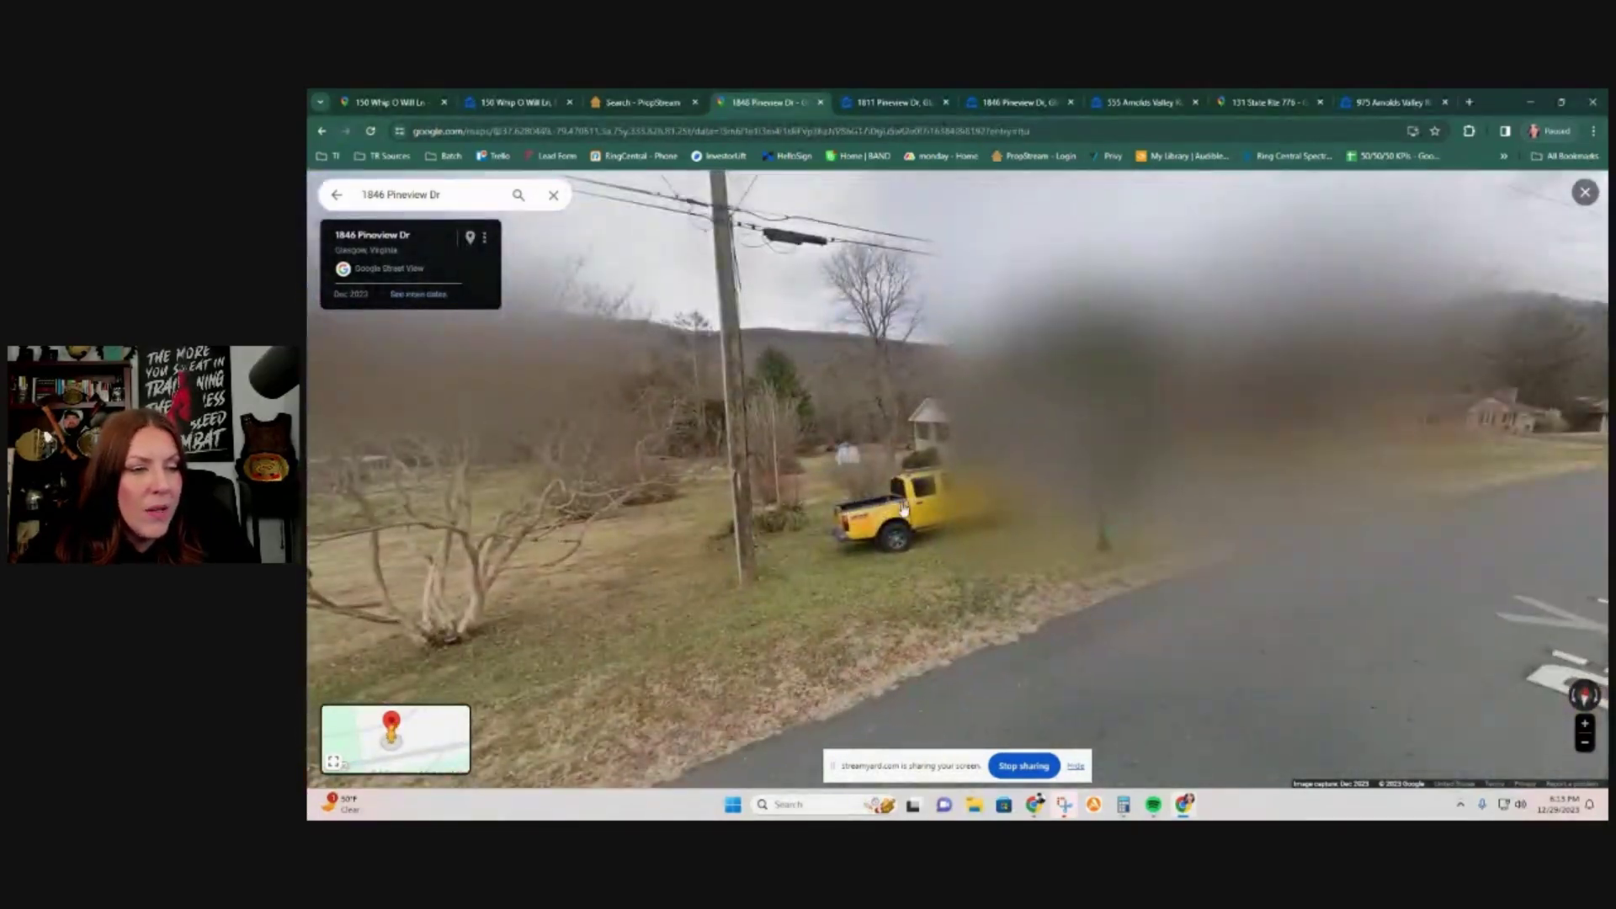
left_click(899, 508)
left_click(721, 508)
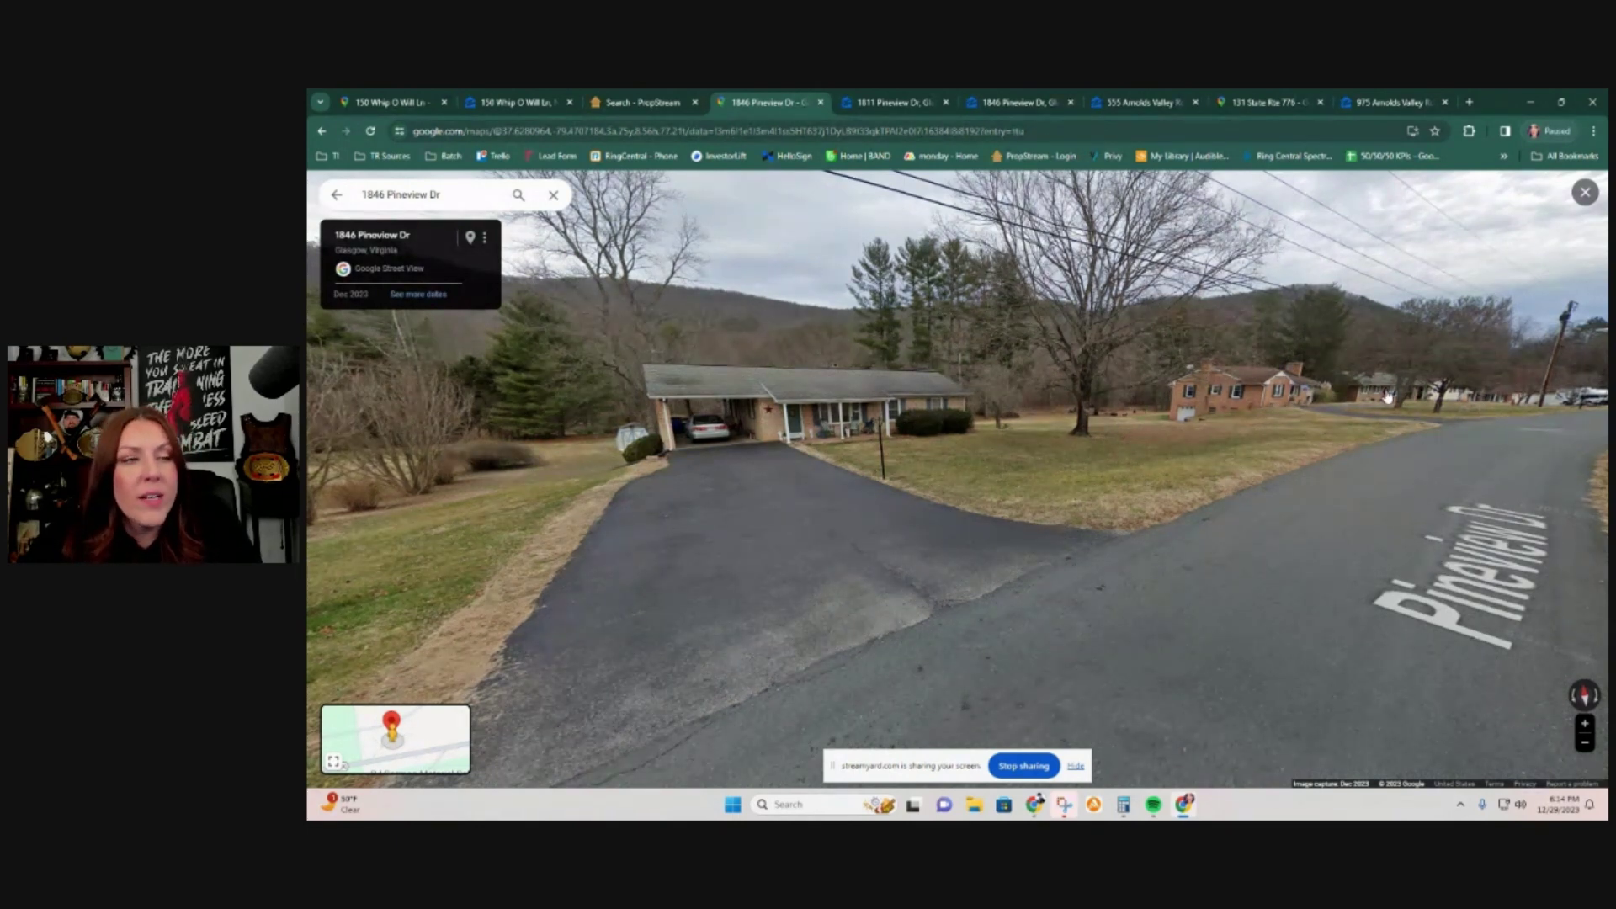
left_click(623, 104)
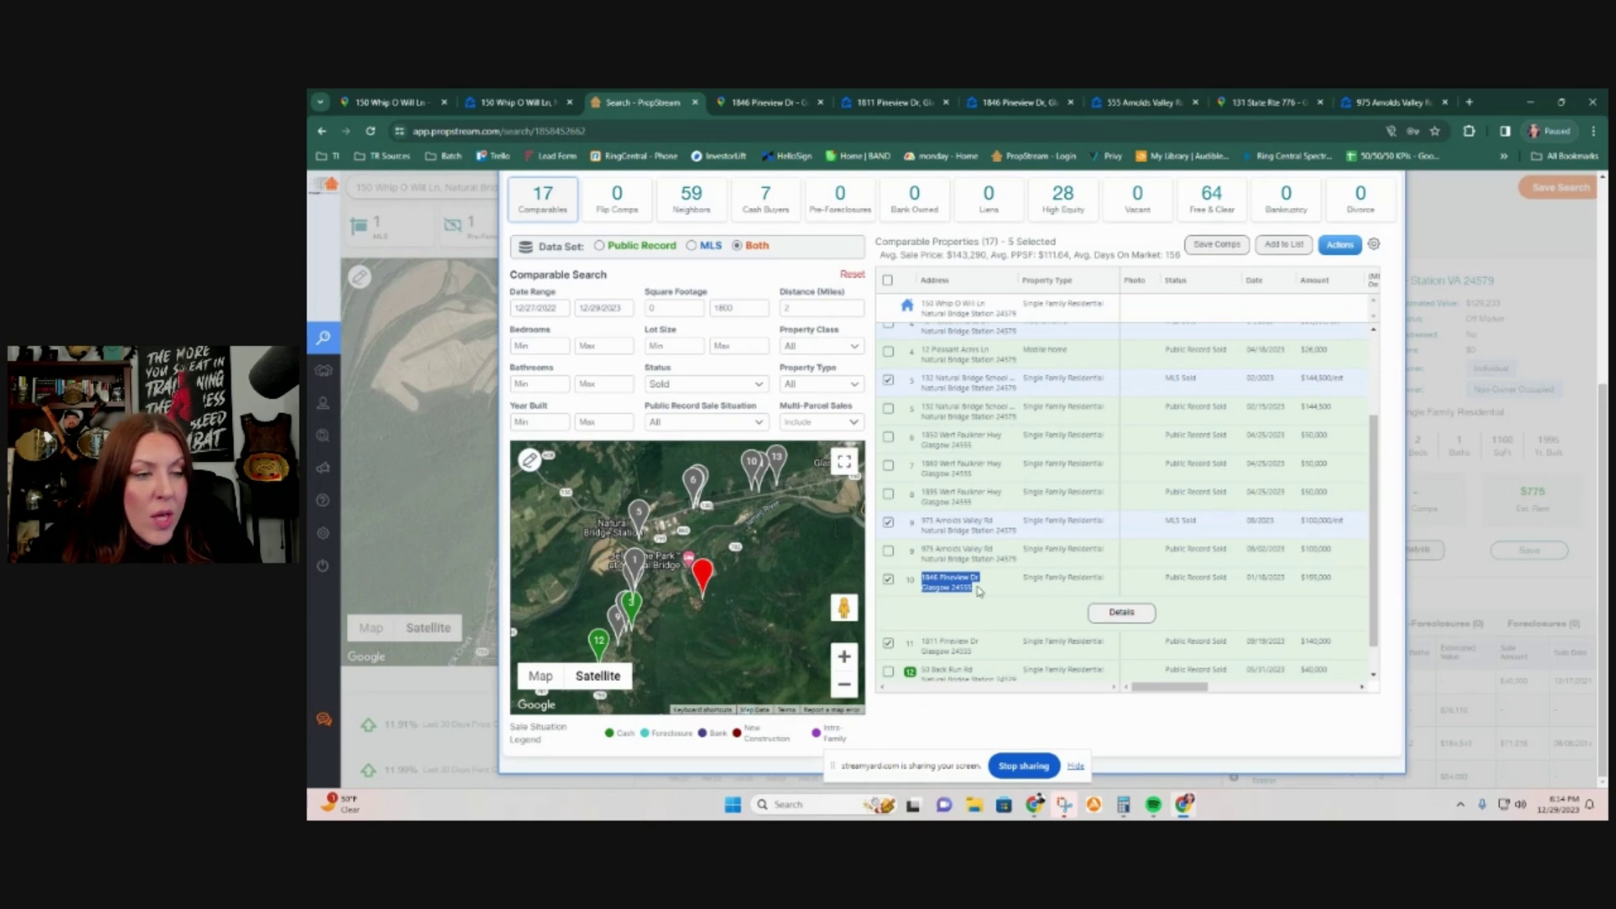
left_click(1115, 614)
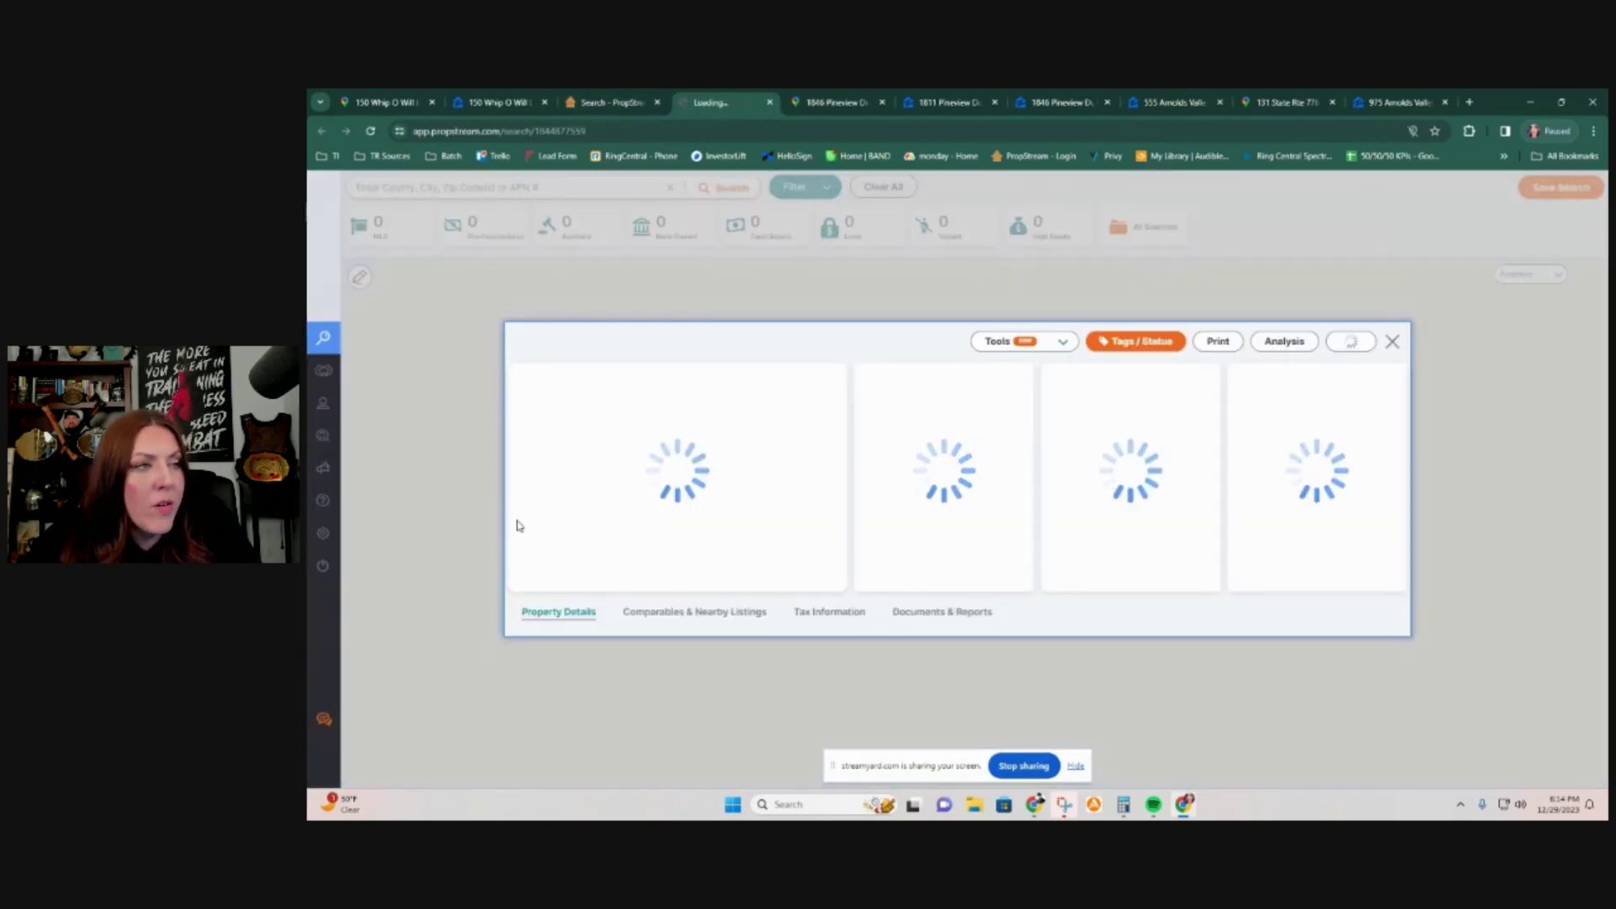
scroll(572, 707, "down", 10)
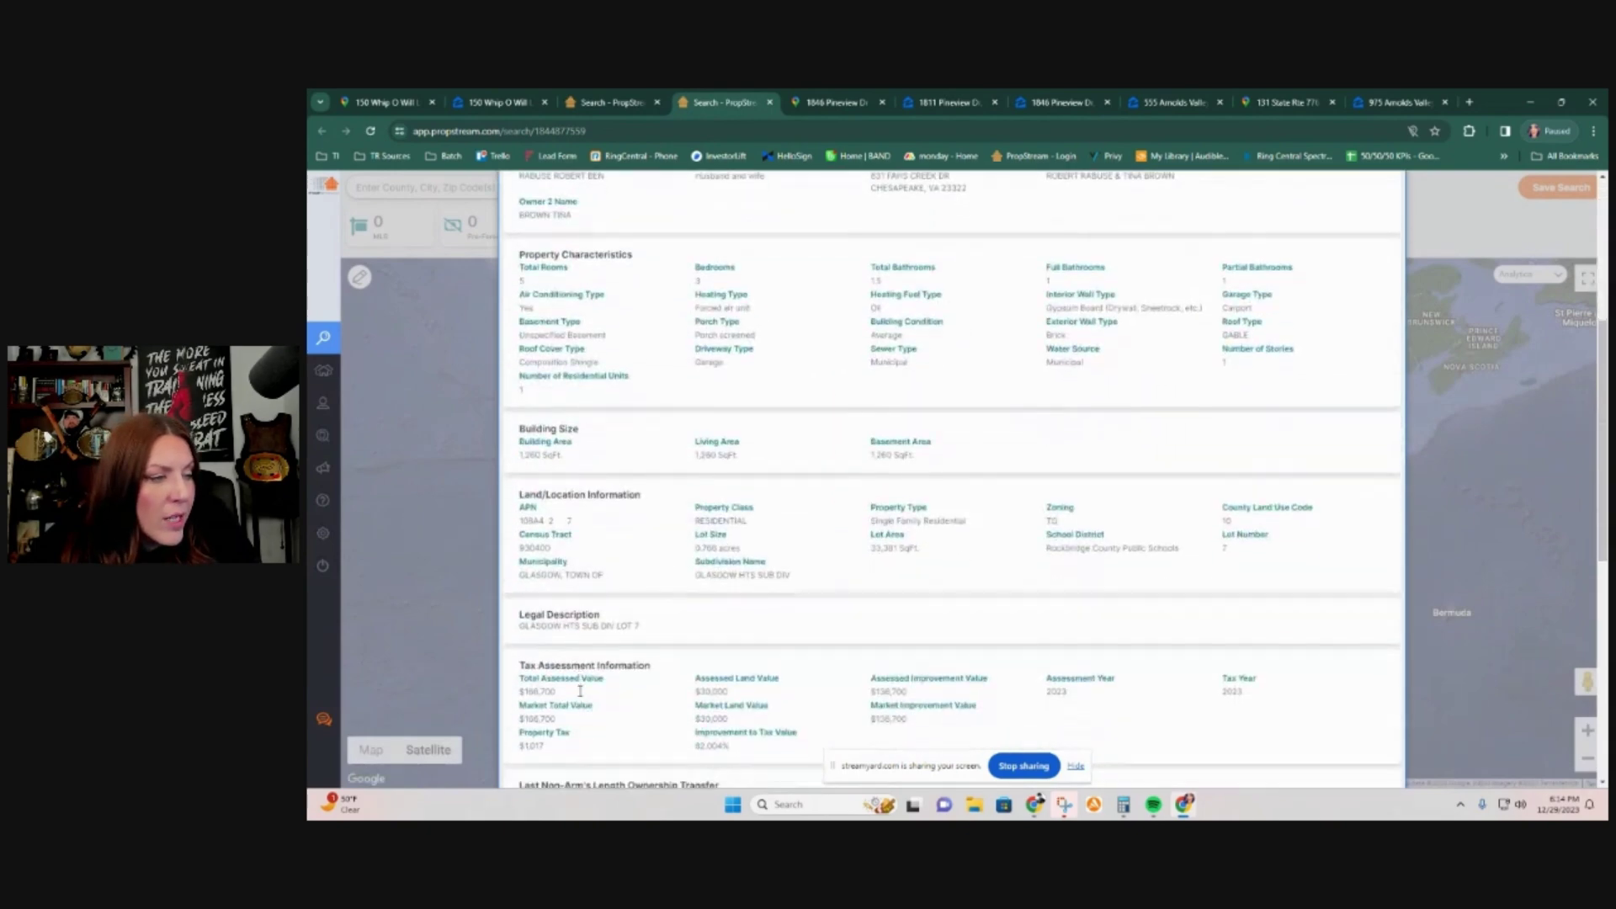
scroll(580, 688, "down", 3)
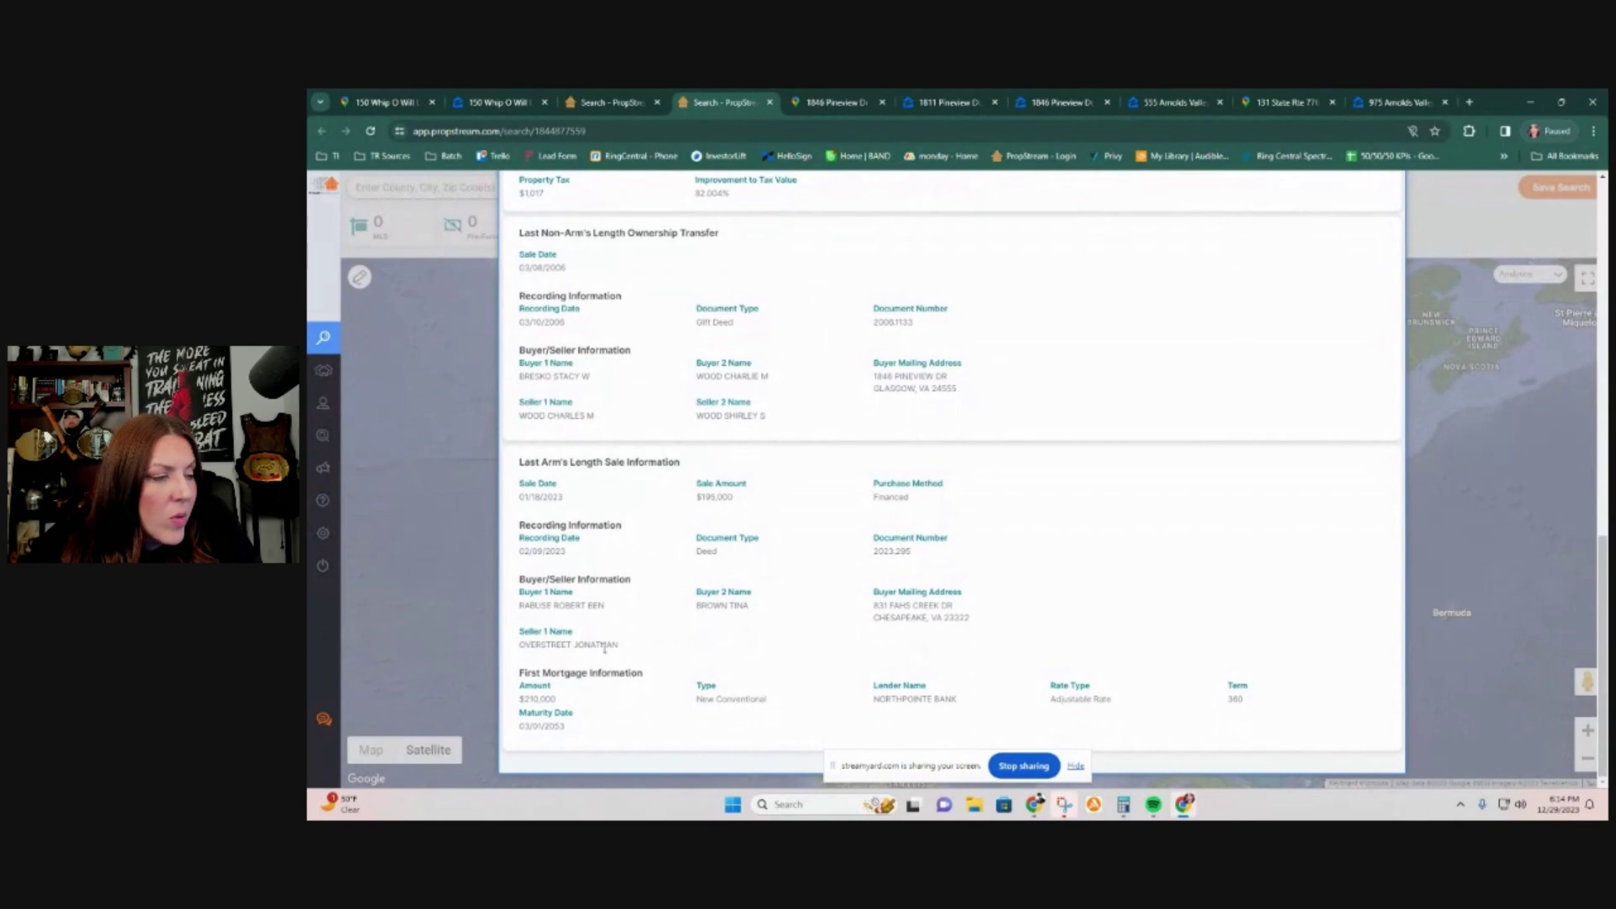
scroll(593, 658, "up", 1)
scroll(593, 656, "up", 1)
scroll(592, 651, "up", 12)
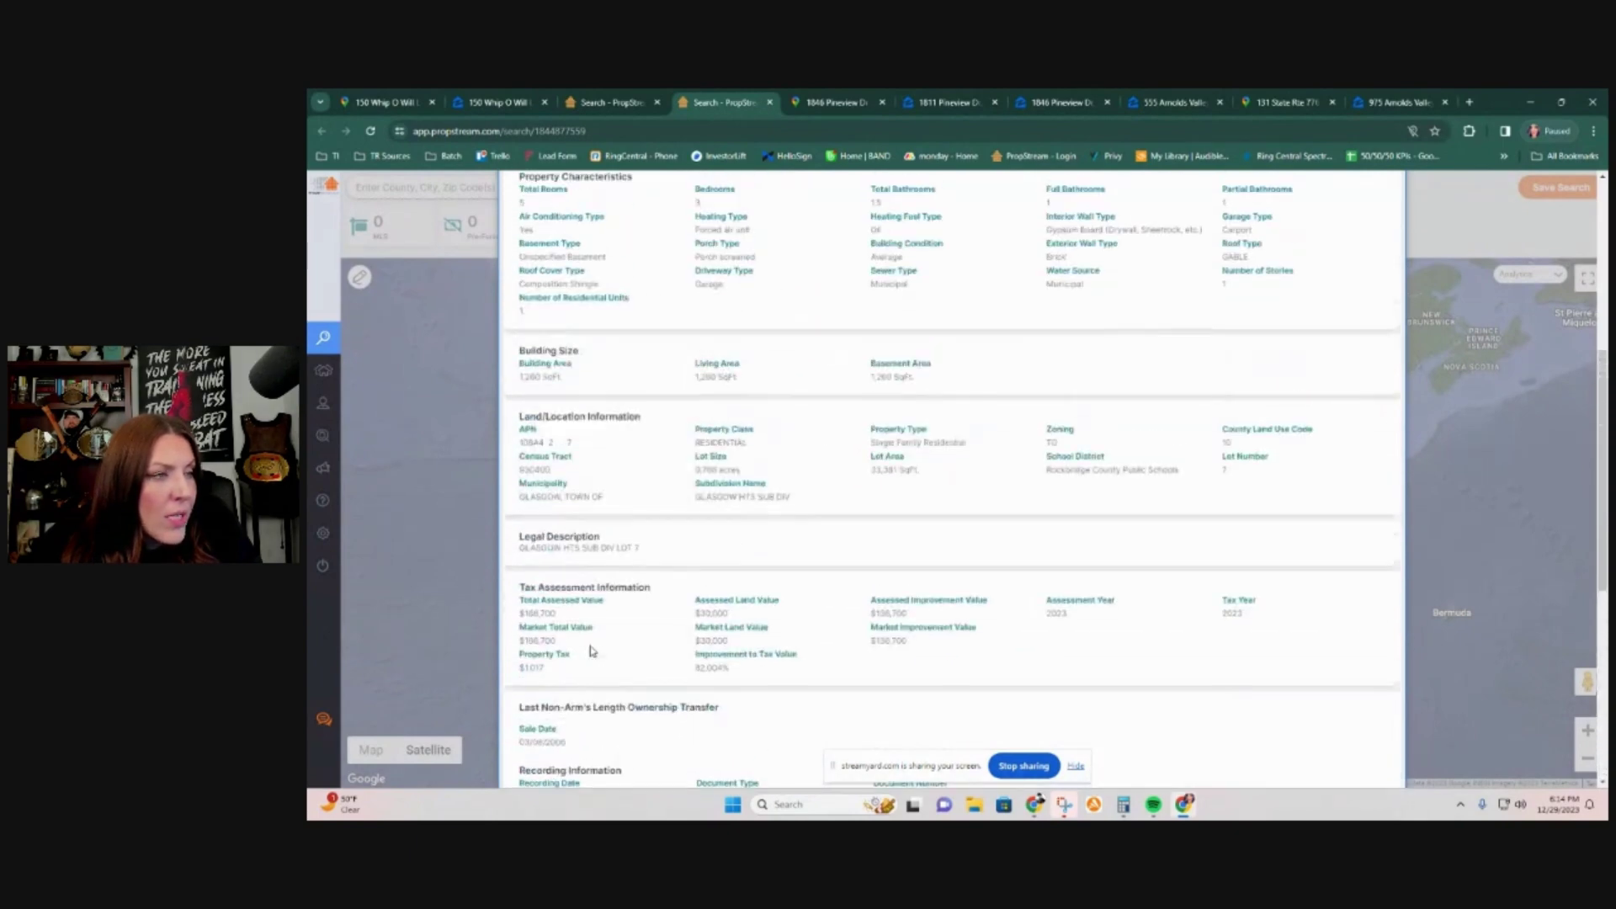
scroll(592, 651, "down", 7)
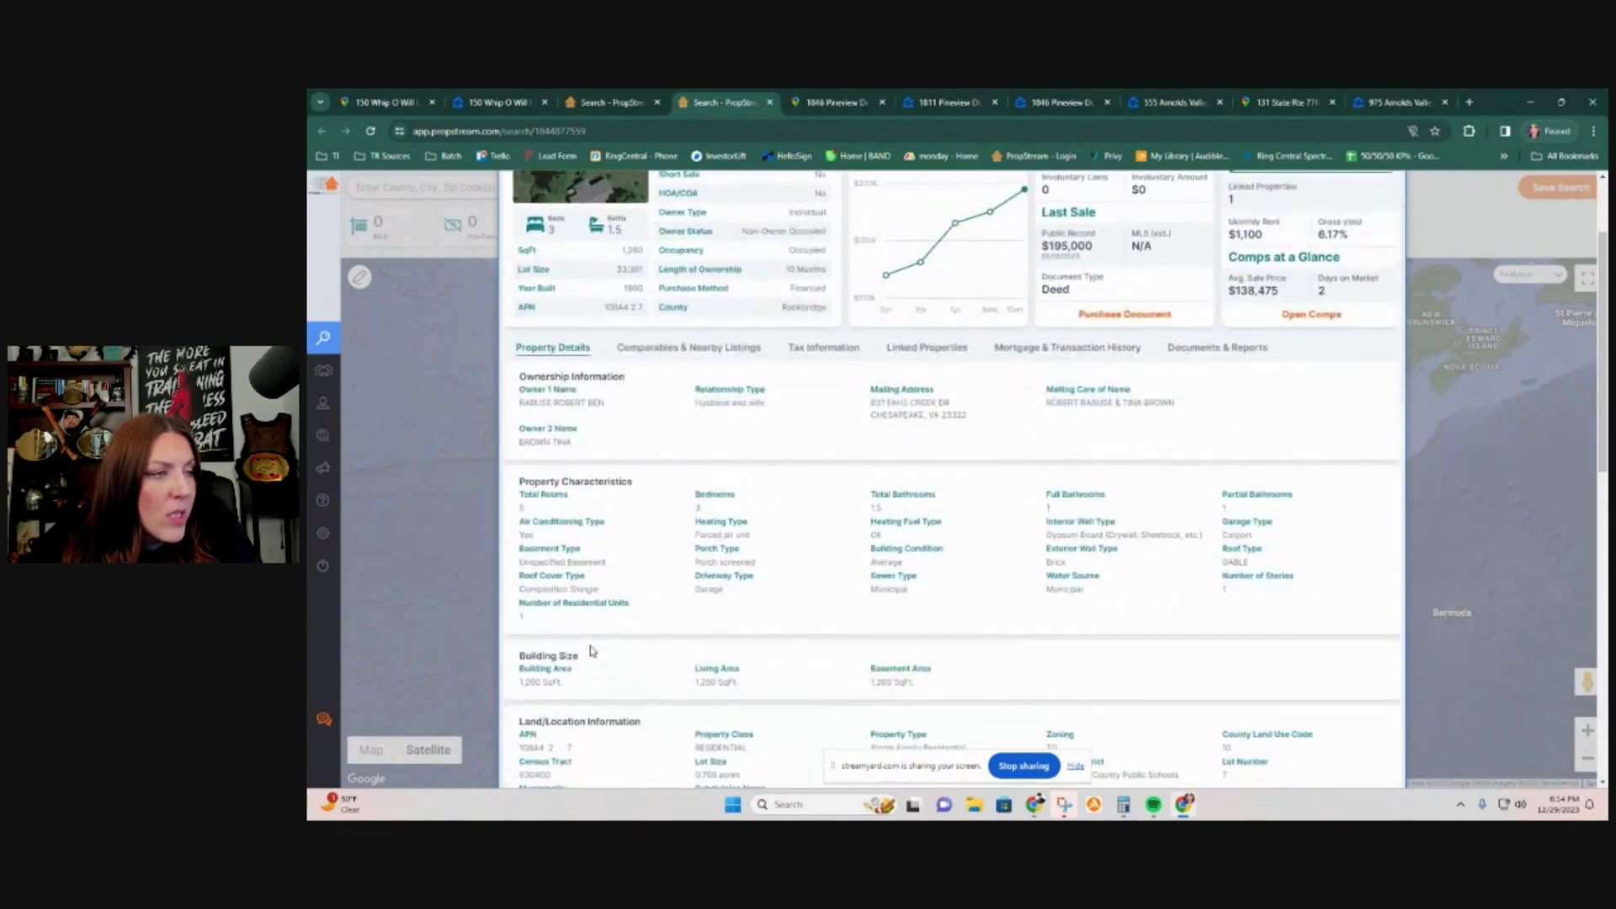
left_click_drag(563, 573, 519, 562)
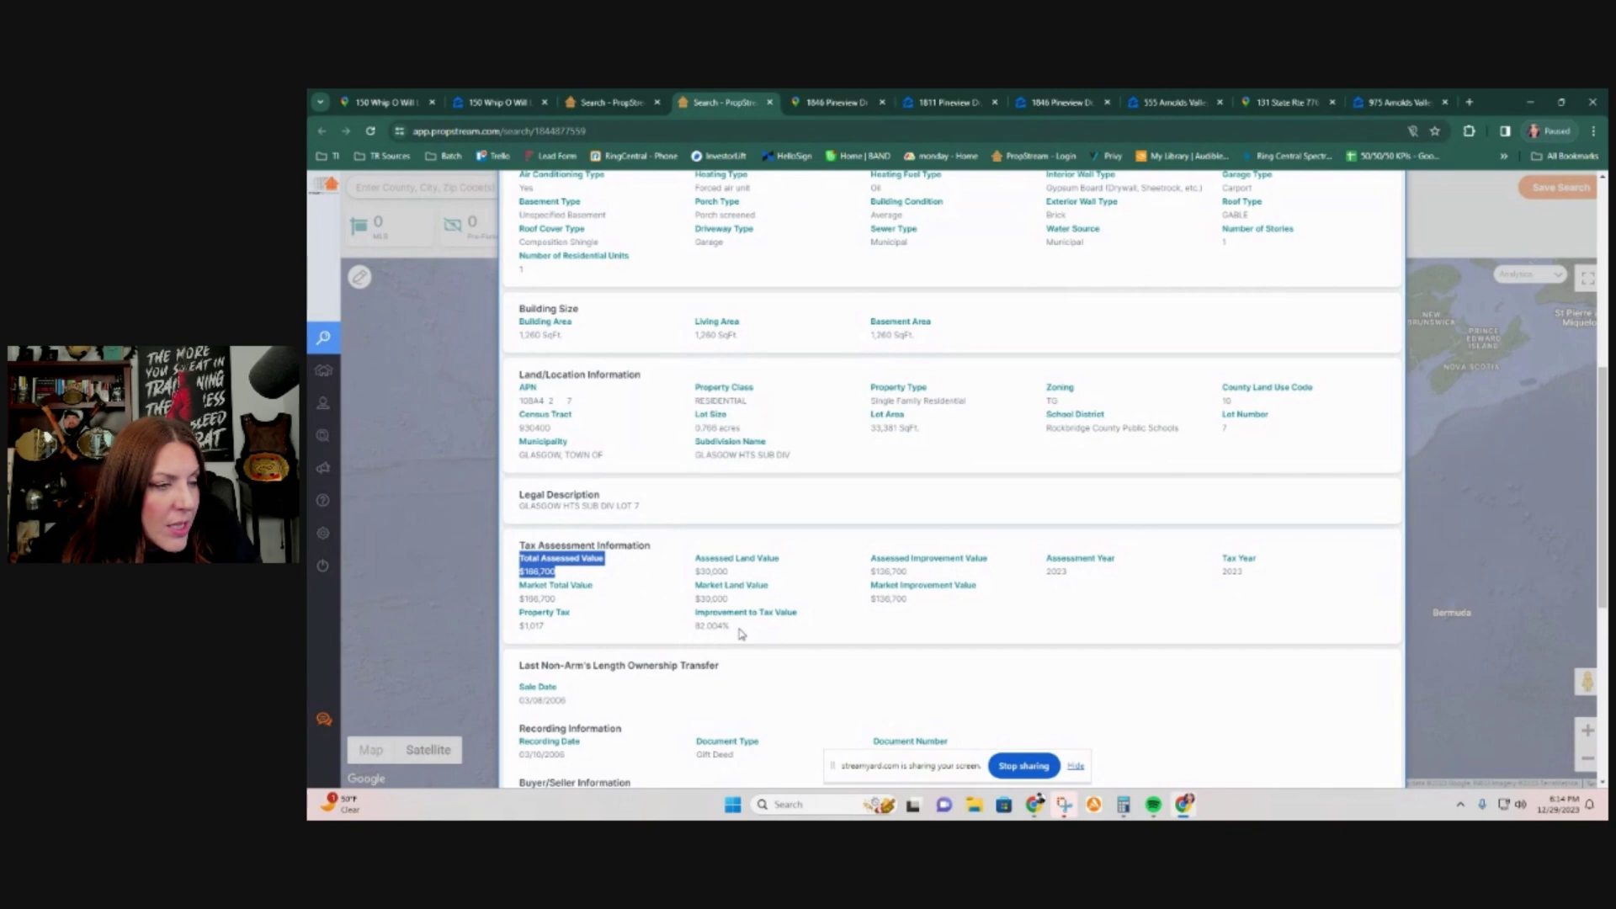
left_click_drag(729, 600, 695, 600)
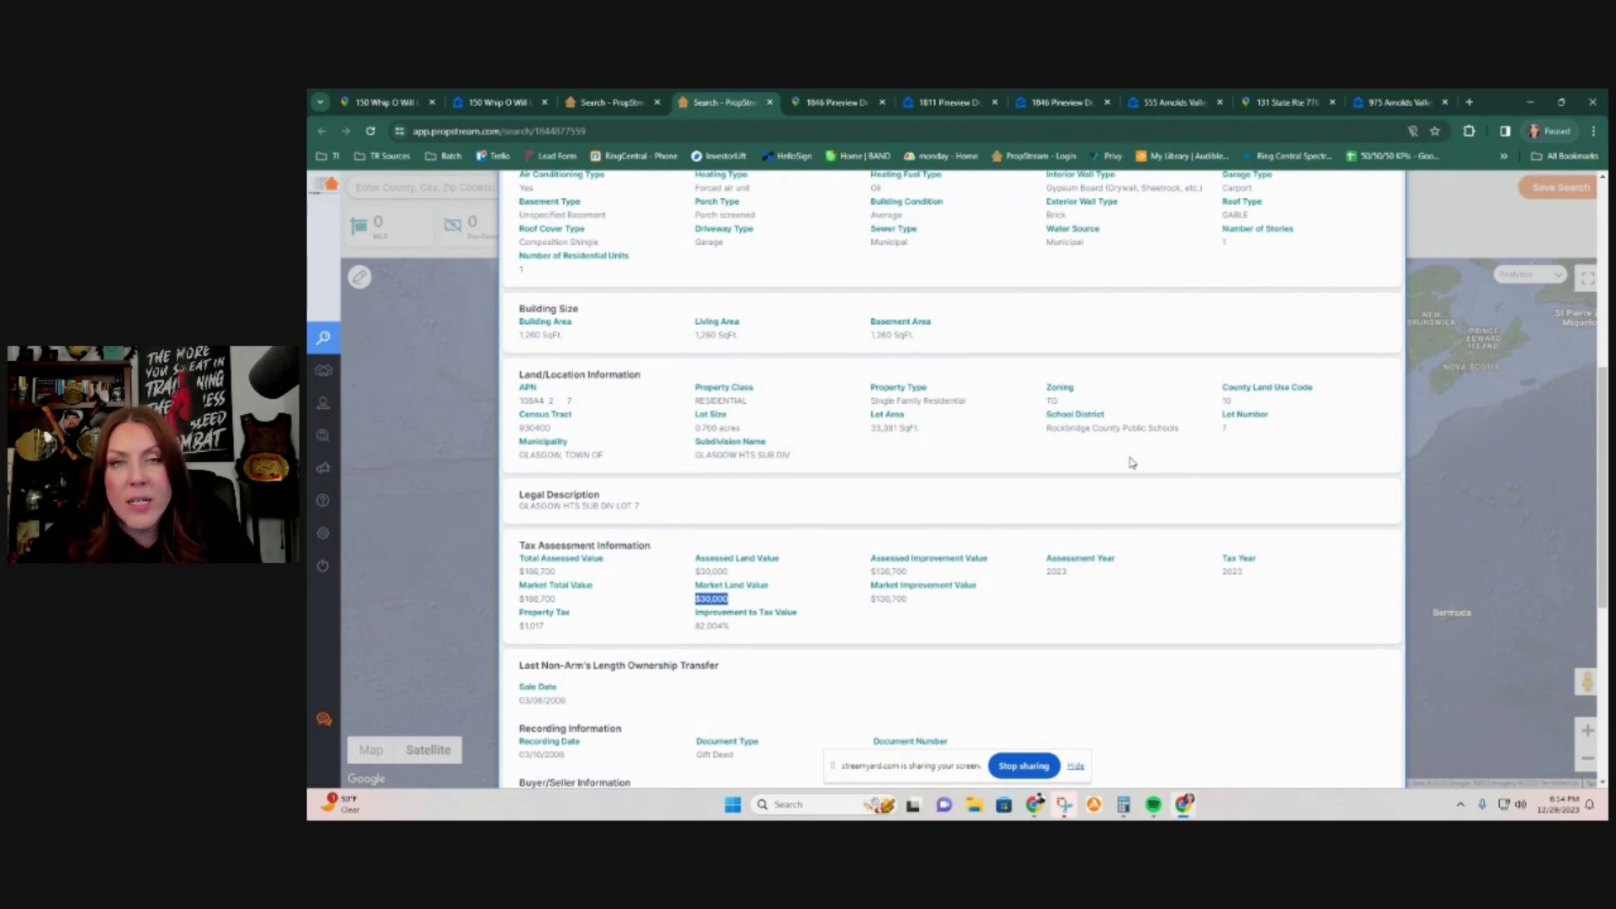
Step: Open the subject property's details and highlight its $35,700 market land value
left_click(645, 103)
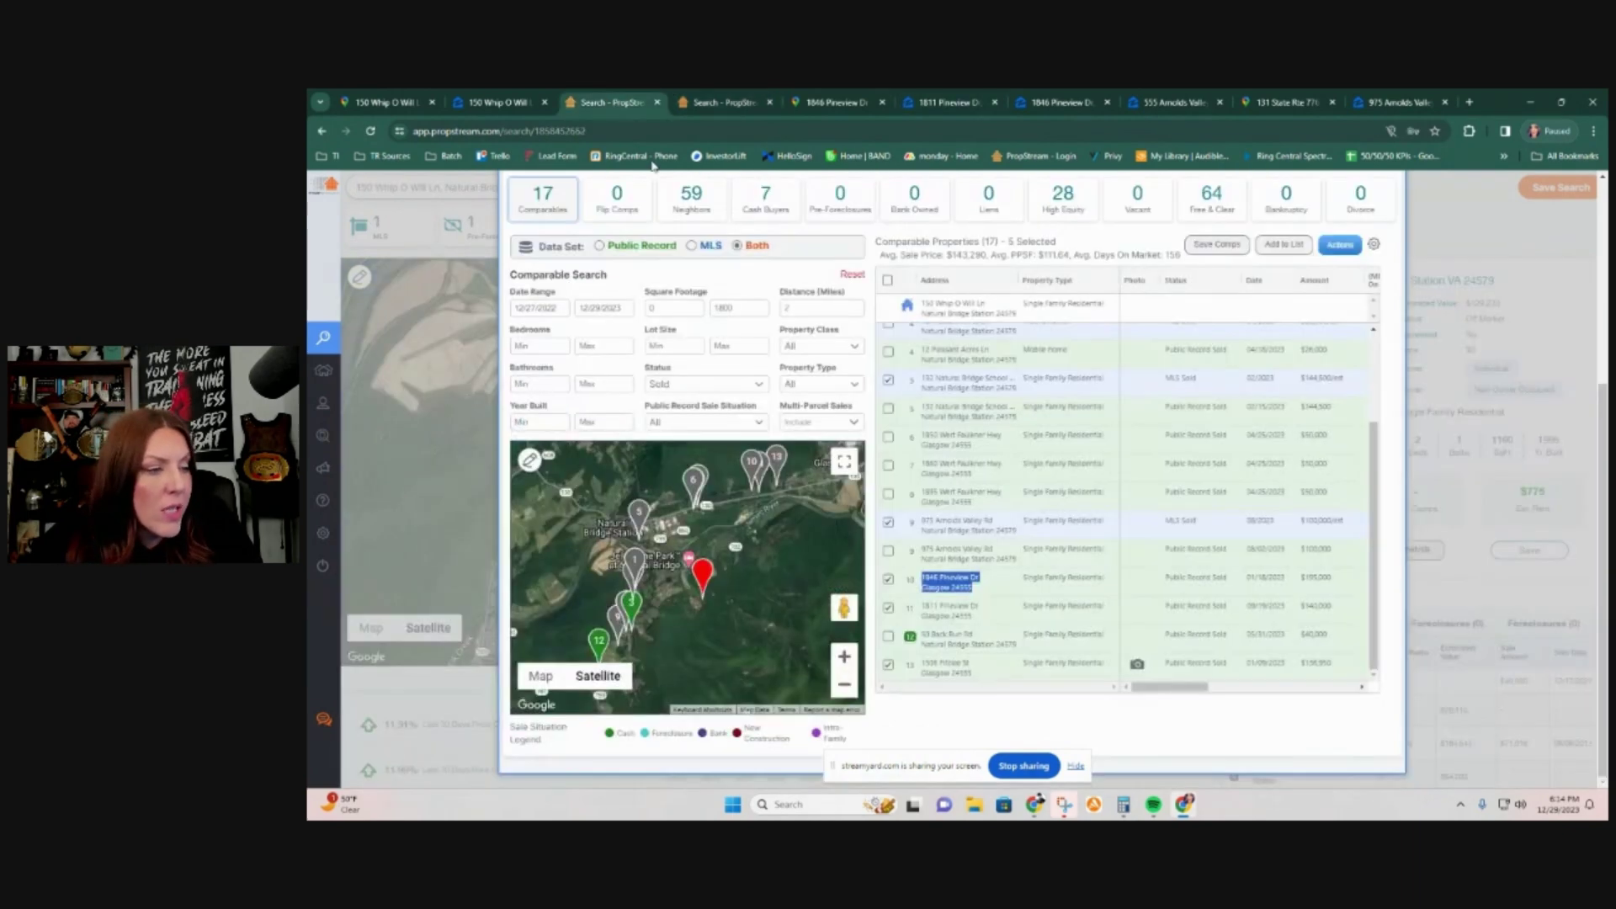
scroll(547, 373, "up", 3)
left_click(553, 293)
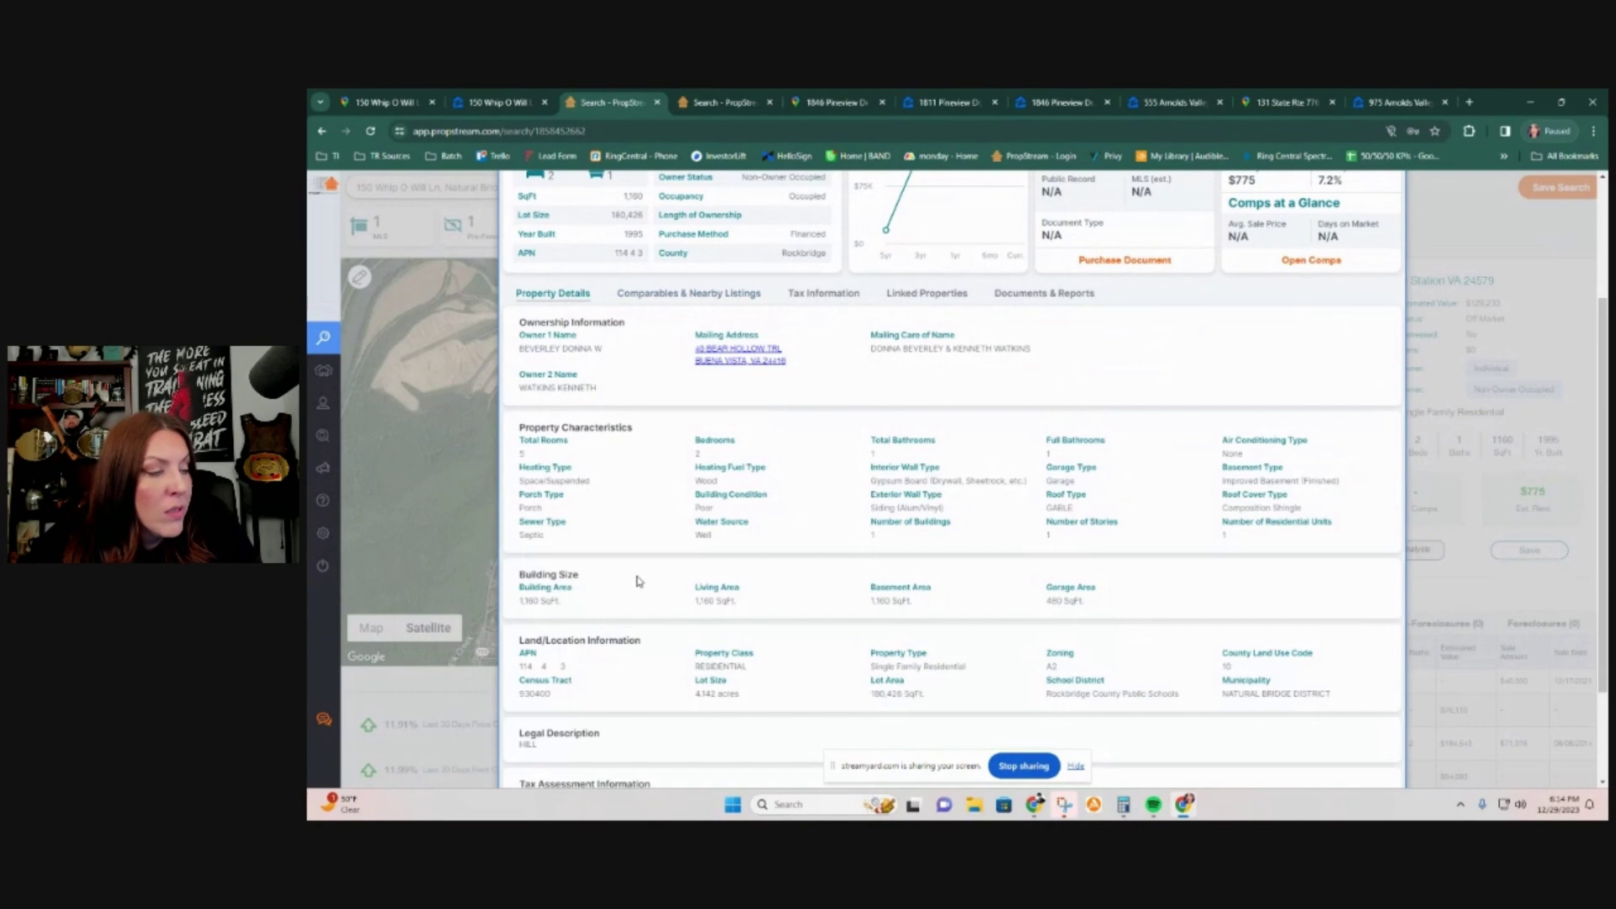
scroll(637, 577, "down", 2)
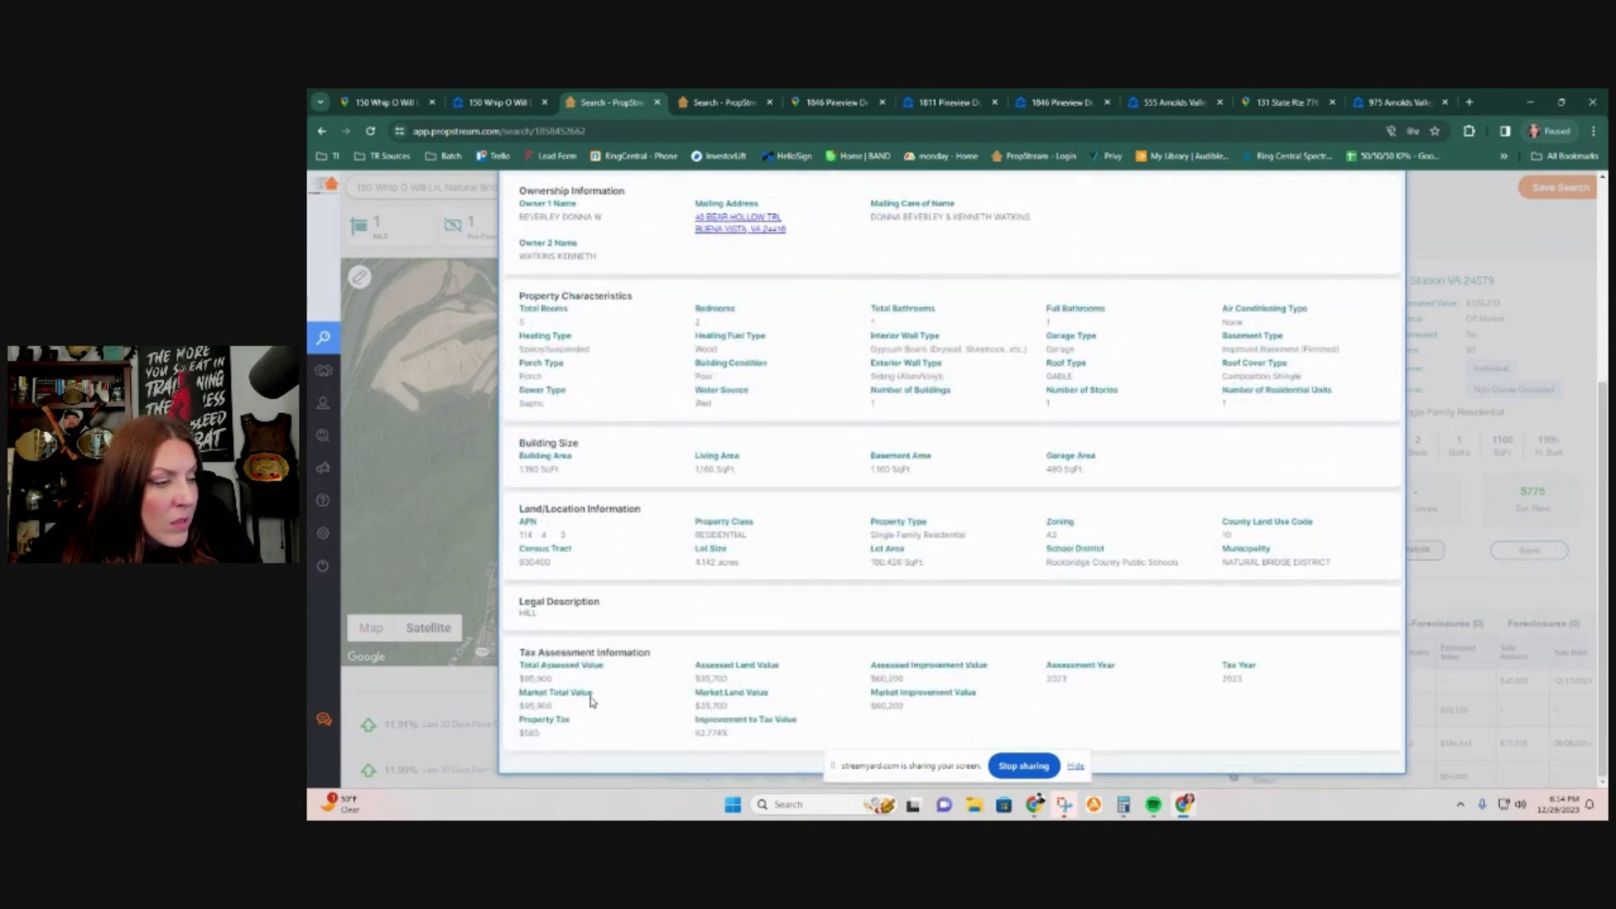
left_click_drag(736, 714, 696, 708)
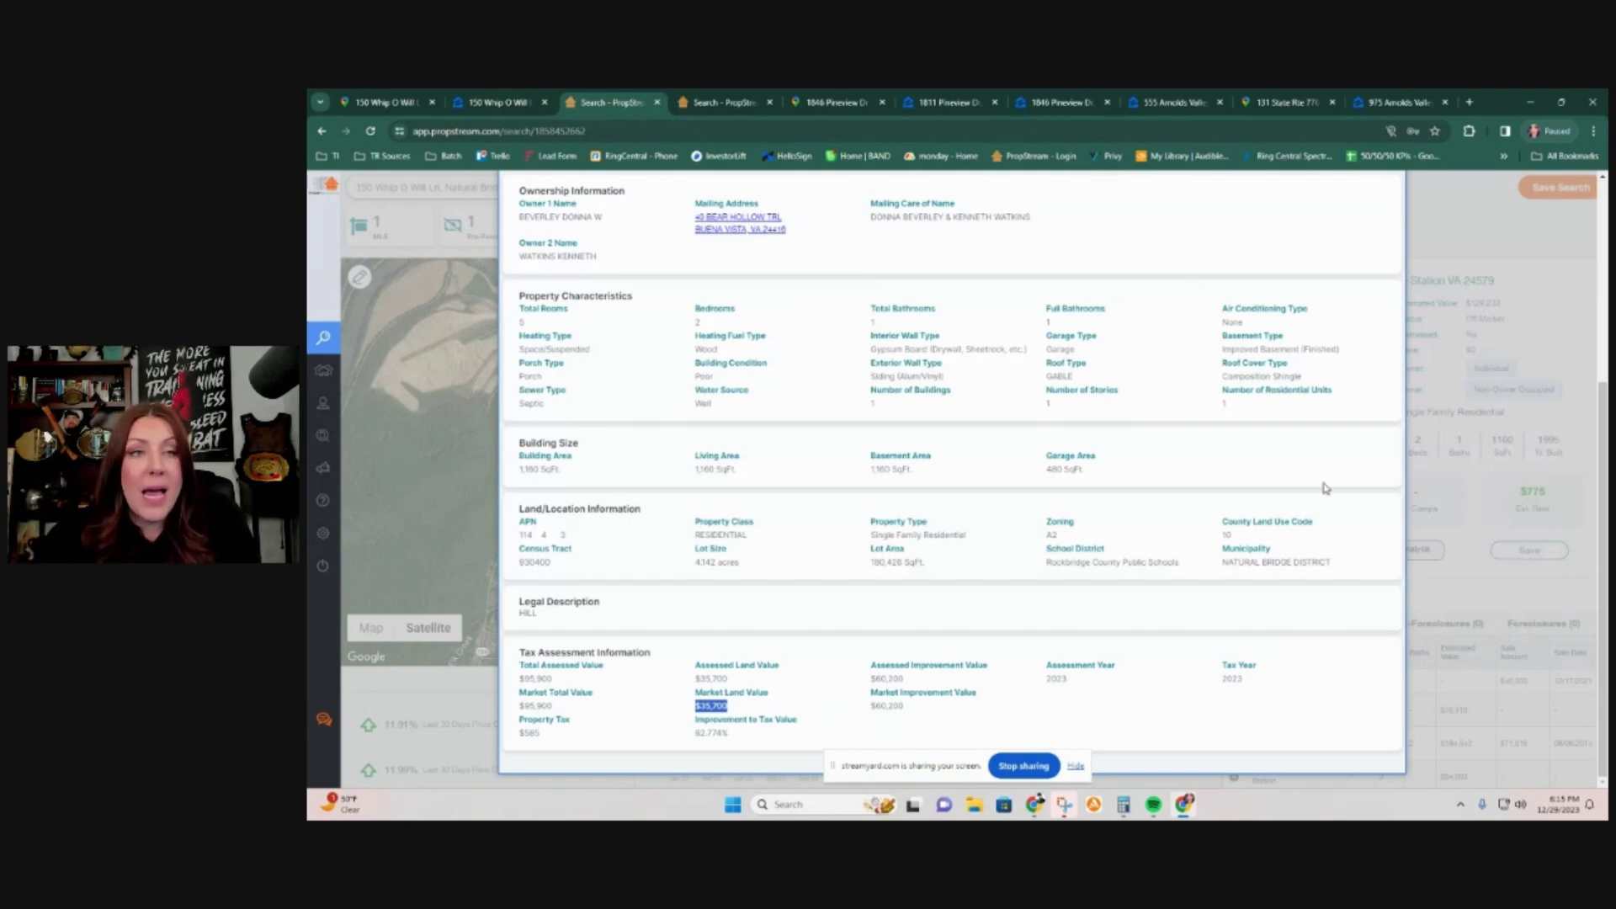
Step: Open the 'New Quick Calculator' Google Sheet from bookmarks in a new tab, completing sign-in
left_click(1468, 102)
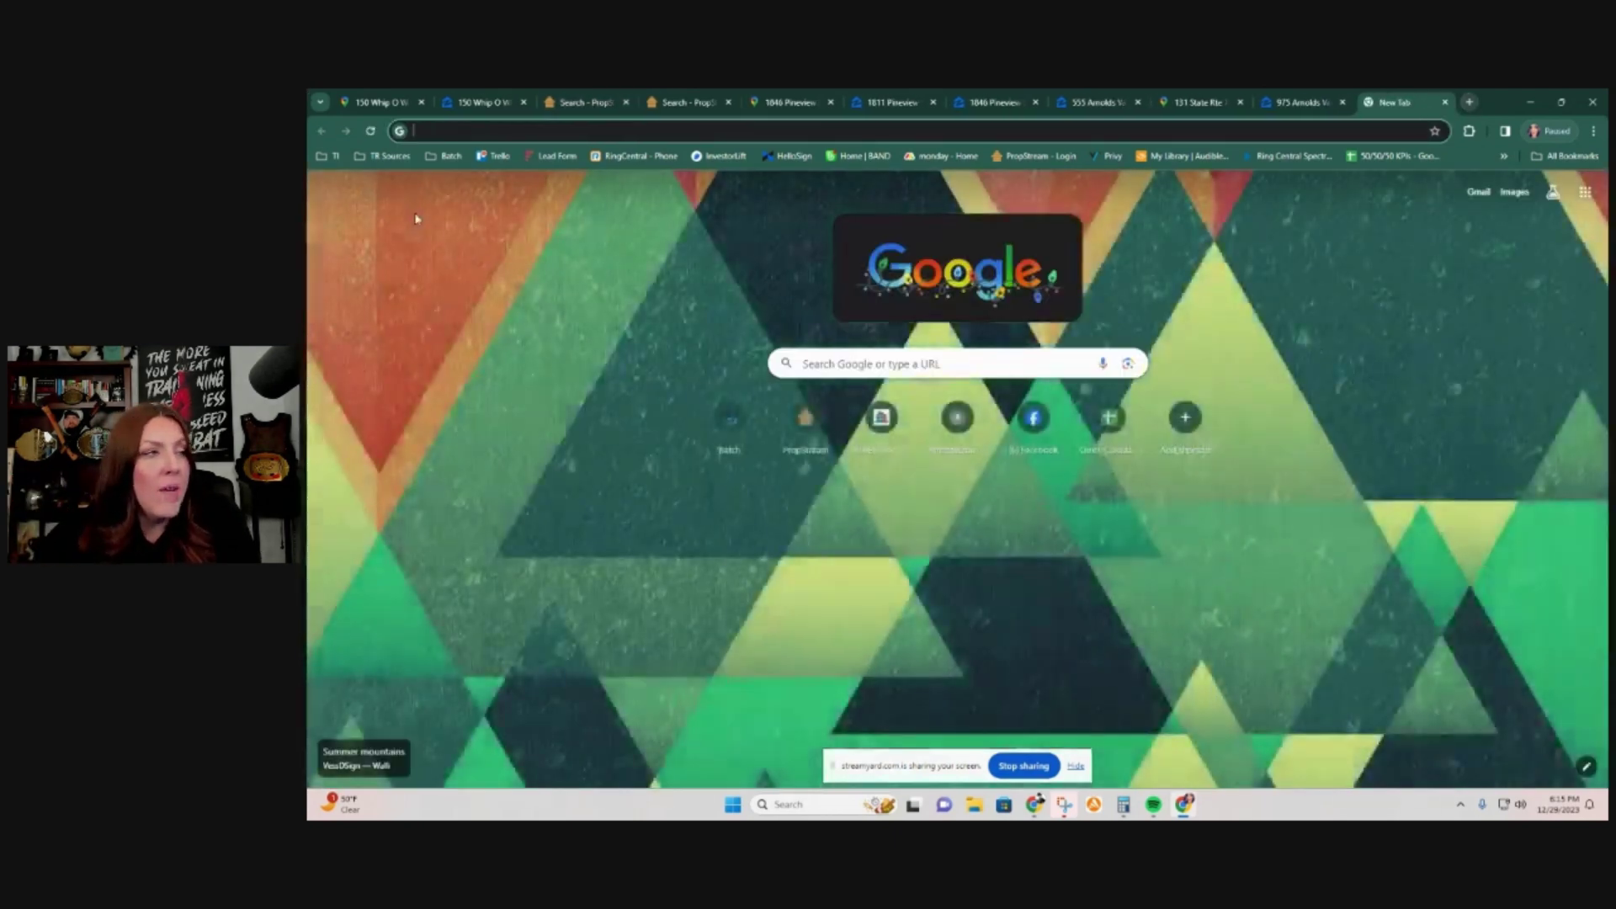
left_click(326, 156)
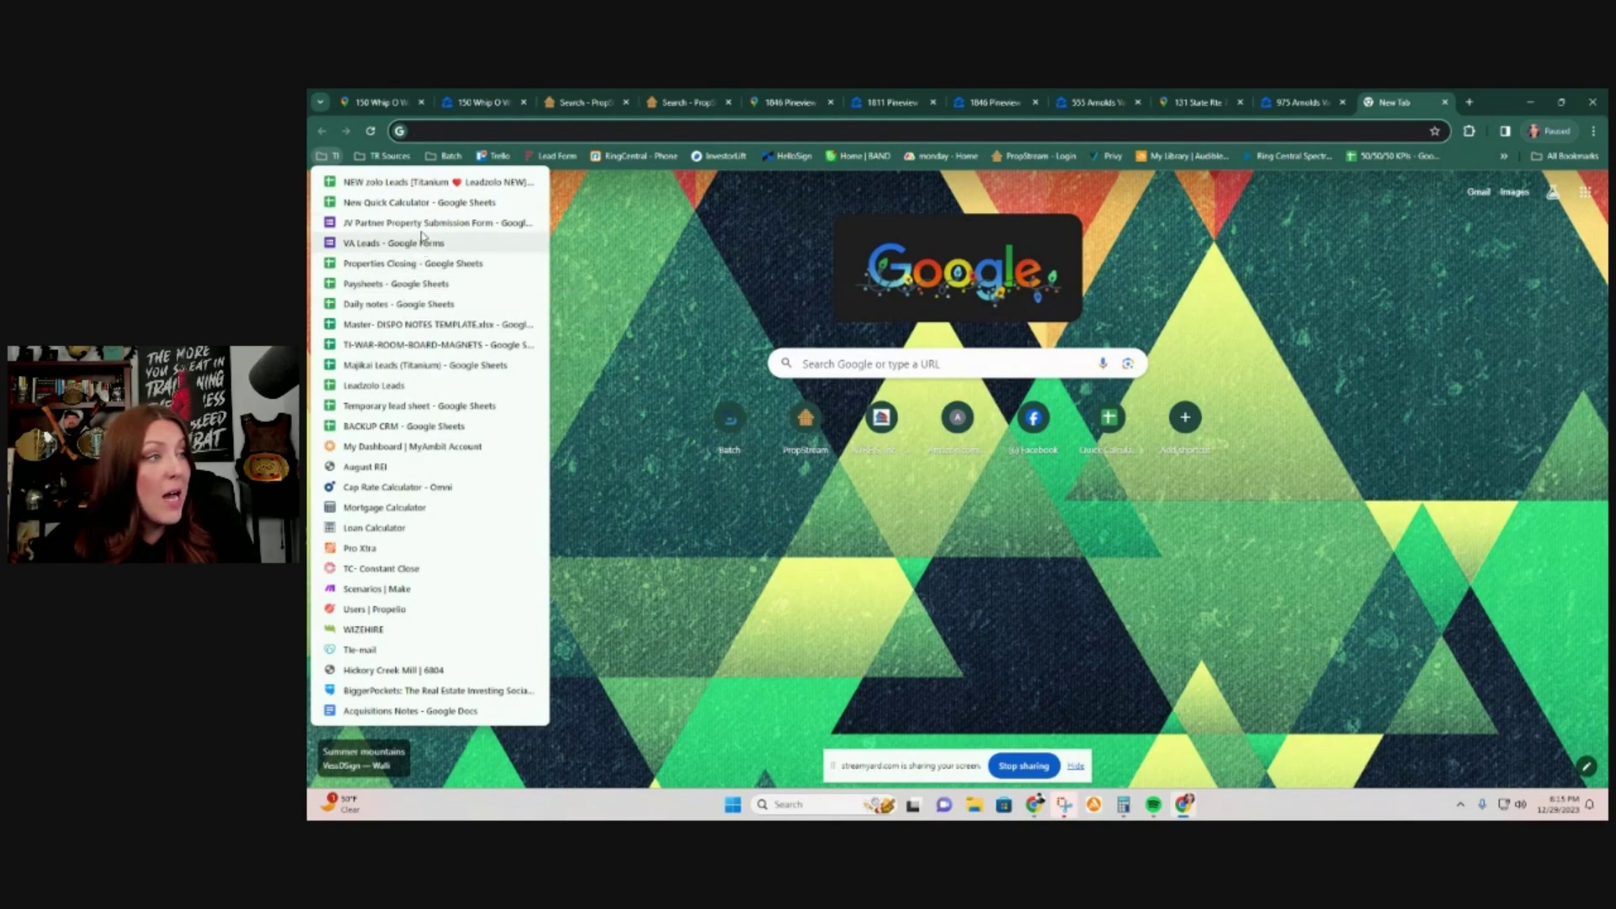
left_click(425, 204)
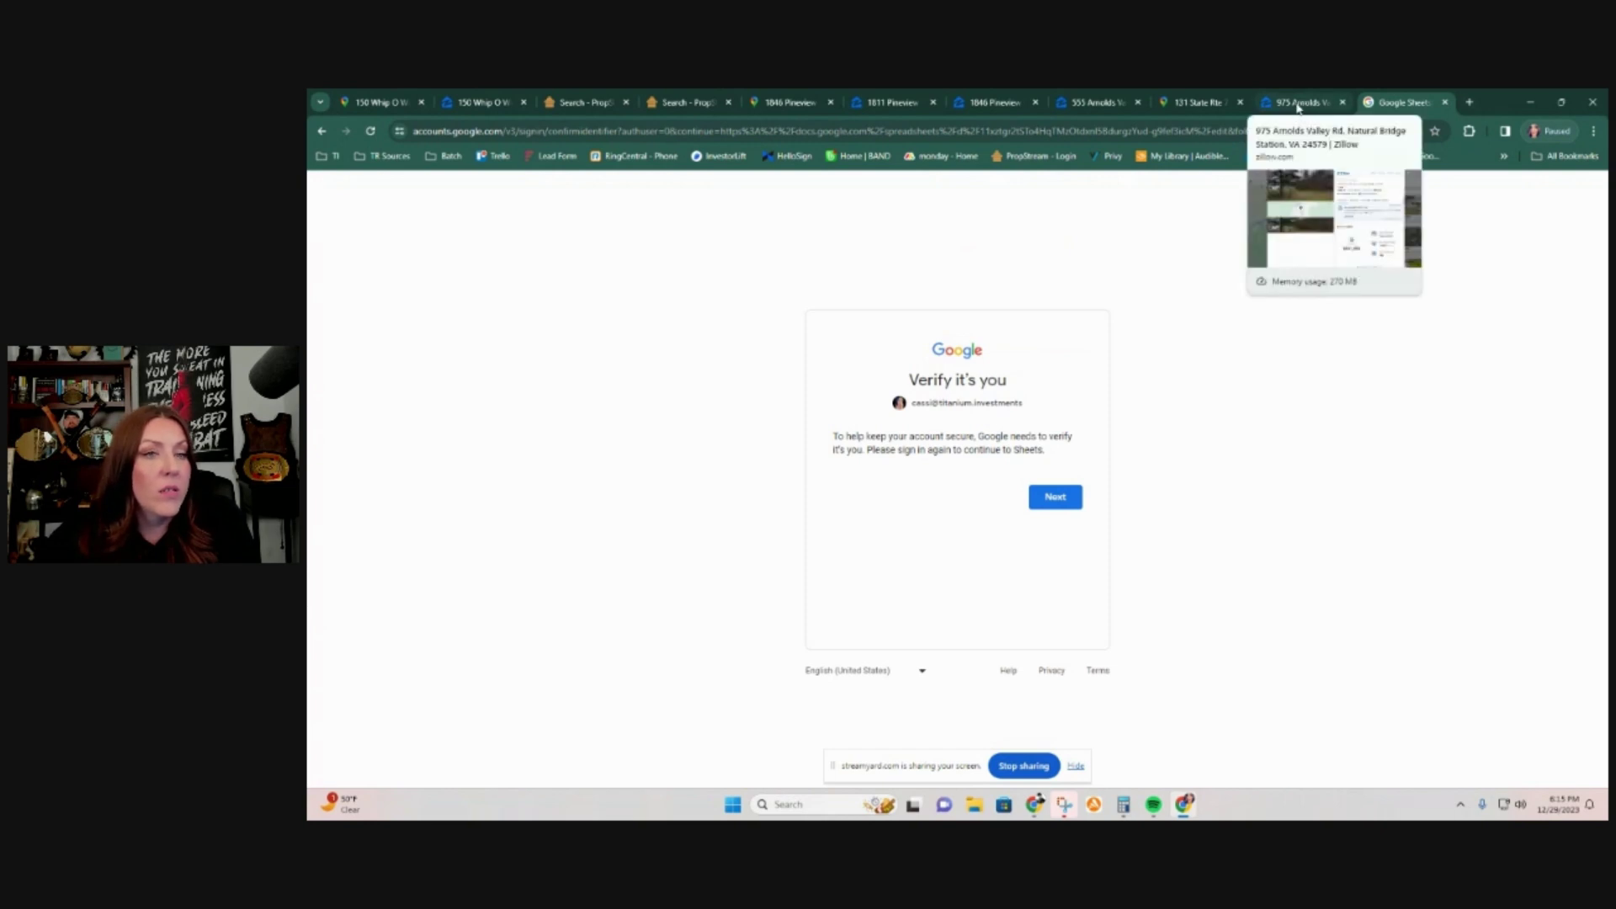
left_click(1057, 496)
left_click(1070, 575)
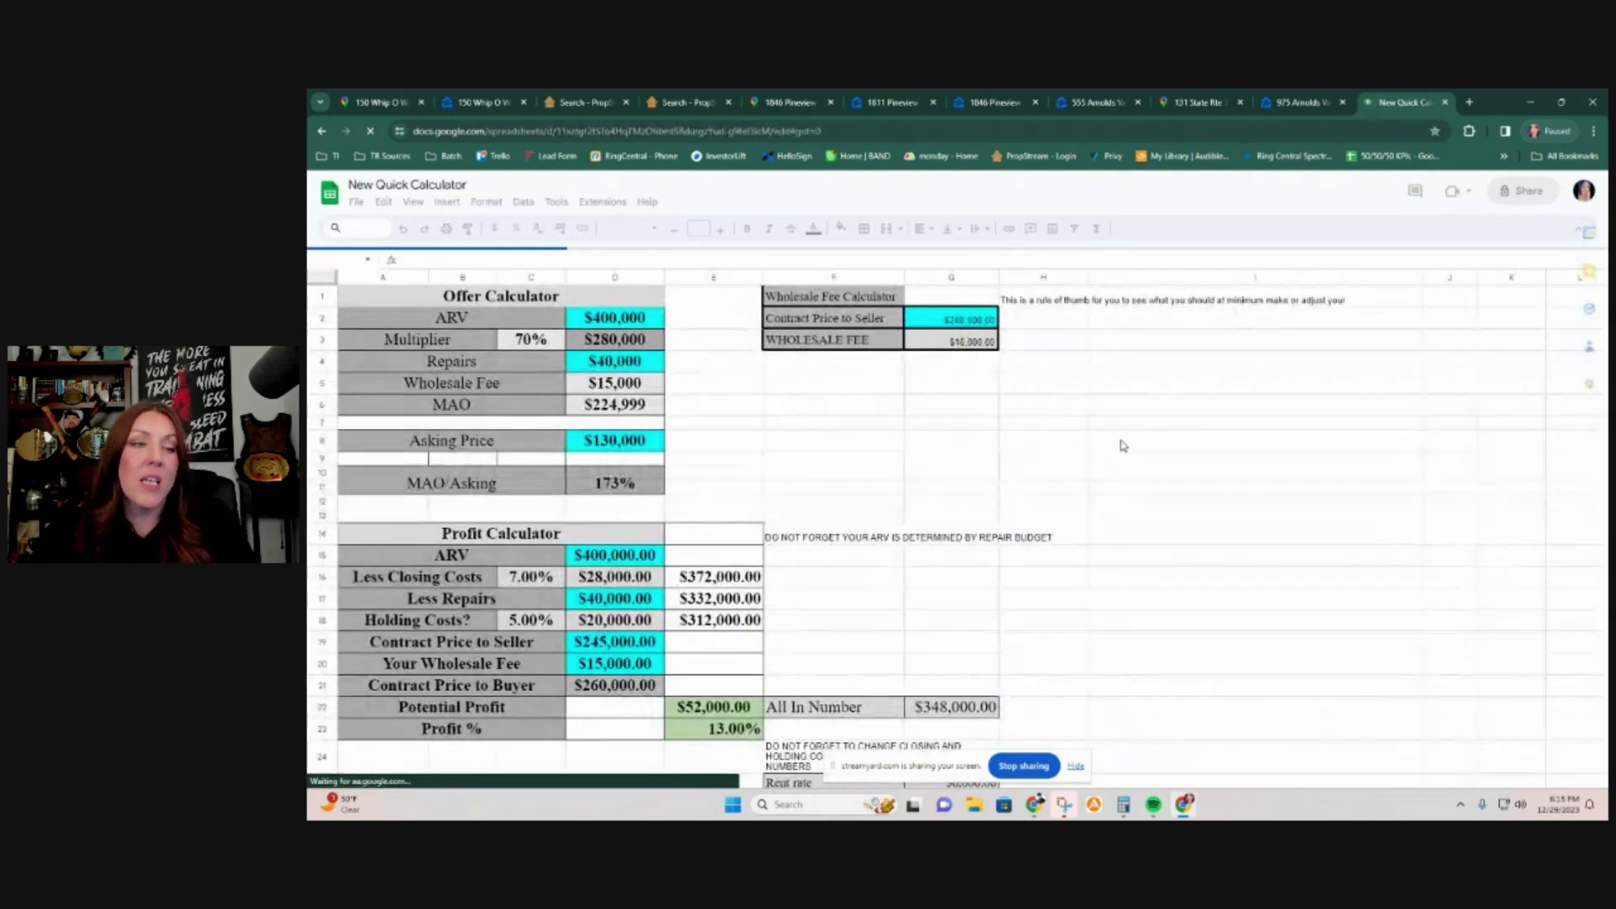
Step: Enter $165,000 as the ARV in the profit calculator
scroll(719, 474, "down", 3)
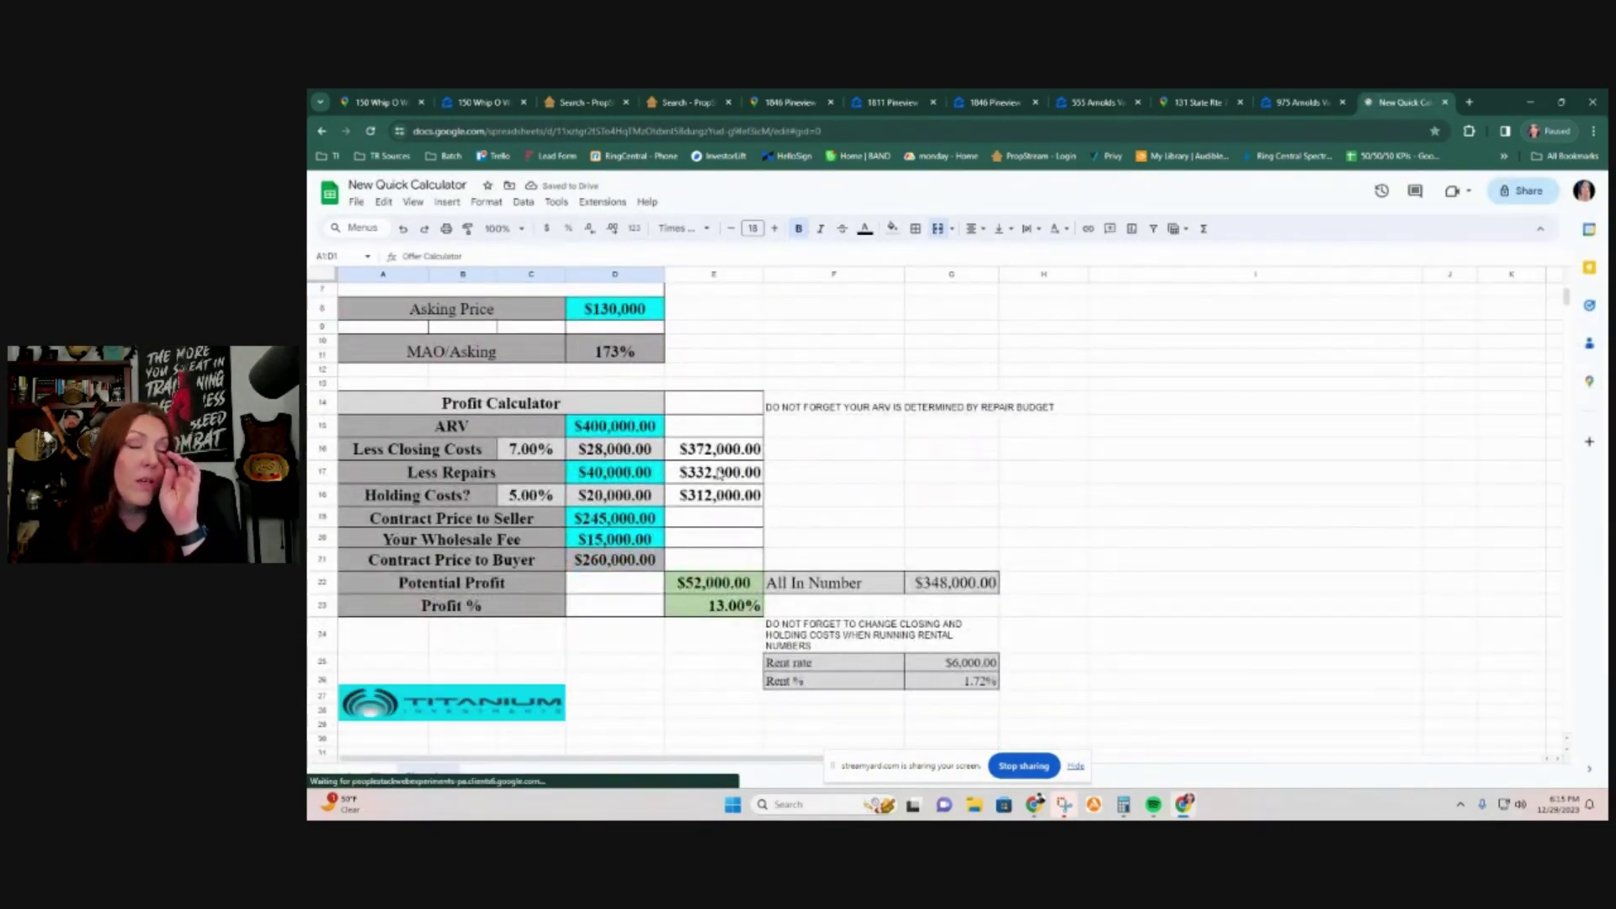
left_click(639, 435)
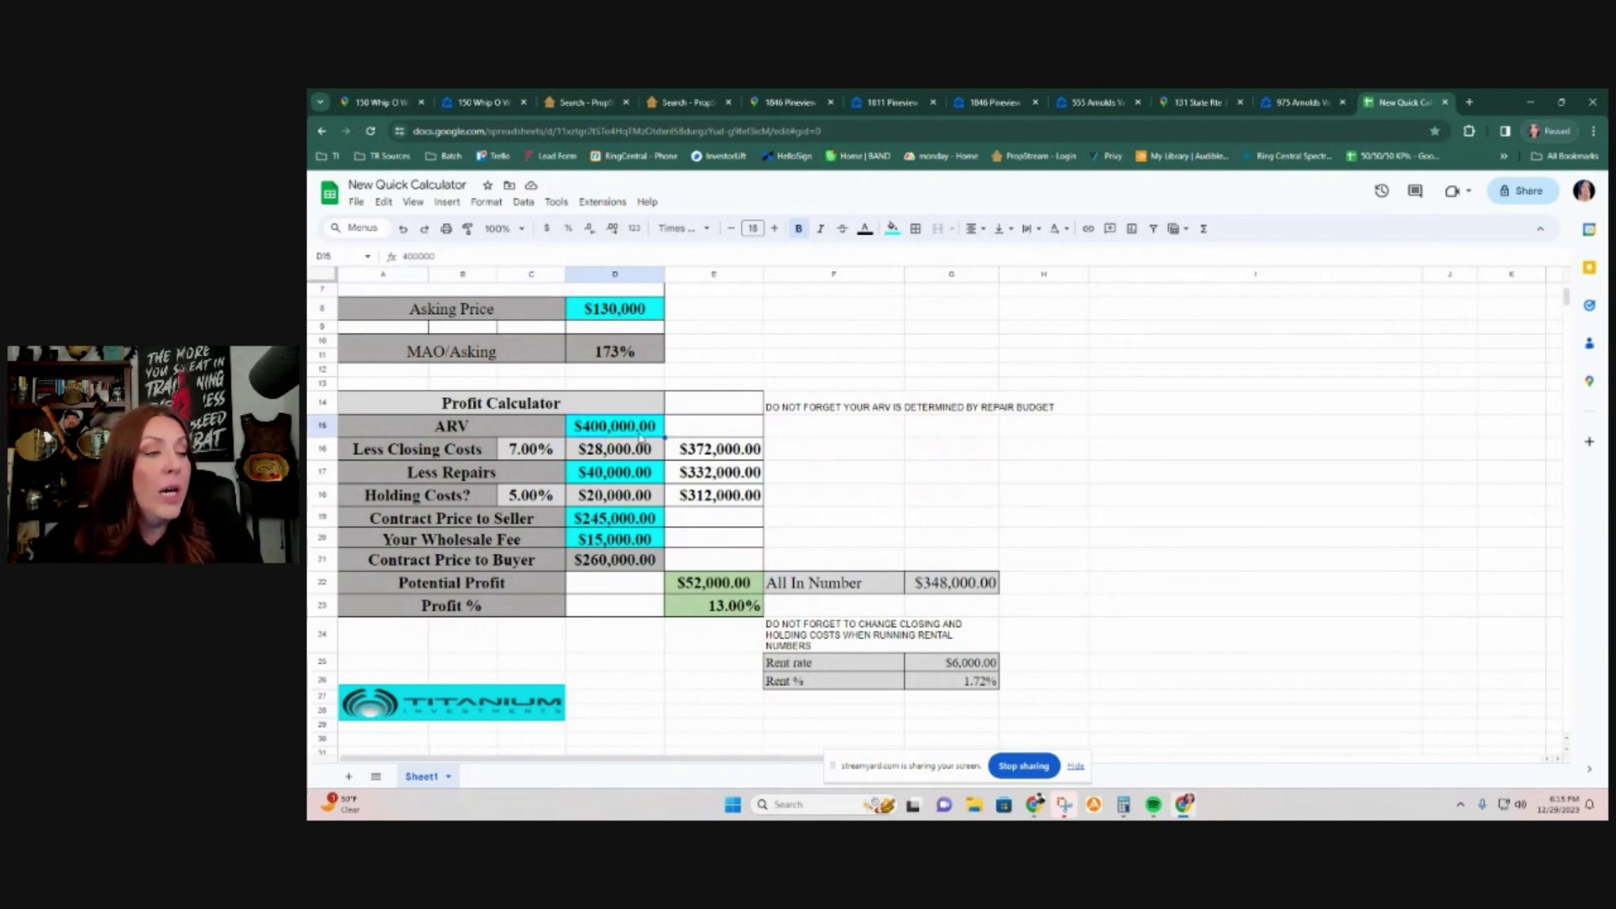
type("165000")
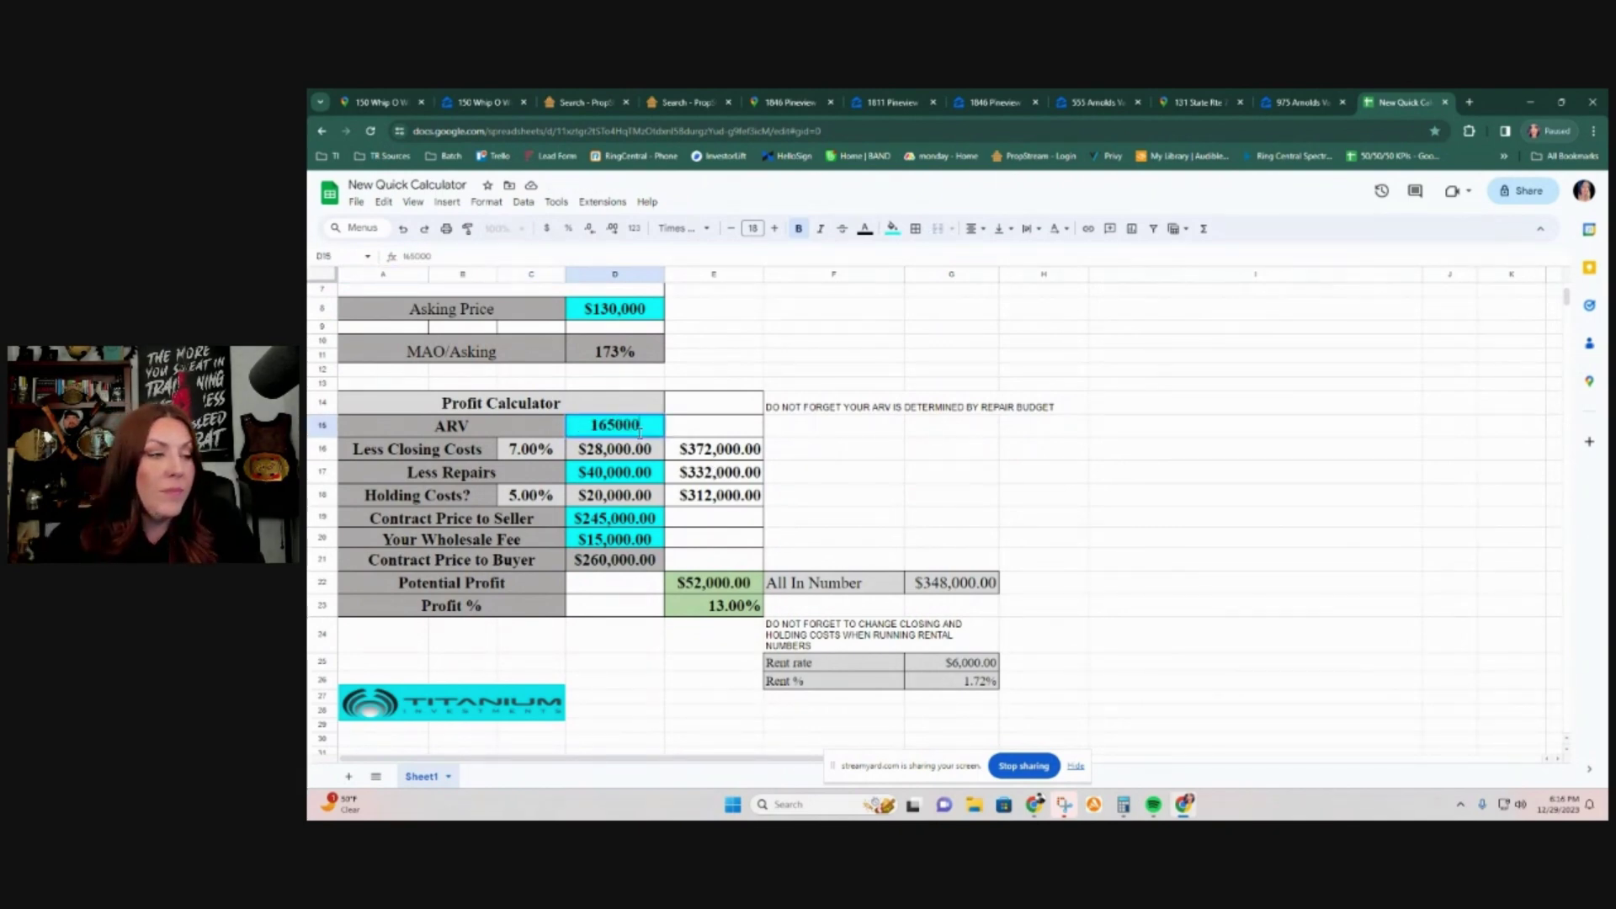
Step: Set repairs to $30,000, then return to the PropStream property details
left_click(638, 473)
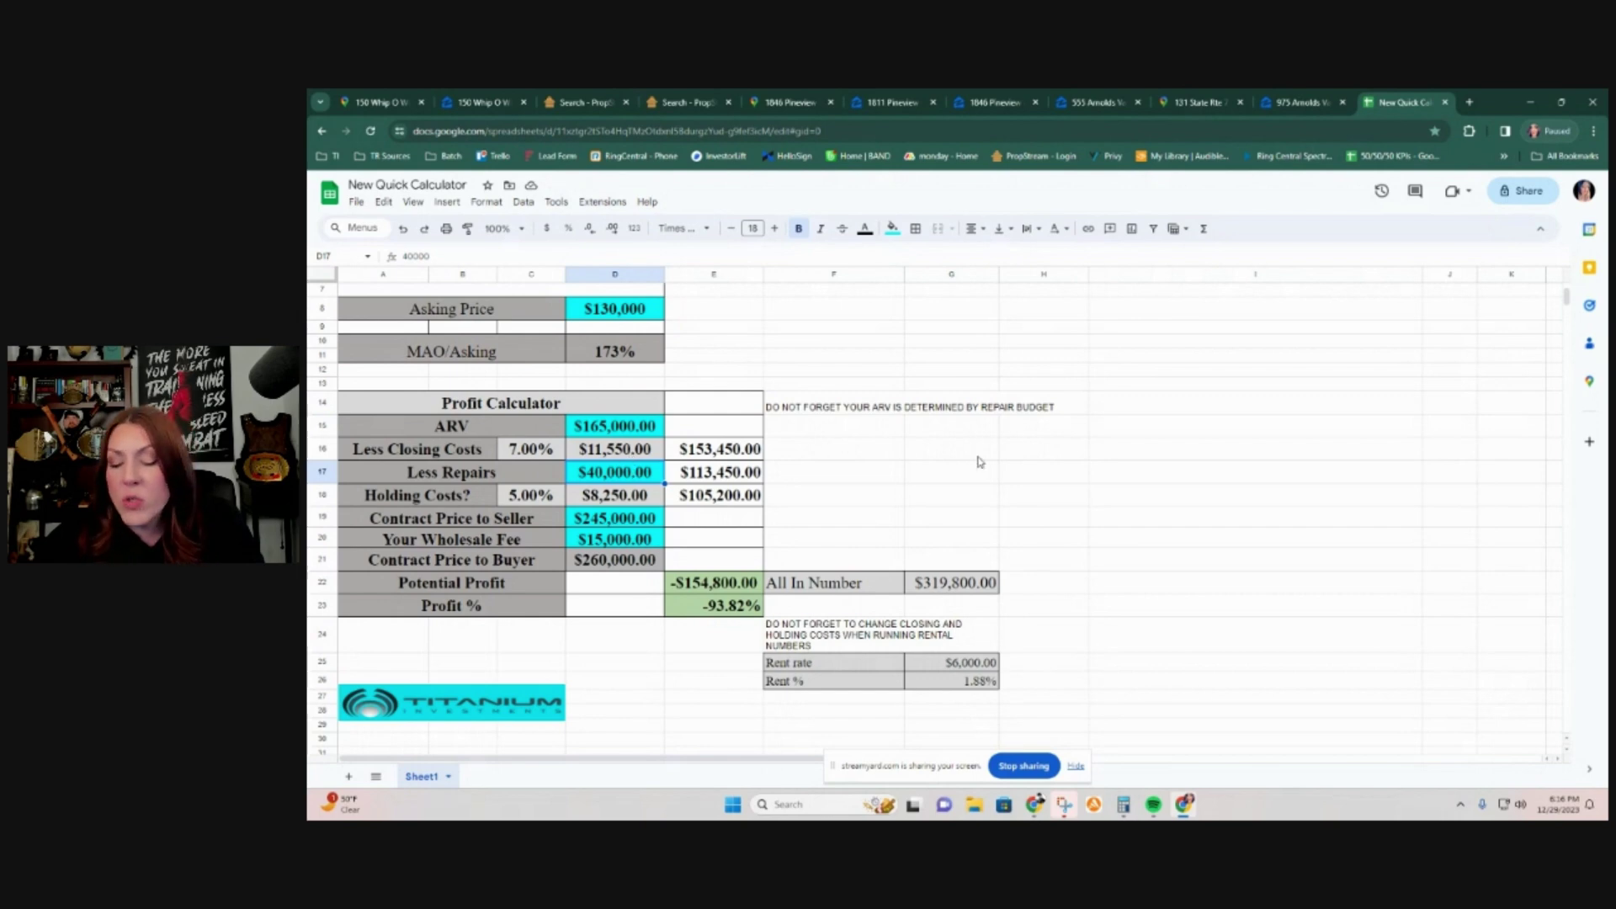
type("30000")
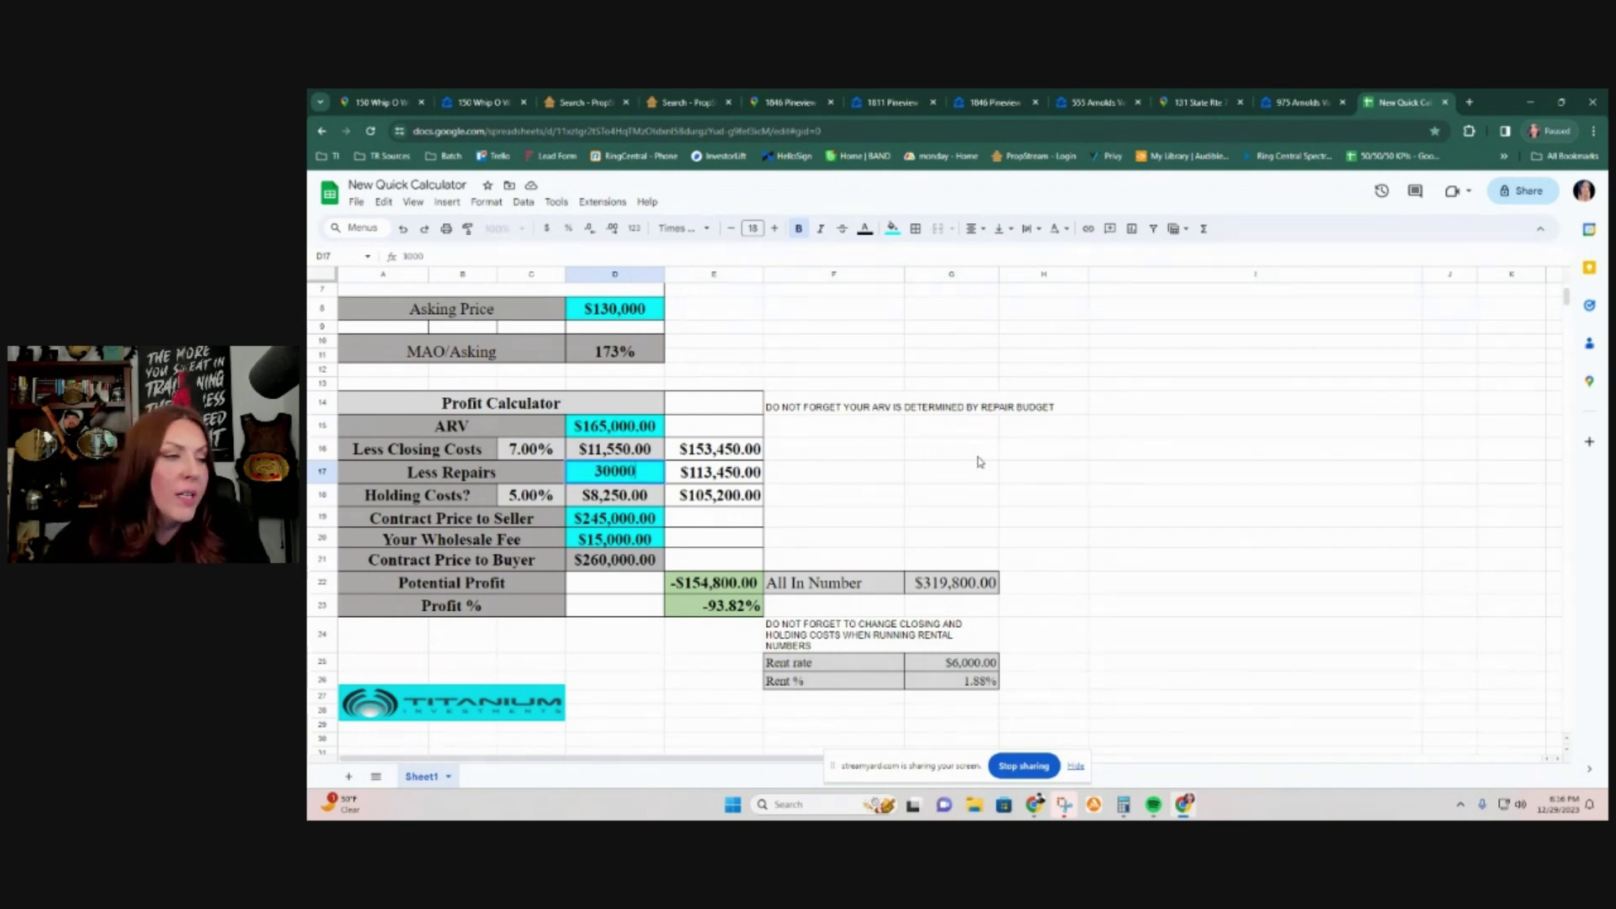
left_click(979, 458)
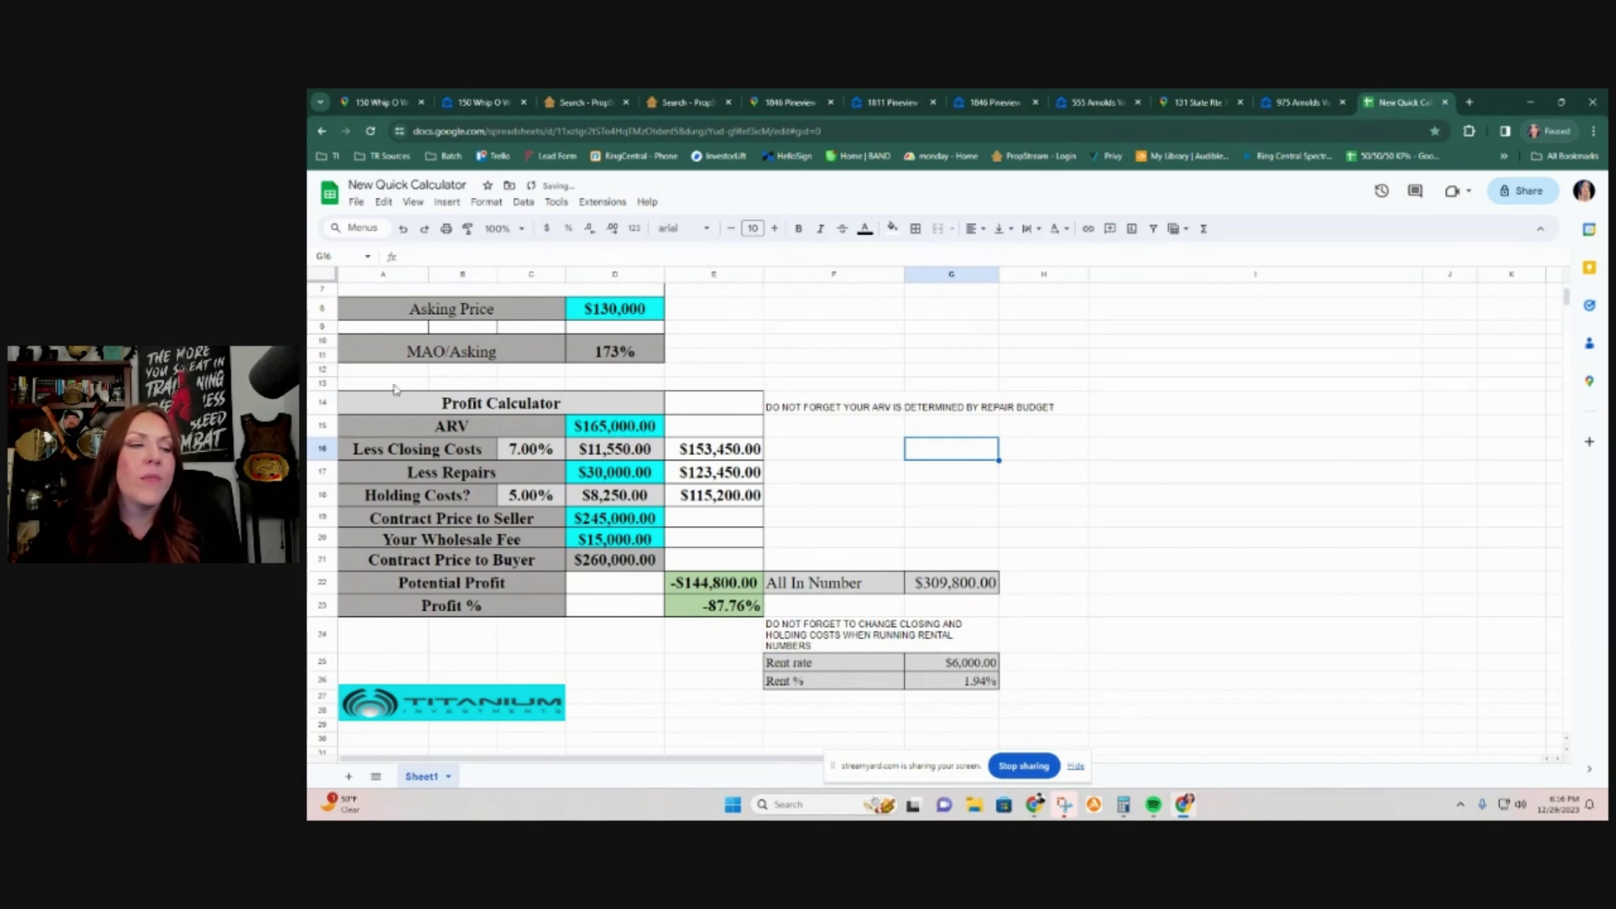
left_click(600, 520)
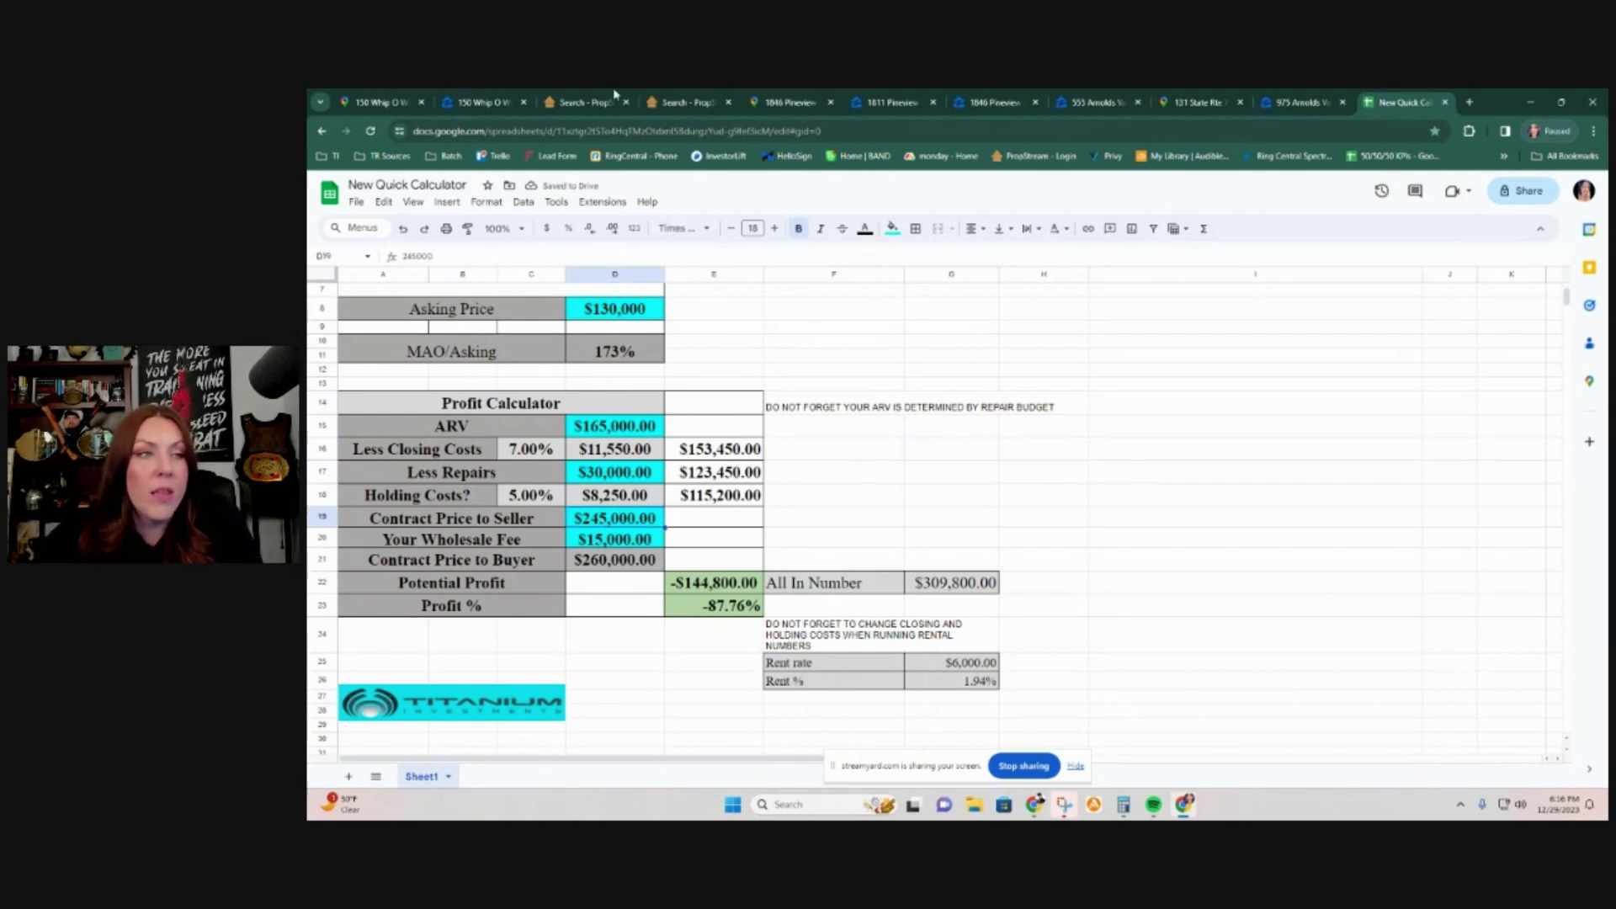
left_click(574, 105)
Step: Show the subject's Linked Properties: 3 owner holdings worth $306,620 with $0 open loans
scroll(732, 483, "up", 5)
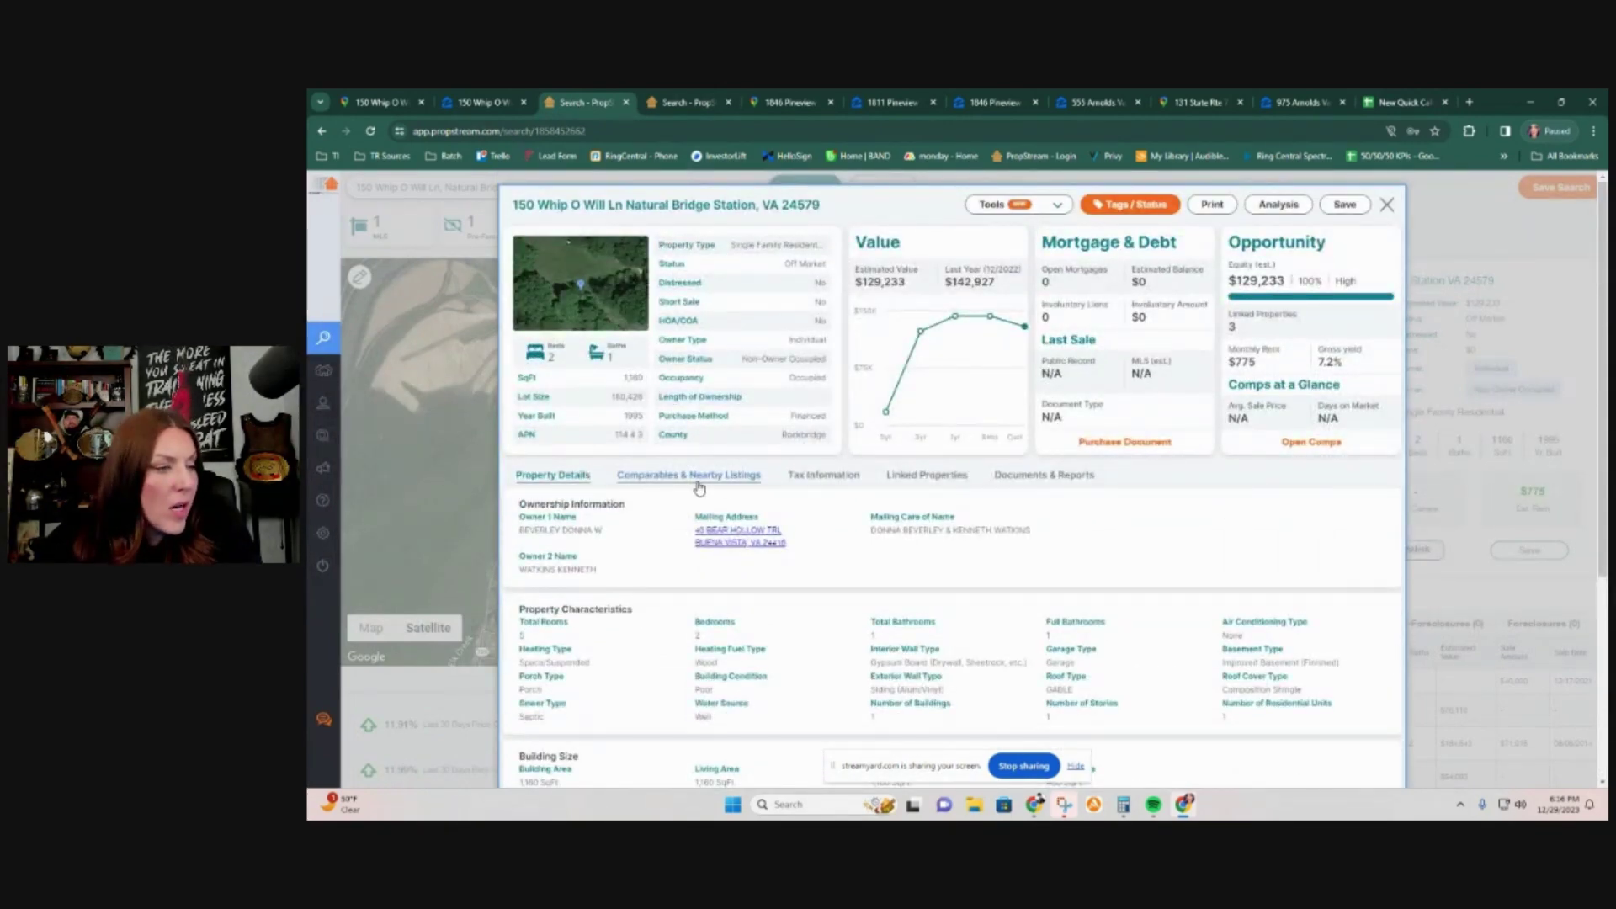
left_click(749, 483)
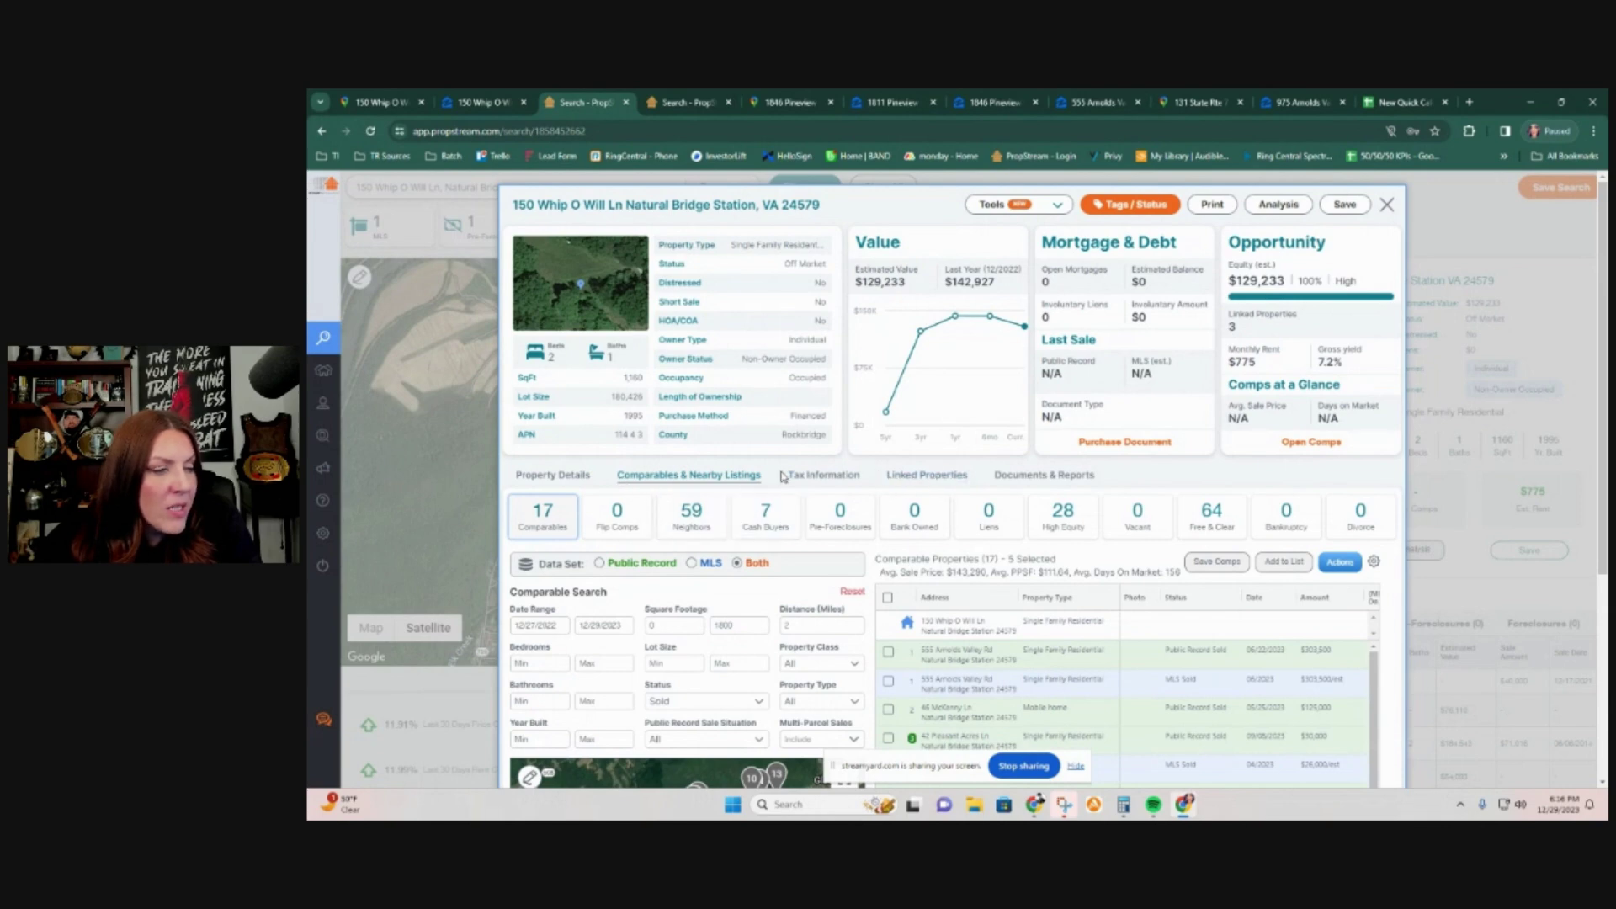
scroll(782, 476, "down", 3)
scroll(783, 476, "up", 1)
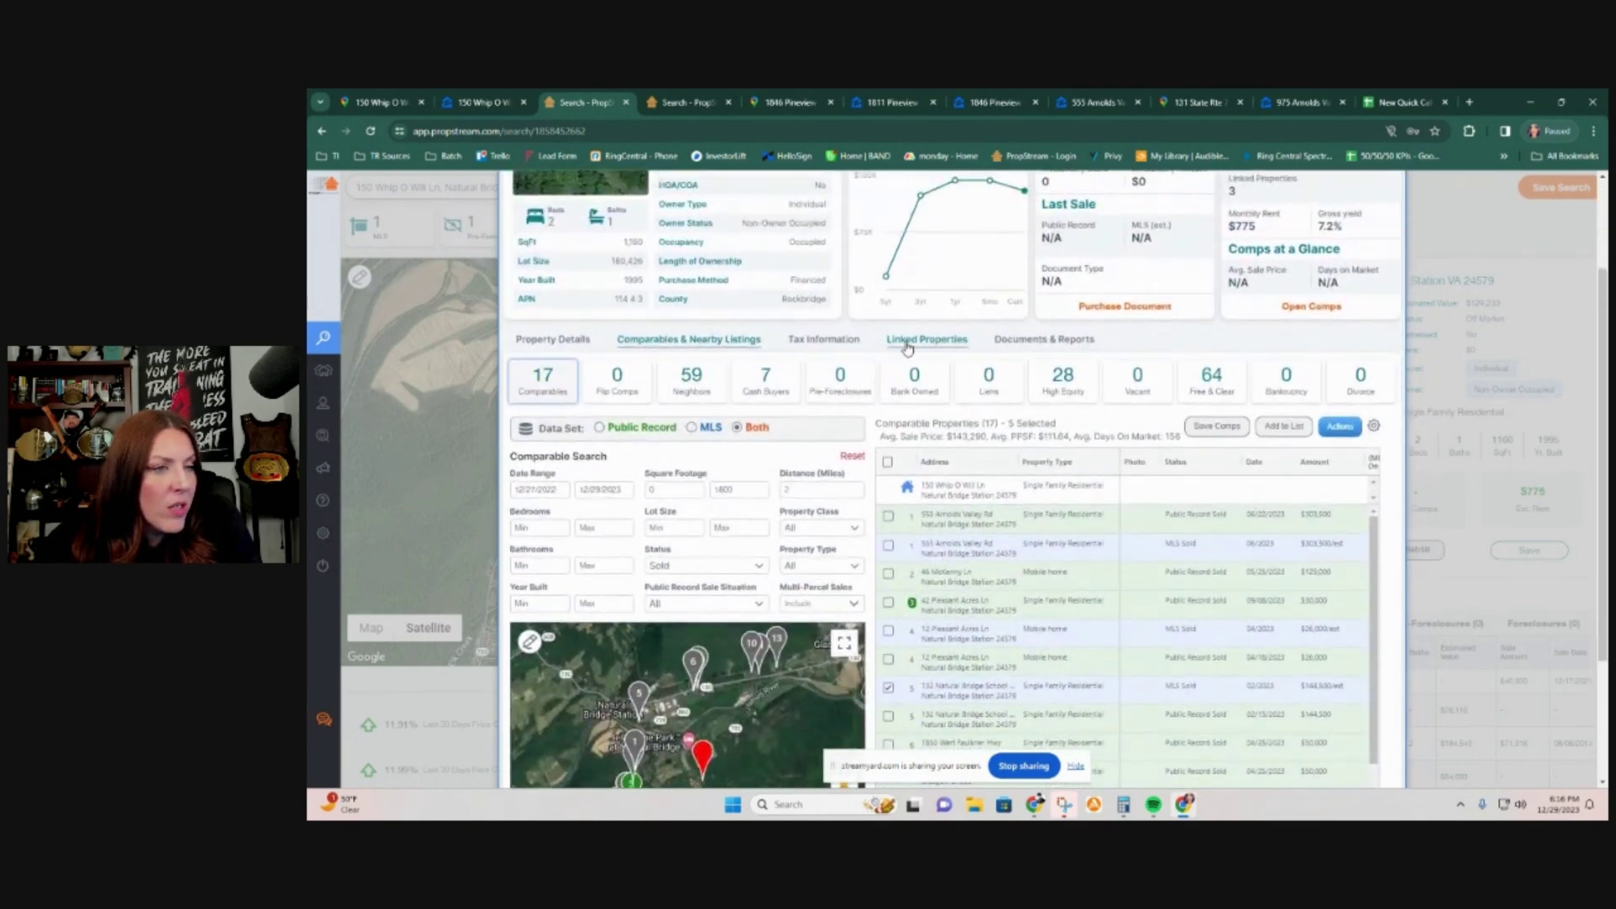
left_click(901, 347)
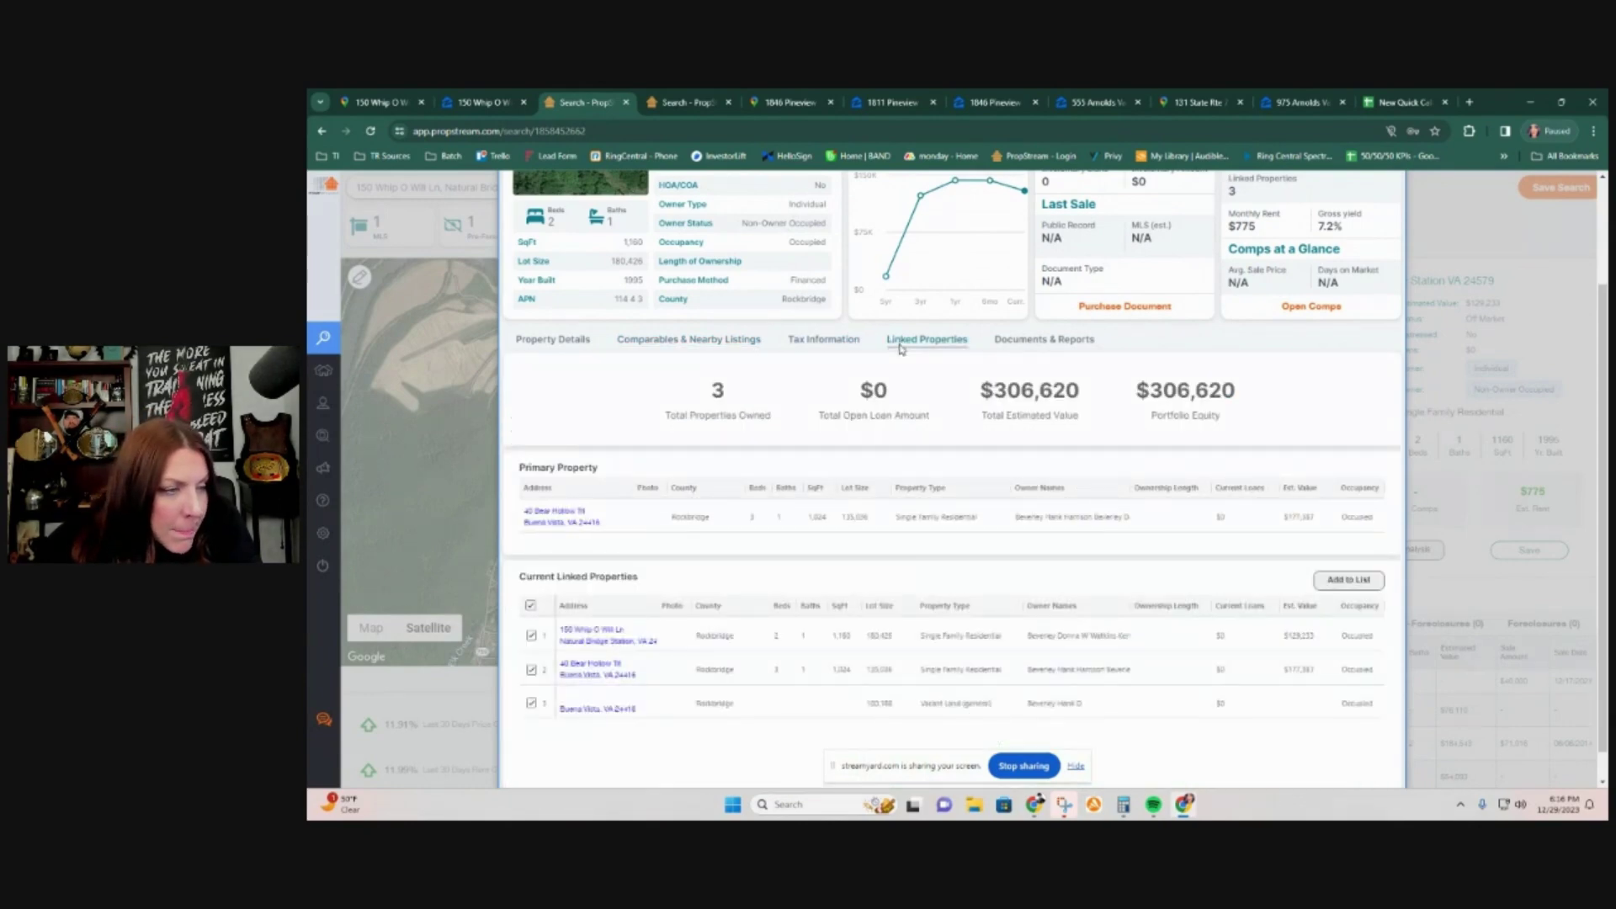
scroll(821, 628, "down", 1)
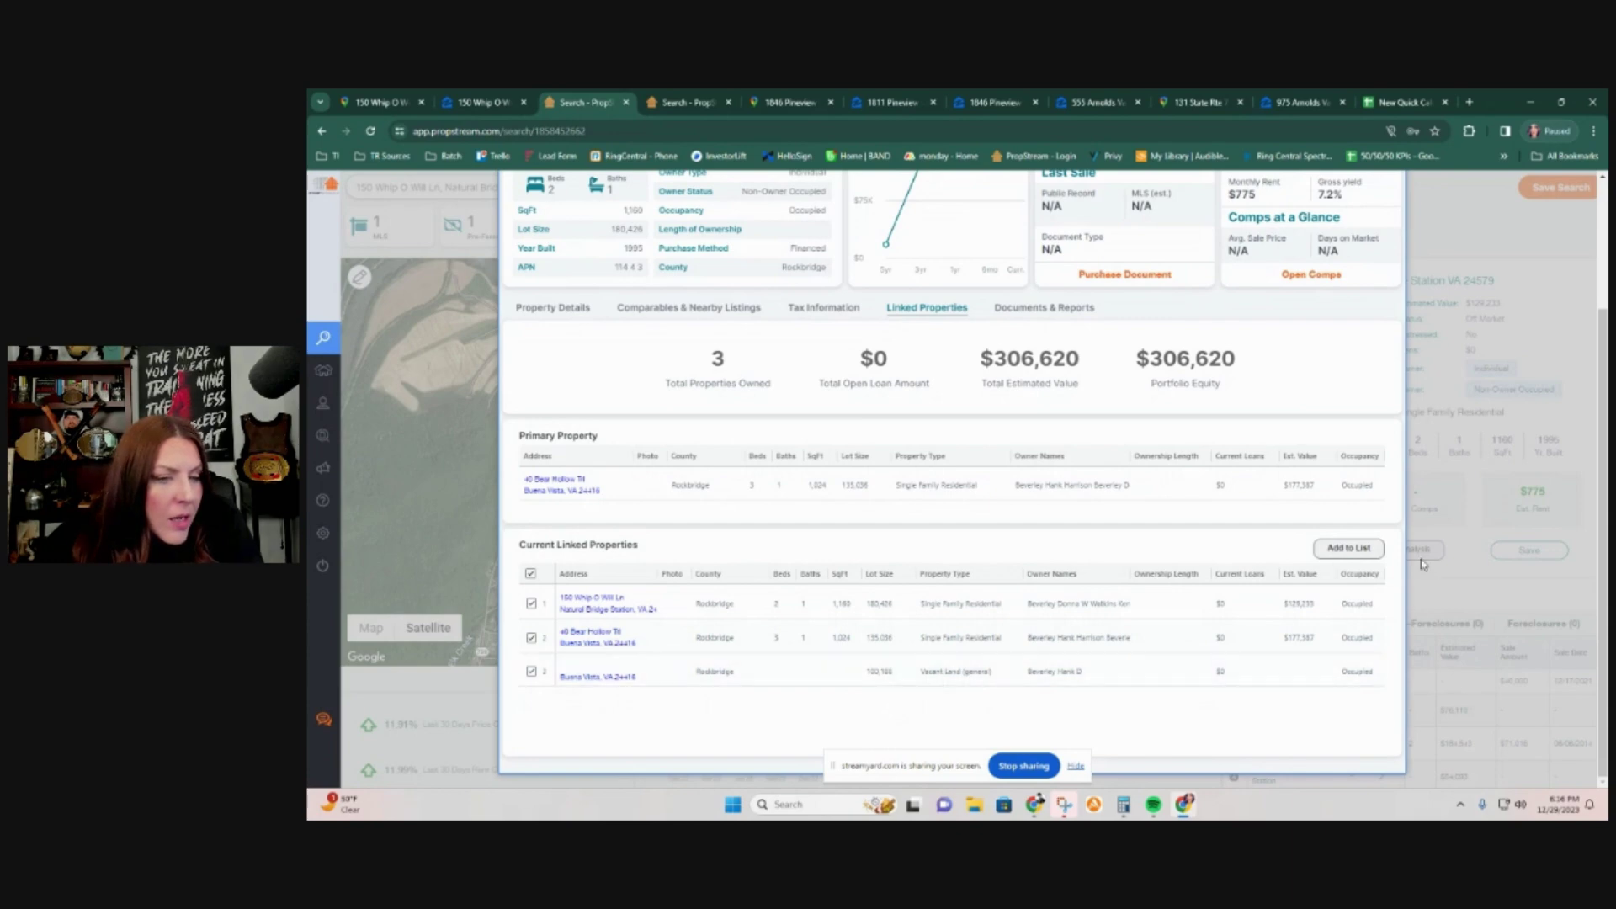
scroll(1216, 598, "up", 2)
scroll(1200, 610, "down", 2)
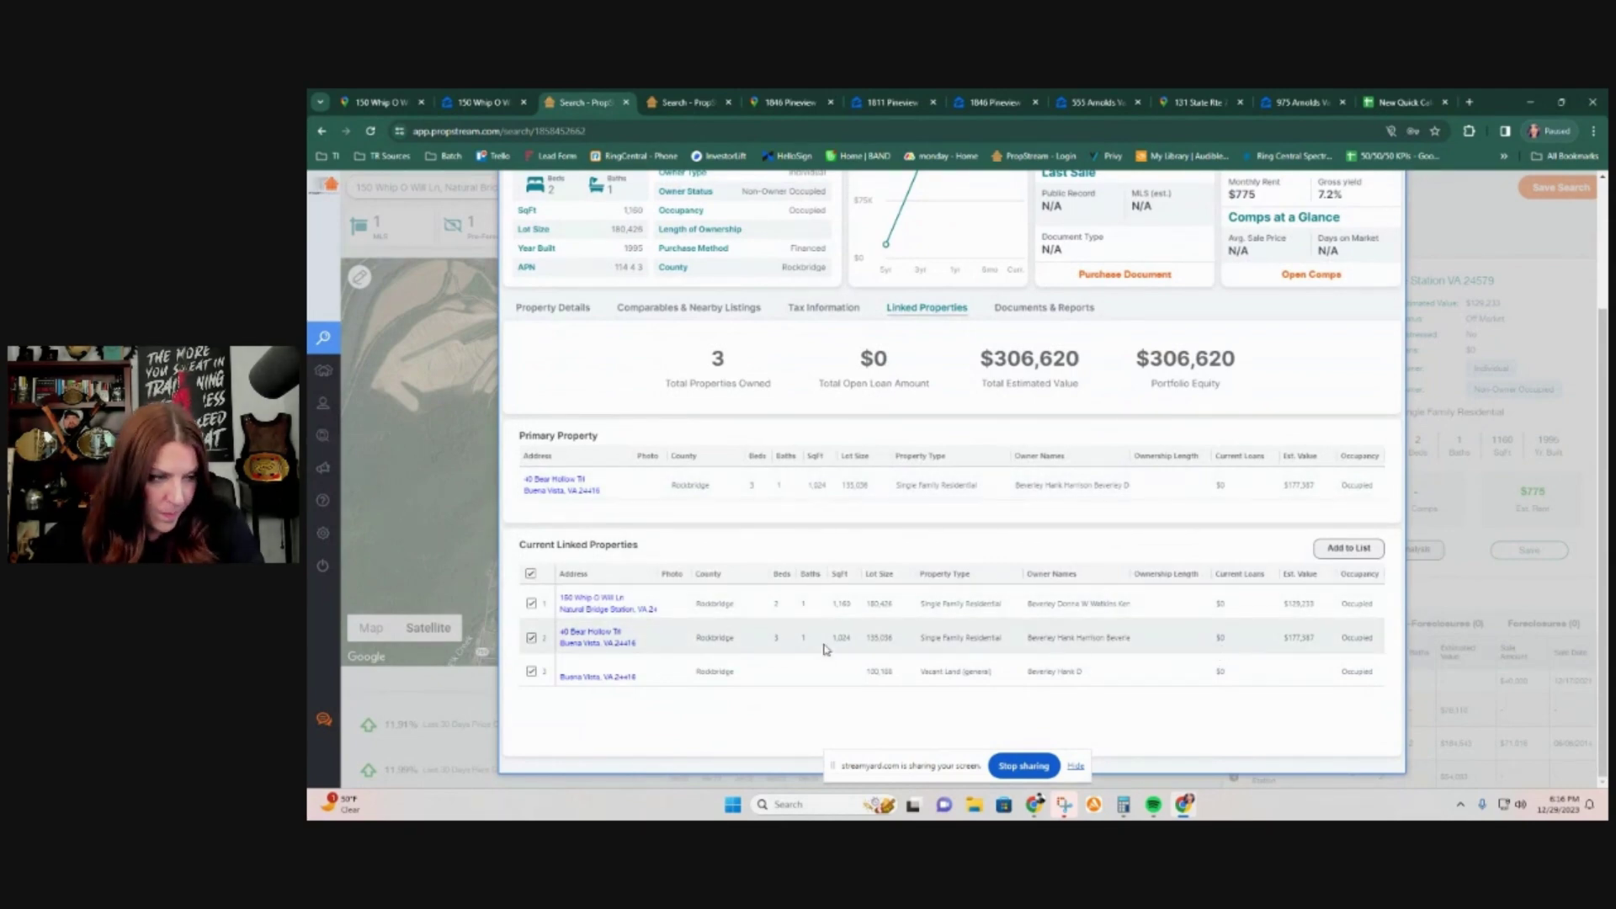
Step: Check the owner's other house's mortgage and transaction history, then close its tab
left_click(601, 641)
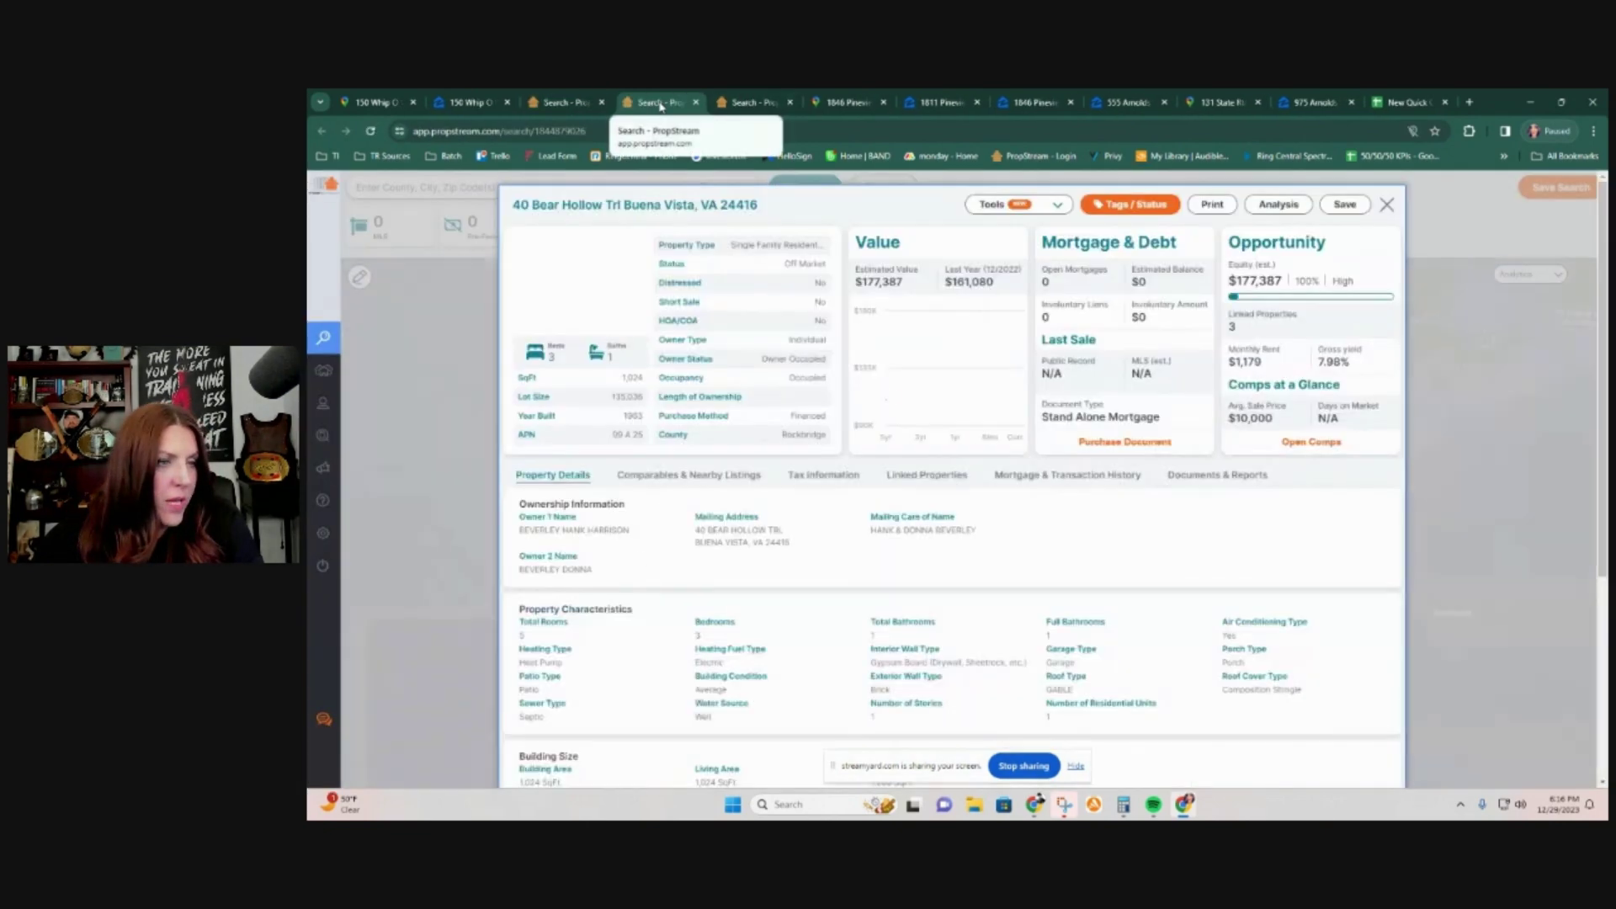
left_click(1047, 478)
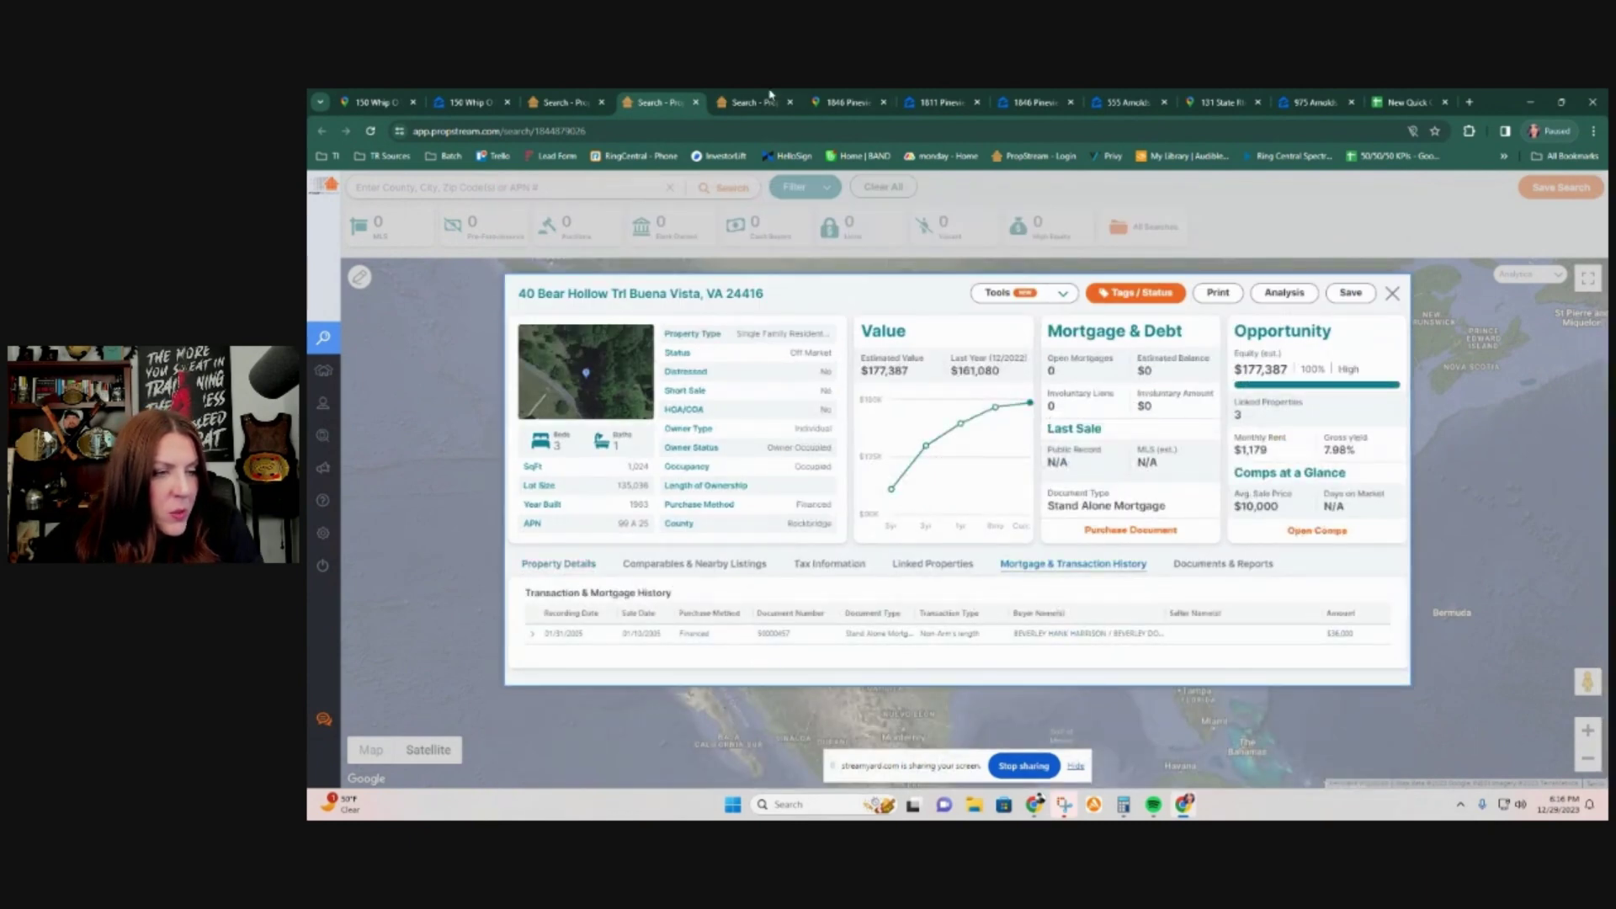
left_click(696, 103)
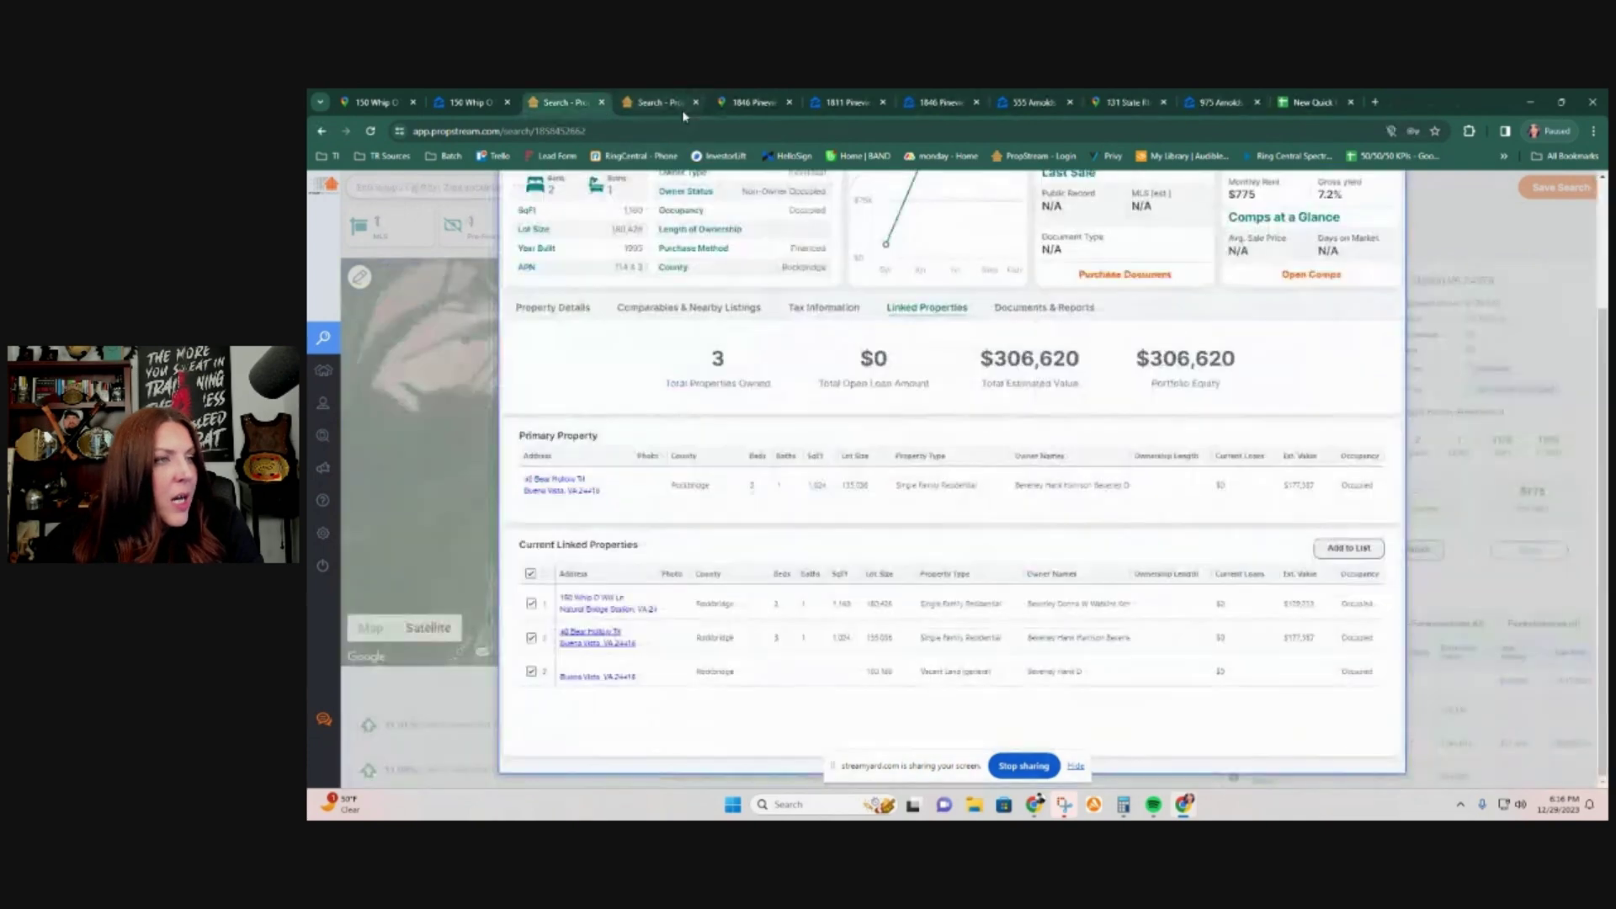
Step: Set the contract price to seller to $85,000, then lower it to $65,000
left_click(1318, 102)
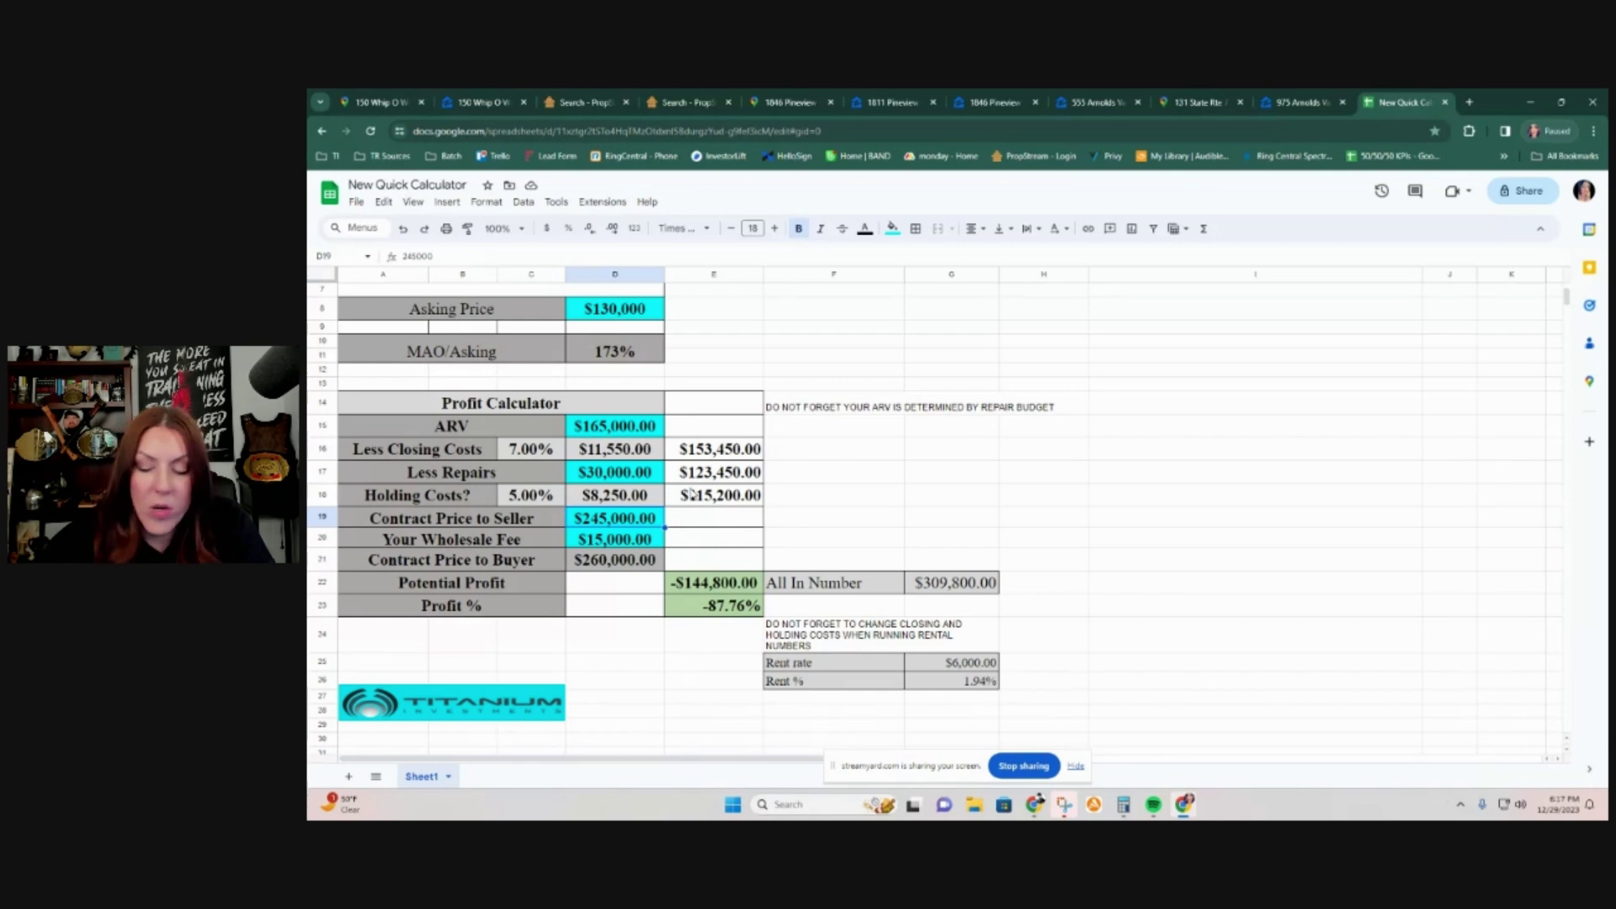
type("85000")
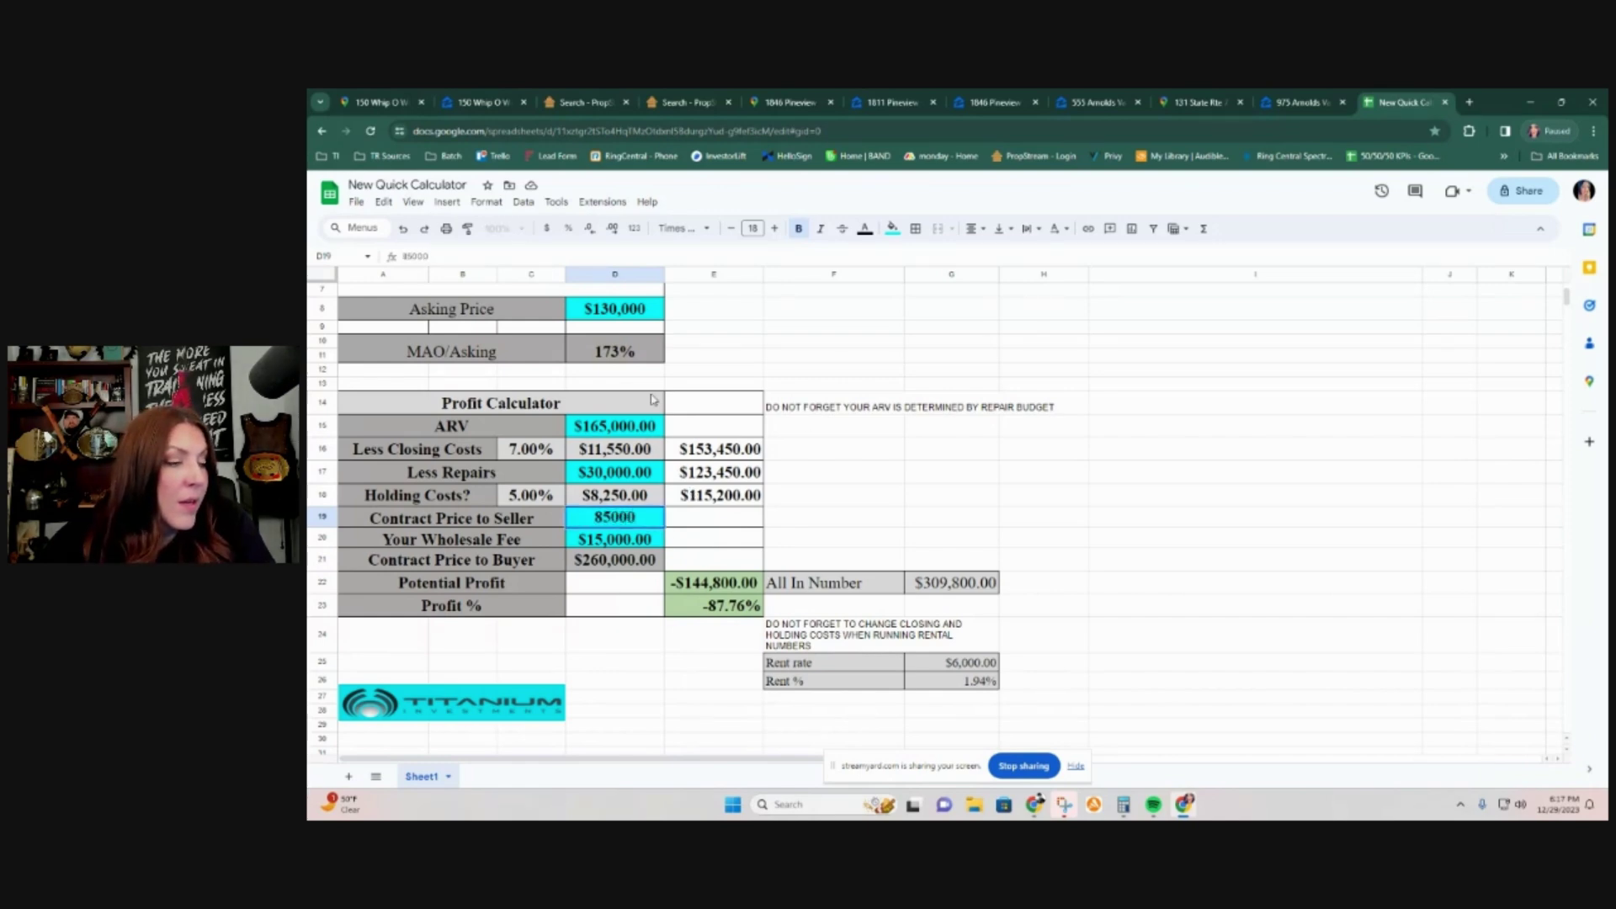
left_click(930, 467)
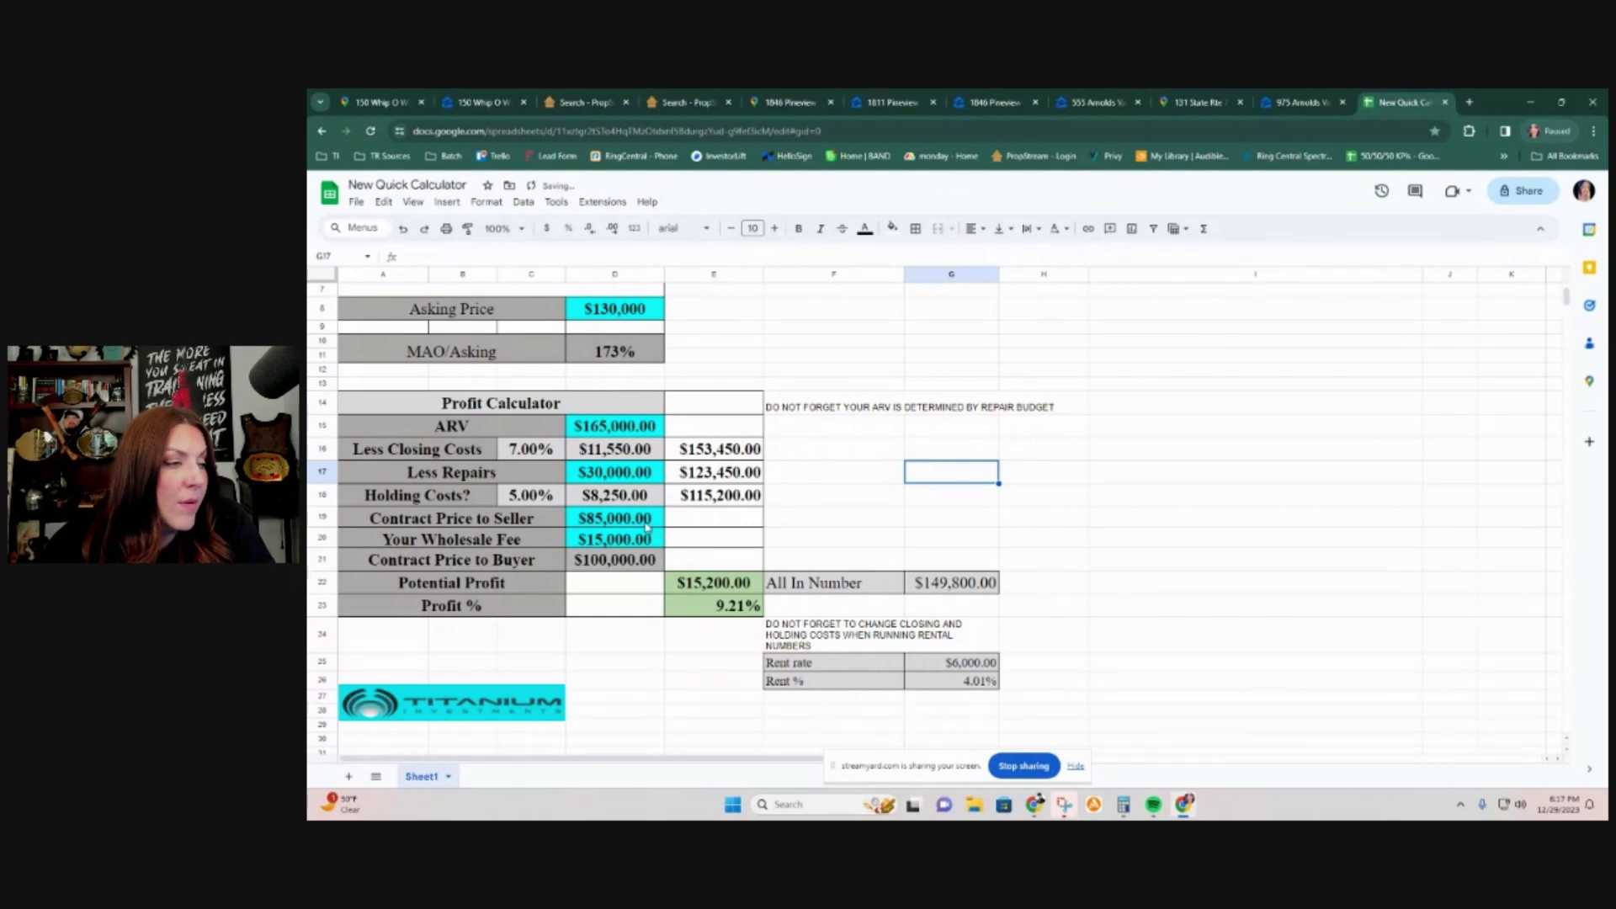
left_click(646, 520)
type("65,000")
left_click(939, 499)
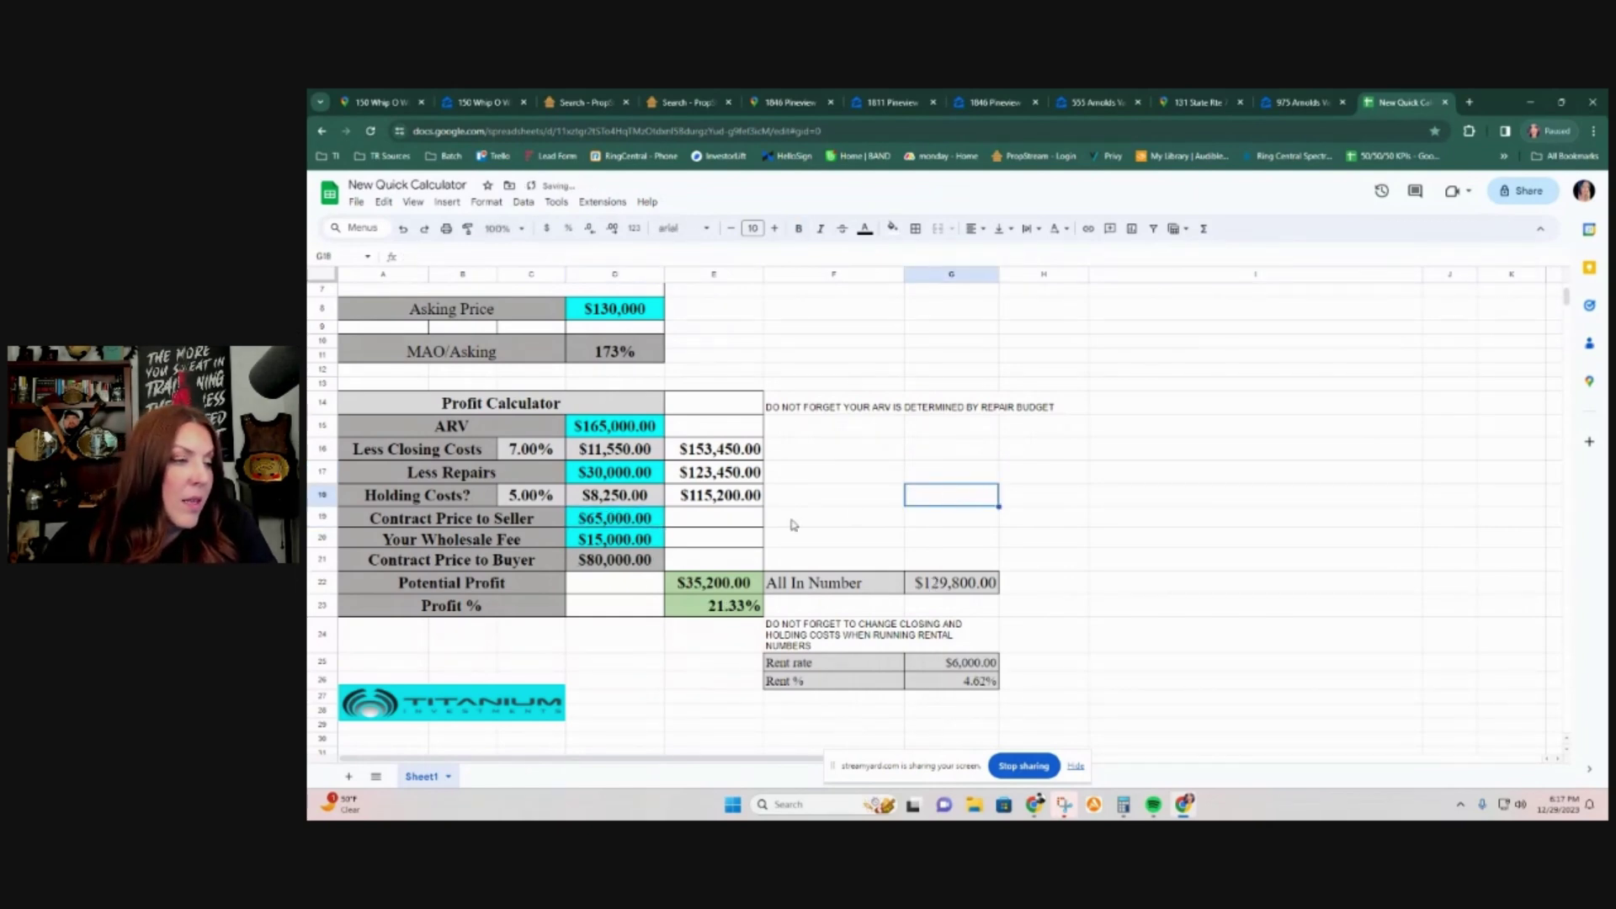
Step: Set the wholesale fee to $10,000, giving $40,200 profit at 24.36%
left_click(605, 542)
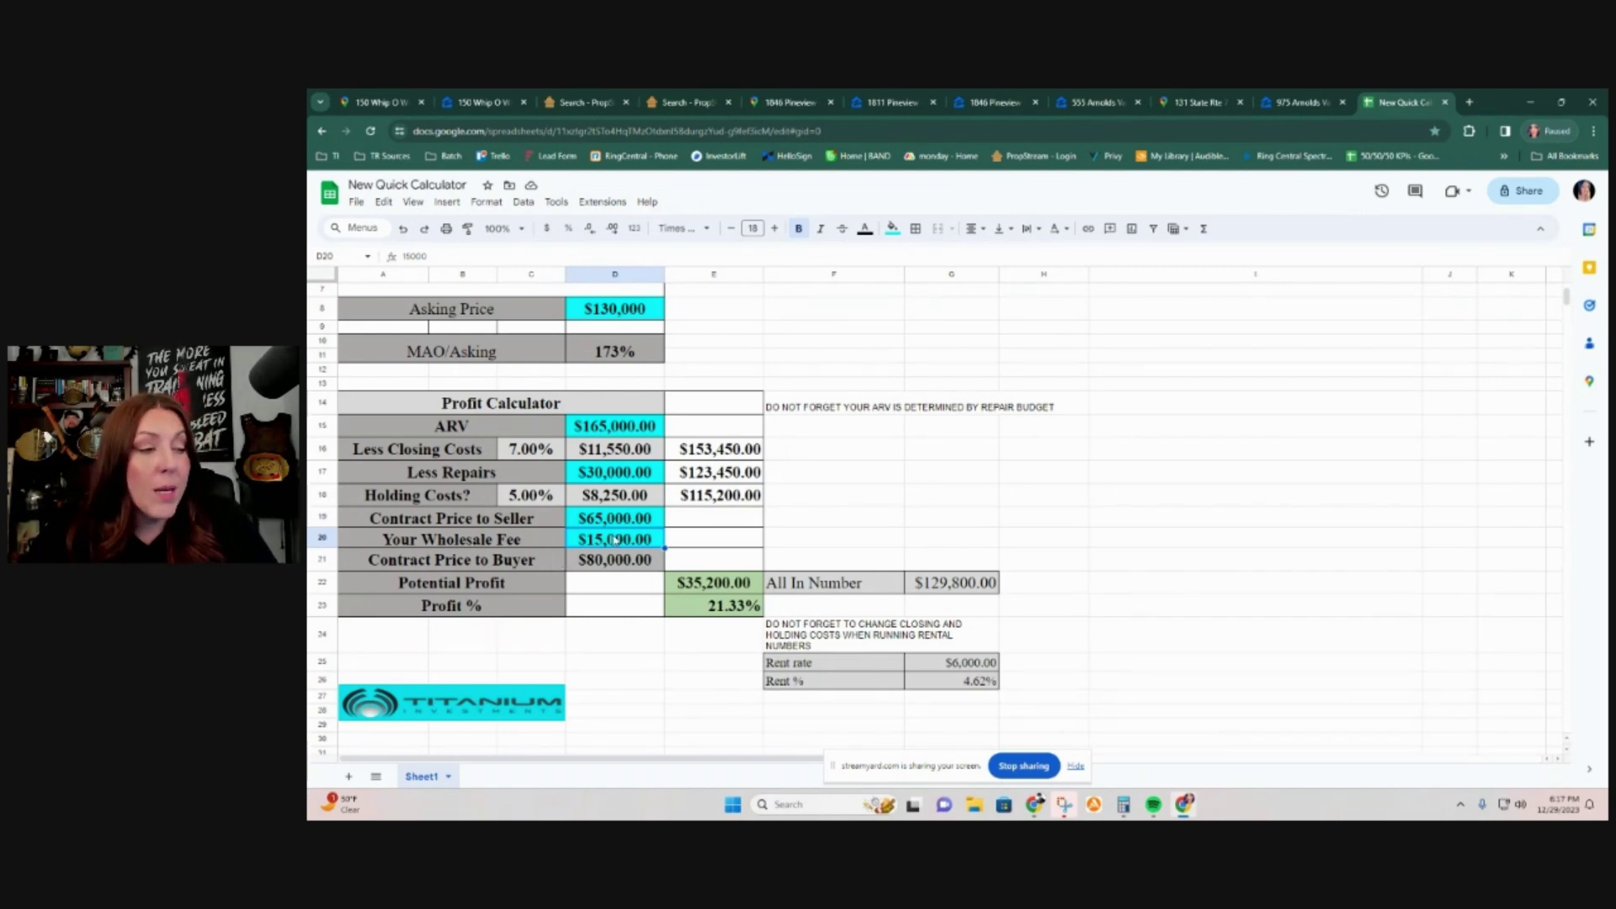
type("10000")
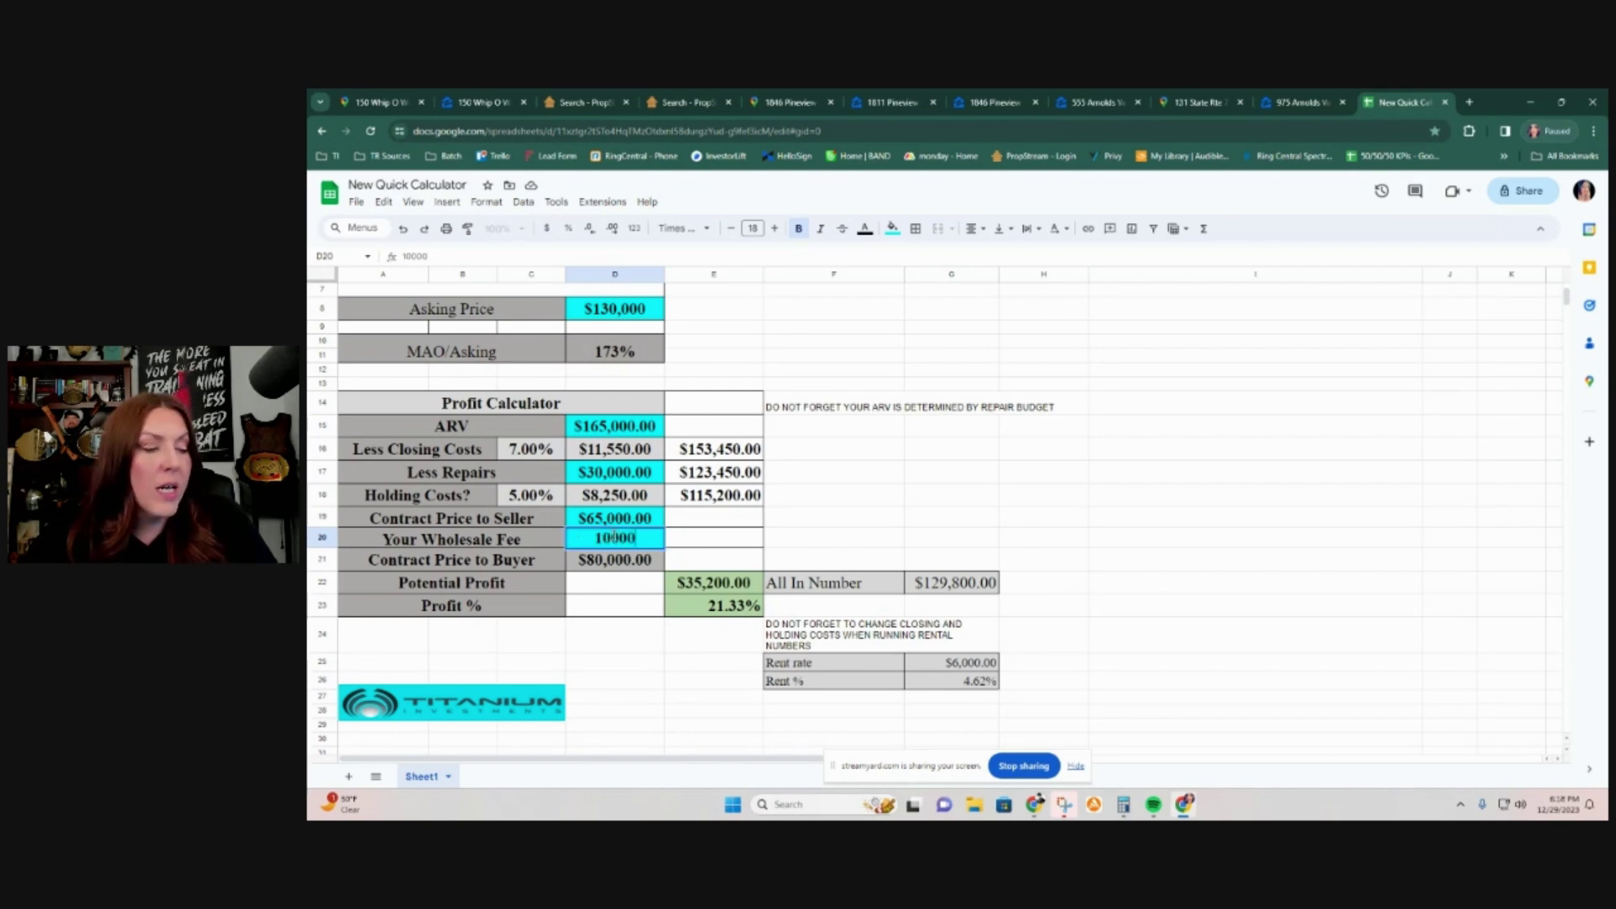
left_click(1237, 546)
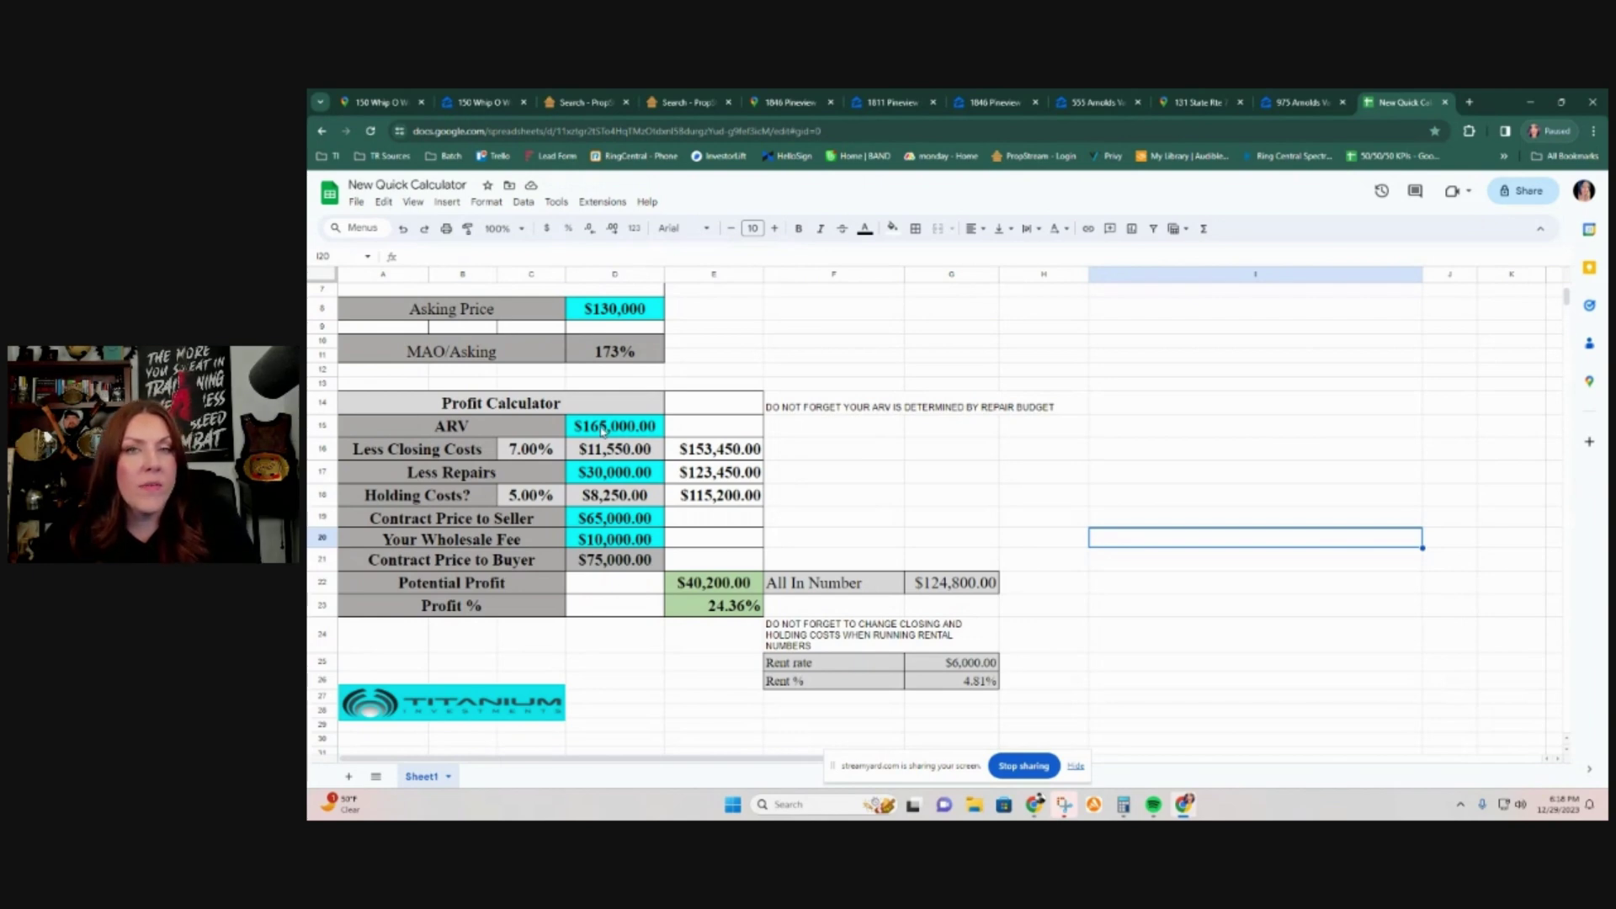
left_click(602, 429)
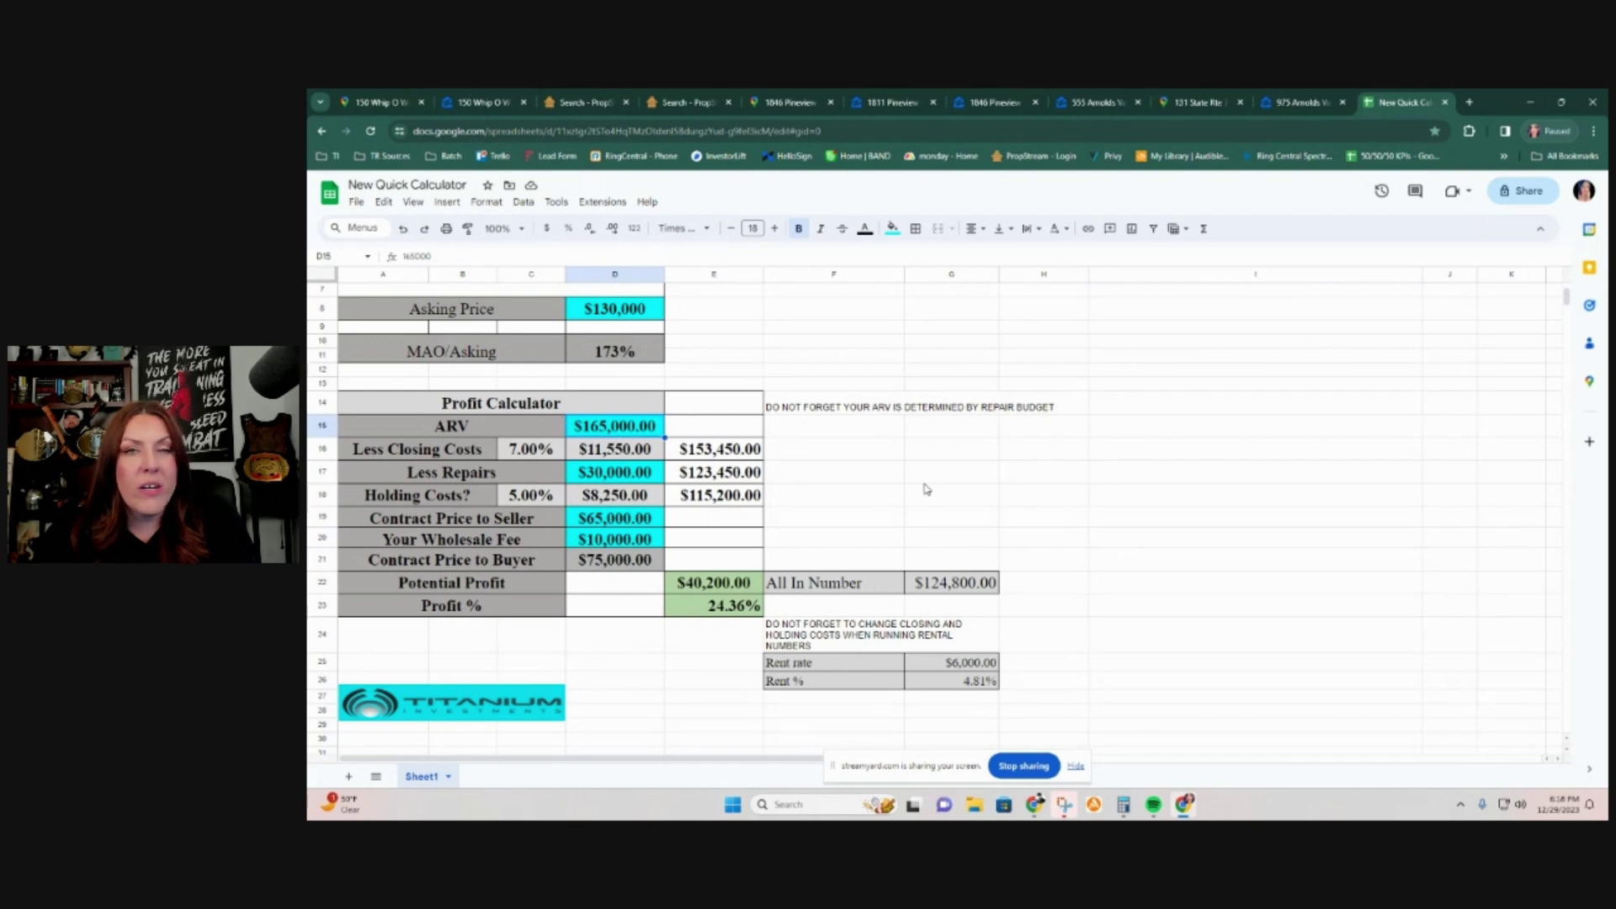